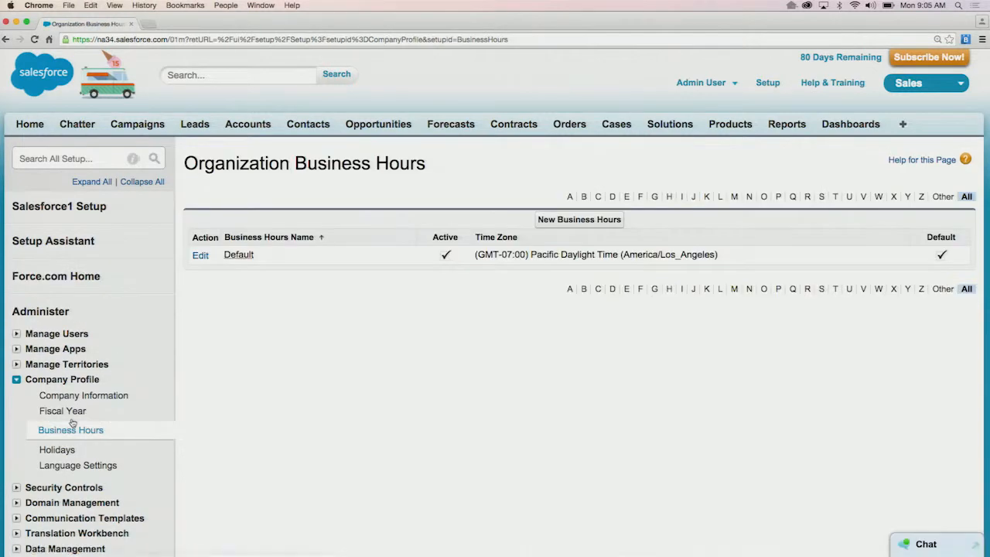
Open the Default business hours for editing and rename them 9x5
{"action": "left_click", "coordinate": [201, 256]}
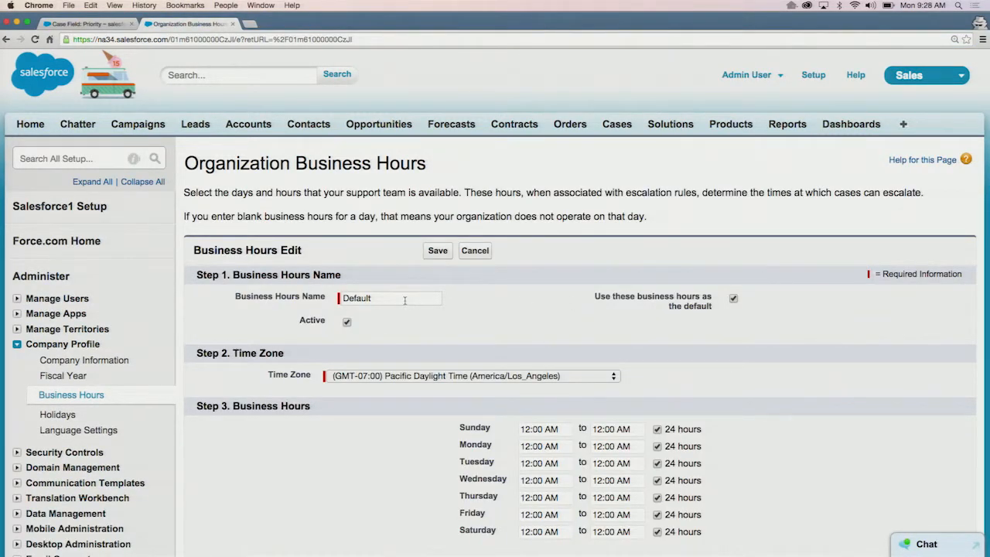
{"action": "left_click_drag", "start_coordinate": [402, 300], "coordinate": [337, 287]}
{"action": "type", "text": "9x5"}
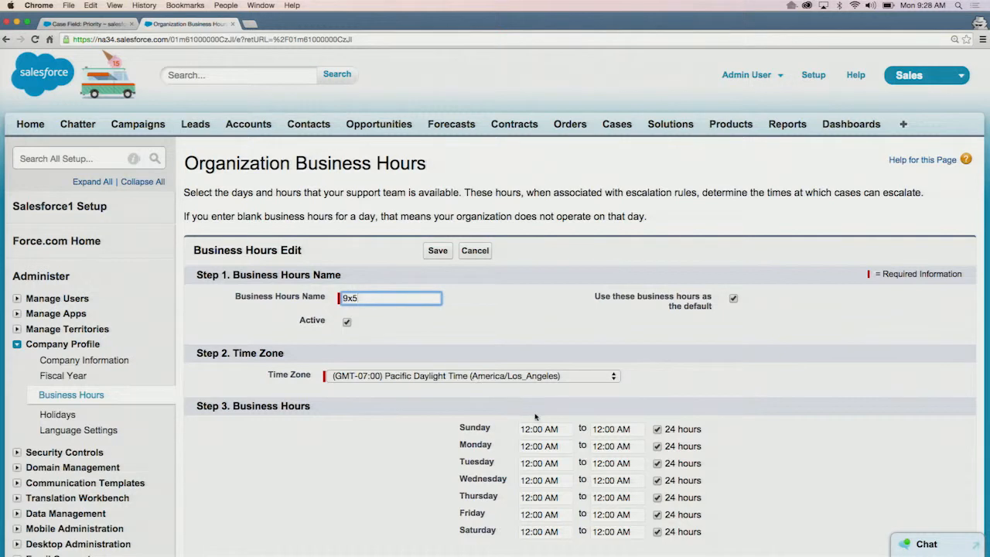
Turn off the 24 hours setting for every day from Sunday to Saturday
{"action": "left_click", "coordinate": [656, 430]}
{"action": "left_click", "coordinate": [657, 446]}
{"action": "left_click", "coordinate": [657, 463]}
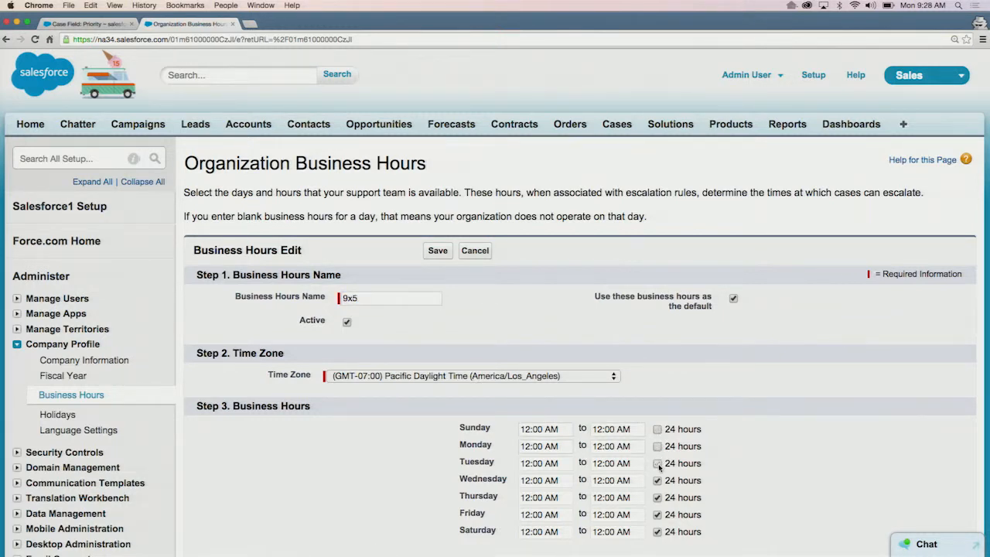
{"action": "left_click", "coordinate": [658, 480]}
{"action": "left_click", "coordinate": [657, 515]}
{"action": "left_click", "coordinate": [658, 532]}
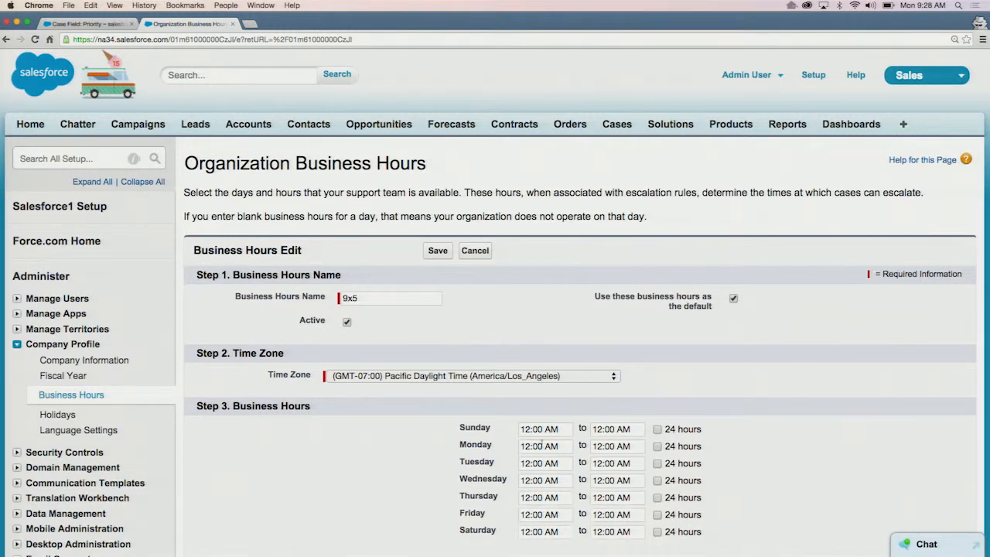
Clear Sunday's start and end times so the day has no business hours
{"action": "left_click", "coordinate": [531, 431]}
{"action": "triple_click", "coordinate": [531, 432]}
{"action": "key", "text": "BackSpace"}
{"action": "triple_click", "coordinate": [610, 430]}
{"action": "key", "text": "BackSpace"}
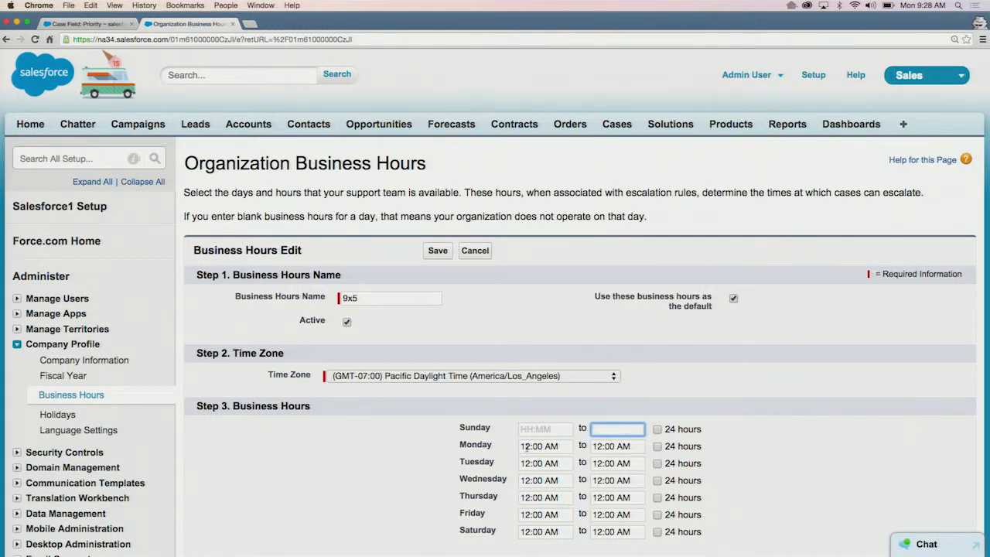
Set the start time for Monday through Friday to 09:00 AM
{"action": "left_click", "coordinate": [527, 447]}
{"action": "type", "text": "09"}
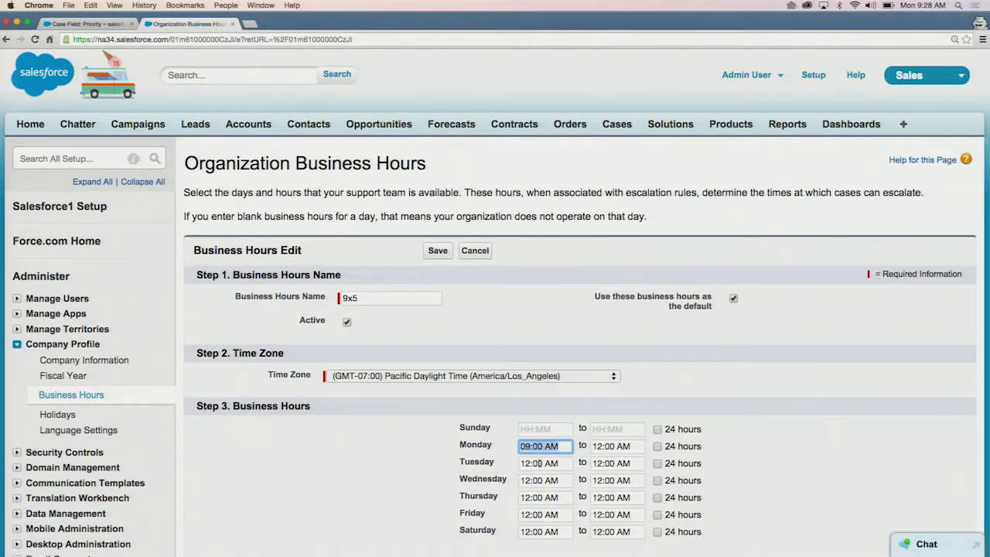
{"action": "double_click", "coordinate": [540, 463]}
{"action": "type", "text": "09"}
{"action": "double_click", "coordinate": [535, 480]}
{"action": "type", "text": "09"}
{"action": "double_click", "coordinate": [533, 498]}
{"action": "type", "text": "09"}
{"action": "double_click", "coordinate": [533, 514]}
{"action": "type", "text": "09"}
{"action": "left_click", "coordinate": [483, 508]}
Clear Saturday's start and end times so the day has no business hours
{"action": "triple_click", "coordinate": [532, 532]}
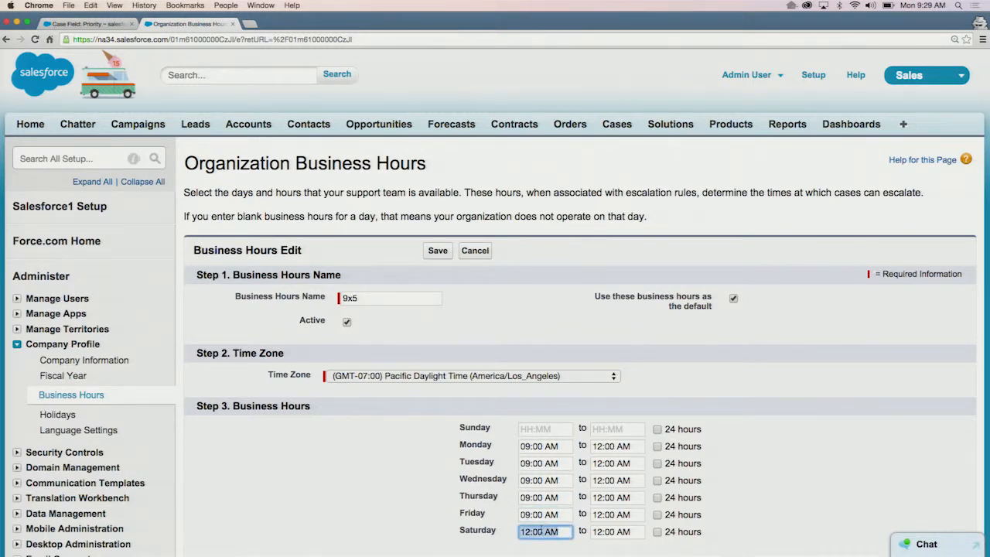
{"action": "key", "text": "Tab"}
{"action": "key", "text": "BackSpace"}
Set Monday's end time to 06:00 PM
{"action": "left_click", "coordinate": [596, 448]}
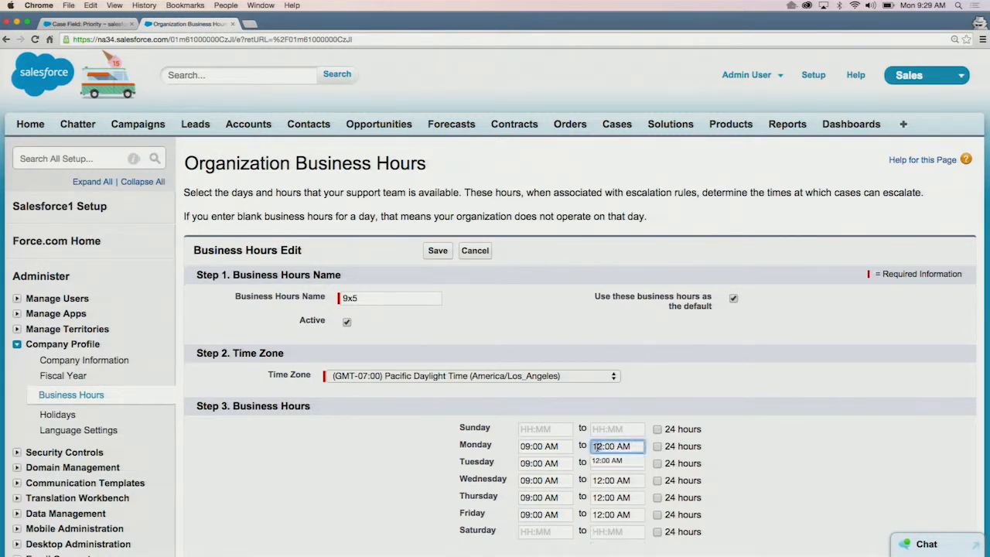
{"action": "double_click", "coordinate": [597, 446]}
{"action": "type", "text": "06"}
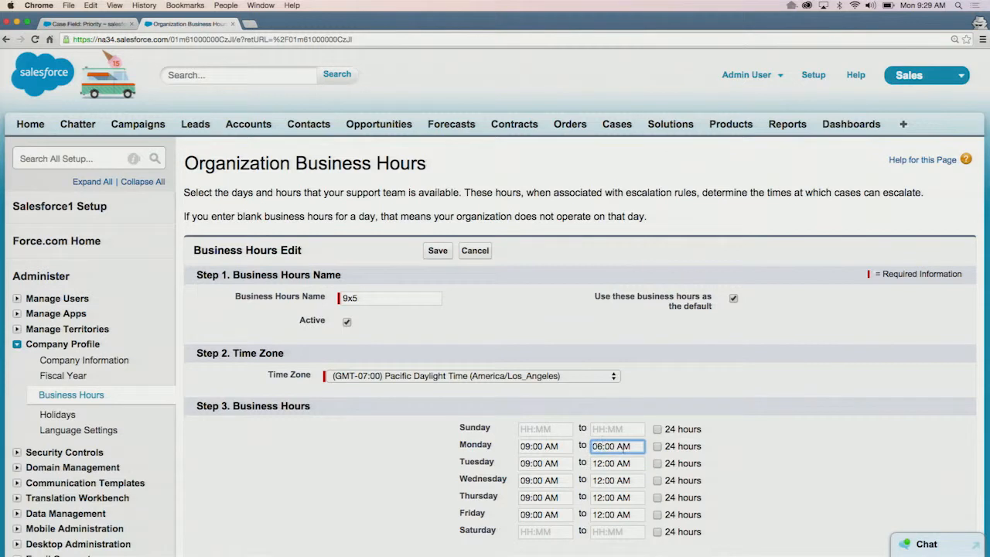
{"action": "left_click", "coordinate": [623, 447]}
{"action": "key", "text": "BackSpace"}
{"action": "type", "text": "P"}
{"action": "right_click", "coordinate": [624, 447]}
{"action": "left_click", "coordinate": [622, 447]}
Copy Monday's 06:00 PM end time to Tuesday, Wednesday, Thursday and Friday
{"action": "triple_click", "coordinate": [612, 447]}
{"action": "left_click", "coordinate": [766, 443]}
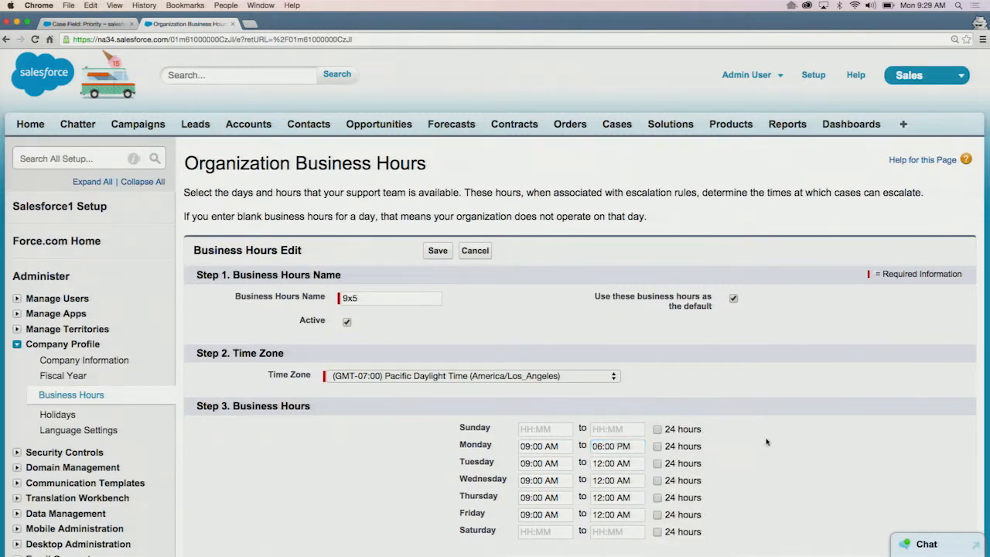
{"action": "triple_click", "coordinate": [626, 464]}
{"action": "key", "text": "ctrl+v"}
{"action": "triple_click", "coordinate": [619, 481]}
{"action": "key", "text": "ctrl+v"}
{"action": "left_click", "coordinate": [729, 500]}
{"action": "triple_click", "coordinate": [610, 497]}
{"action": "key", "text": "ctrl+v"}
{"action": "left_click", "coordinate": [715, 485]}
{"action": "triple_click", "coordinate": [626, 515]}
{"action": "key", "text": "ctrl+v"}
{"action": "left_click", "coordinate": [733, 486]}
Save the edited 9x5 business hours
{"action": "scroll", "coordinate": [733, 486], "scroll_direction": "down", "scroll_amount": 1}
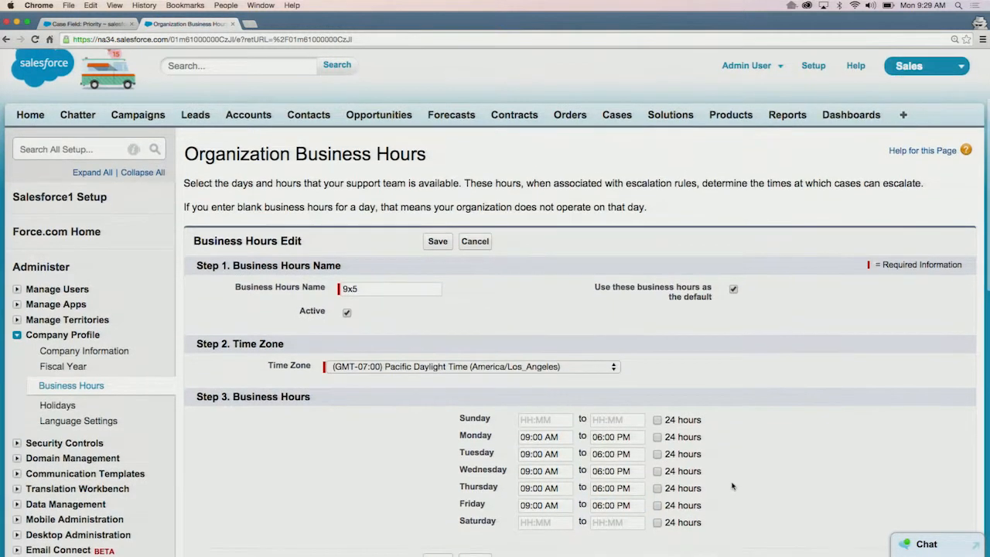
{"action": "scroll", "coordinate": [732, 486], "scroll_direction": "down", "scroll_amount": 2}
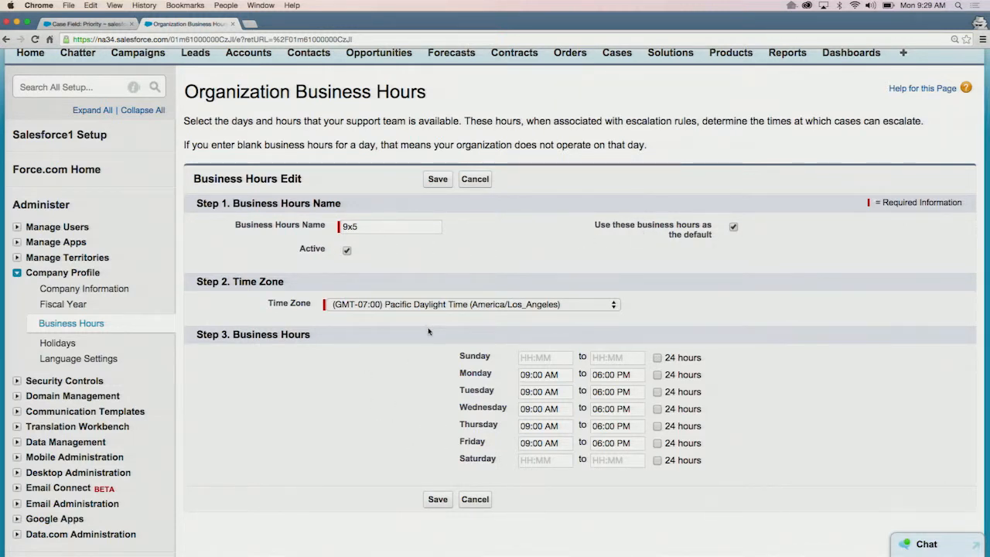
{"action": "left_click", "coordinate": [438, 500]}
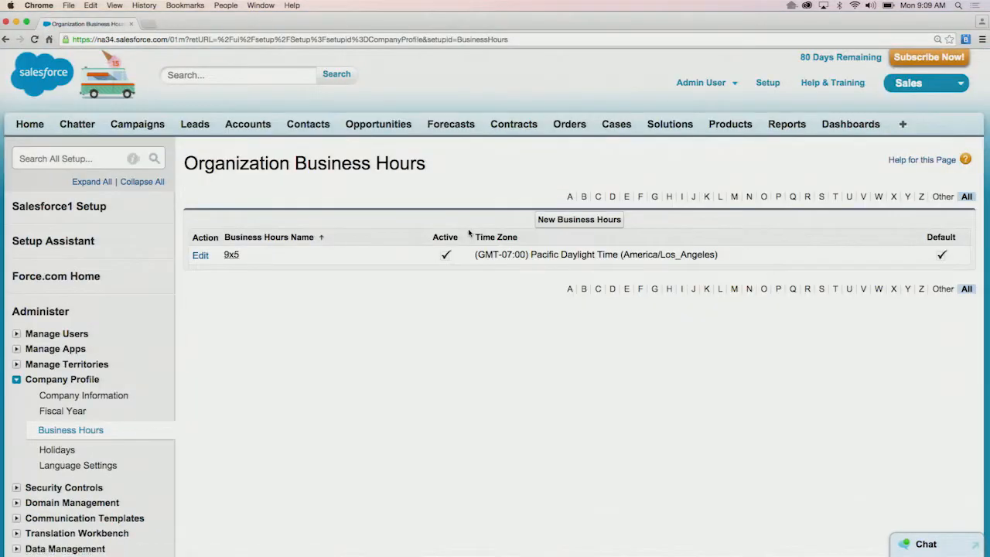
Start a new set of business hours named 9x7 and mark it as active
{"action": "left_click", "coordinate": [569, 219]}
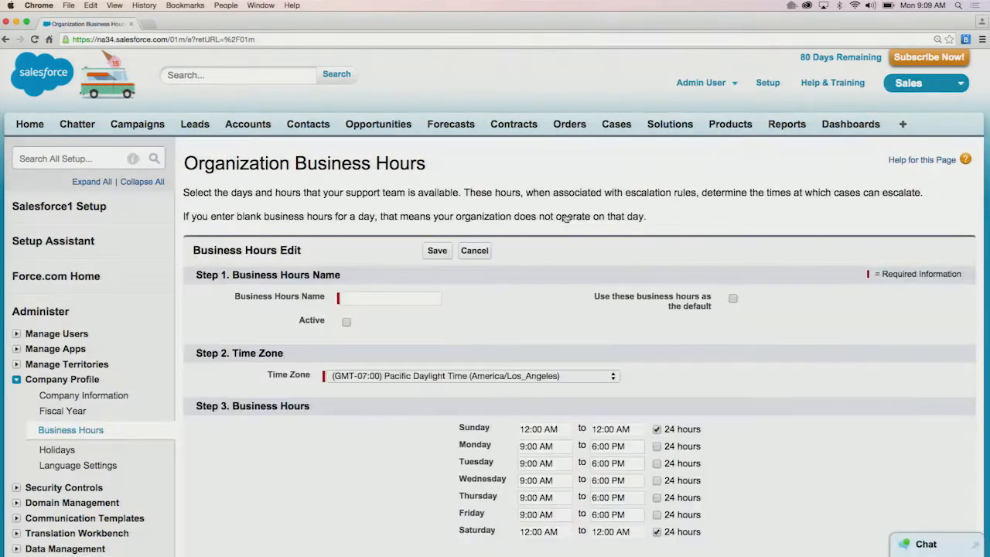
{"action": "left_click", "coordinate": [399, 297]}
{"action": "type", "text": "9"}
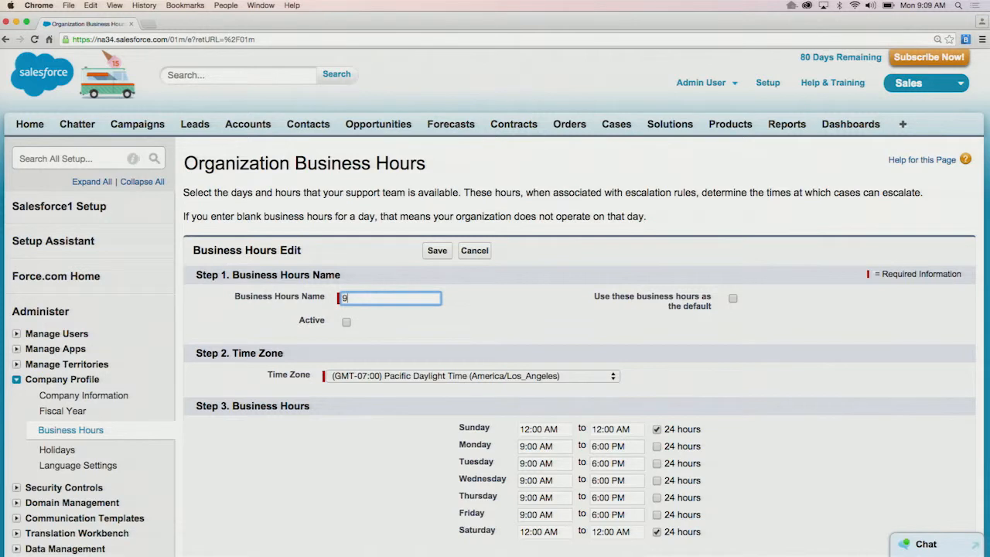
{"action": "type", "text": "x7"}
{"action": "left_click", "coordinate": [346, 322]}
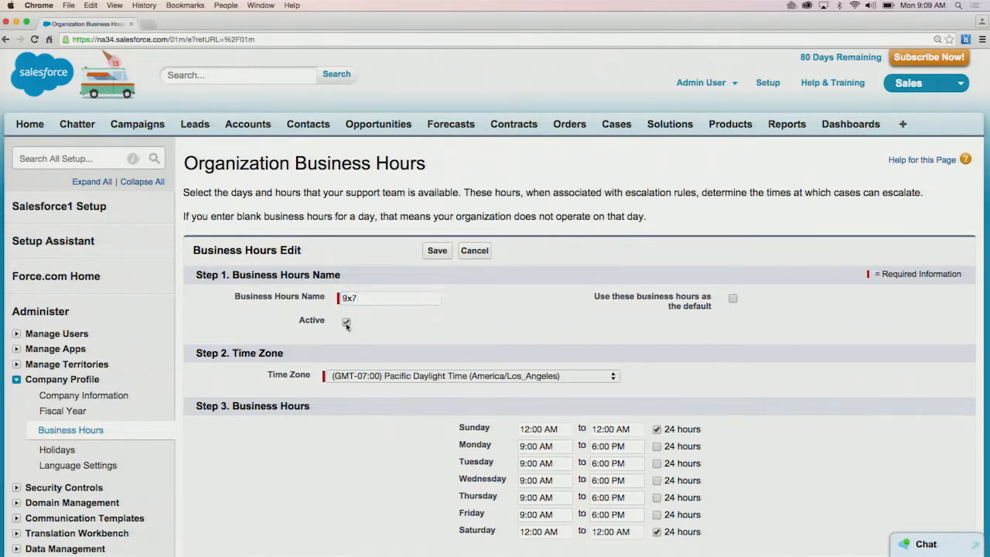
Turn off 24 hours for Sunday and Saturday and copy Monday's 9:00 AM start time to both days
{"action": "scroll", "coordinate": [695, 365], "scroll_direction": "down", "scroll_amount": 3}
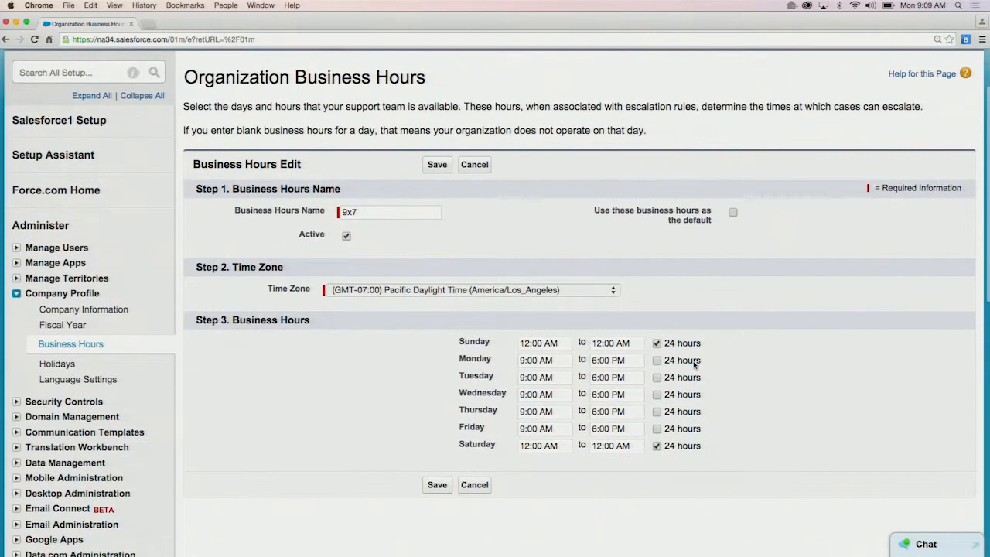
{"action": "left_click", "coordinate": [657, 344]}
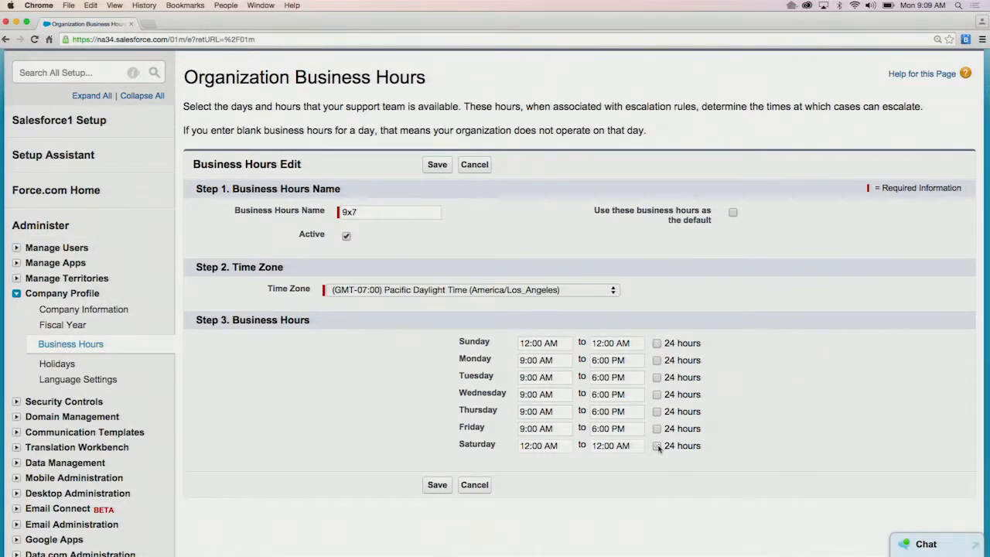
{"action": "left_click", "coordinate": [539, 361]}
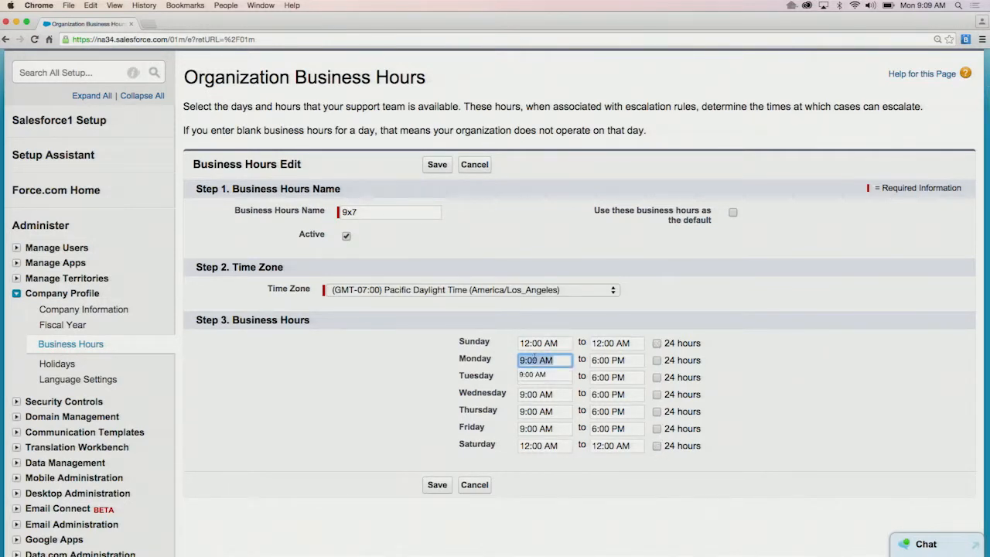
{"action": "left_click", "coordinate": [538, 343]}
{"action": "key", "text": "super+v"}
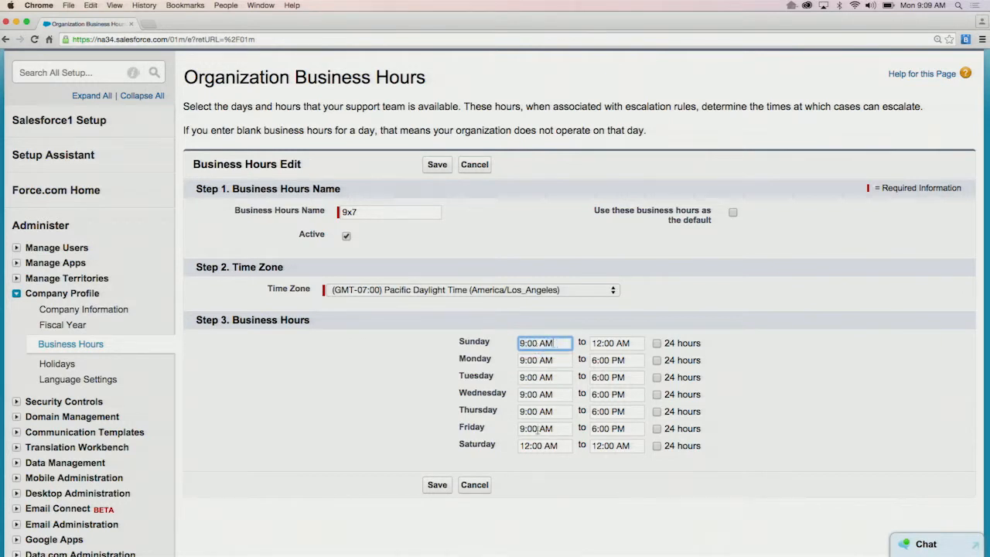
{"action": "left_click", "coordinate": [540, 445]}
{"action": "key", "text": "super+v"}
Copy Monday's 6:00 PM end time to Sunday and Saturday, and save the 9x7 business hours
{"action": "left_click", "coordinate": [619, 360]}
{"action": "left_click", "coordinate": [616, 343]}
{"action": "key", "text": "super+v"}
{"action": "left_click", "coordinate": [619, 445]}
{"action": "key", "text": "super+v"}
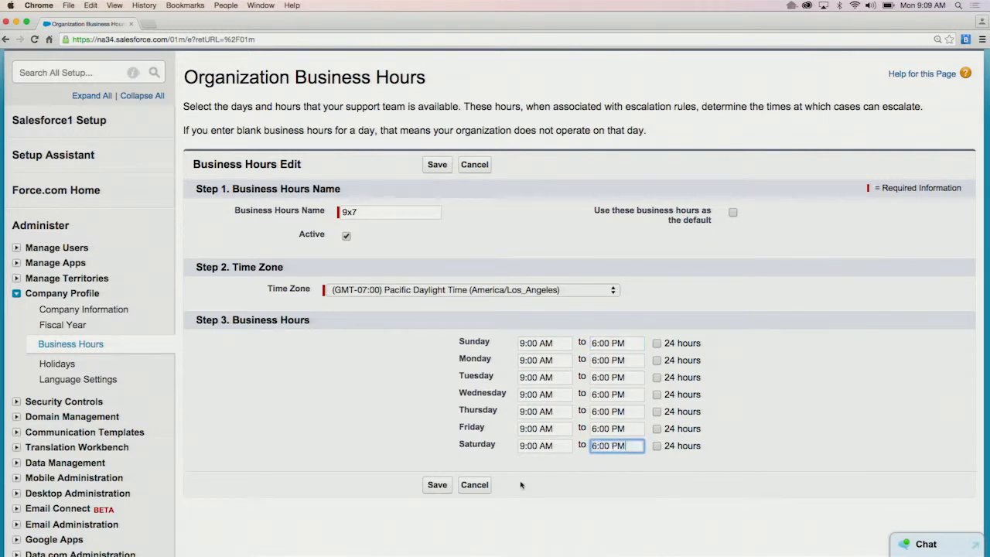
{"action": "left_click", "coordinate": [437, 485]}
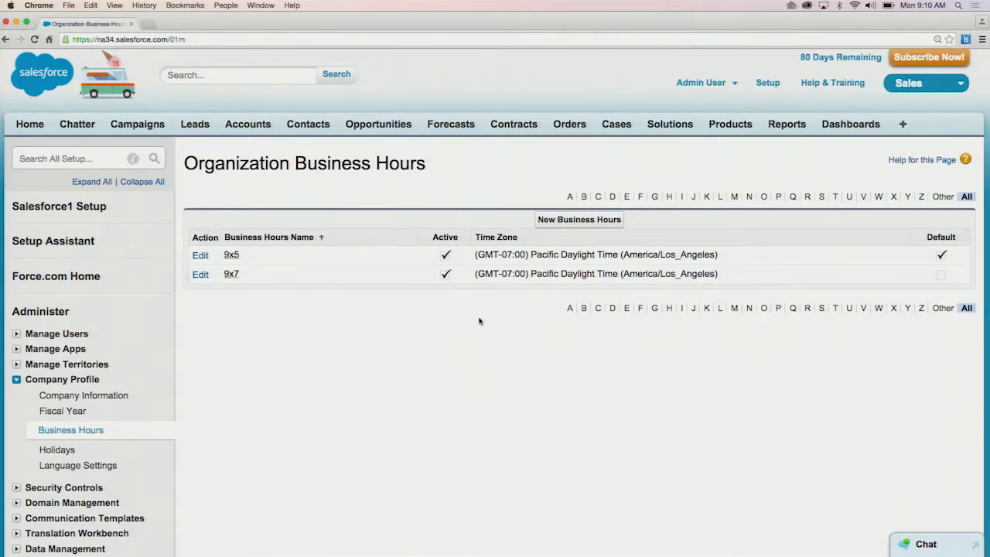
Start another set of business hours named 24x7 and mark it as active
{"action": "left_click", "coordinate": [555, 226]}
{"action": "left_click", "coordinate": [400, 300]}
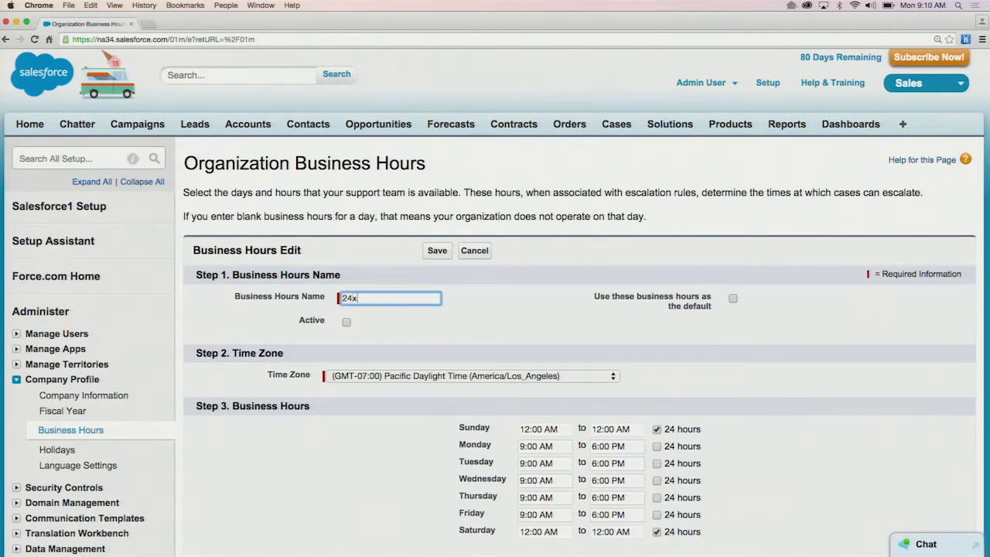
{"action": "left_click", "coordinate": [347, 323]}
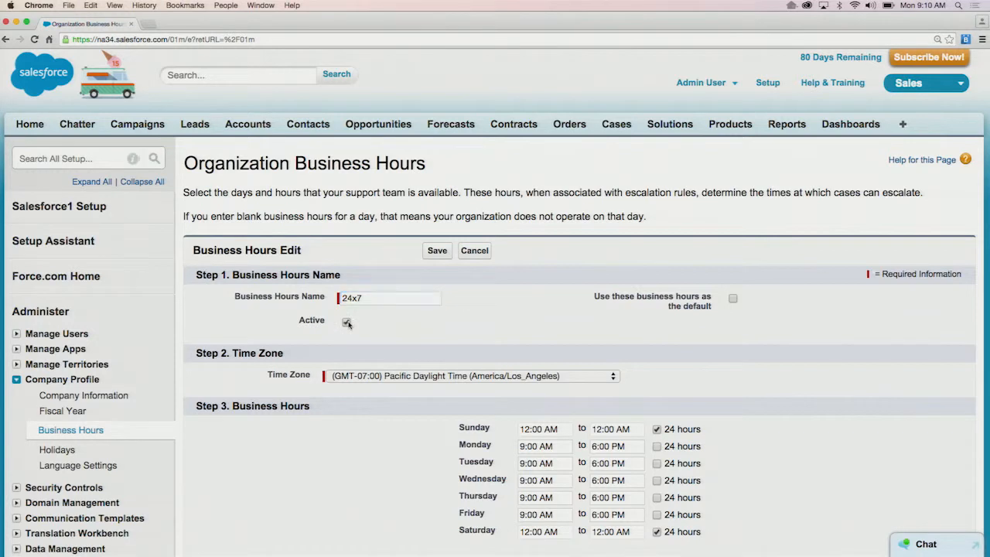
Set Monday through Friday to 24 hours and save the 24x7 business hours
{"action": "scroll", "coordinate": [516, 327], "scroll_direction": "down", "scroll_amount": 4}
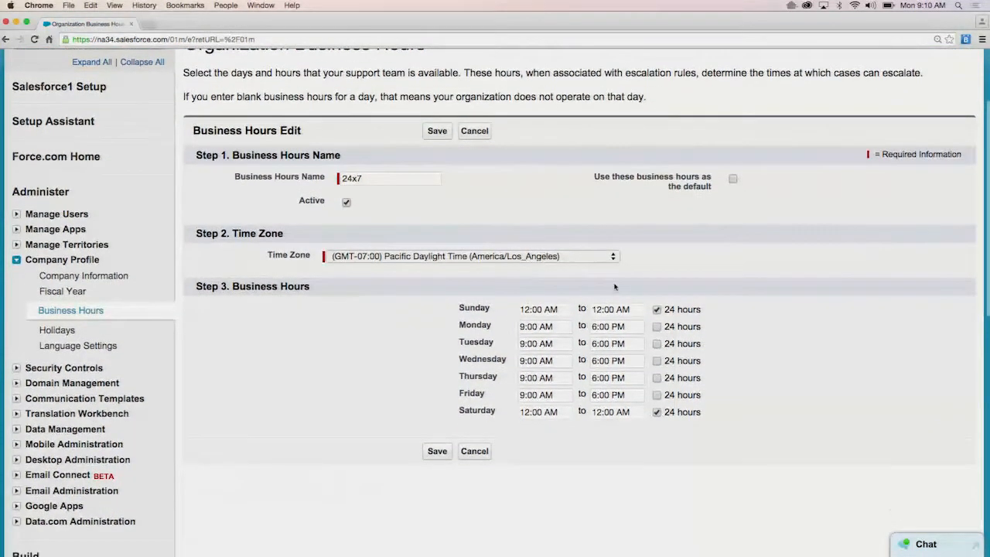
{"action": "left_click", "coordinate": [657, 328]}
{"action": "left_click", "coordinate": [657, 344]}
{"action": "left_click", "coordinate": [657, 361]}
{"action": "left_click", "coordinate": [657, 379]}
{"action": "left_click", "coordinate": [656, 395]}
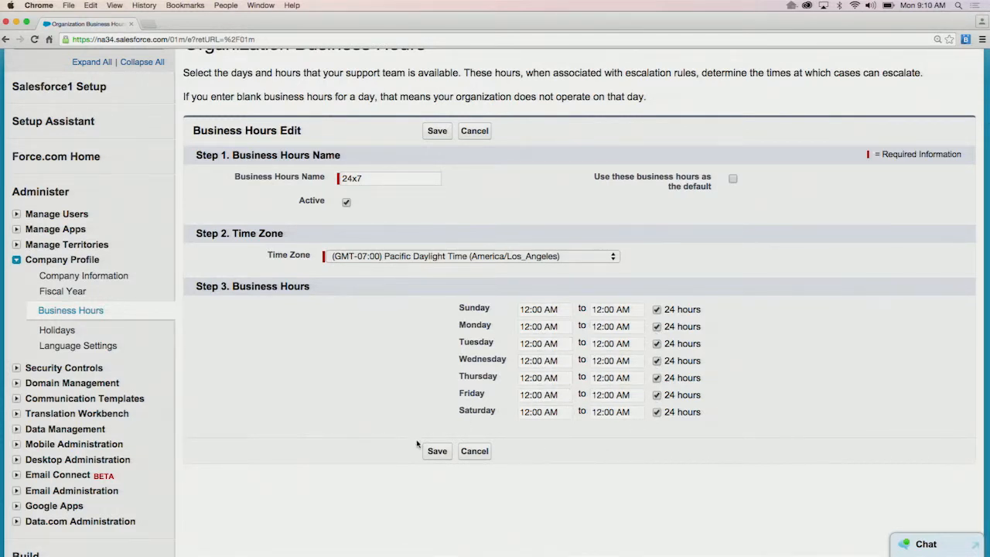
{"action": "left_click", "coordinate": [437, 452]}
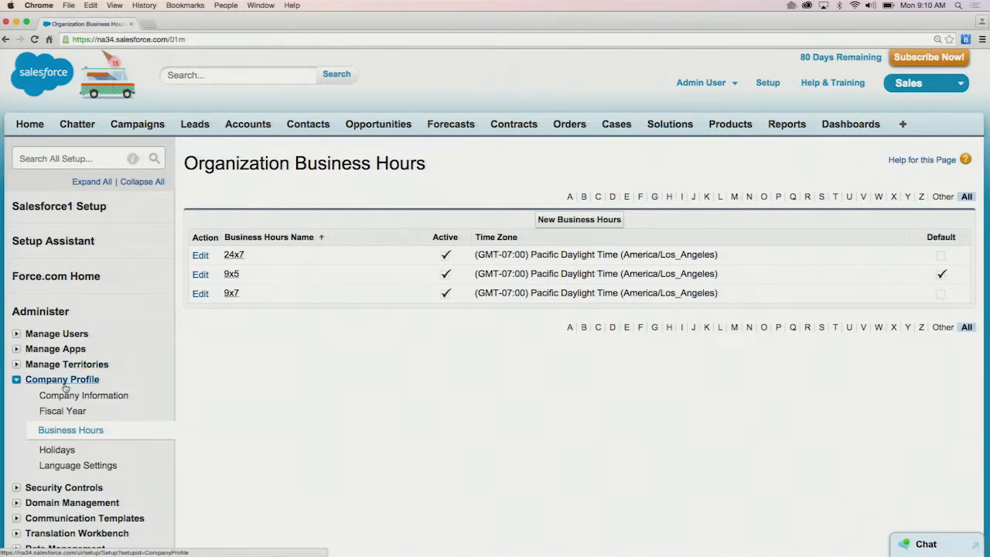
Start a new company holiday named Fribsday with the description "The most casual of days"
{"action": "left_click", "coordinate": [67, 455]}
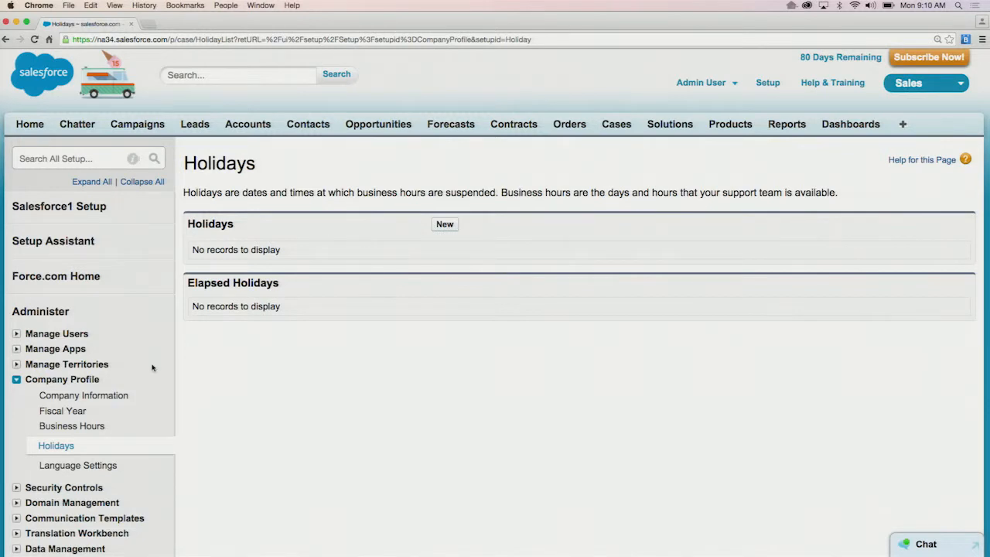
{"action": "left_click", "coordinate": [440, 226]}
{"action": "left_click", "coordinate": [400, 283]}
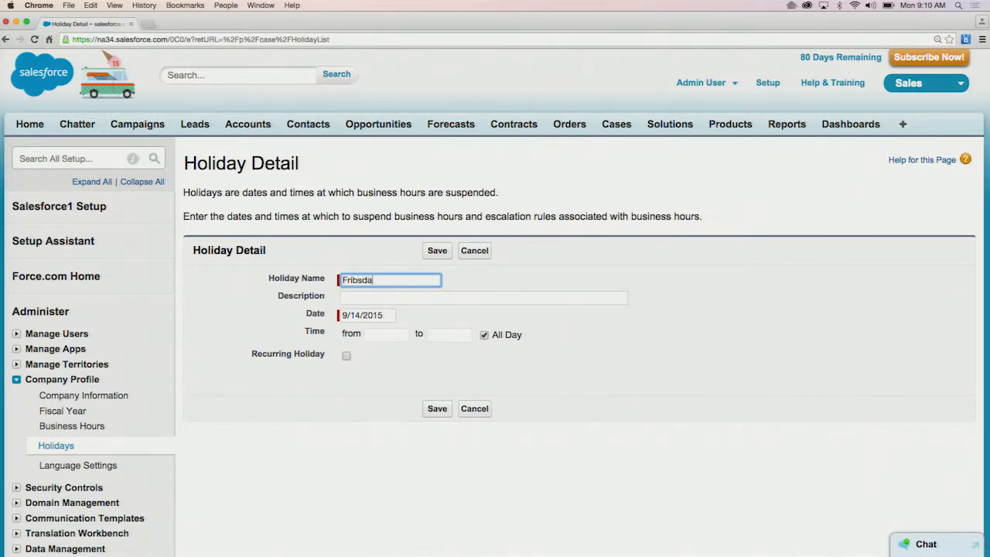
{"action": "left_click", "coordinate": [391, 297]}
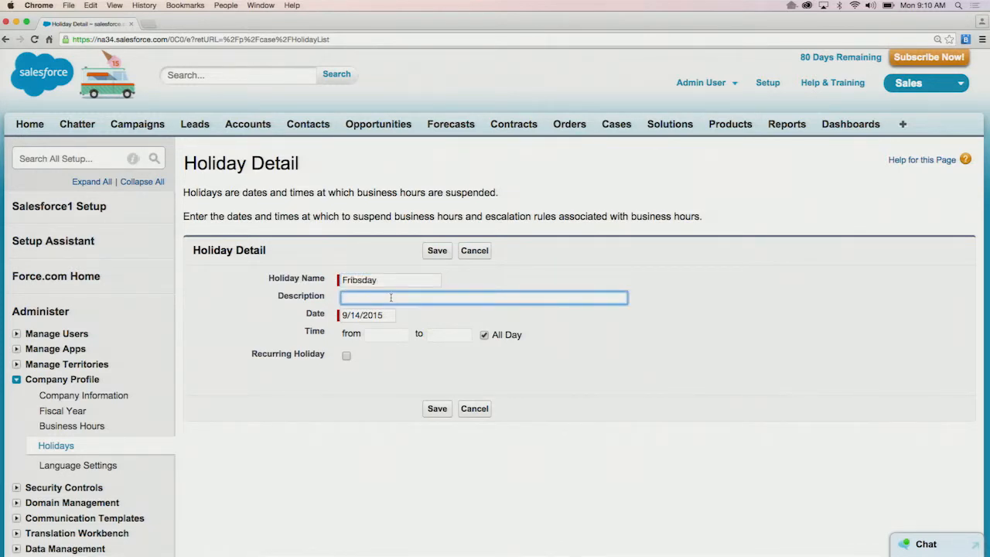
{"action": "type", "text": "The most casual of days"}
Set the holiday's date to 9/15/2015, save it, and return to the Holidays list
{"action": "left_click", "coordinate": [370, 317]}
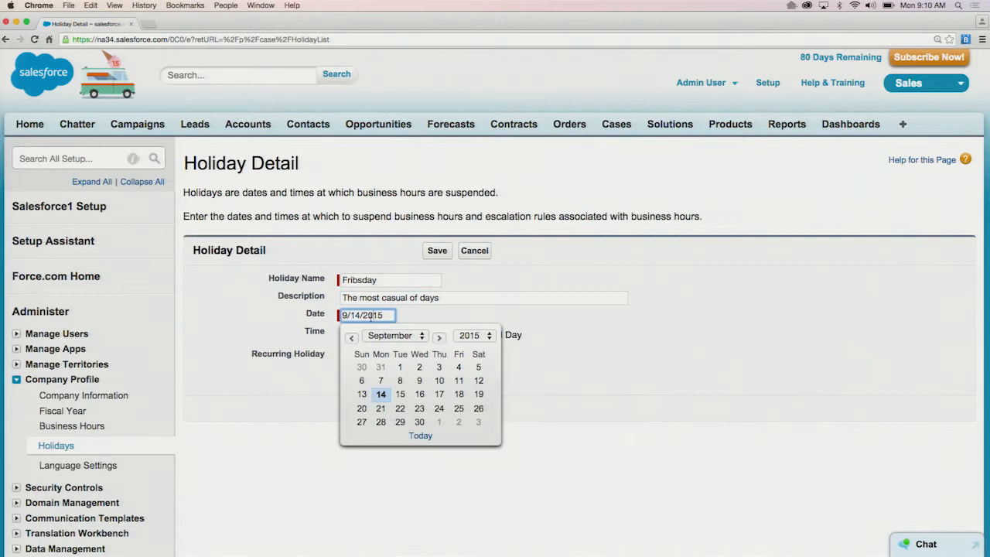
{"action": "right_click", "coordinate": [400, 397]}
{"action": "left_click", "coordinate": [368, 399]}
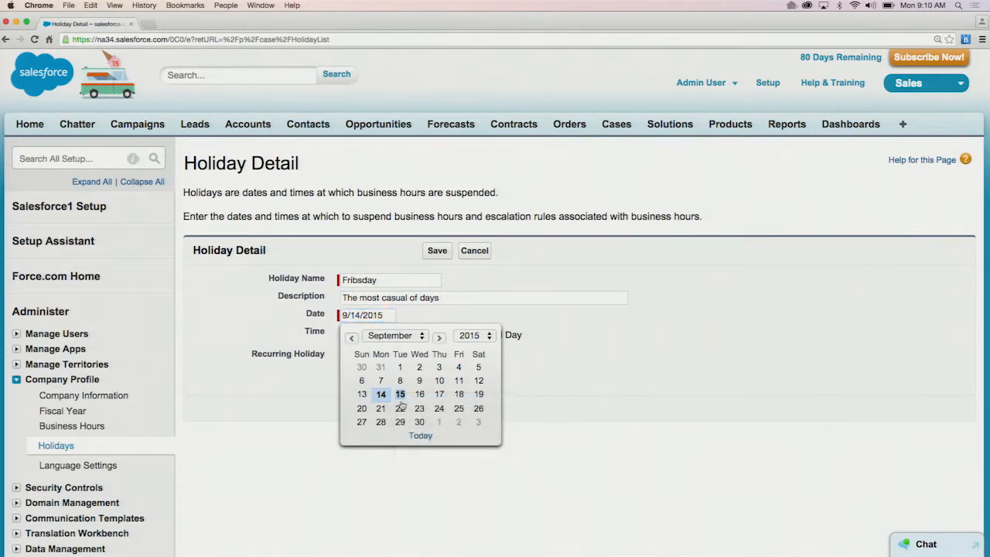
{"action": "left_click", "coordinate": [400, 396]}
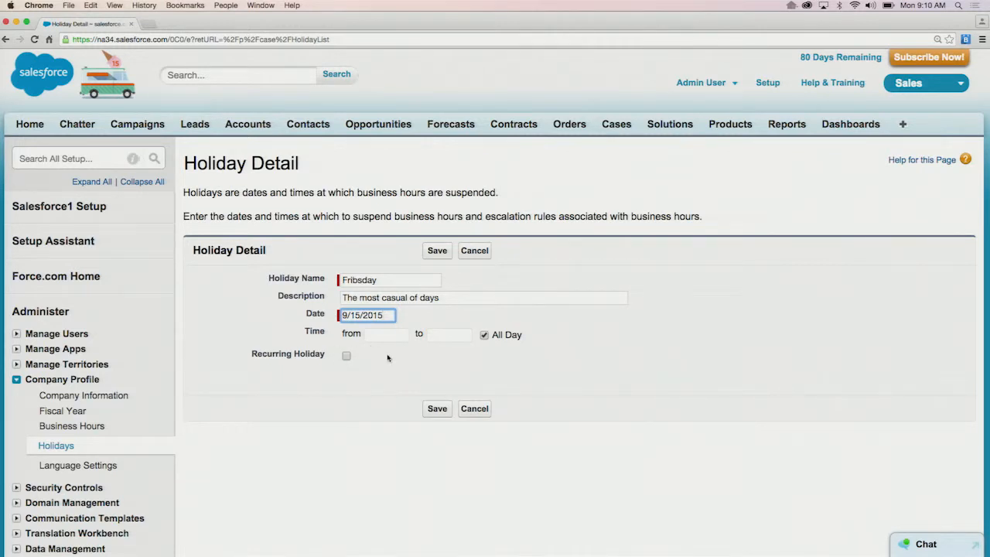
{"action": "left_click", "coordinate": [438, 410]}
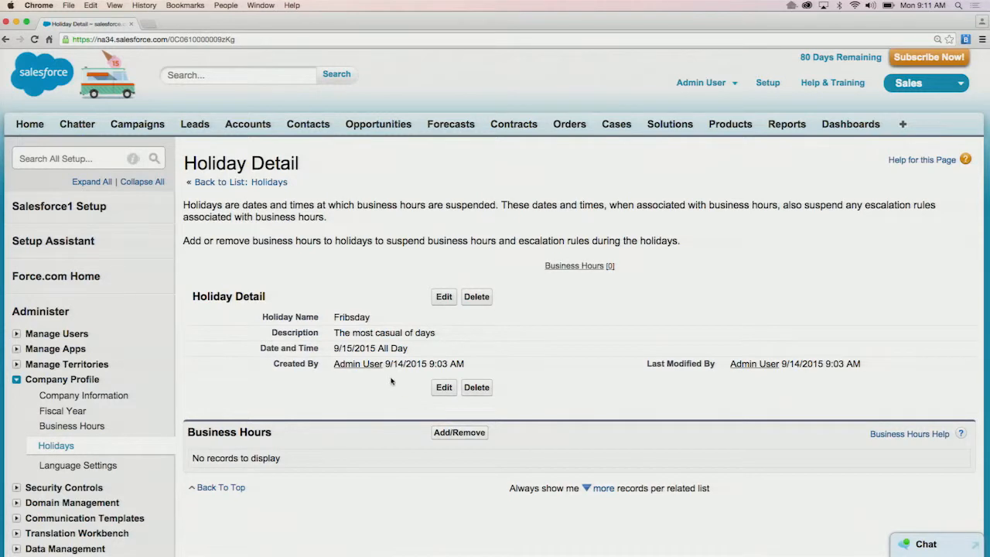
{"action": "left_click", "coordinate": [56, 446]}
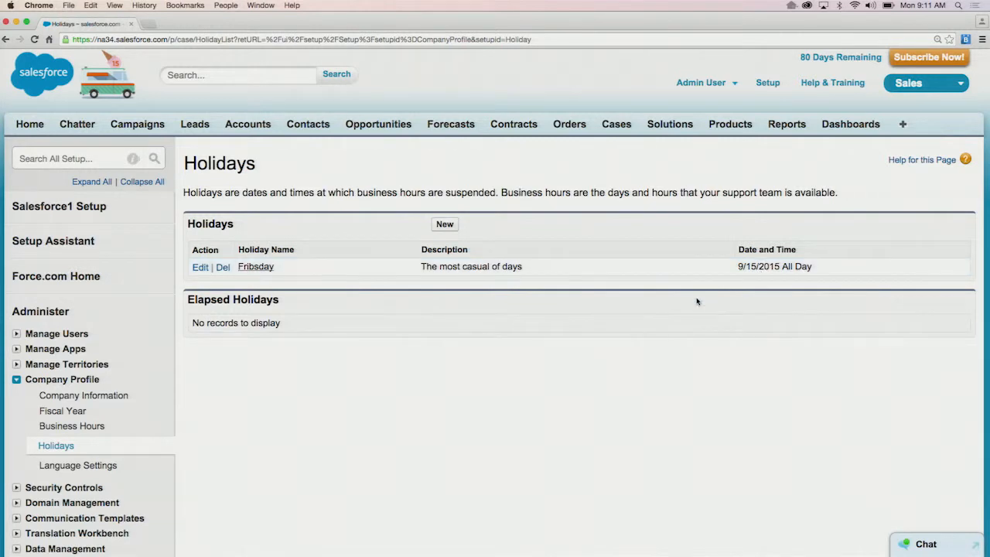
Apply the Fribsday holiday to the 9x5 and 9x7 business hours and save the assignment
{"action": "left_click", "coordinate": [257, 267]}
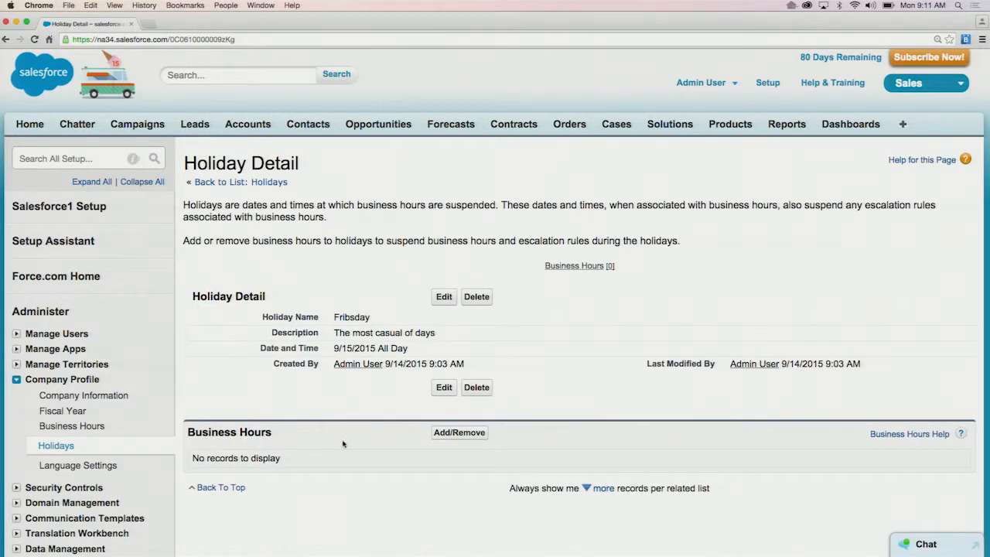
{"action": "left_click", "coordinate": [447, 434]}
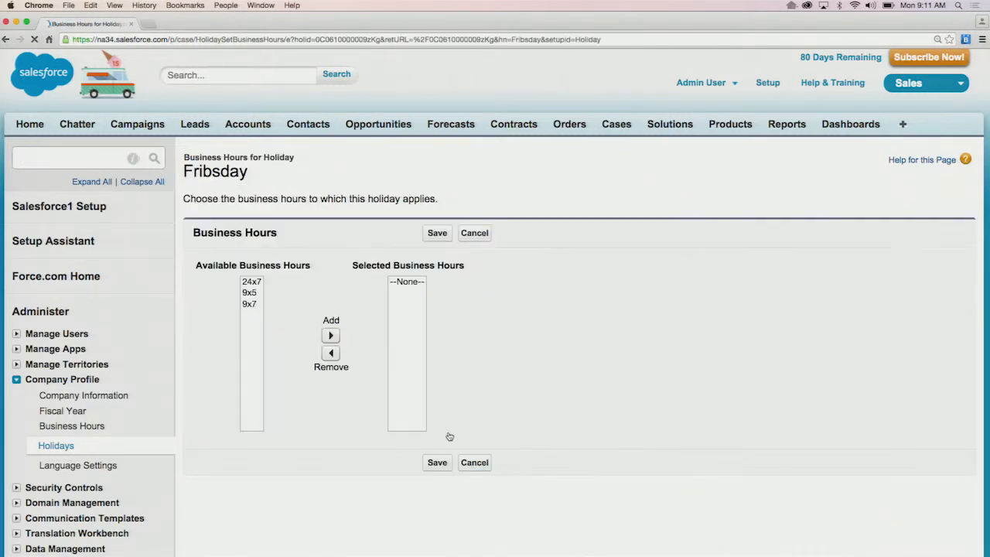
{"action": "left_click", "coordinate": [251, 293]}
{"action": "left_click", "coordinate": [252, 304], "text": "shift"}
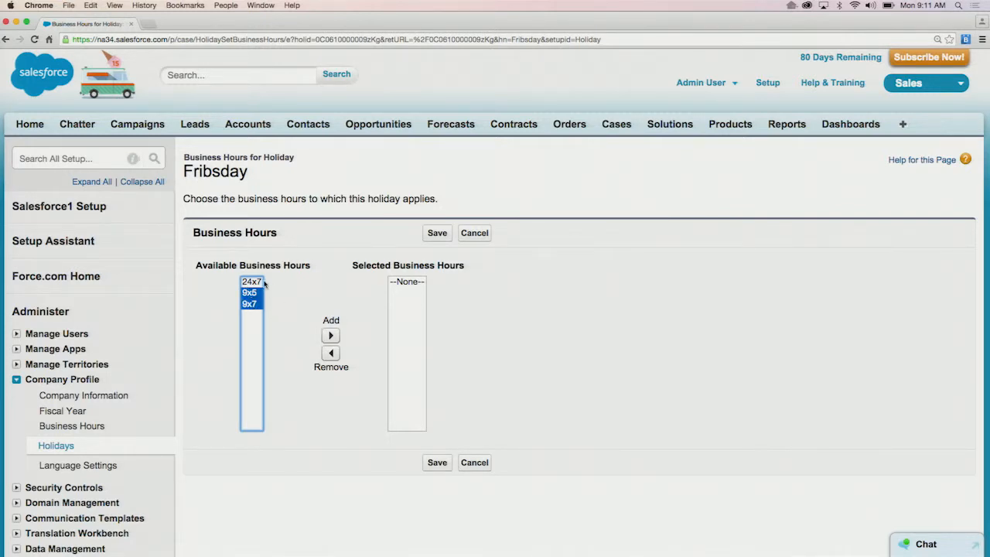
{"action": "left_click", "coordinate": [331, 335]}
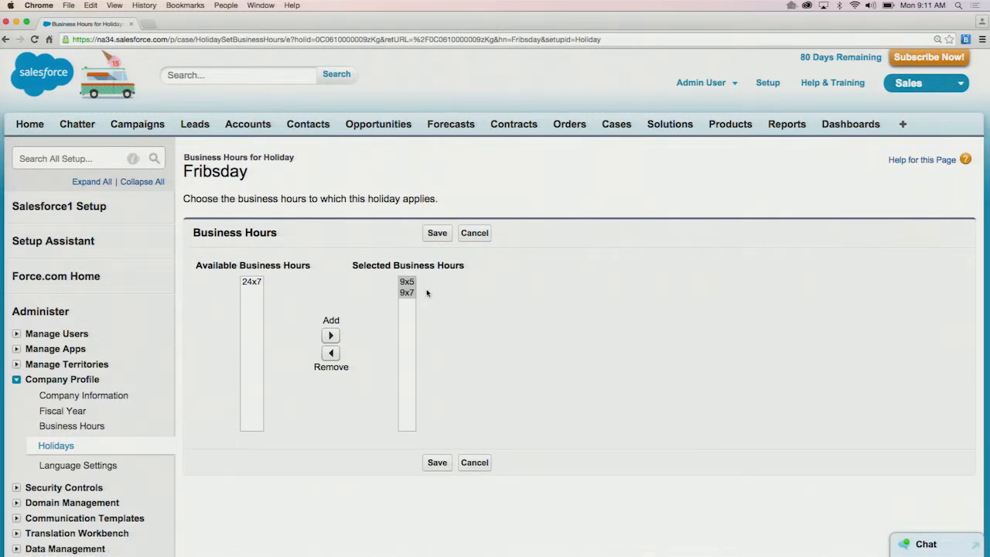
{"action": "left_click", "coordinate": [437, 461]}
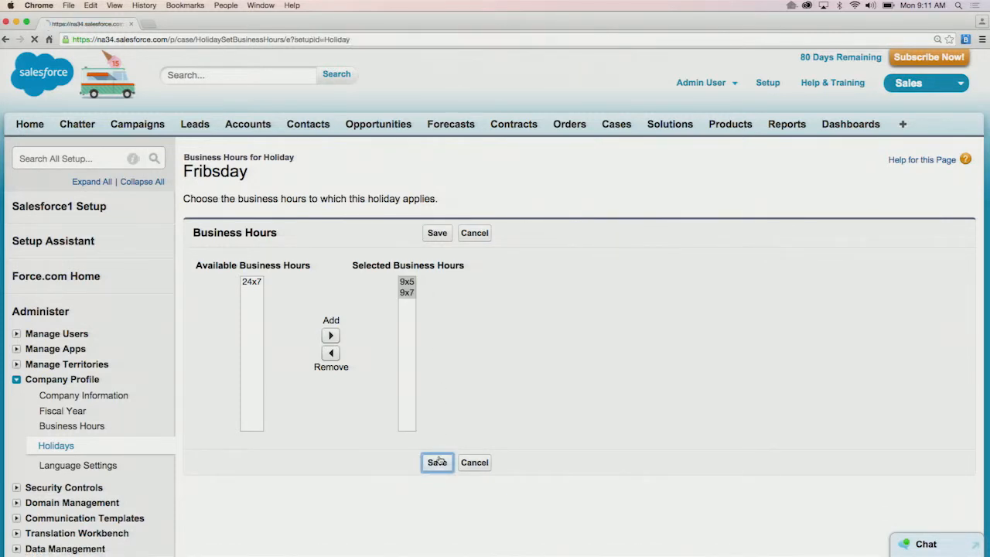
{"action": "scroll", "coordinate": [433, 449], "scroll_direction": "down", "scroll_amount": 1}
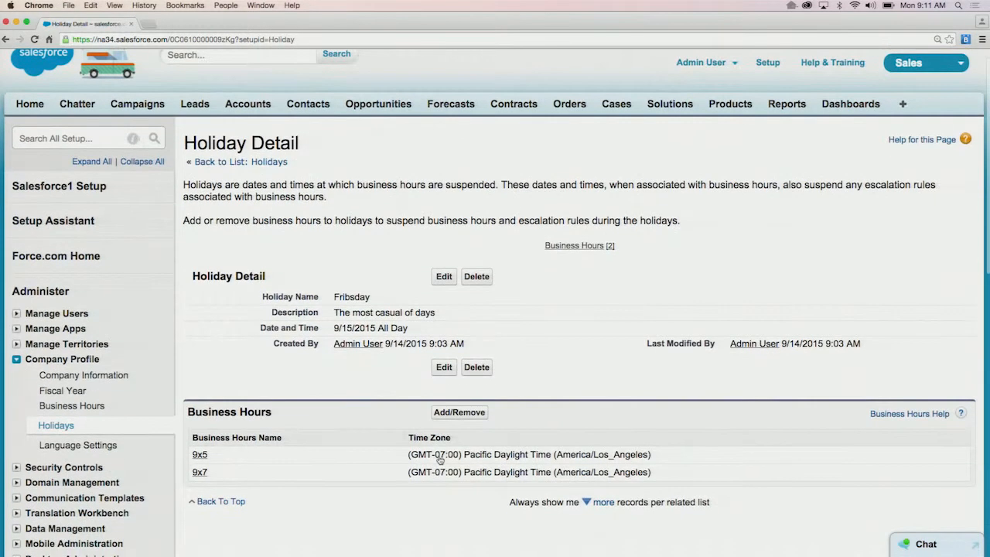
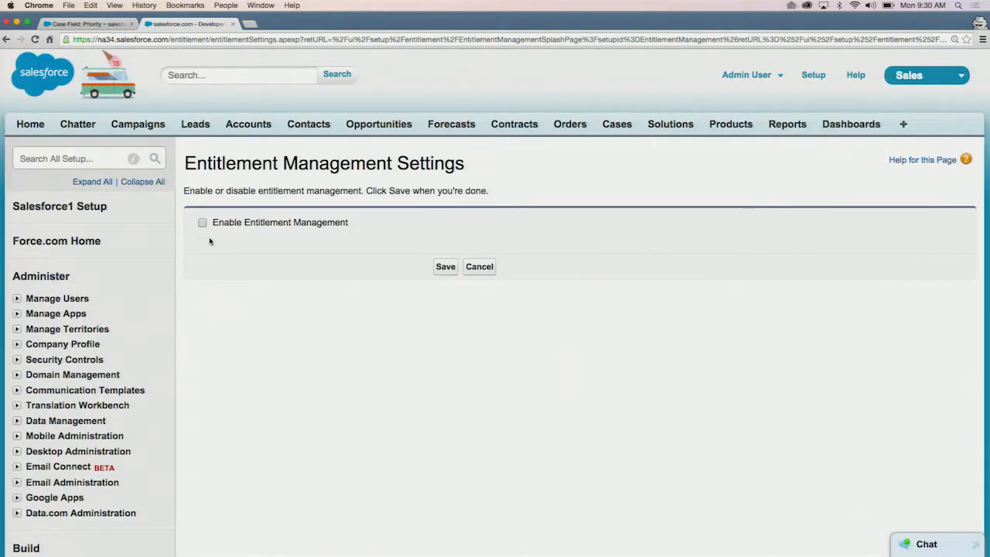
Enable entitlement management for the organization and turn on entitlement versioning
{"action": "left_click", "coordinate": [444, 270]}
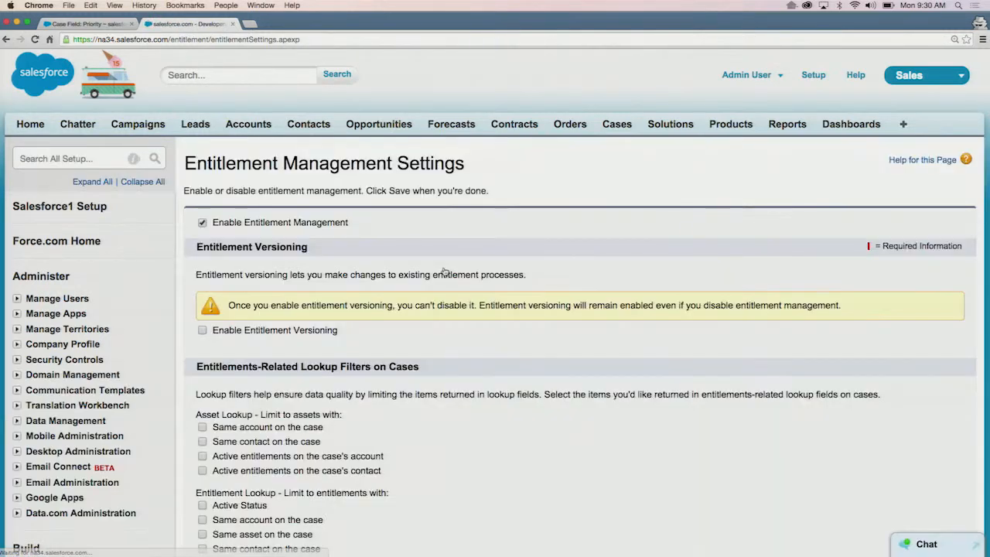
{"action": "left_click", "coordinate": [202, 332]}
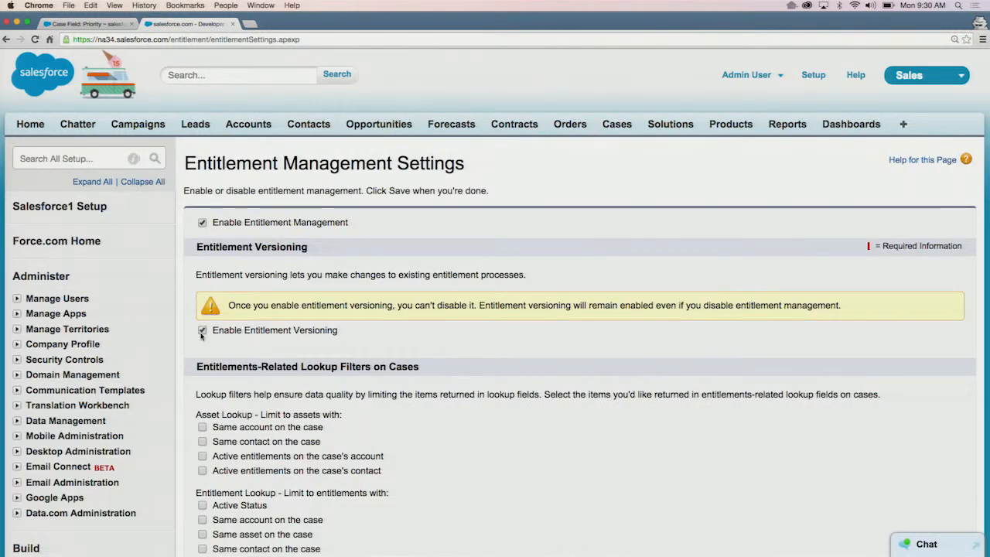
Limit the entitlement lookup on cases to Active Status and Same account on the case, and save the settings
{"action": "scroll", "coordinate": [402, 337], "scroll_direction": "down", "scroll_amount": 2}
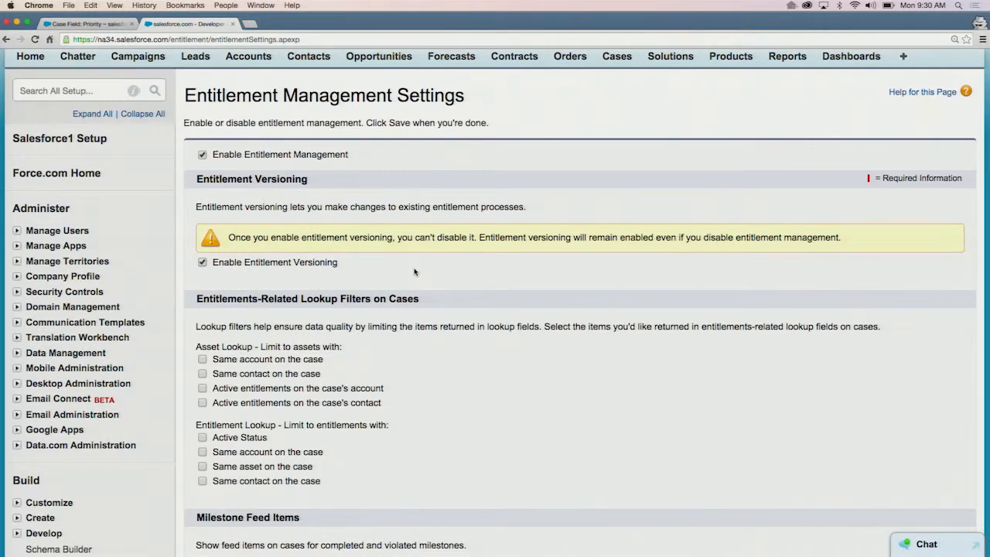
{"action": "scroll", "coordinate": [364, 289], "scroll_direction": "down", "scroll_amount": 1}
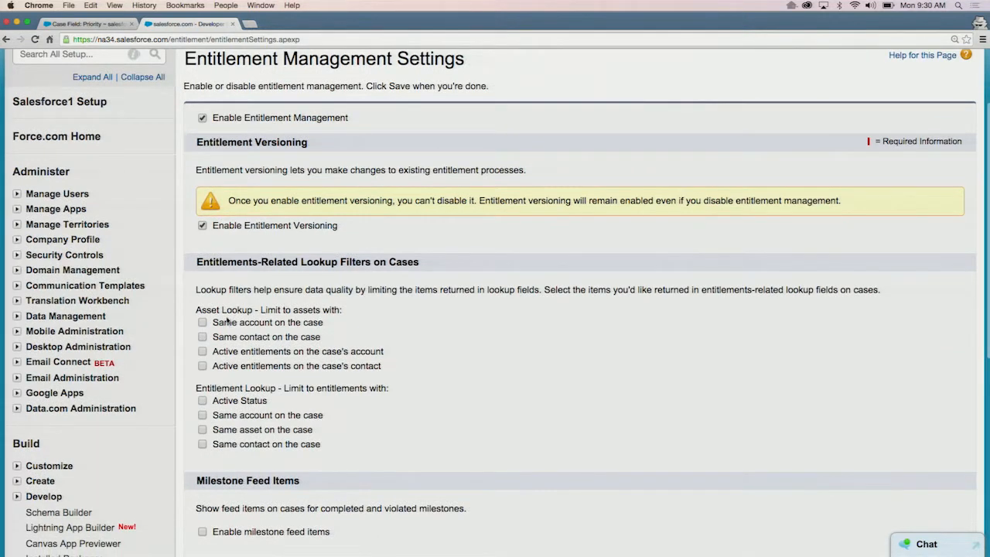
{"action": "left_click", "coordinate": [203, 402]}
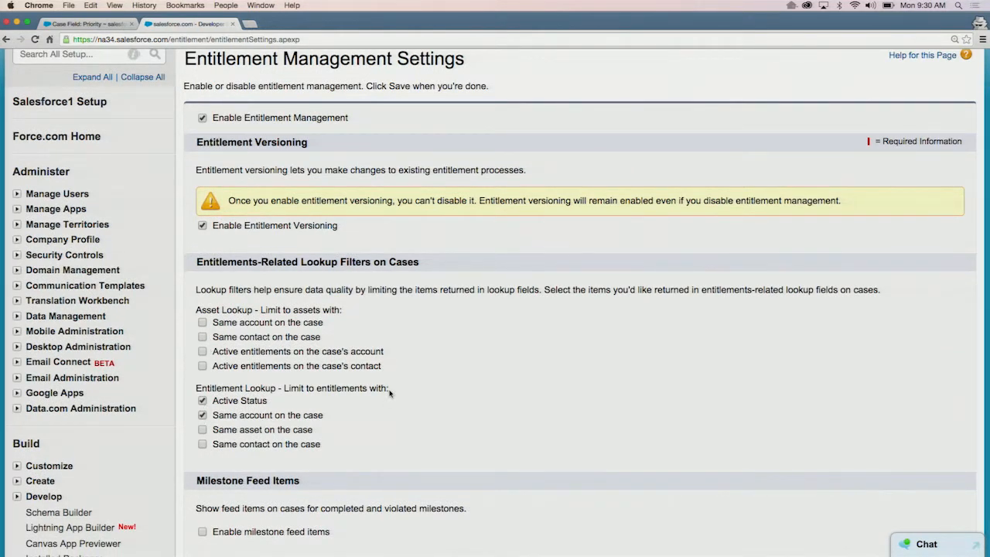
{"action": "scroll", "coordinate": [389, 393], "scroll_direction": "down", "scroll_amount": 5}
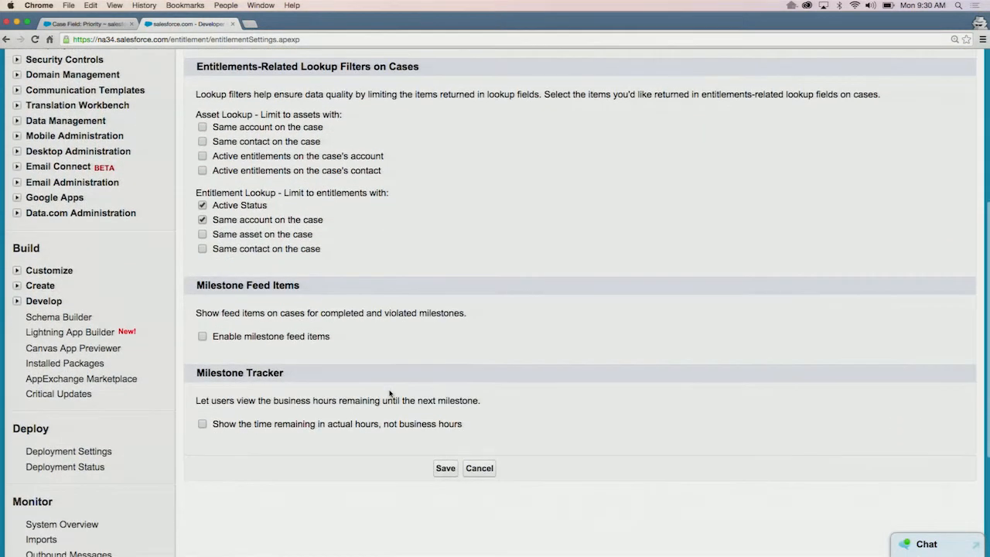
{"action": "left_click", "coordinate": [439, 467]}
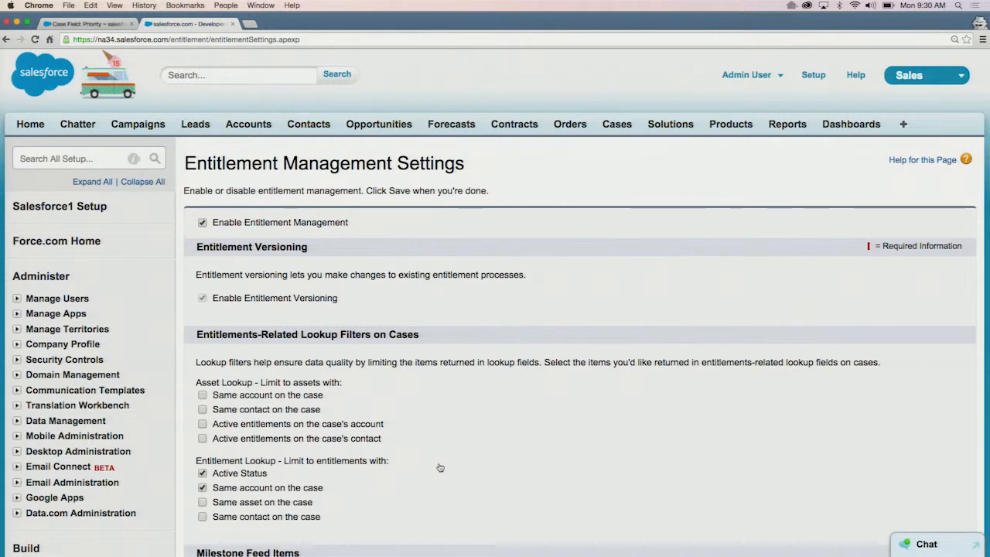
Search the setup options for "case" and open the list of Case fields
{"action": "scroll", "coordinate": [440, 467], "scroll_direction": "down", "scroll_amount": 3}
{"action": "scroll", "coordinate": [438, 468], "scroll_direction": "down", "scroll_amount": 1}
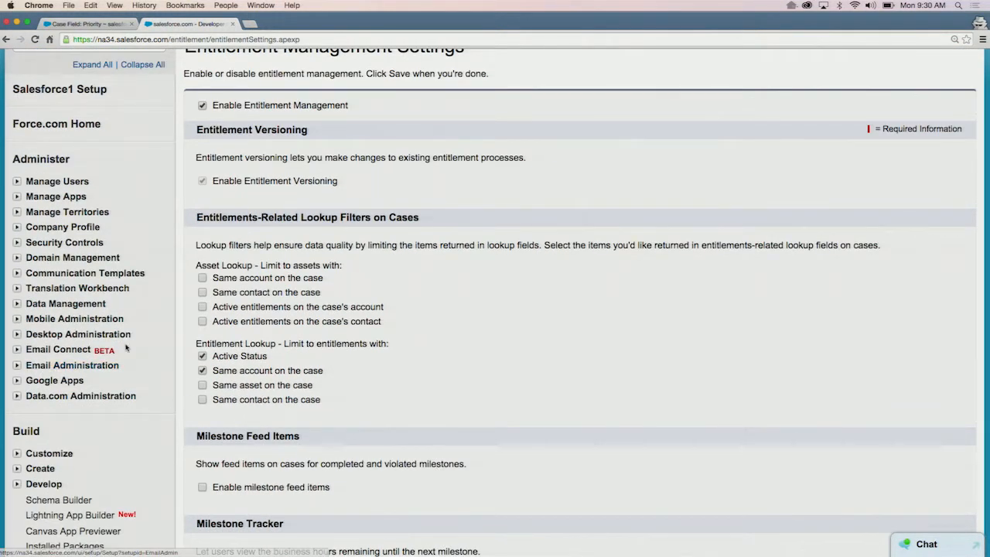
{"action": "scroll", "coordinate": [127, 349], "scroll_direction": "up", "scroll_amount": 3}
{"action": "scroll", "coordinate": [126, 349], "scroll_direction": "up", "scroll_amount": 1}
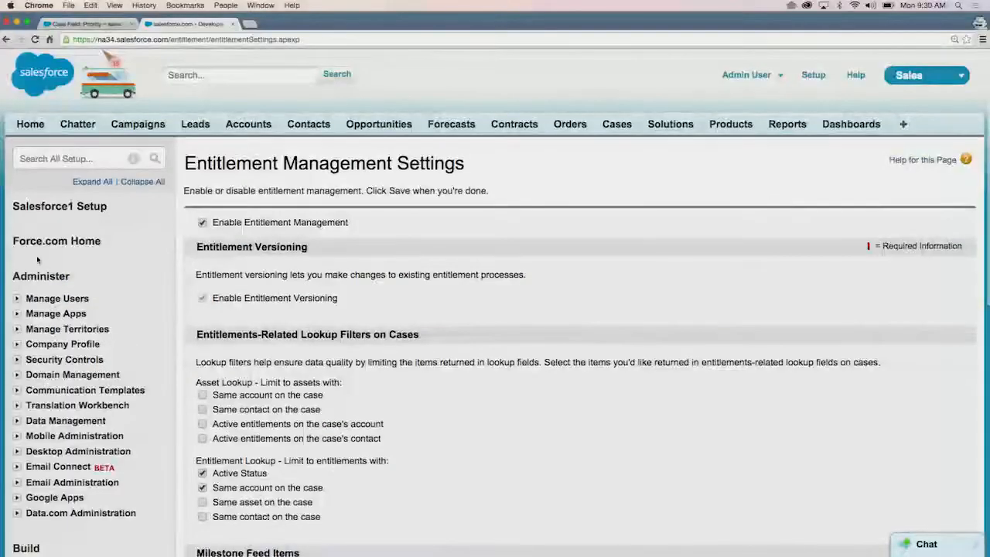
{"action": "left_click", "coordinate": [72, 159]}
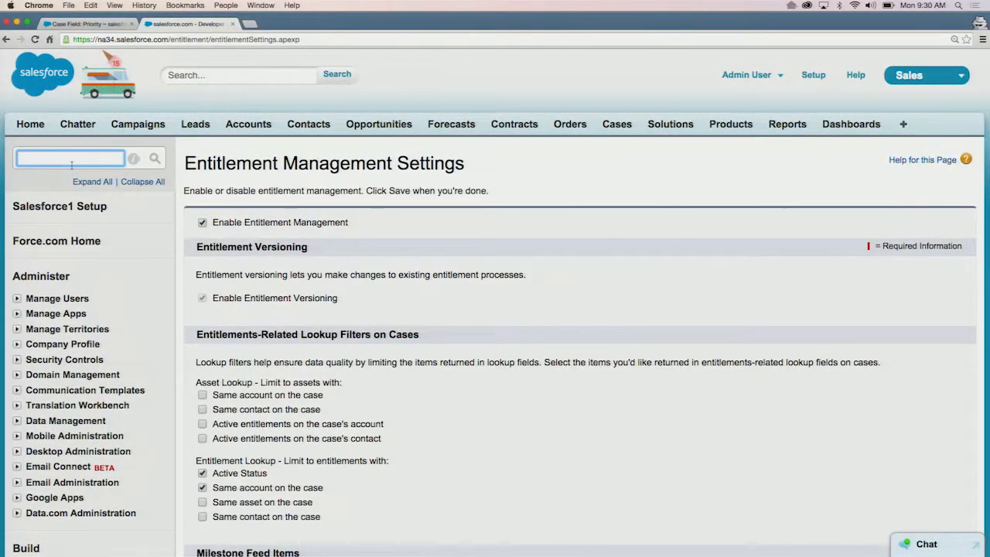
{"action": "type", "text": "case"}
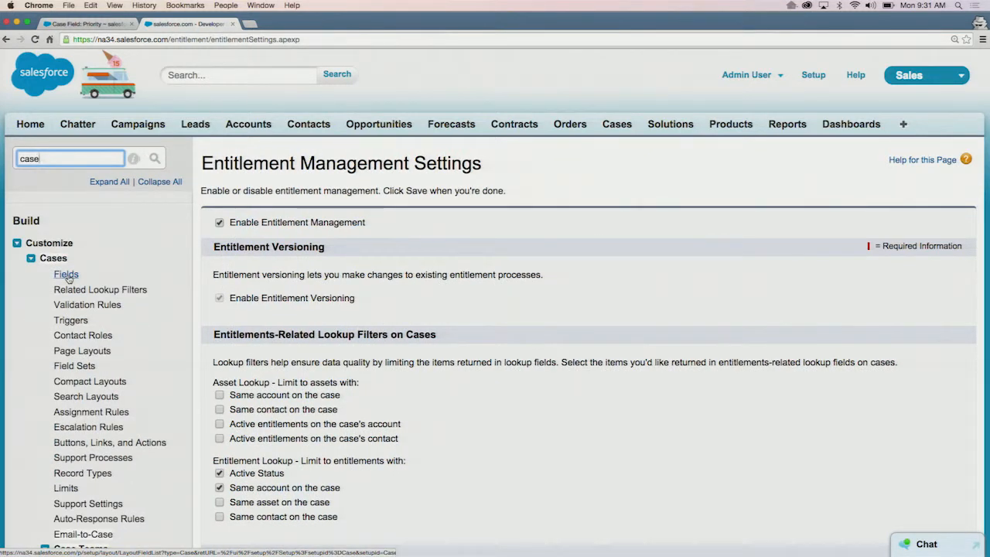
{"action": "left_click", "coordinate": [66, 274]}
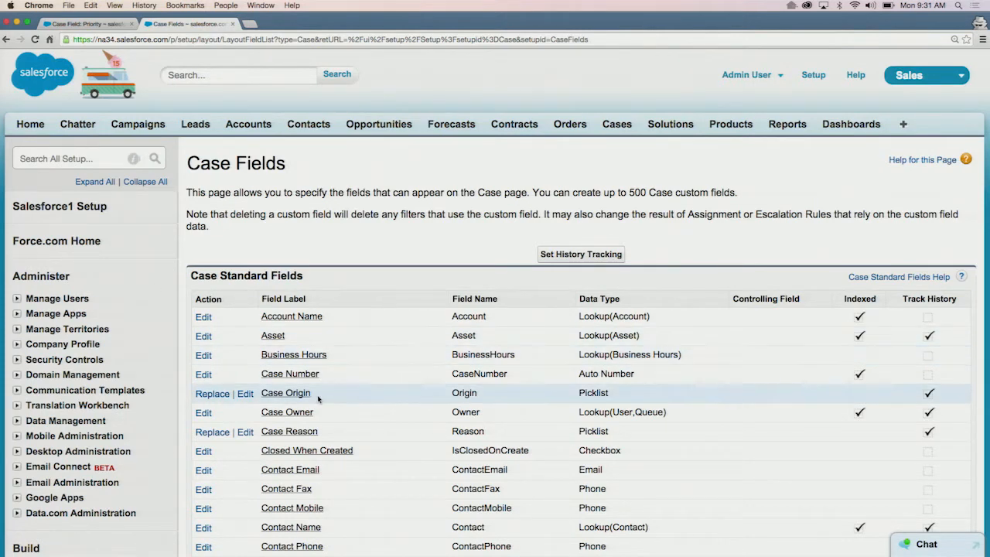
Make the Entitlement Name case field visible to all profiles through its field-level security and save
{"action": "scroll", "coordinate": [310, 391], "scroll_direction": "down", "scroll_amount": 8}
{"action": "scroll", "coordinate": [318, 398], "scroll_direction": "down", "scroll_amount": 2}
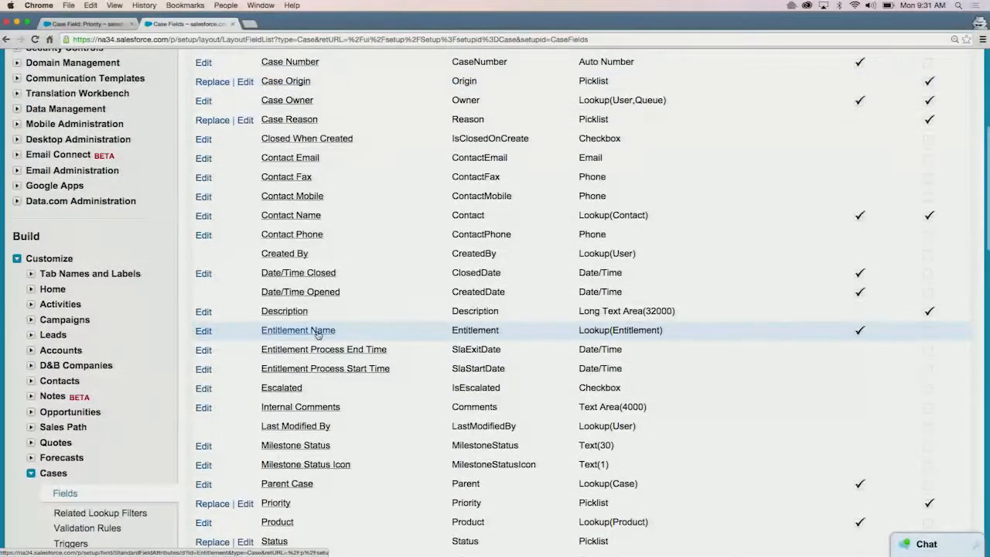
{"action": "left_click", "coordinate": [323, 330]}
{"action": "left_click", "coordinate": [512, 218]}
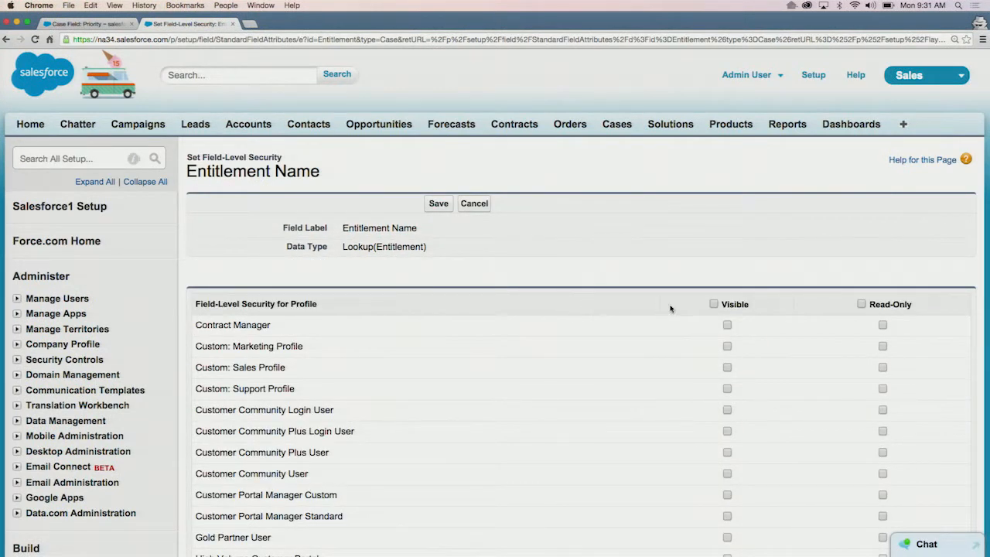
{"action": "left_click", "coordinate": [714, 304]}
{"action": "scroll", "coordinate": [658, 310], "scroll_direction": "down", "scroll_amount": 2}
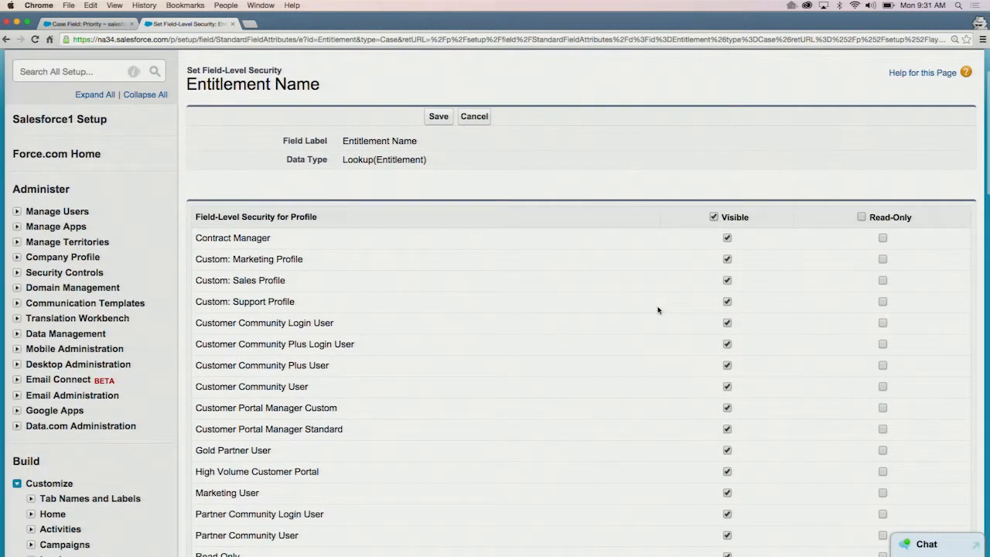
{"action": "scroll", "coordinate": [435, 107], "scroll_direction": "up", "scroll_amount": 1}
{"action": "left_click", "coordinate": [438, 120]}
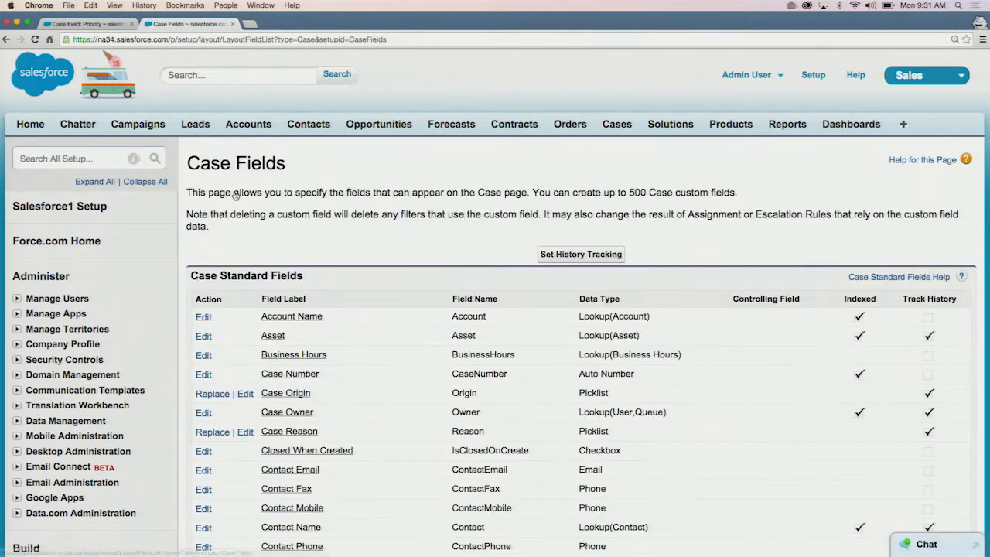
Set the Business Hours case field's security to visible for all profiles, save it, and return to the Case Fields list
{"action": "scroll", "coordinate": [477, 288], "scroll_direction": "down", "scroll_amount": 2}
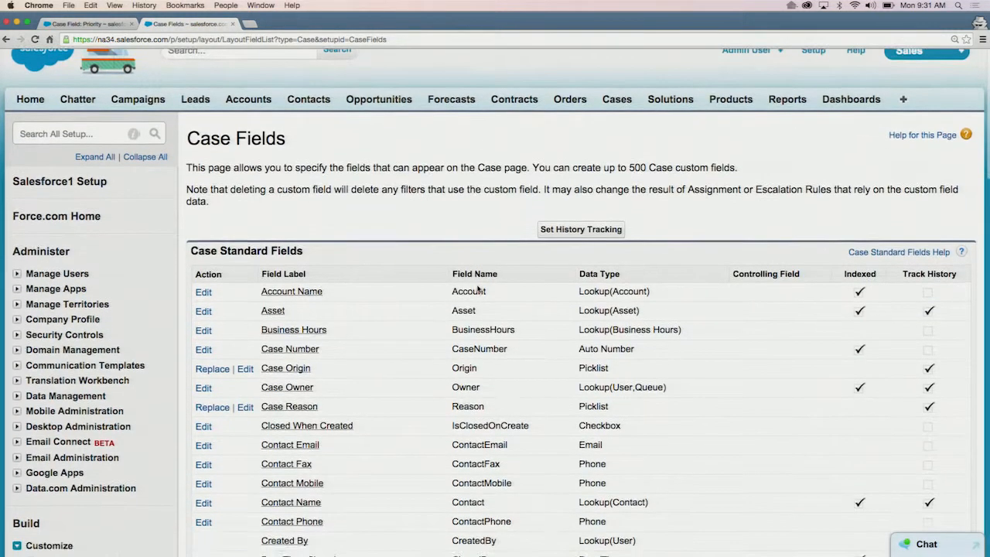
{"action": "left_click", "coordinate": [323, 321]}
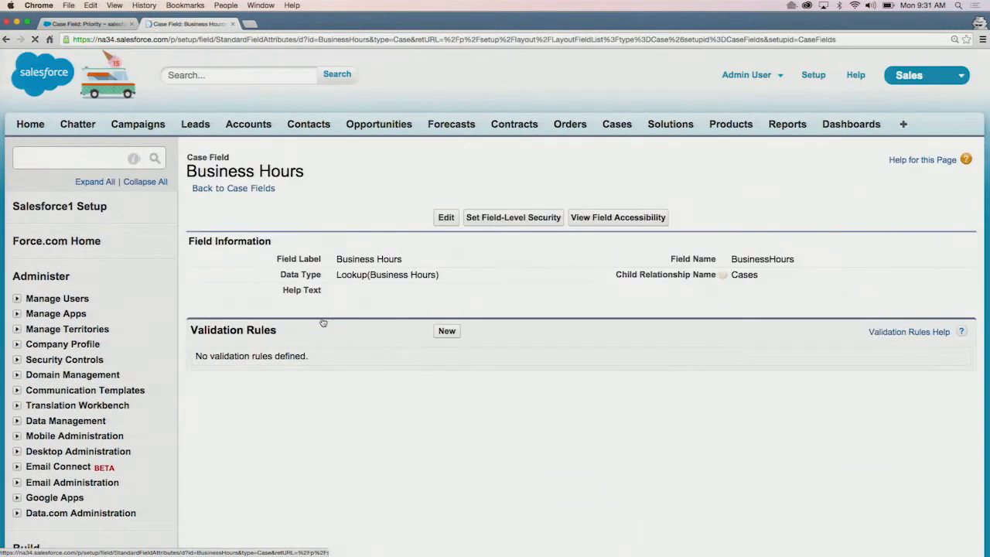
{"action": "left_click", "coordinate": [517, 223]}
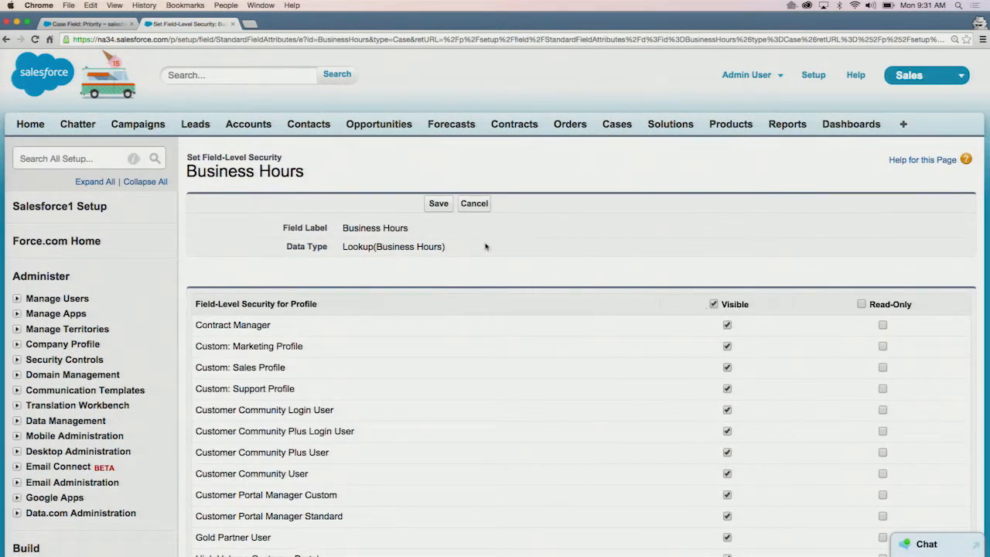
{"action": "left_click", "coordinate": [437, 205]}
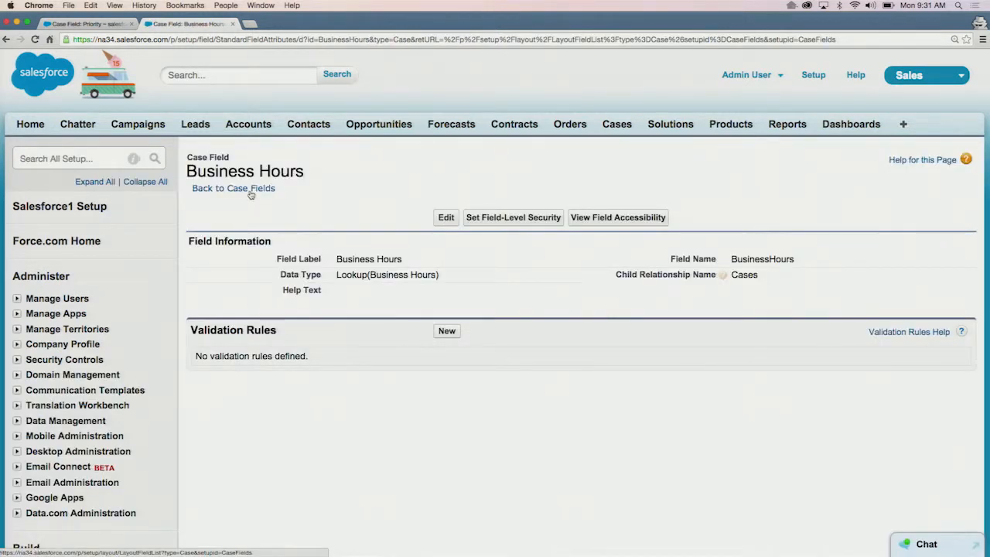
{"action": "left_click", "coordinate": [250, 189]}
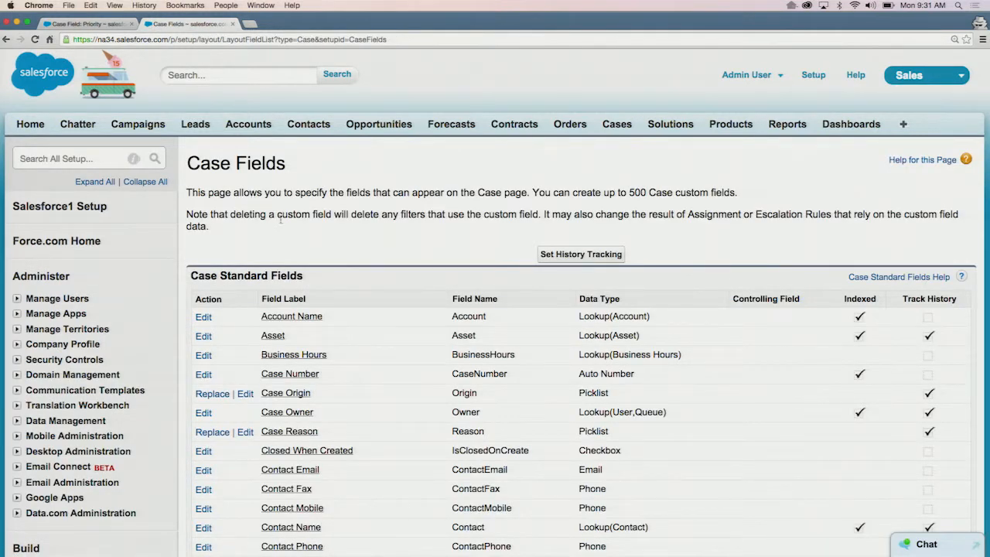
Set the Entitlement Process End Time field's security to visible for all profiles, save it, and return to the Case Fields list
{"action": "scroll", "coordinate": [371, 273], "scroll_direction": "down", "scroll_amount": 5}
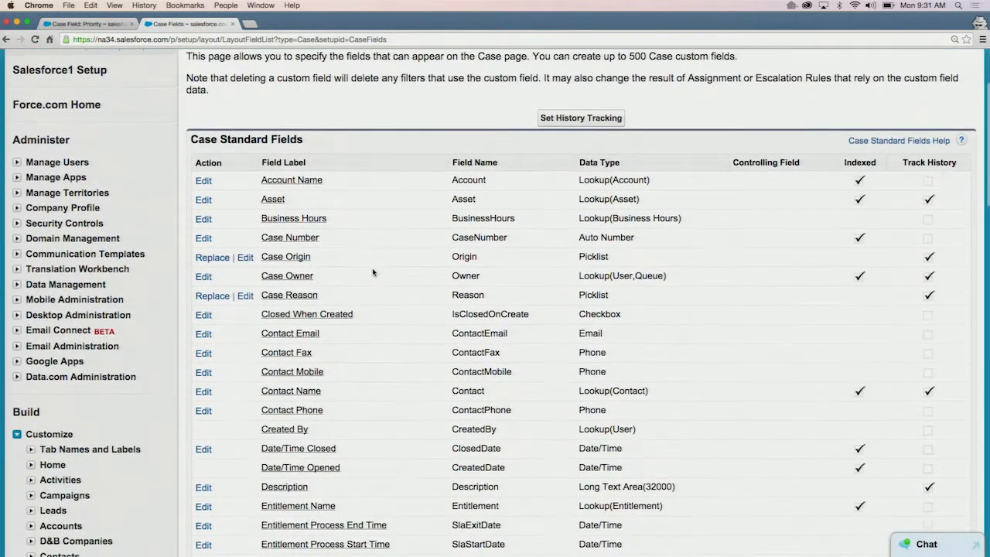
{"action": "scroll", "coordinate": [372, 272], "scroll_direction": "down", "scroll_amount": 2}
{"action": "left_click", "coordinate": [357, 414]}
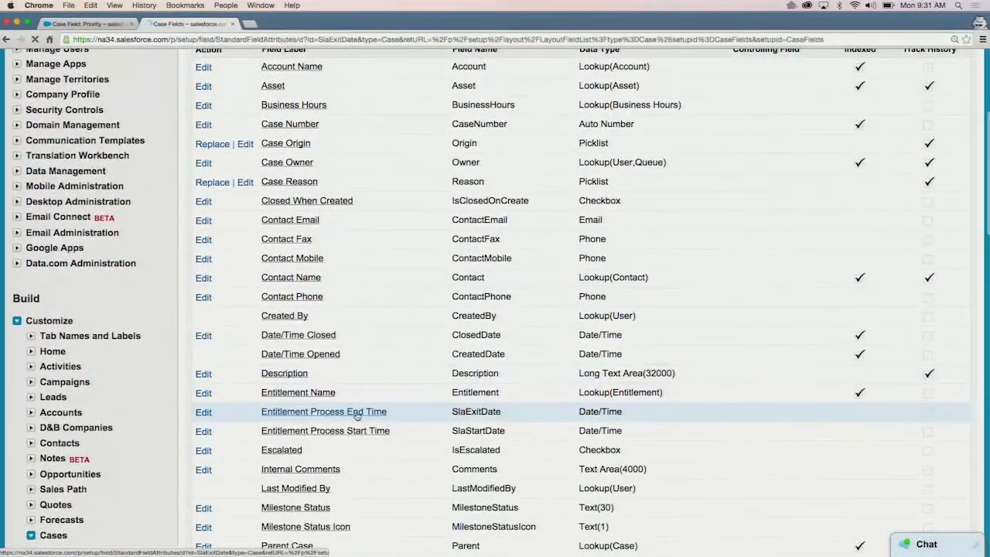
{"action": "left_click", "coordinate": [500, 223]}
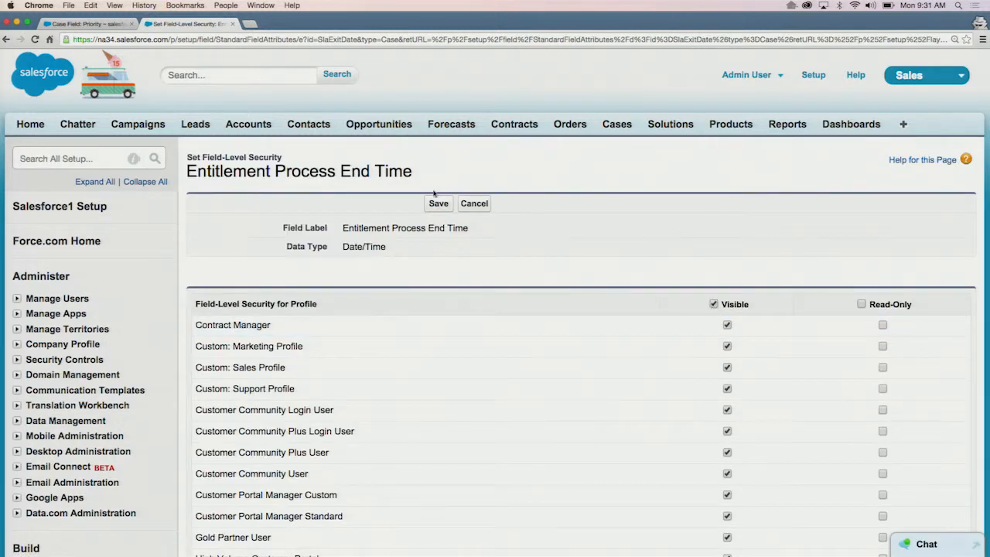
{"action": "left_click", "coordinate": [439, 204]}
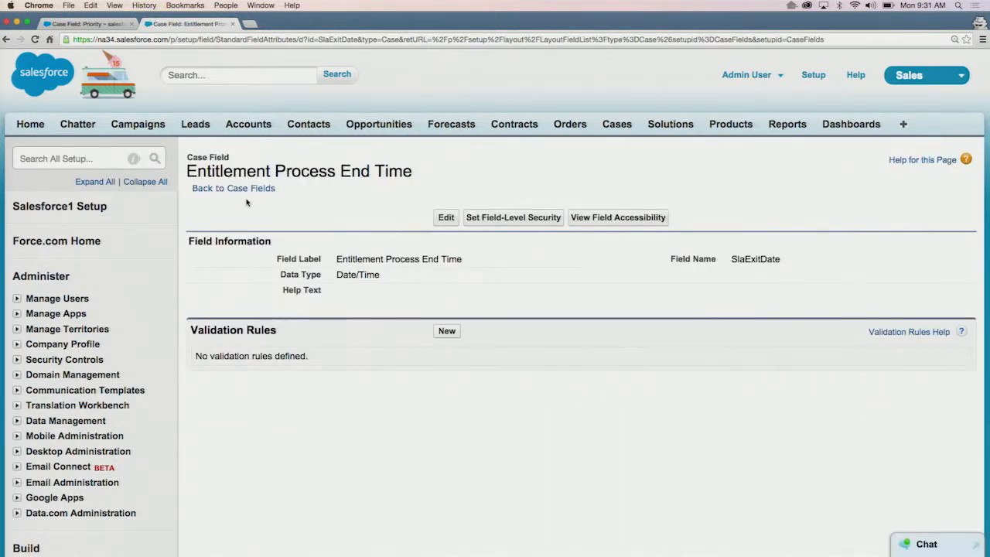
{"action": "left_click", "coordinate": [242, 190]}
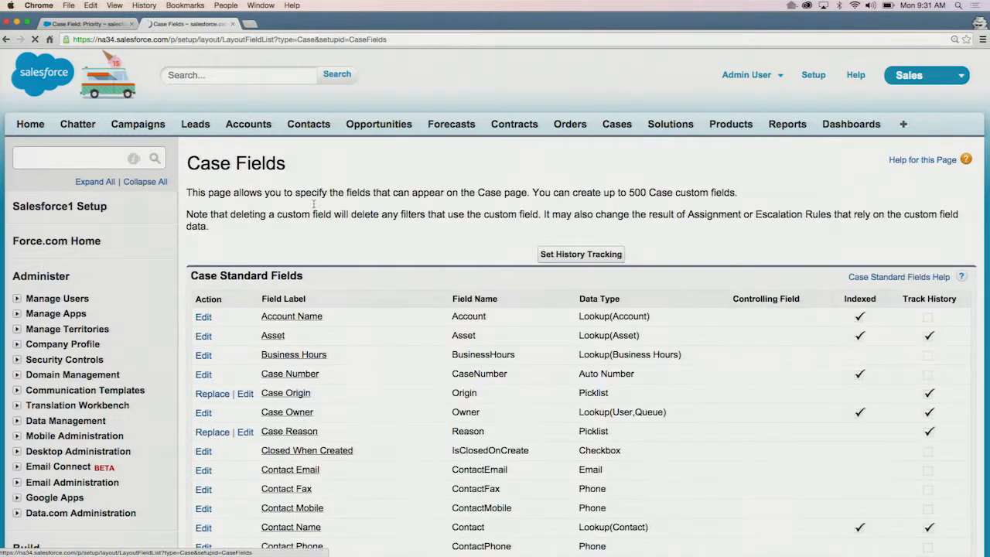
Set the Entitlement Process Start Time field's security to visible for all profiles, save it, and return to the Case Fields list
{"action": "scroll", "coordinate": [452, 280], "scroll_direction": "down", "scroll_amount": 10}
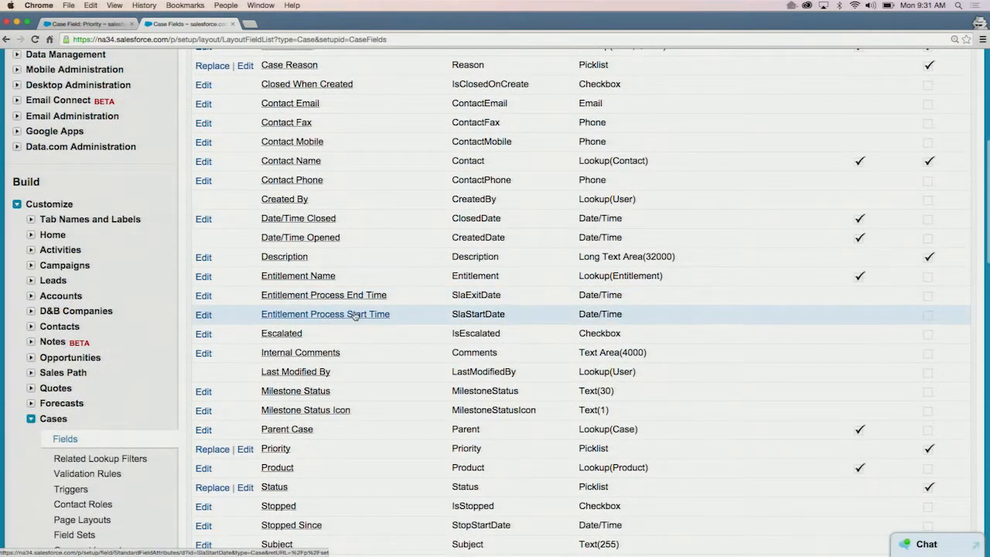
{"action": "left_click", "coordinate": [355, 315]}
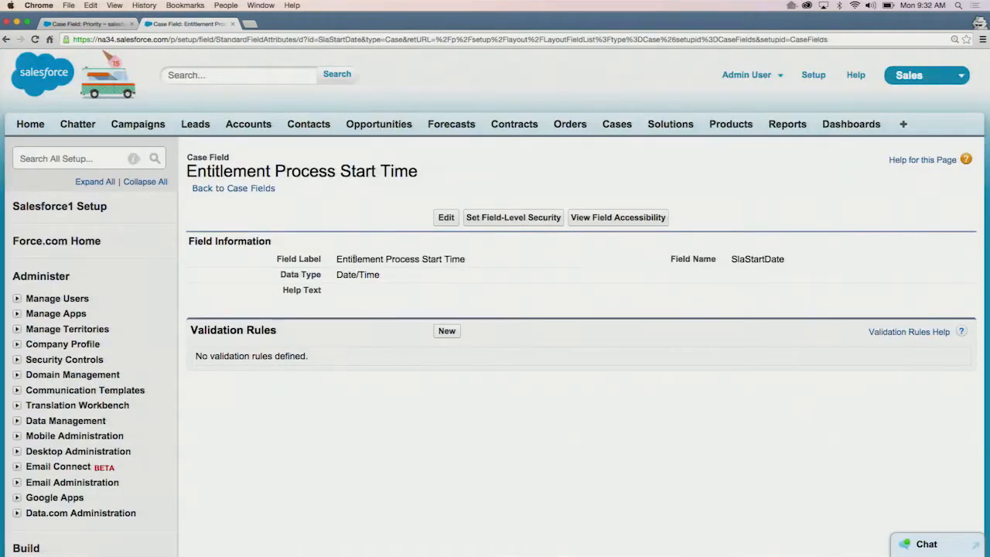
{"action": "left_click", "coordinate": [481, 218]}
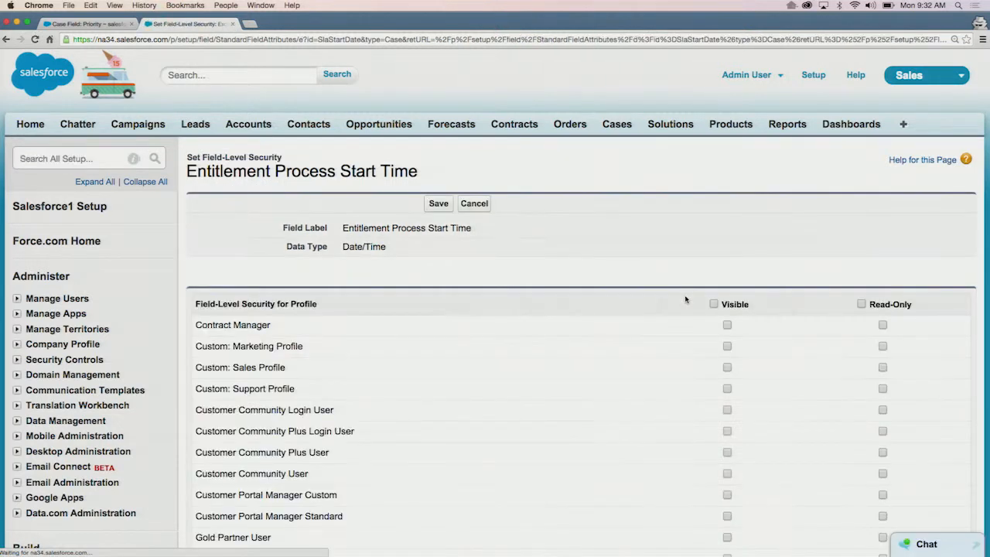
{"action": "left_click", "coordinate": [712, 305]}
{"action": "left_click", "coordinate": [438, 204]}
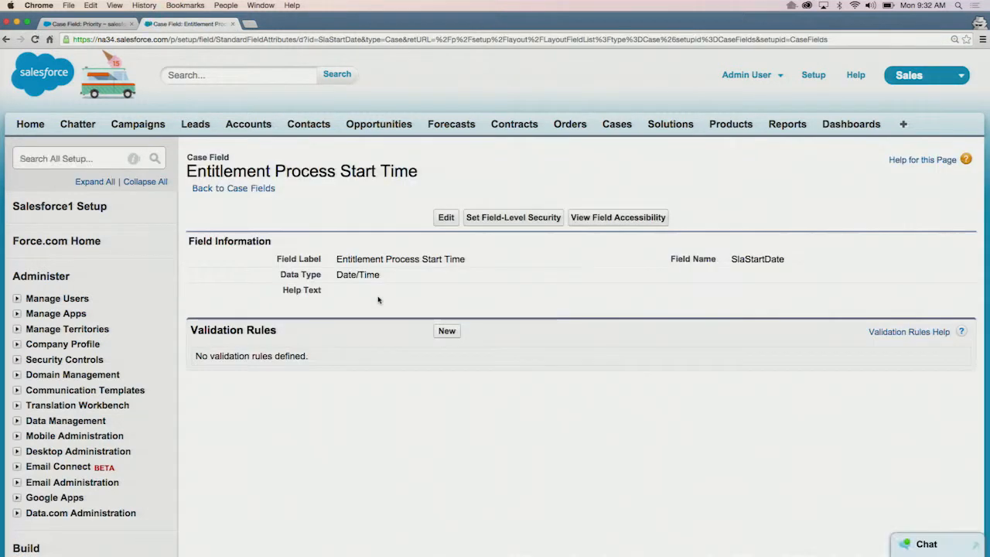
{"action": "left_click", "coordinate": [238, 190]}
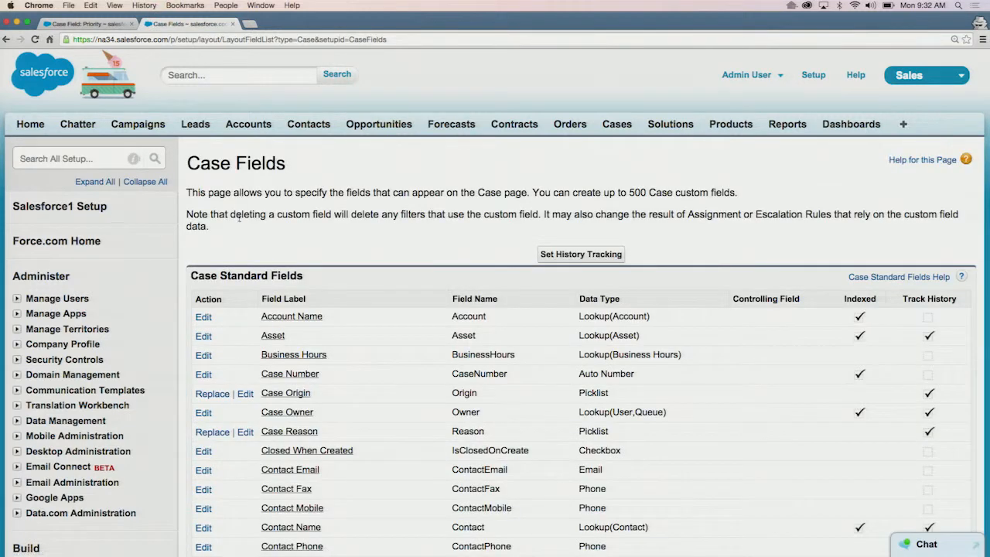
Make the Milestone Status case field visible to all profiles through its field-level security, save, and return to the Case Fields list
{"action": "scroll", "coordinate": [318, 352], "scroll_direction": "down", "scroll_amount": 10}
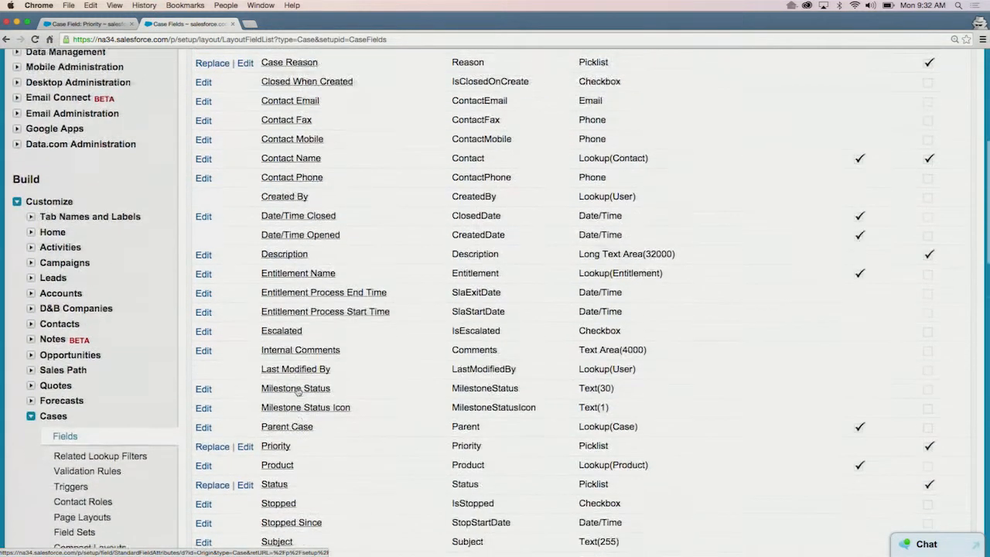
{"action": "left_click", "coordinate": [298, 348]}
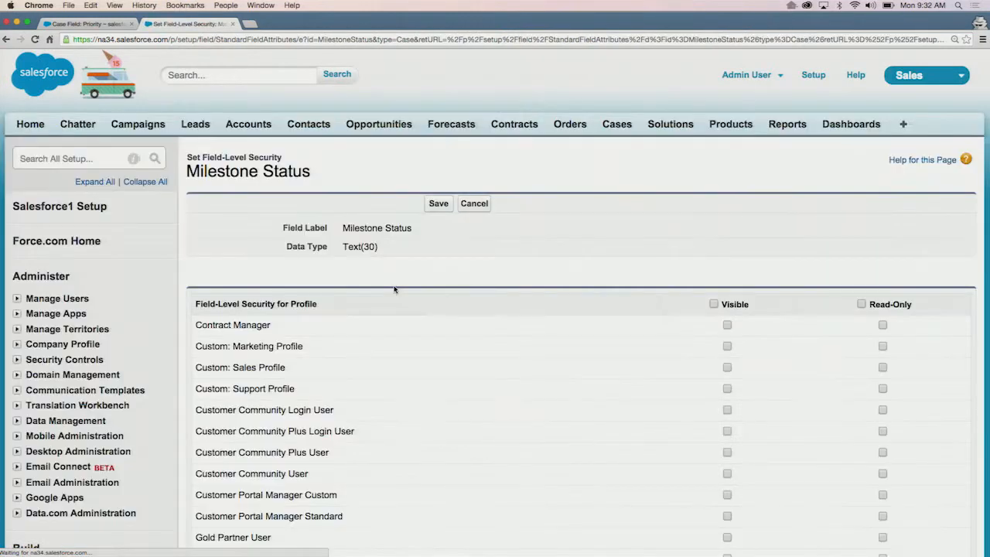
{"action": "left_click", "coordinate": [713, 305]}
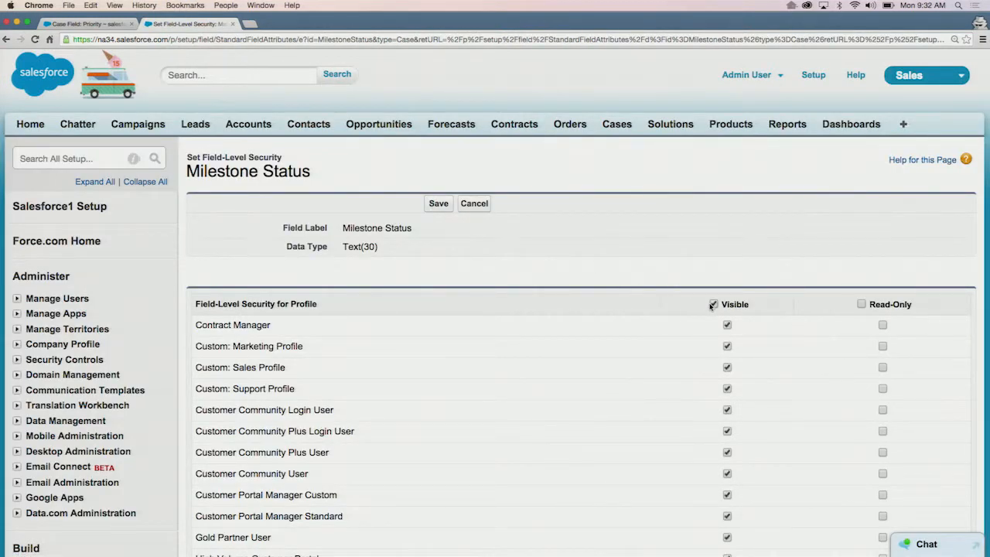
{"action": "left_click", "coordinate": [437, 204]}
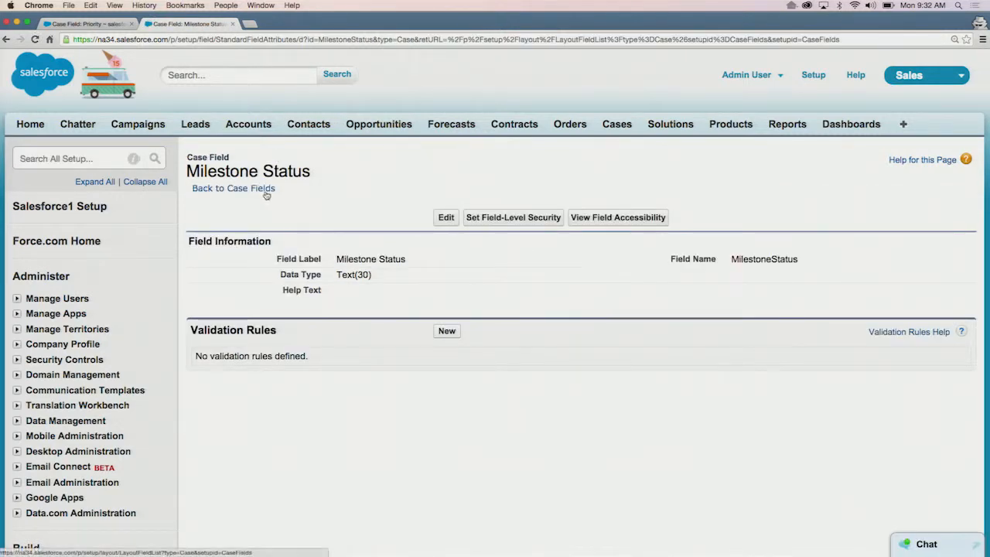
{"action": "left_click", "coordinate": [266, 194]}
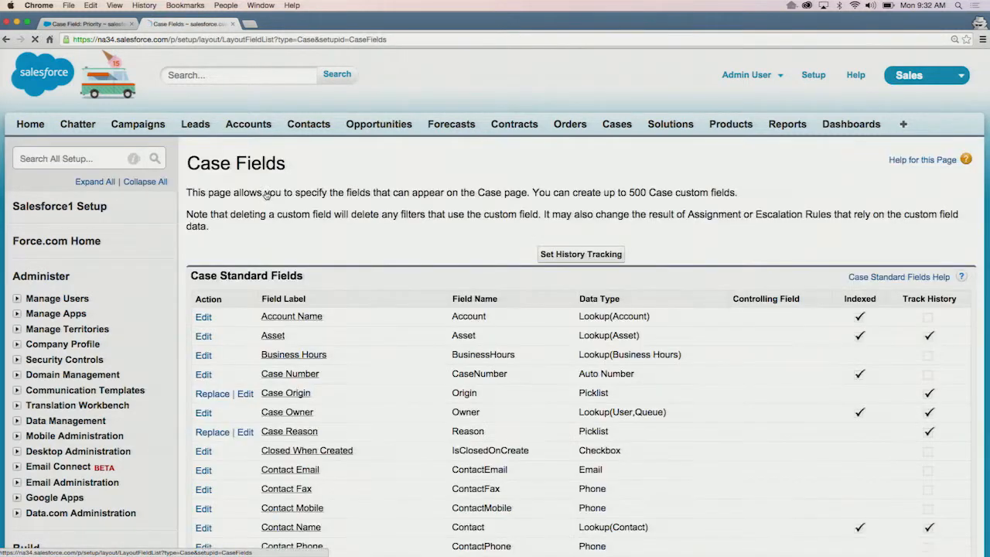
Make the Milestone Status Icon case field visible to all profiles through its field-level security and save
{"action": "scroll", "coordinate": [321, 252], "scroll_direction": "down", "scroll_amount": 3}
{"action": "scroll", "coordinate": [320, 252], "scroll_direction": "down", "scroll_amount": 10}
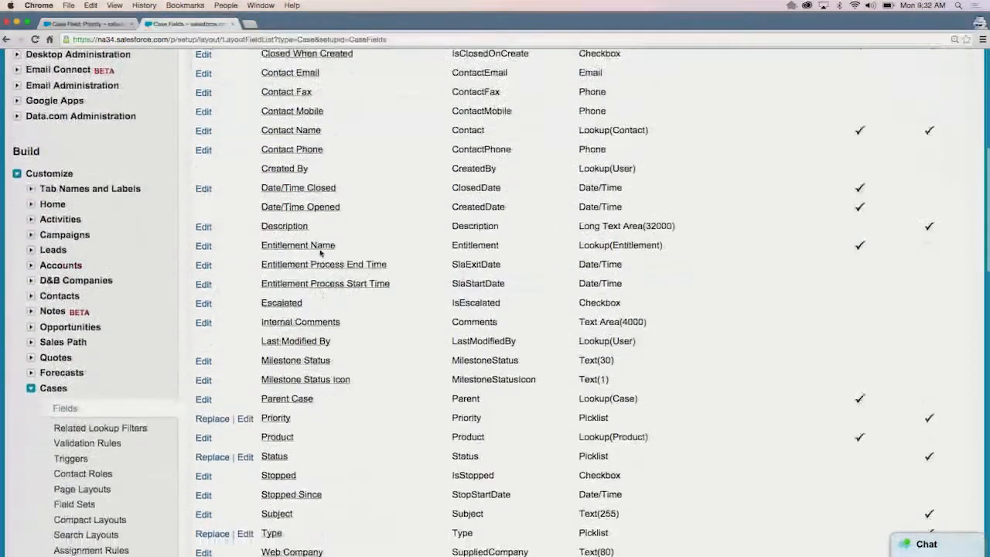
{"action": "left_click", "coordinate": [328, 198]}
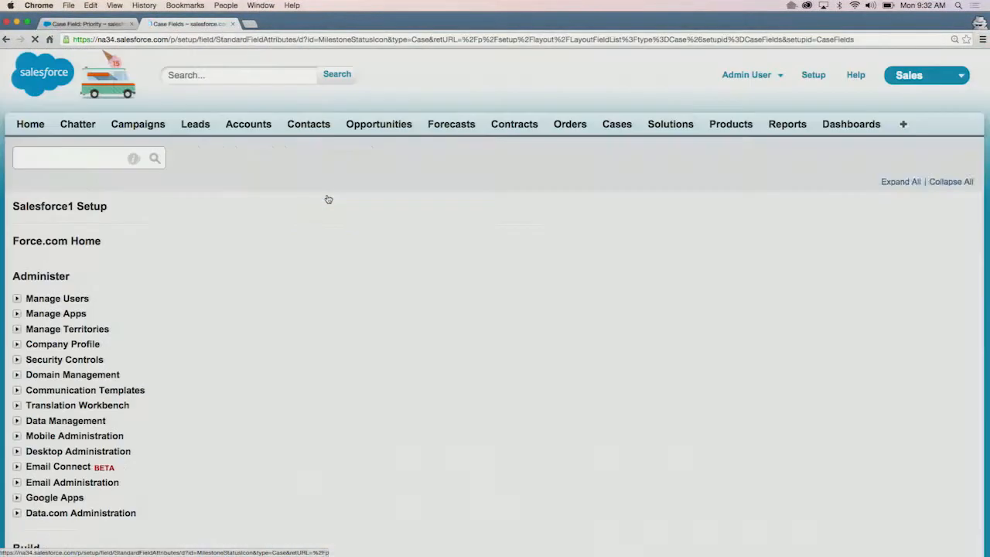
{"action": "left_click", "coordinate": [508, 225]}
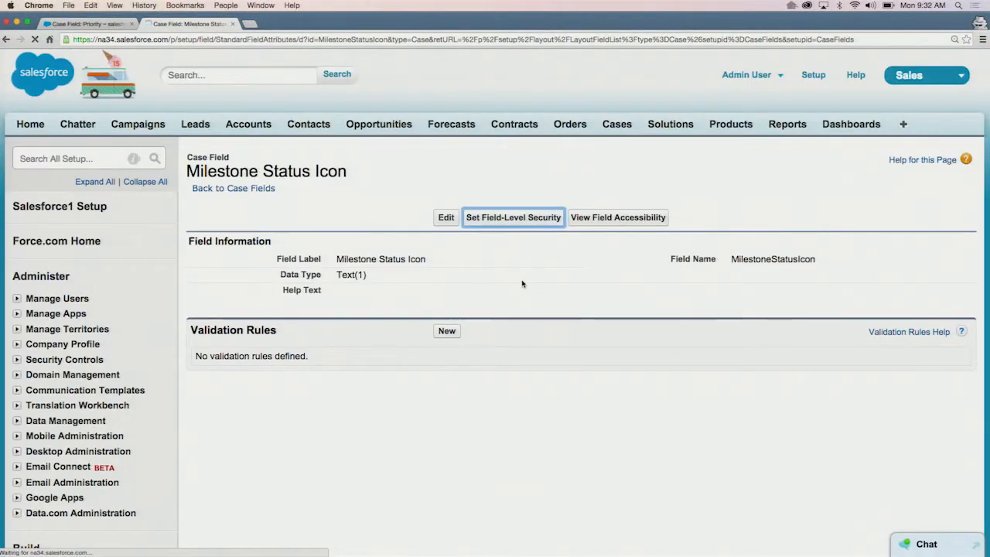
{"action": "left_click", "coordinate": [714, 305]}
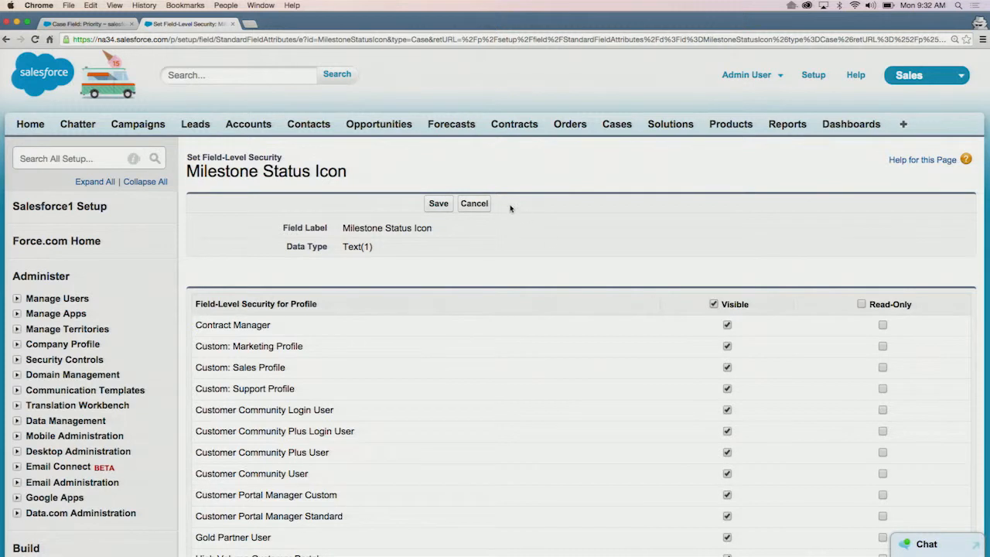
{"action": "left_click", "coordinate": [439, 205]}
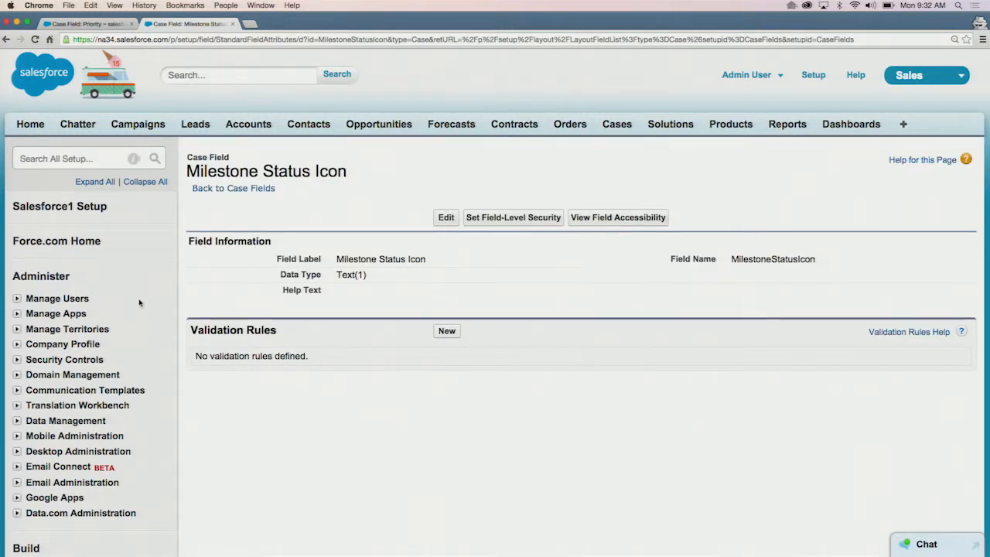
Search the setup options for "case" and open the Case Layout page layout for editing
{"action": "left_click", "coordinate": [85, 156]}
{"action": "type", "text": "ca"}
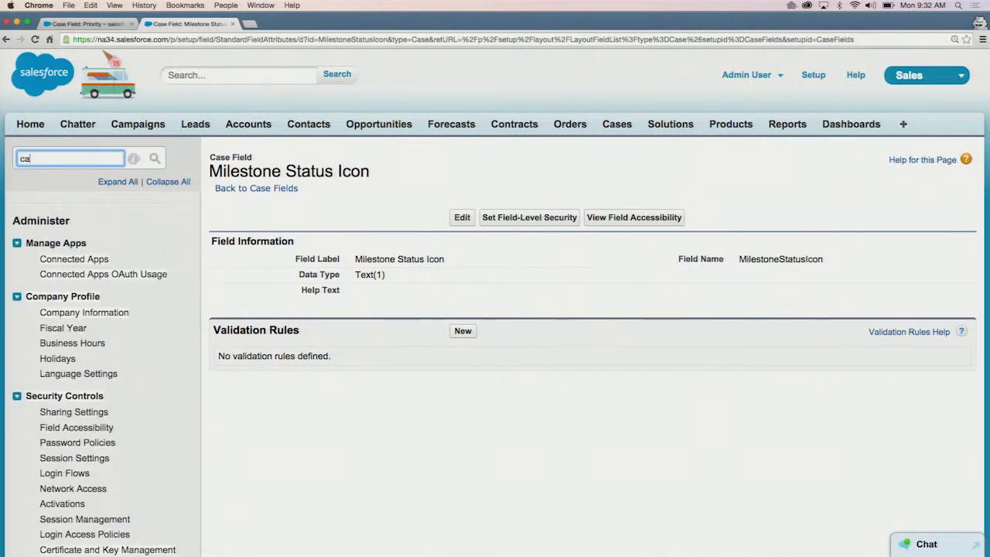
{"action": "type", "text": "se"}
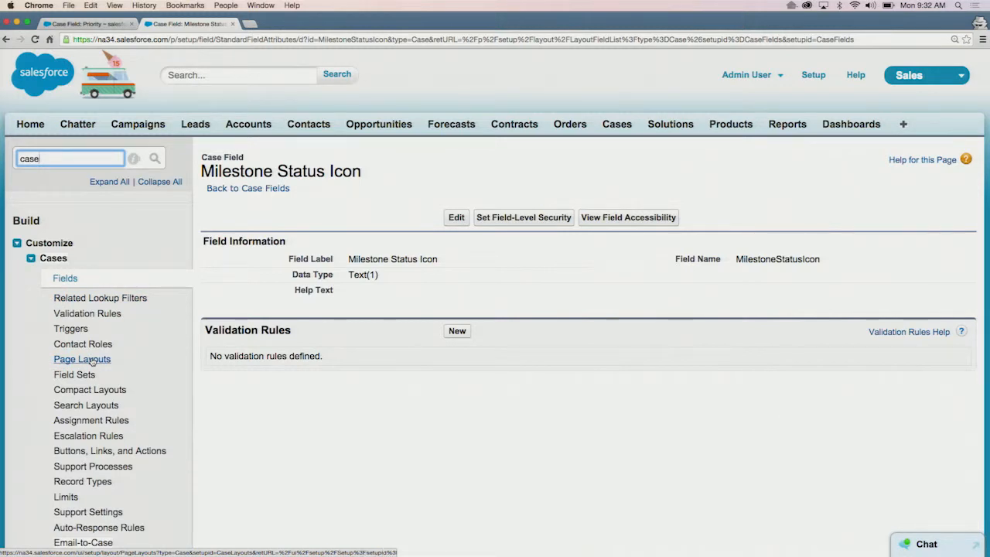
{"action": "left_click", "coordinate": [82, 359]}
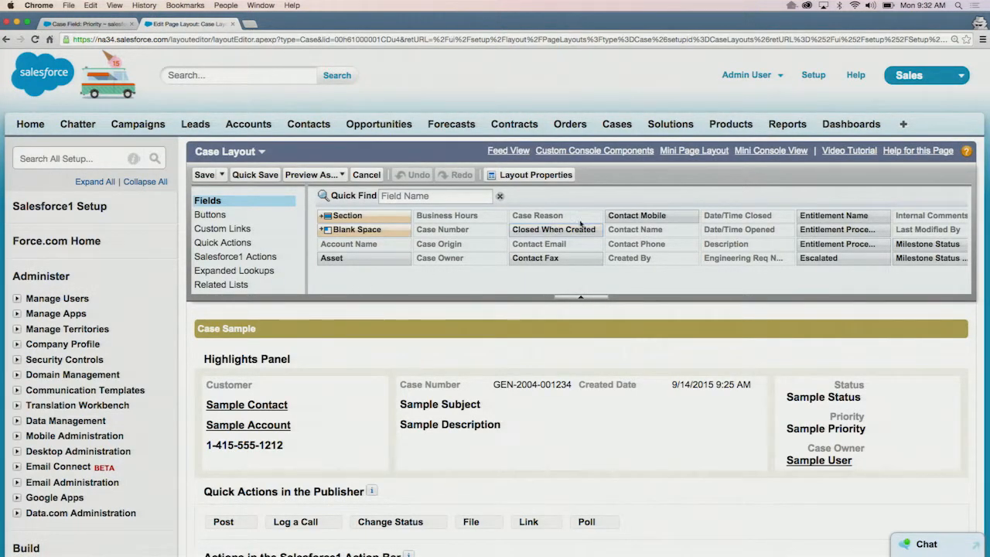
Add Entitlement Name, Entitlement Process End Time and Start Time, Milestone Status and Milestone Status Icon to the Case Information section and save the layout
{"action": "left_click_drag", "start_coordinate": [843, 217], "coordinate": [766, 503]}
{"action": "left_click_drag", "start_coordinate": [834, 118], "coordinate": [798, 502]}
{"action": "left_click_drag", "start_coordinate": [835, 131], "coordinate": [742, 505]}
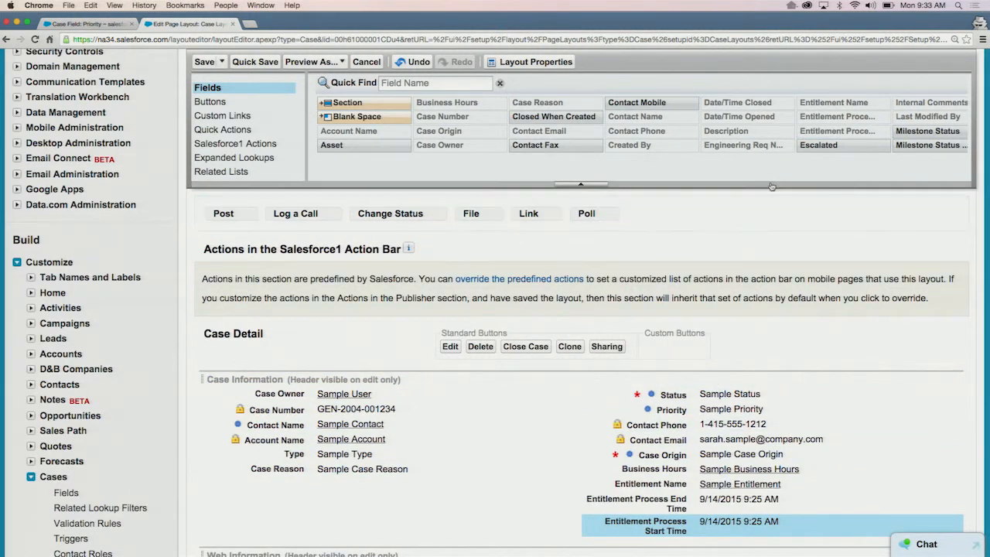
{"action": "left_click_drag", "start_coordinate": [912, 133], "coordinate": [465, 480]}
{"action": "left_click_drag", "start_coordinate": [902, 159], "coordinate": [427, 521]}
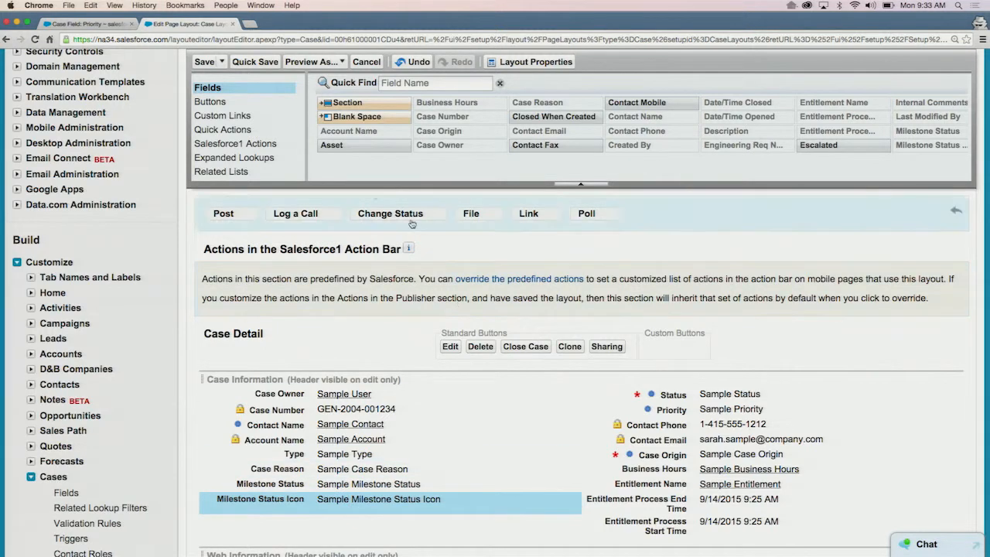
{"action": "left_click", "coordinate": [203, 62]}
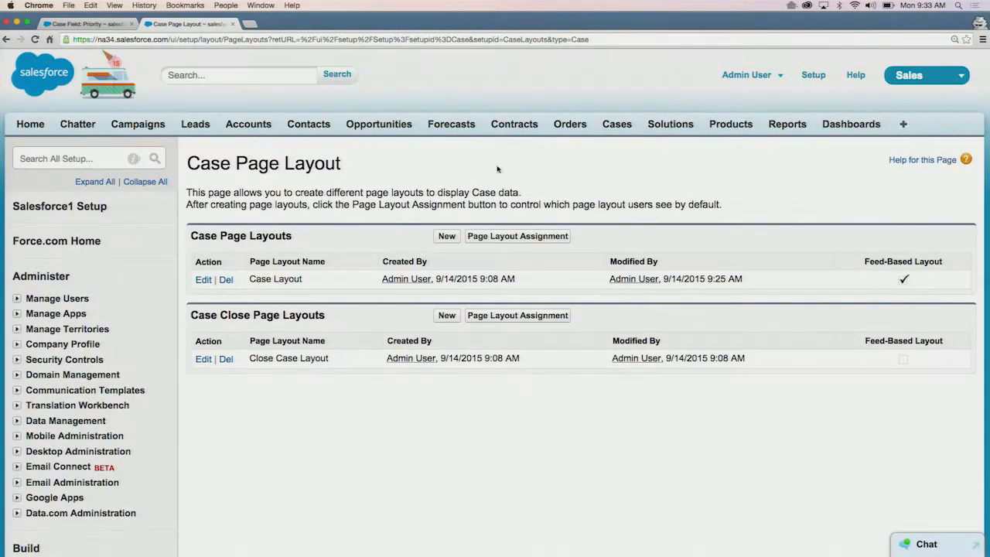
Reopen the Case Layout, add the Case Milestones related list above Solutions, and save, overwriting users' related list customizations
{"action": "left_click", "coordinate": [203, 280]}
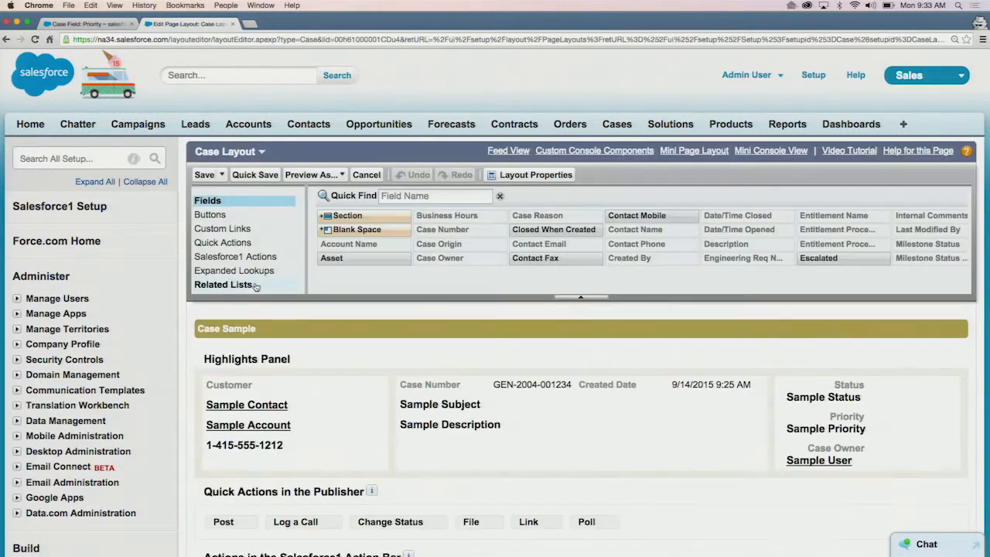
{"action": "left_click", "coordinate": [224, 285]}
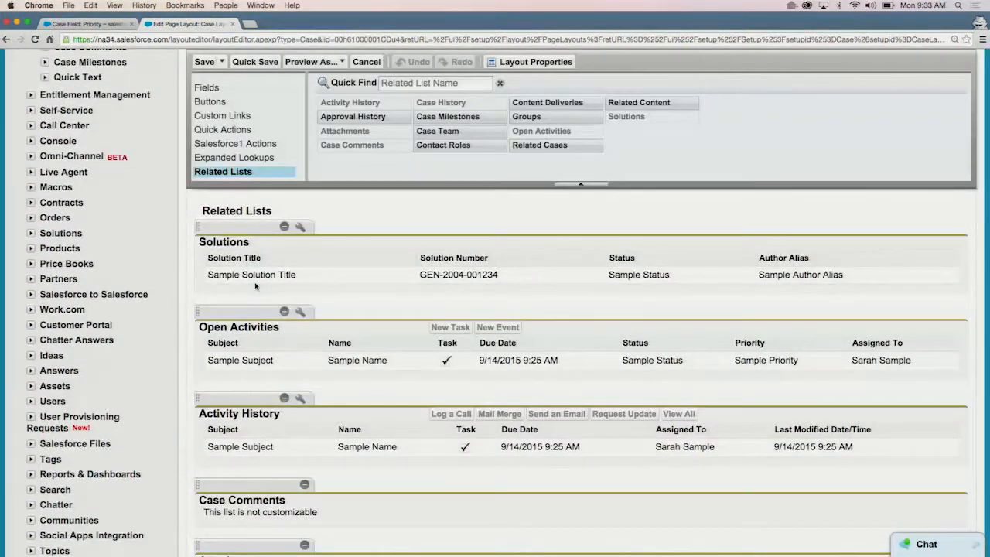
{"action": "left_click_drag", "start_coordinate": [440, 118], "coordinate": [354, 346]}
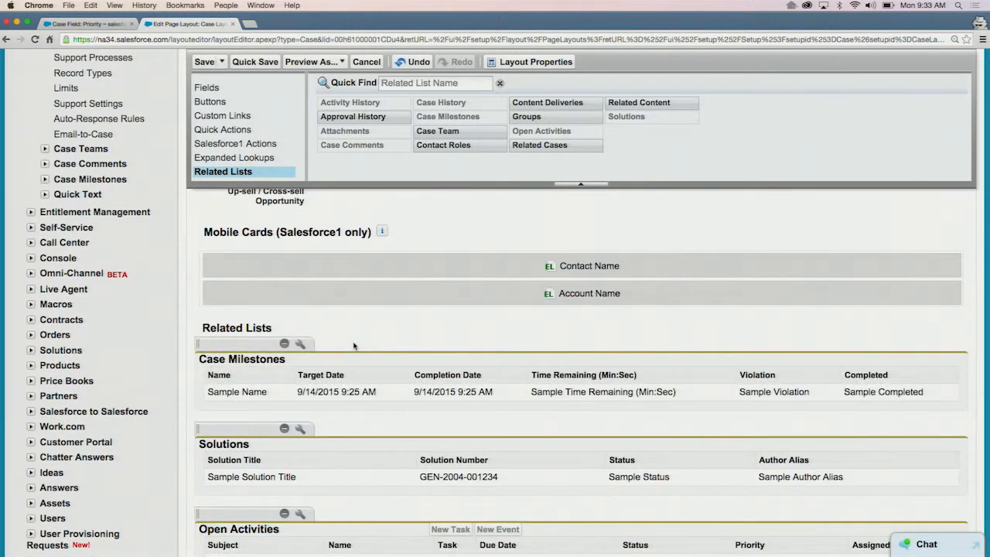
{"action": "left_click", "coordinate": [204, 62]}
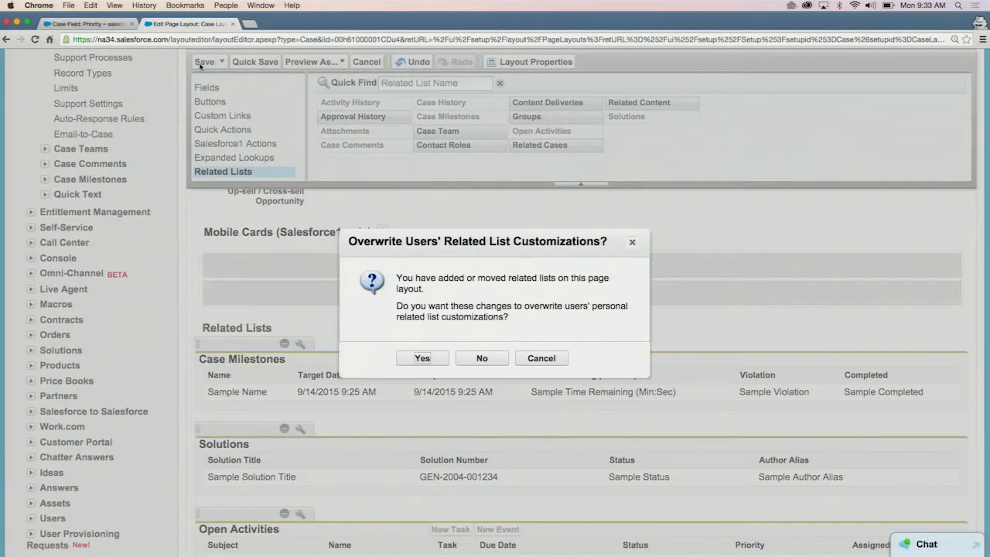
{"action": "left_click", "coordinate": [423, 359]}
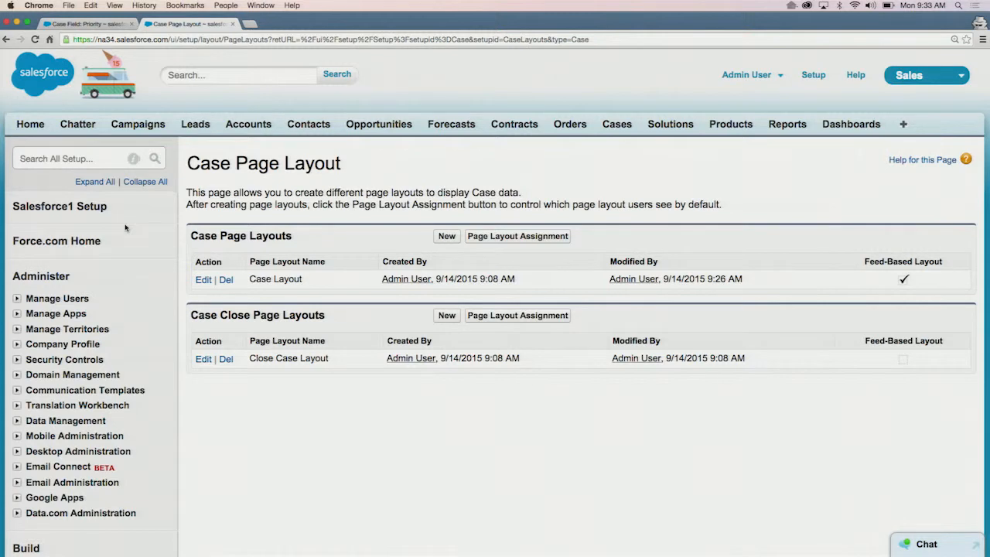
Search the setup options for "accounts" and open the Account Layout page layout for editing
{"action": "left_click", "coordinate": [91, 161]}
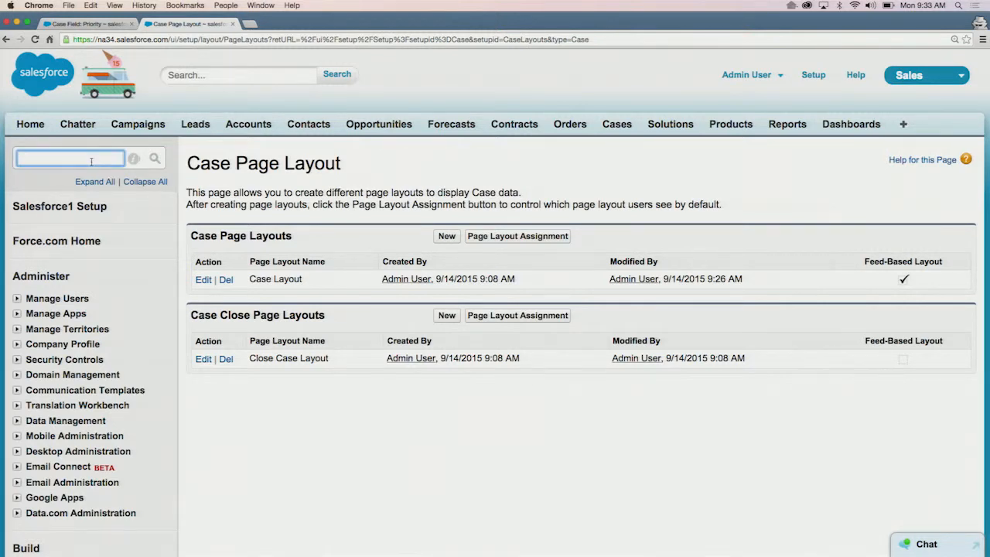
{"action": "type", "text": "ac"}
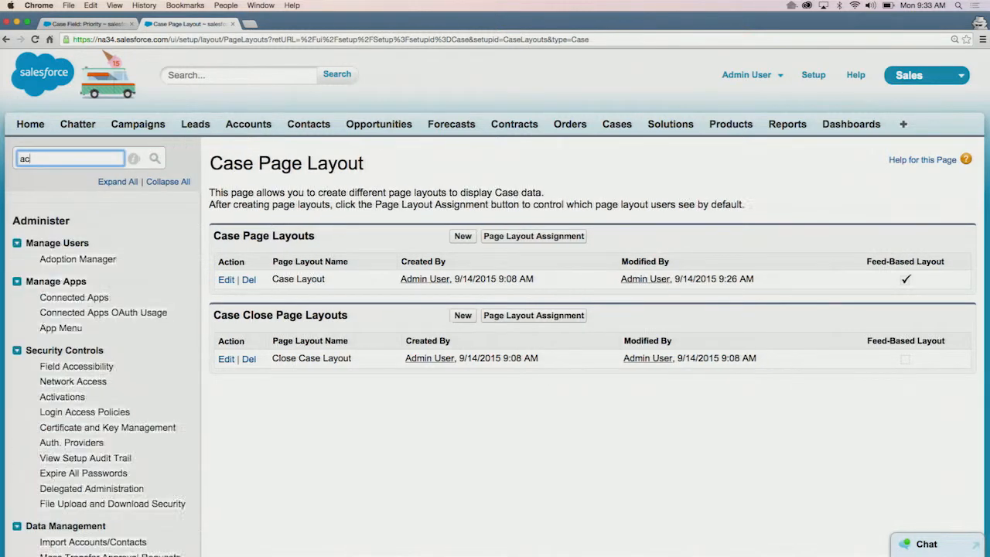
{"action": "type", "text": "counts"}
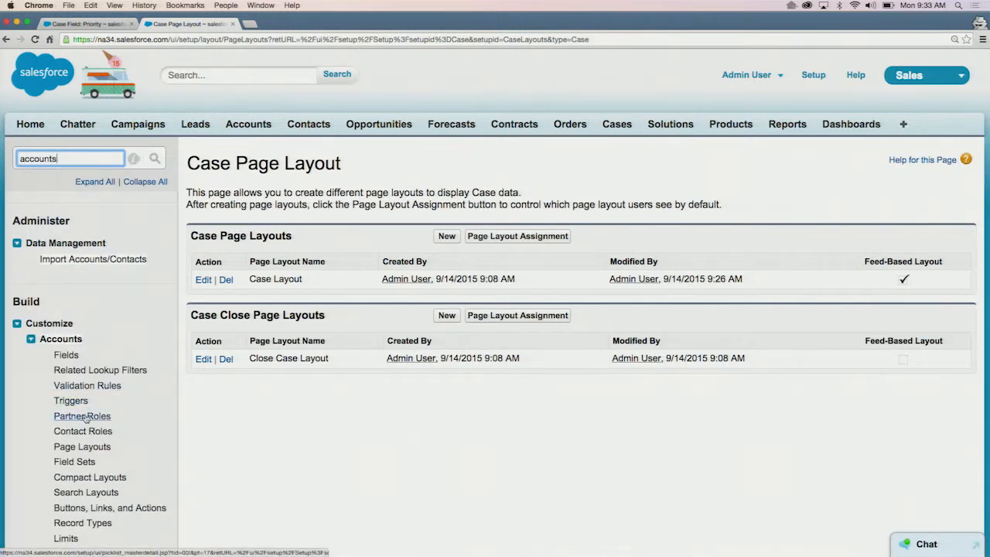
{"action": "left_click", "coordinate": [87, 451]}
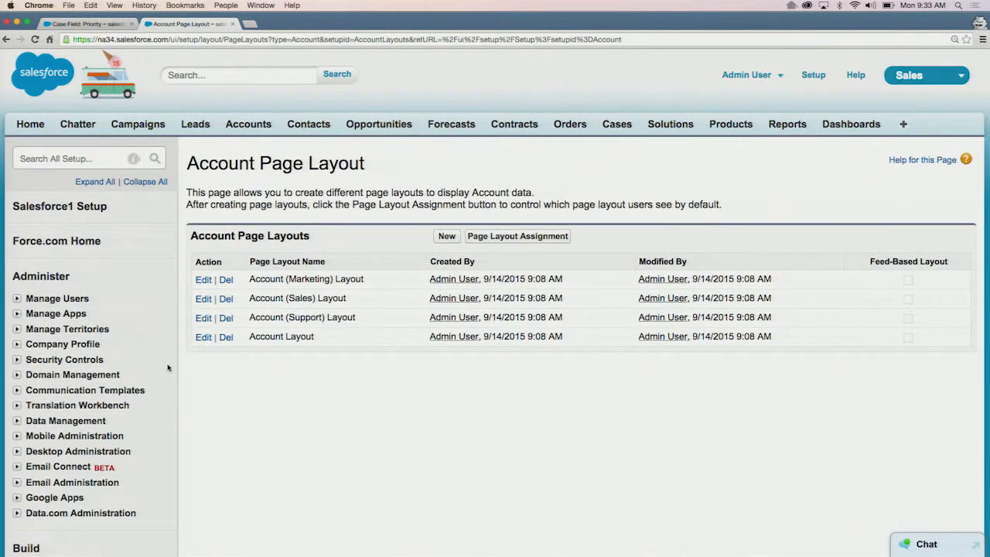
{"action": "left_click", "coordinate": [202, 338]}
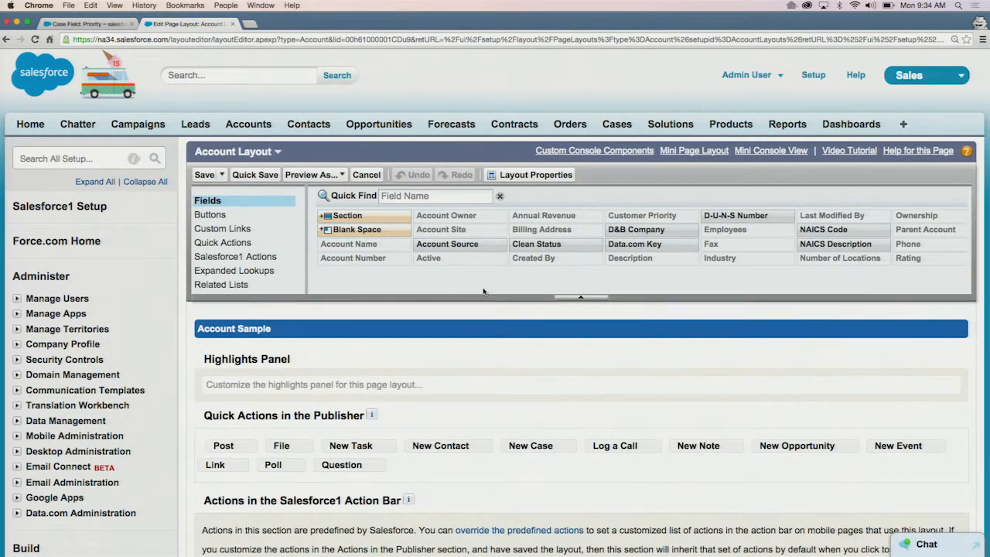
Add the Entitlements related list to the Account Layout and save, overwriting users' related list customizations
{"action": "left_click", "coordinate": [222, 284]}
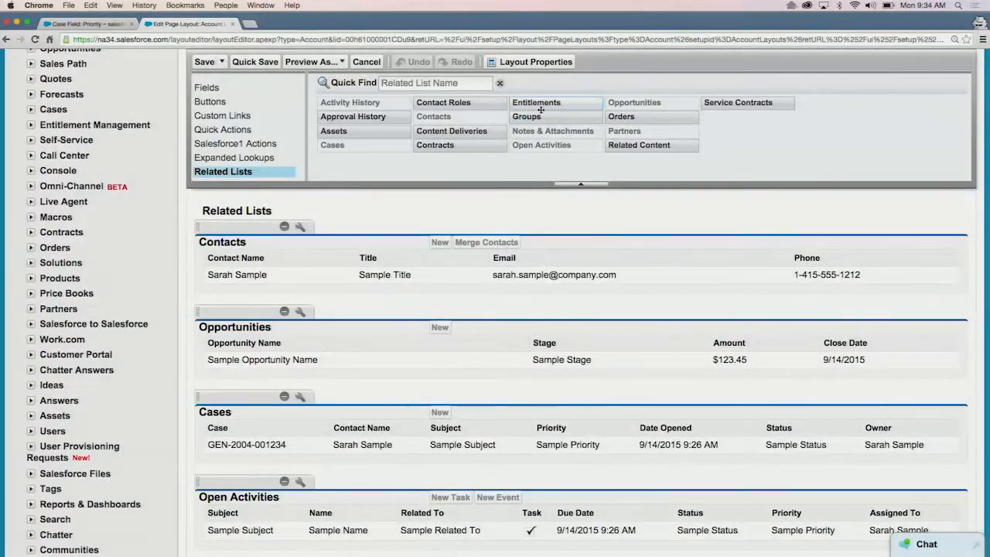
{"action": "left_click_drag", "start_coordinate": [539, 104], "coordinate": [455, 348]}
{"action": "left_click", "coordinate": [207, 62]}
{"action": "left_click", "coordinate": [439, 361]}
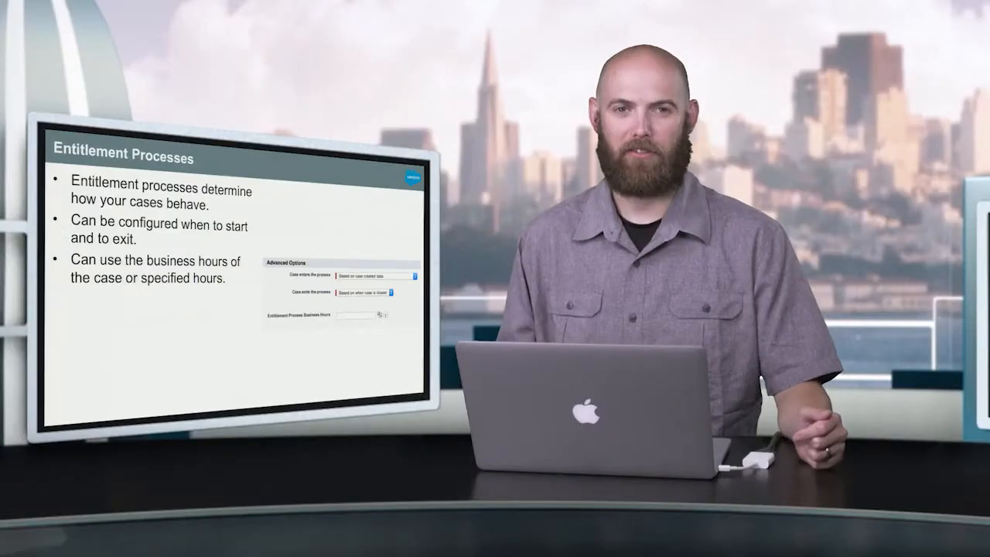
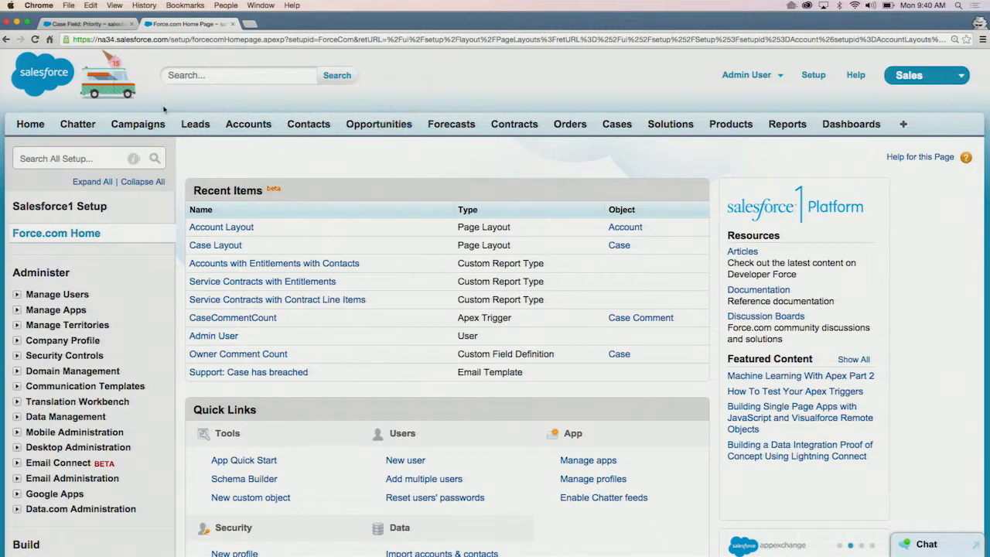
Search the setup options for "mil" and open the Milestones page under Entitlement Management
{"action": "left_click", "coordinate": [93, 158]}
{"action": "type", "text": "mil"}
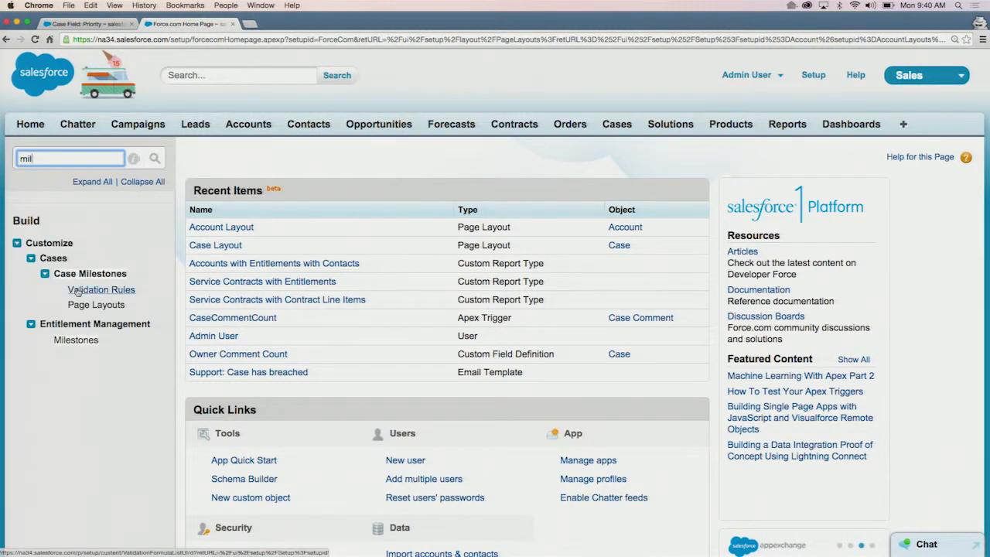
{"action": "left_click", "coordinate": [78, 342]}
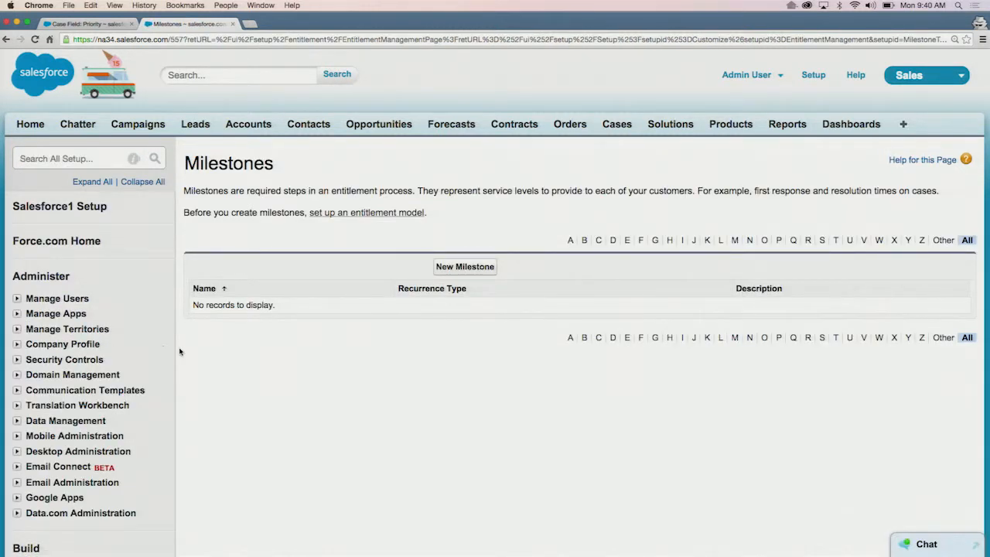
Create and save a milestone named First Response with description "The first response to the case" and recurrence type No Recurrence
{"action": "left_click", "coordinate": [457, 265]}
{"action": "left_click", "coordinate": [387, 274]}
{"action": "type", "text": "First R"}
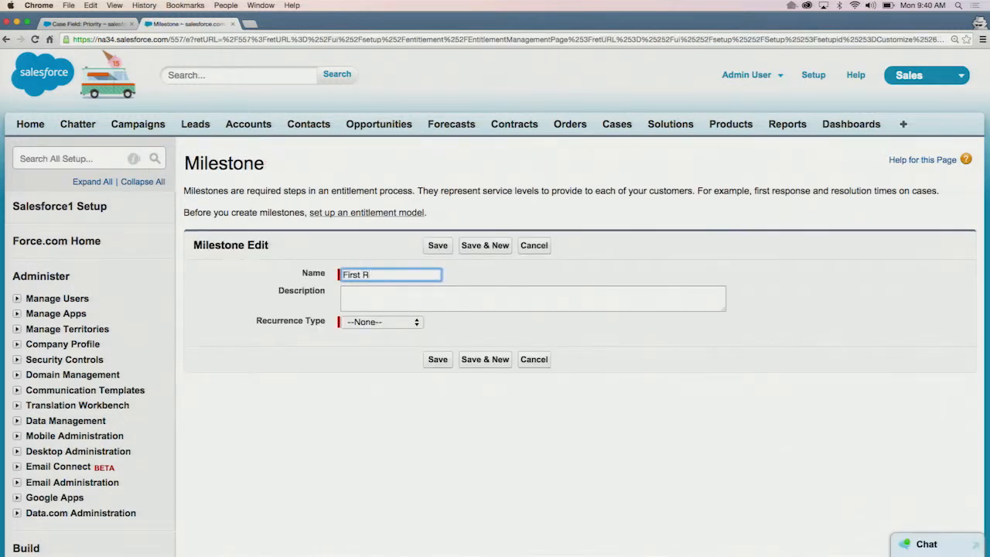
{"action": "type", "text": "esponse"}
{"action": "left_click", "coordinate": [418, 299]}
{"action": "type", "text": "The first response to th"}
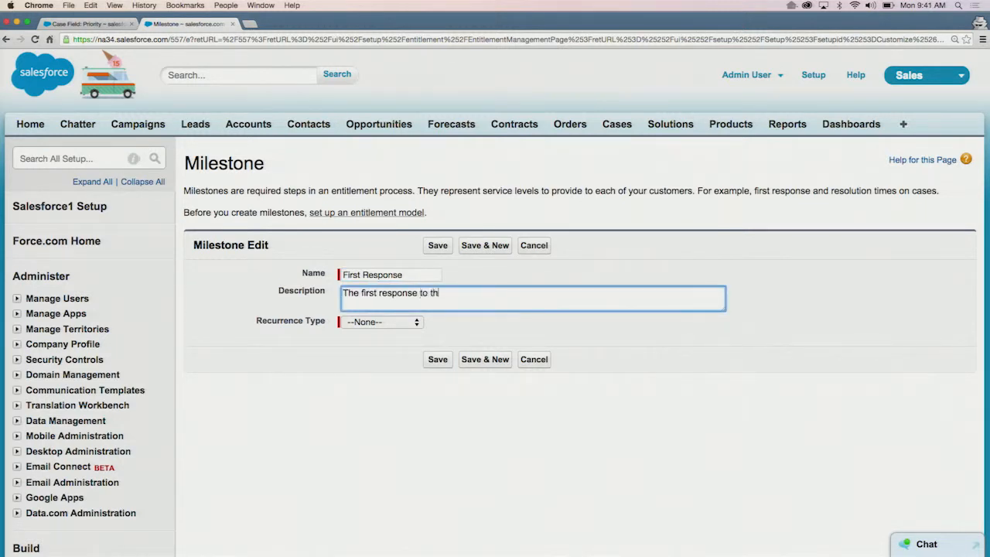
{"action": "type", "text": "e case"}
{"action": "left_click", "coordinate": [392, 327]}
{"action": "left_click", "coordinate": [392, 332]}
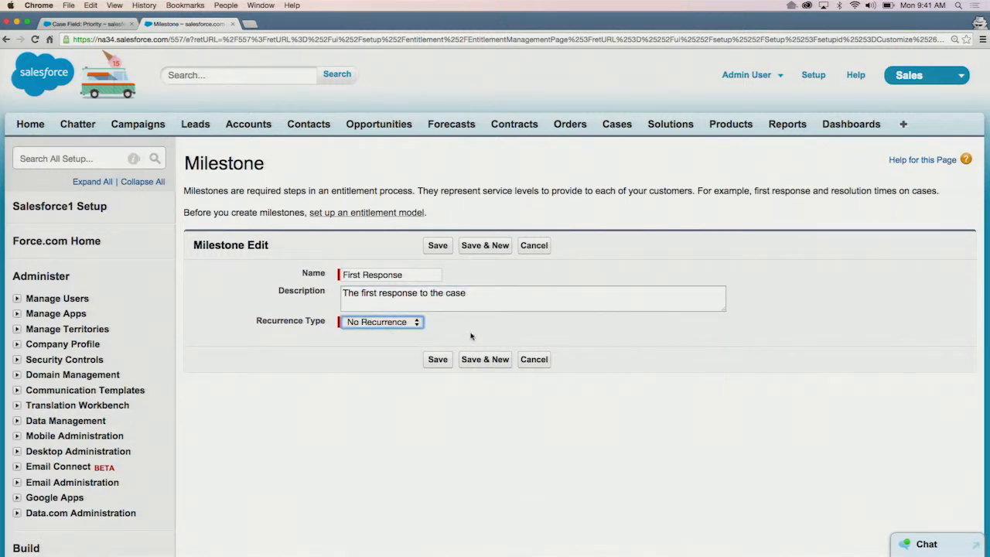
{"action": "left_click", "coordinate": [438, 359]}
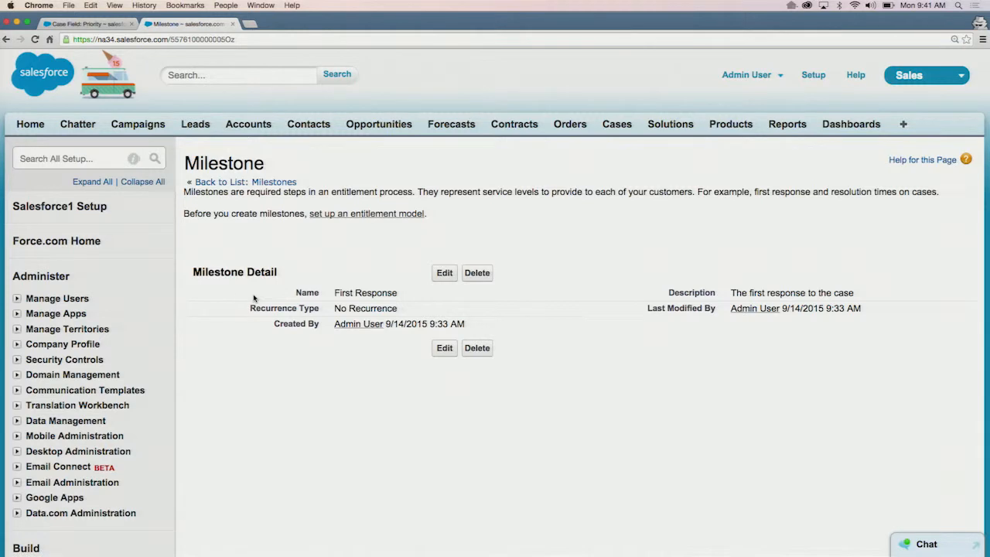
Return to the milestones list and create a Case Resolution milestone described as "The resolution of the case" with Independent recurrence
{"action": "left_click", "coordinate": [240, 184]}
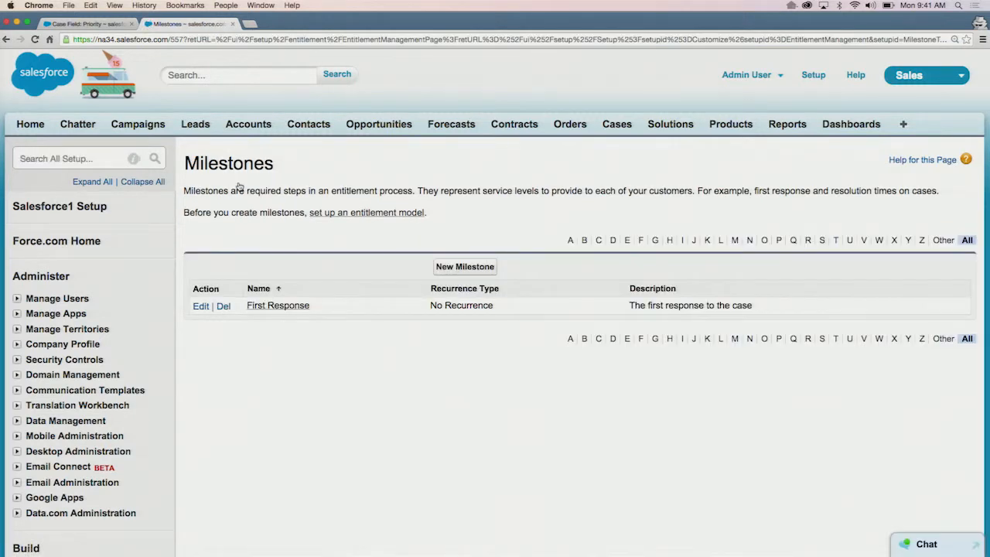
{"action": "left_click", "coordinate": [450, 266]}
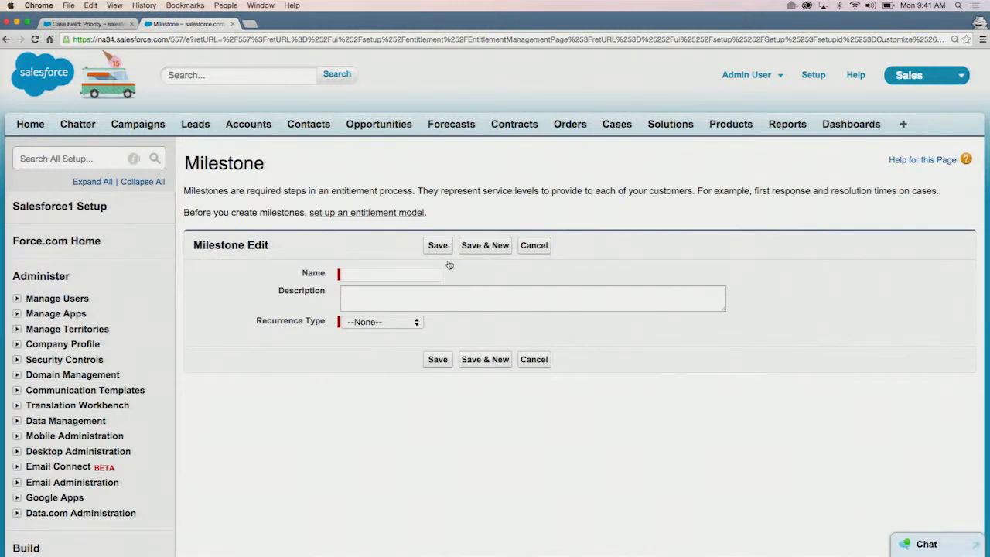
{"action": "left_click", "coordinate": [406, 273]}
{"action": "type", "text": "Case R"}
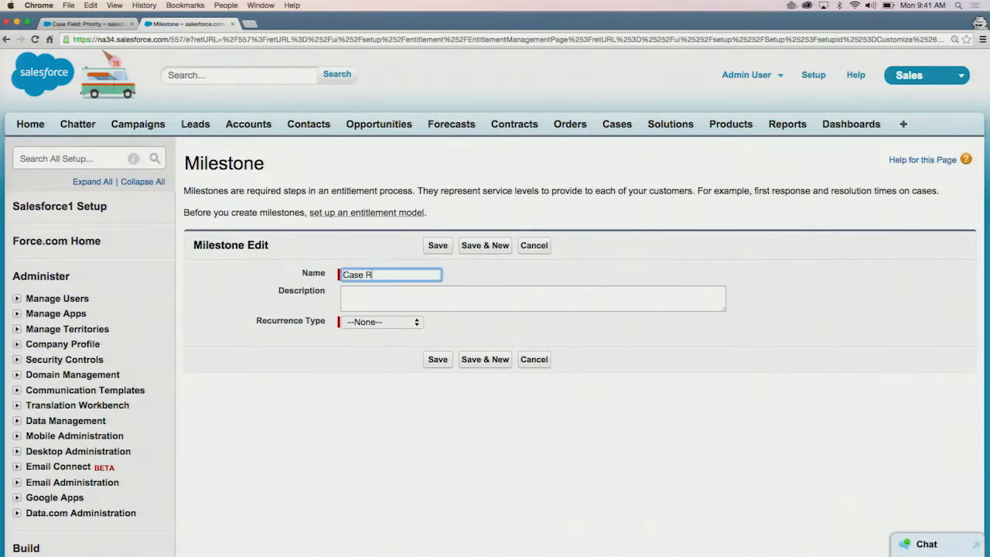
{"action": "type", "text": "esolution"}
{"action": "left_click", "coordinate": [440, 299]}
{"action": "type", "text": "The resolu"}
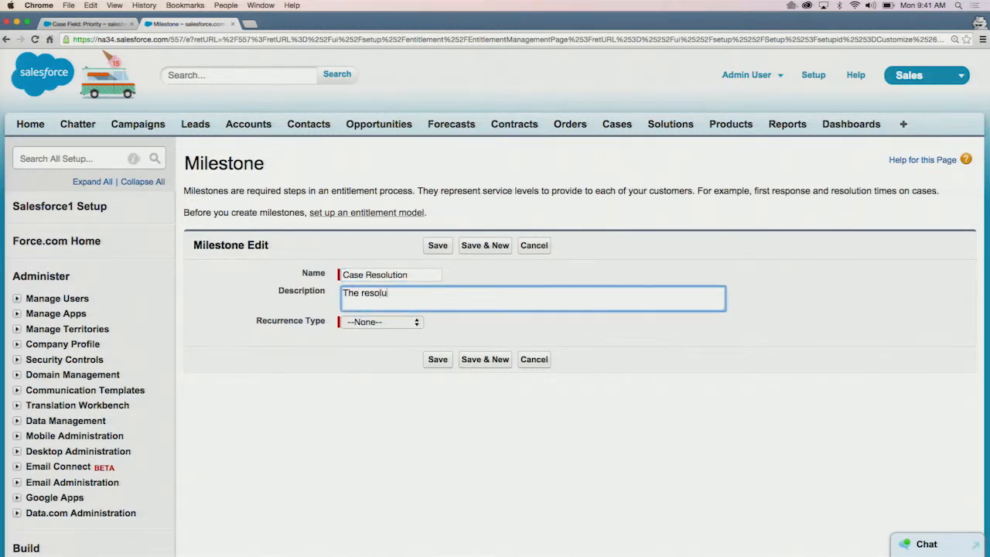
{"action": "type", "text": "tion of the case"}
{"action": "left_click", "coordinate": [418, 320]}
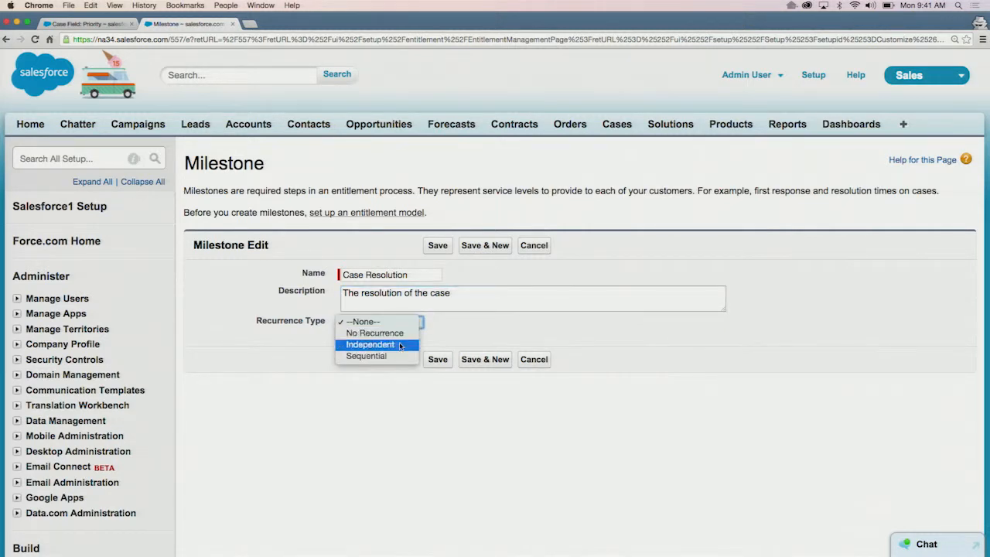
{"action": "left_click", "coordinate": [400, 346]}
{"action": "left_click", "coordinate": [436, 359]}
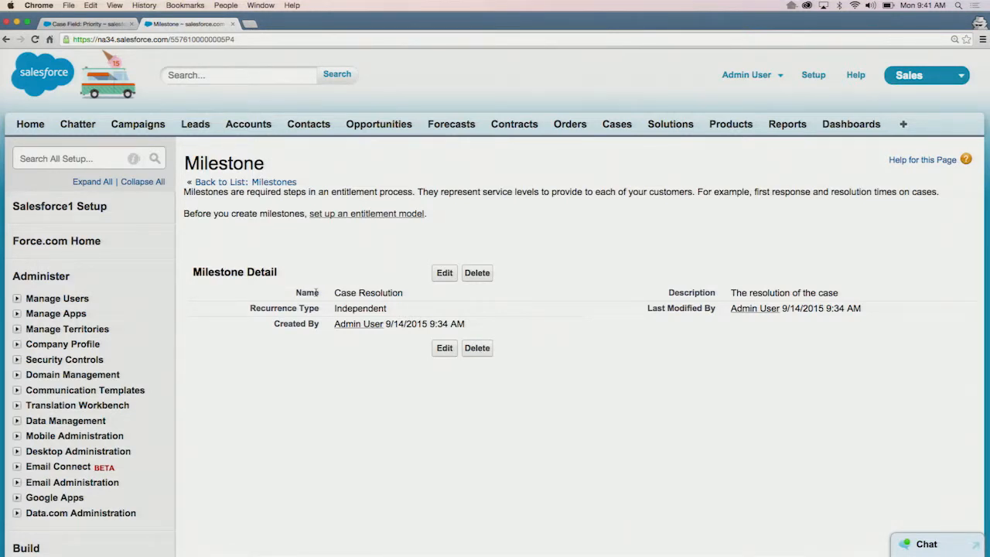
Search the setup options for "entitlement pr" and open Entitlement Processes under Entitlement Management
{"action": "left_click", "coordinate": [38, 159]}
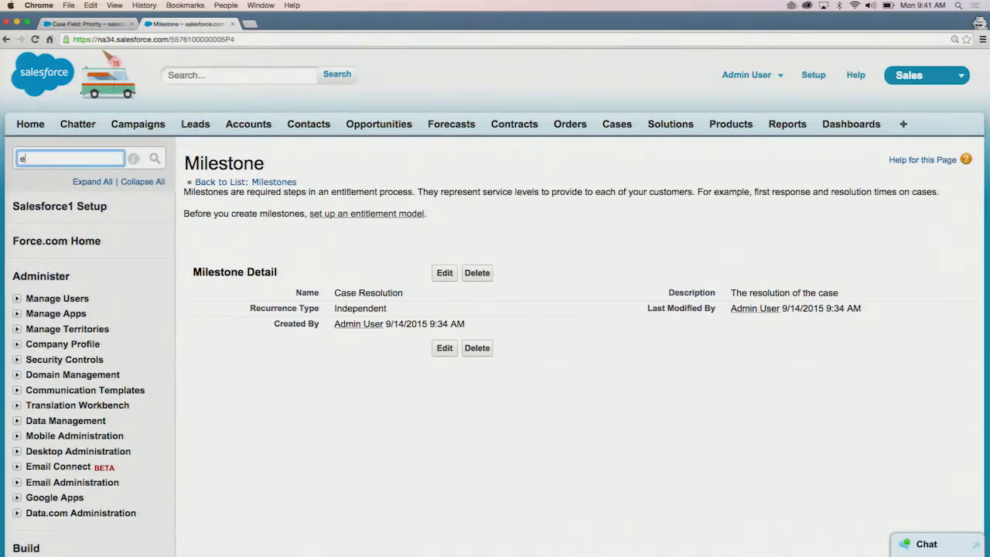
{"action": "type", "text": "entitlement "}
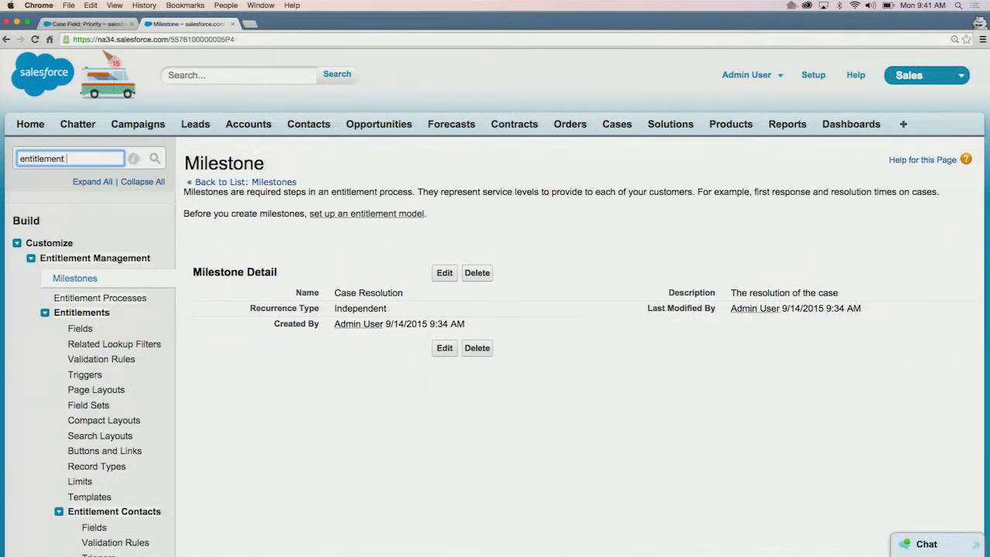
{"action": "type", "text": "pr"}
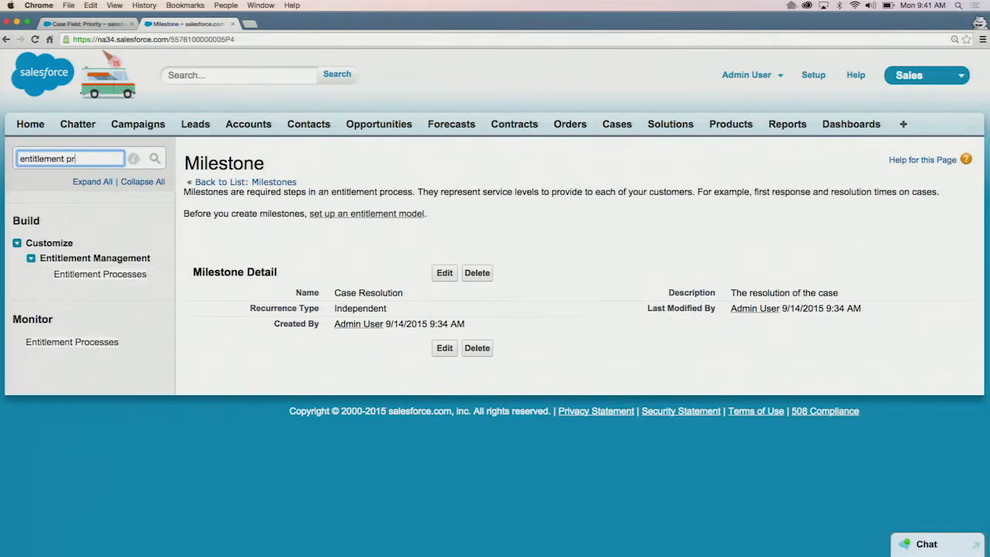
{"action": "left_click", "coordinate": [124, 274]}
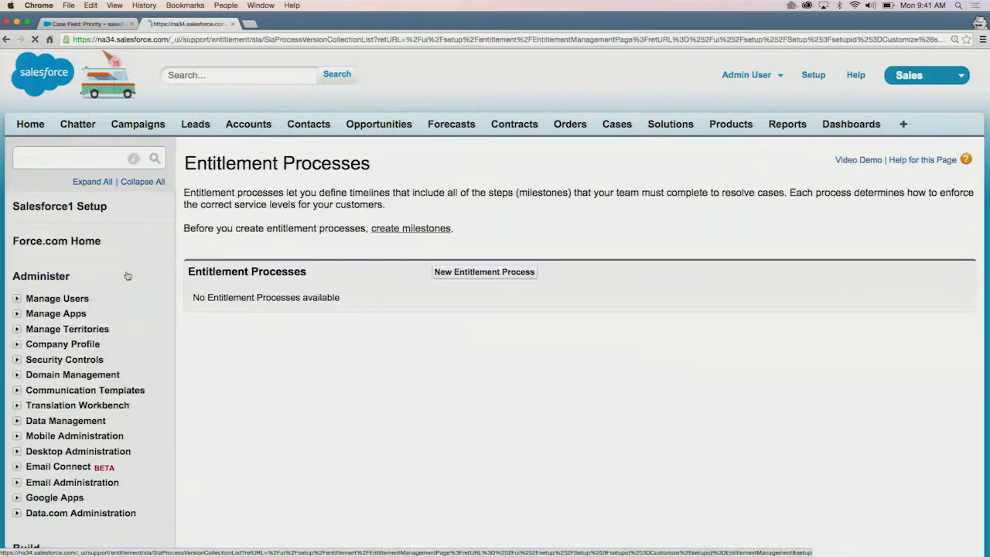
Start a new entitlement process named Premium, described as "the premium entitlement process", and mark it active
{"action": "left_click", "coordinate": [500, 277]}
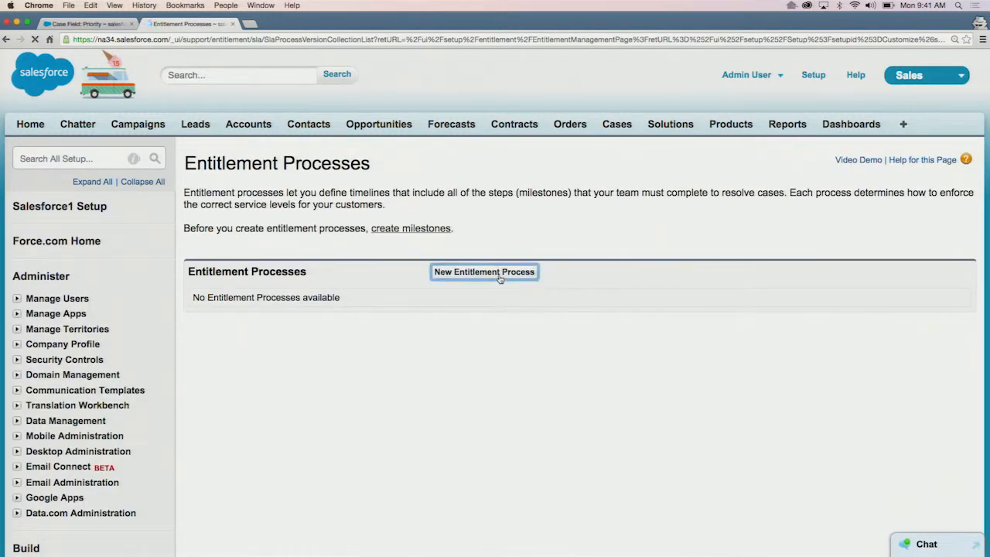
{"action": "left_click", "coordinate": [367, 325]}
{"action": "type", "text": "Premium"}
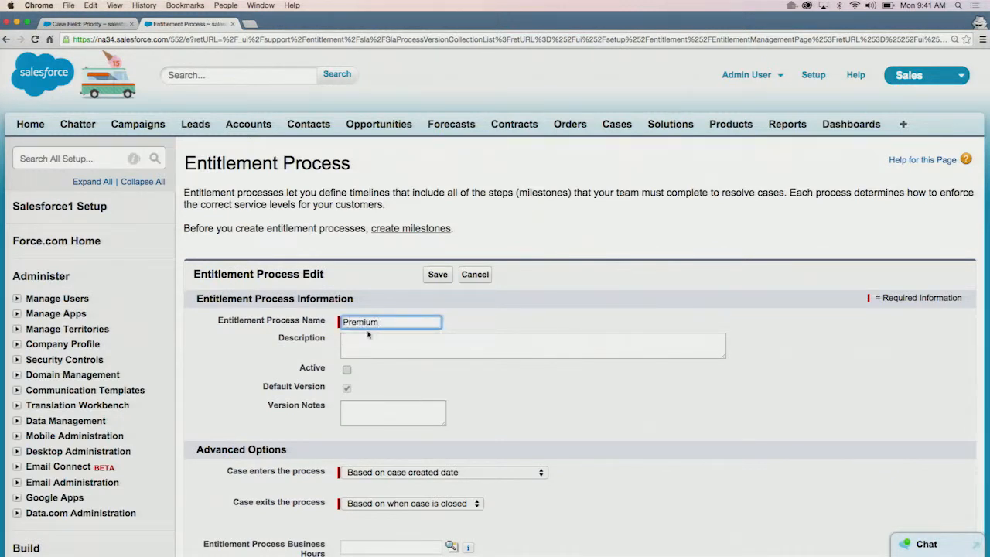
{"action": "left_click", "coordinate": [458, 344]}
{"action": "type", "text": "the premium entitlement process"}
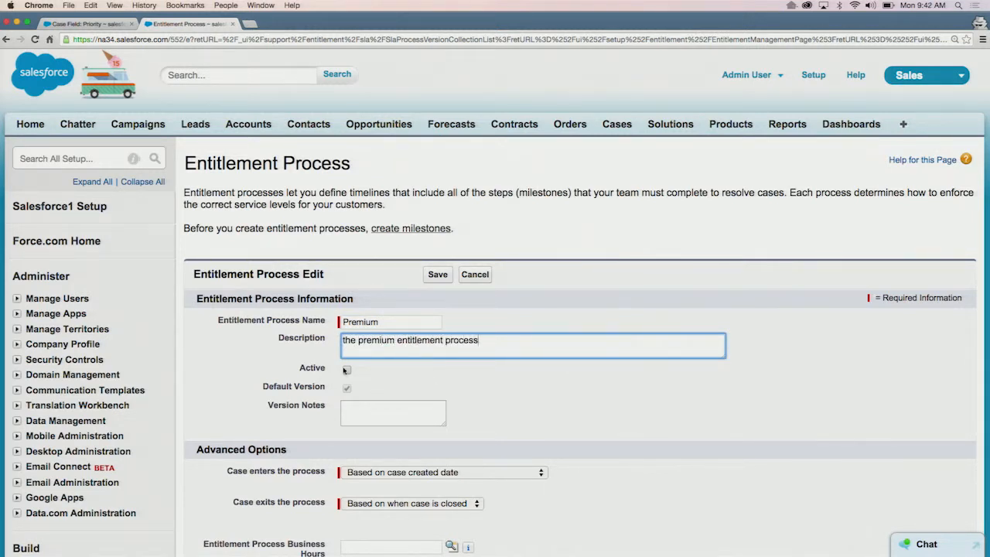
{"action": "left_click", "coordinate": [347, 370]}
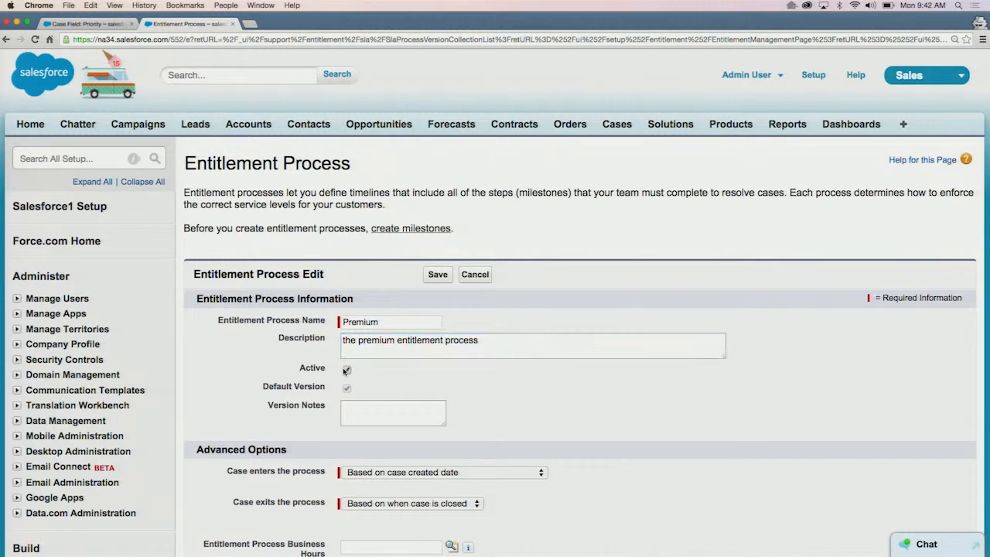
Enter "Initial version" as the version notes and save the Premium entitlement process
{"action": "scroll", "coordinate": [488, 374], "scroll_direction": "down", "scroll_amount": 3}
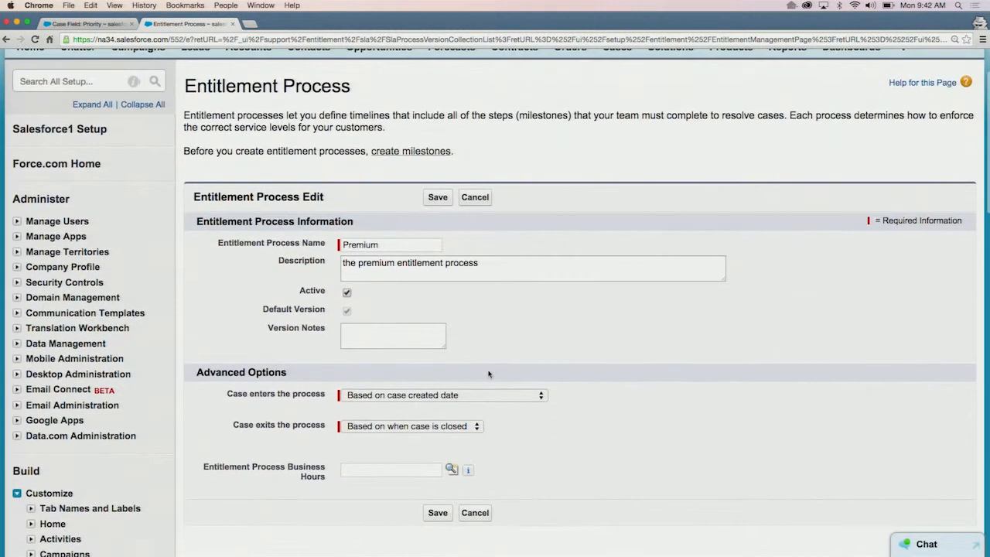
{"action": "scroll", "coordinate": [488, 375], "scroll_direction": "down", "scroll_amount": 1}
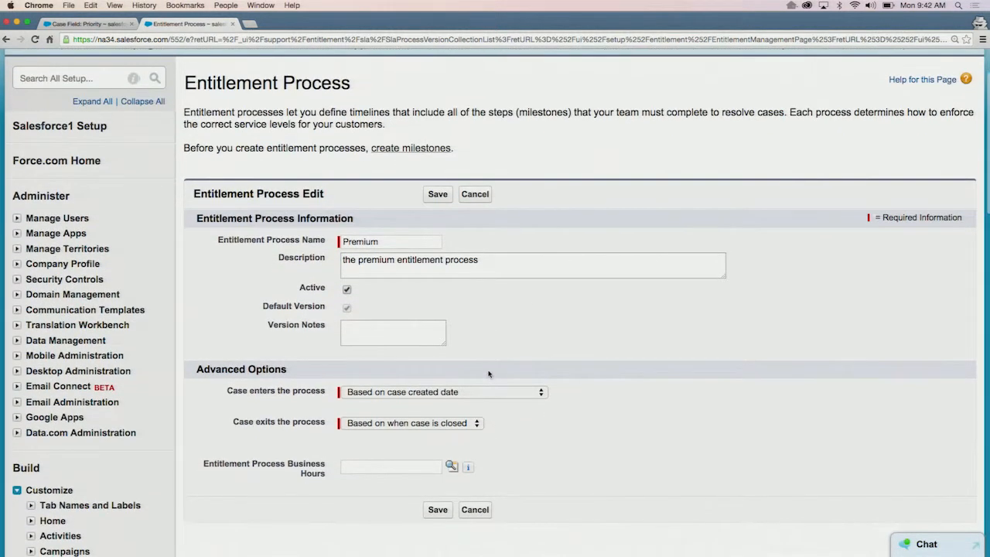
{"action": "left_click", "coordinate": [412, 344]}
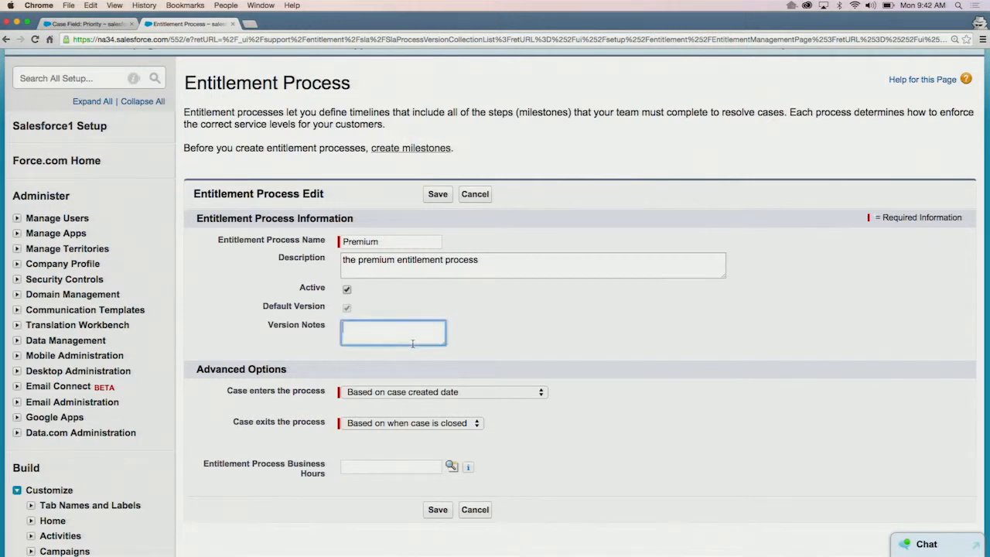
{"action": "type", "text": "Initial version"}
{"action": "scroll", "coordinate": [566, 442], "scroll_direction": "down", "scroll_amount": 2}
{"action": "scroll", "coordinate": [564, 442], "scroll_direction": "down", "scroll_amount": 1}
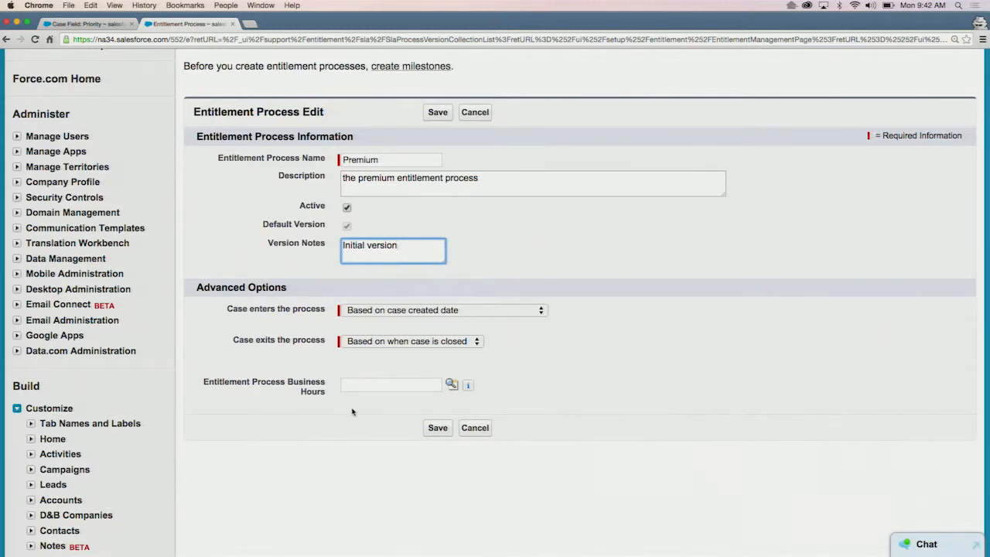
{"action": "left_click", "coordinate": [437, 428]}
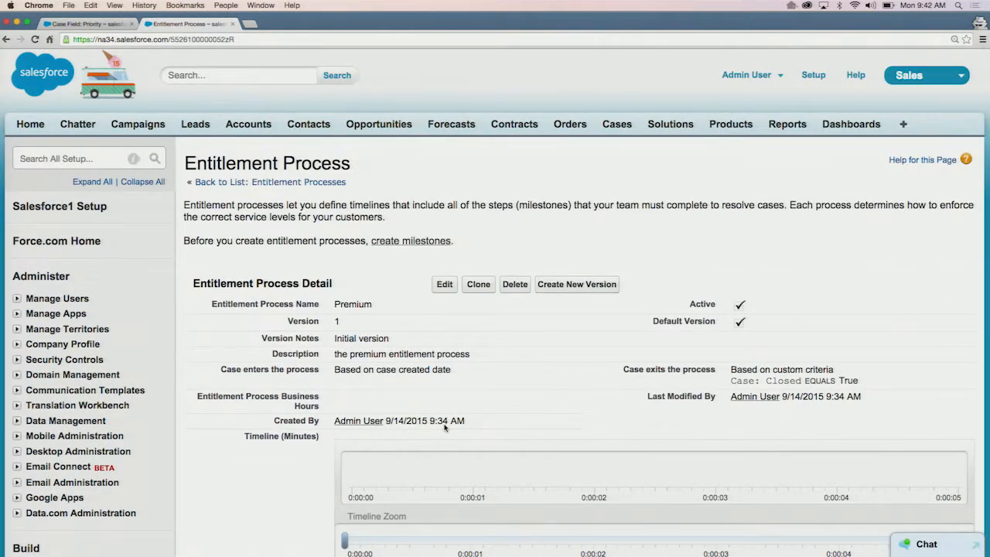
Add a First Response milestone to the Premium process with a time trigger of 60 minutes
{"action": "scroll", "coordinate": [478, 346], "scroll_direction": "down", "scroll_amount": 5}
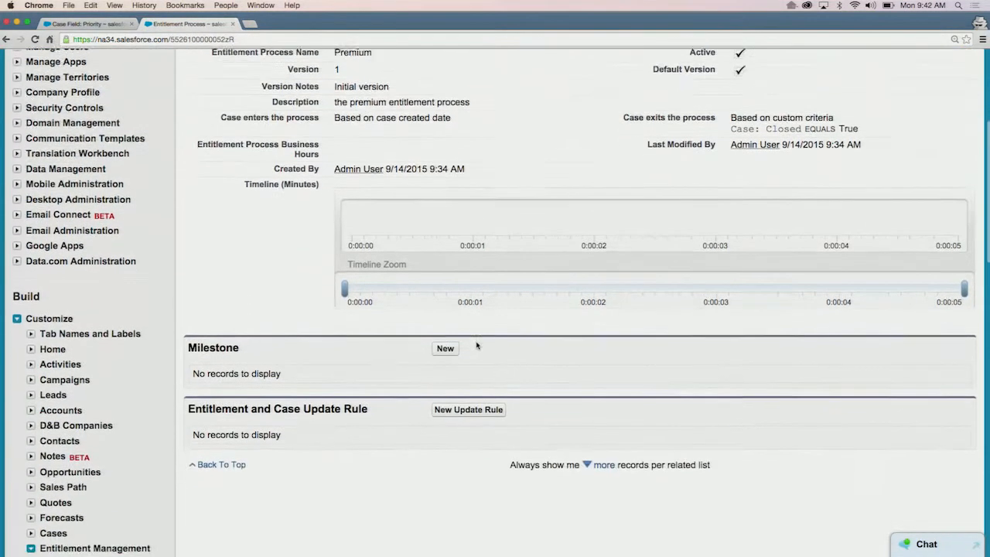
{"action": "scroll", "coordinate": [478, 346], "scroll_direction": "down", "scroll_amount": 1}
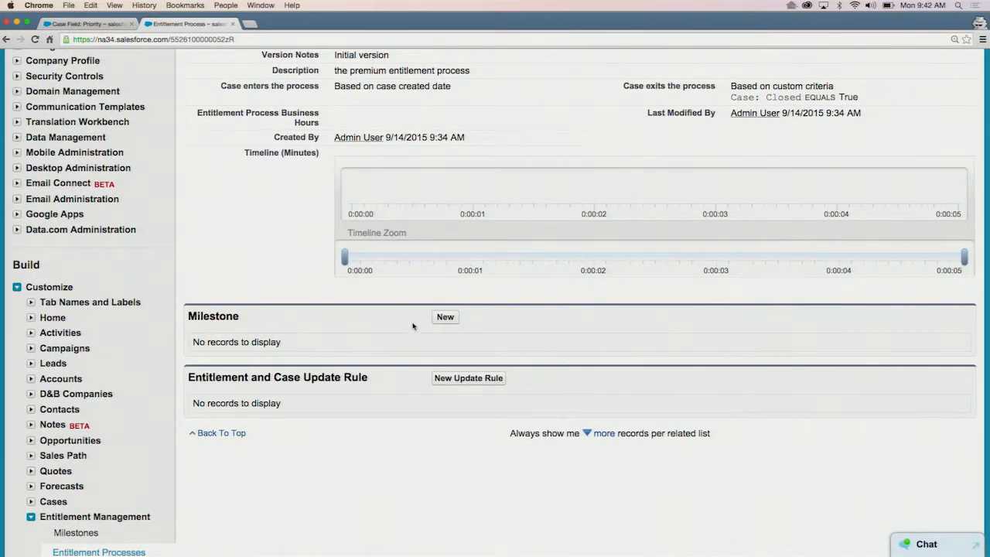
{"action": "left_click", "coordinate": [445, 317]}
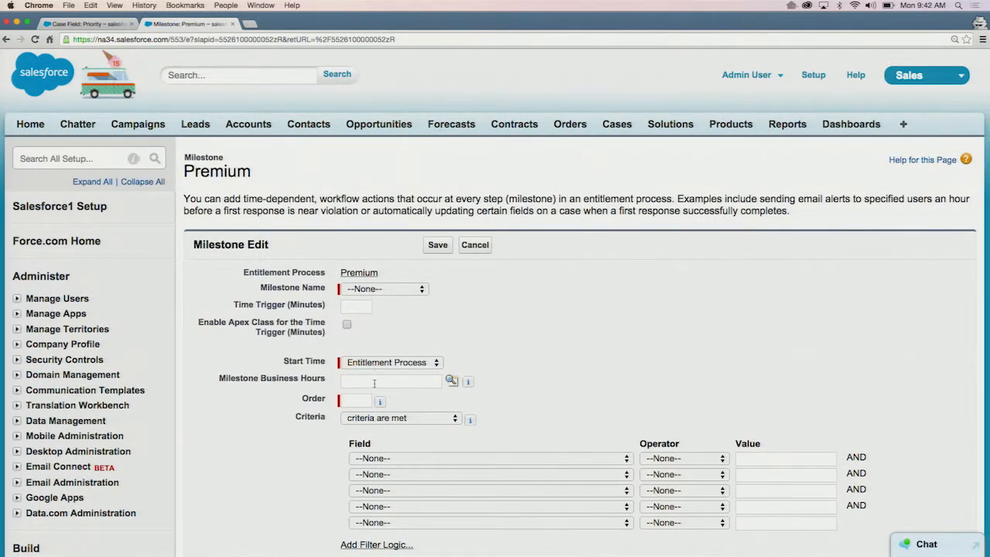
{"action": "scroll", "coordinate": [392, 353], "scroll_direction": "down", "scroll_amount": 1}
{"action": "left_click", "coordinate": [390, 280]}
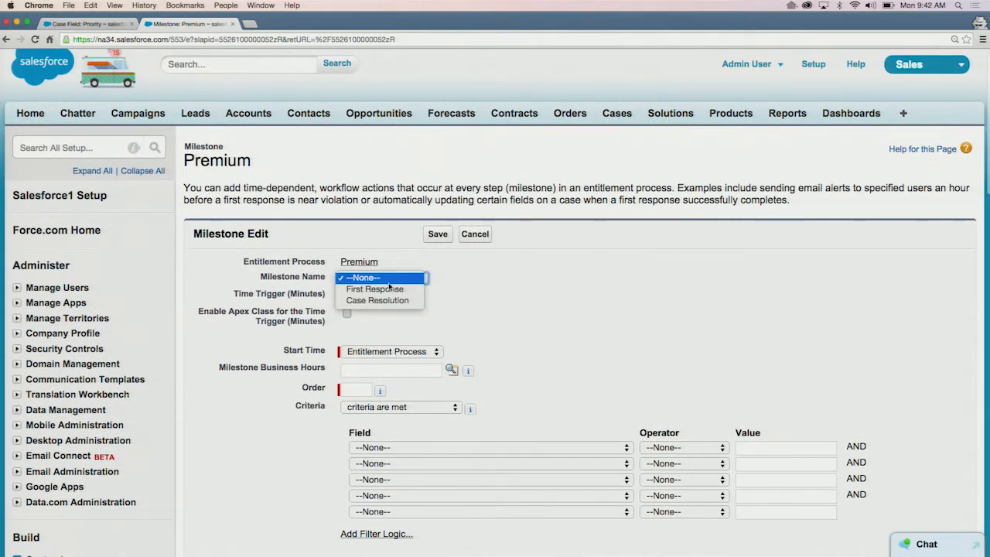
{"action": "left_click", "coordinate": [390, 290]}
{"action": "left_click", "coordinate": [357, 297]}
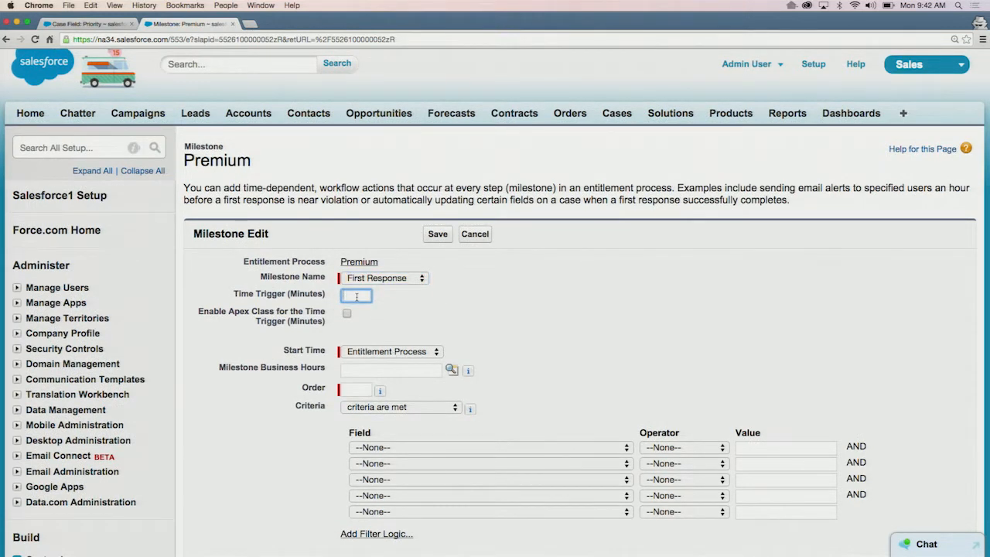
{"action": "type", "text": "60"}
Set the First Response milestone's business hours to 24x7 and its order to 1
{"action": "left_click", "coordinate": [451, 372]}
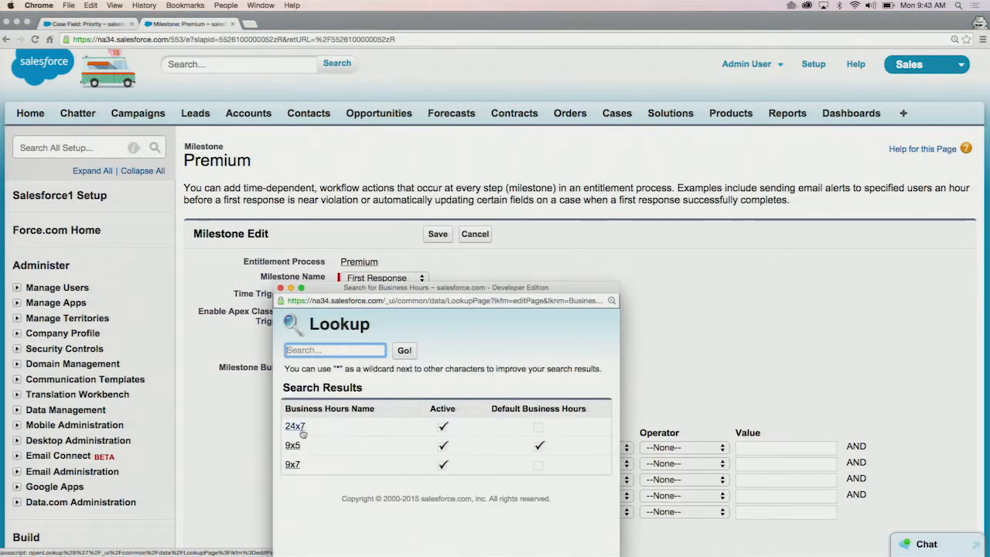
{"action": "left_click", "coordinate": [303, 432]}
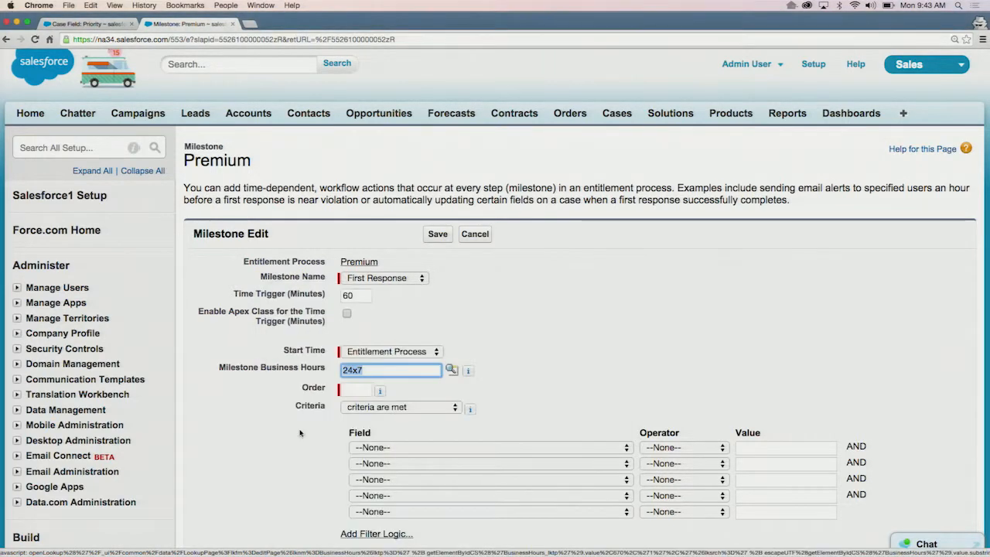
{"action": "left_click", "coordinate": [357, 388]}
{"action": "type", "text": "1"}
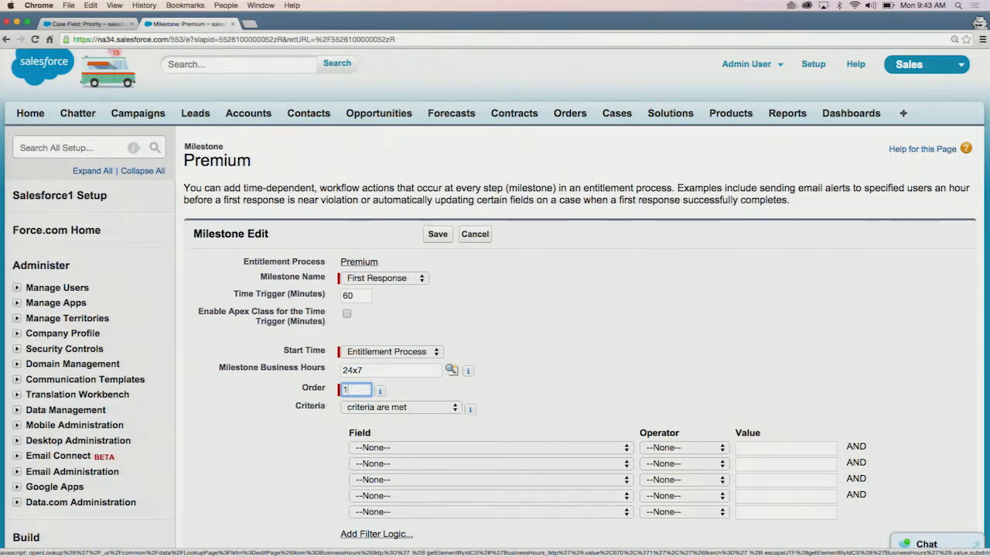
Add a criterion to the First Response milestone requiring Case: Priority equals High
{"action": "left_click", "coordinate": [414, 448]}
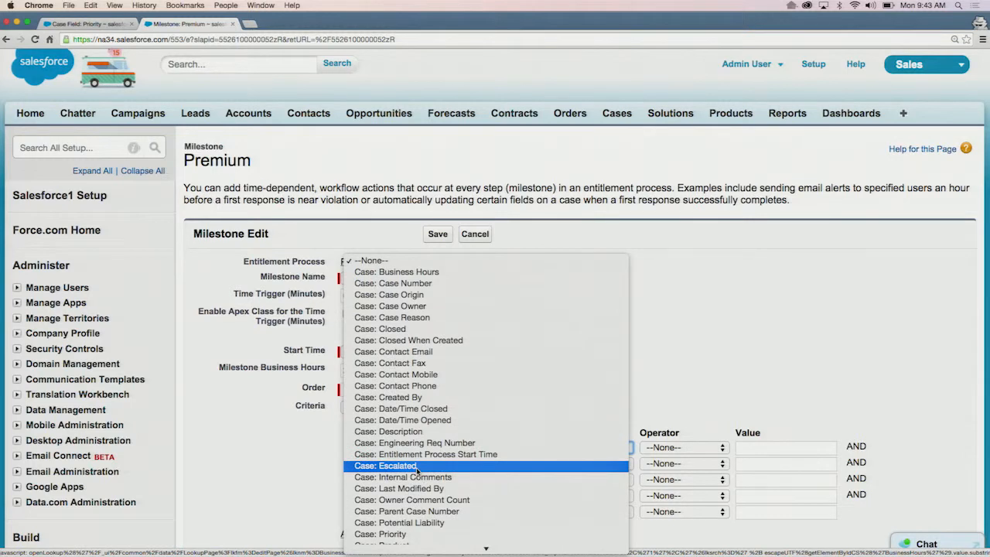
{"action": "left_click", "coordinate": [422, 498]}
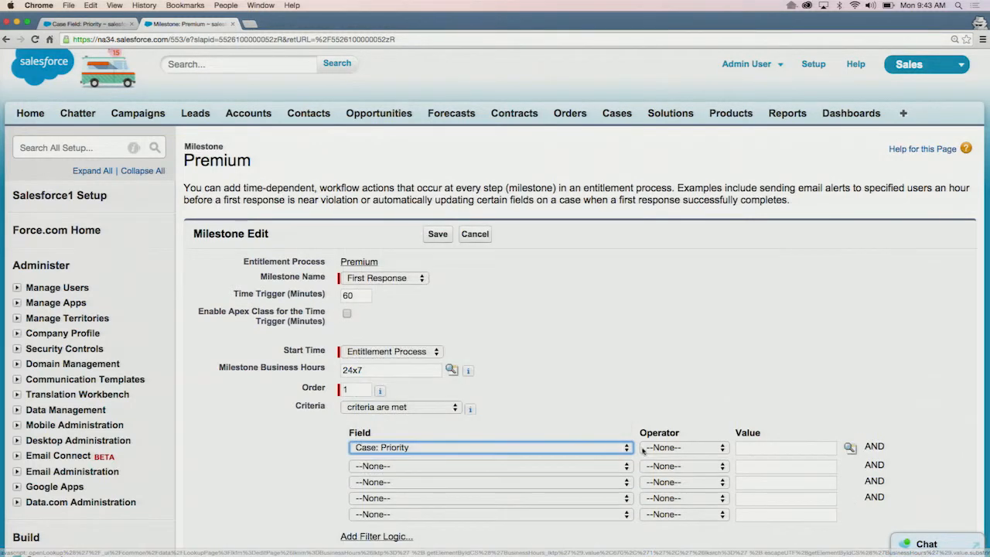
{"action": "left_click", "coordinate": [642, 451]}
{"action": "left_click", "coordinate": [662, 460]}
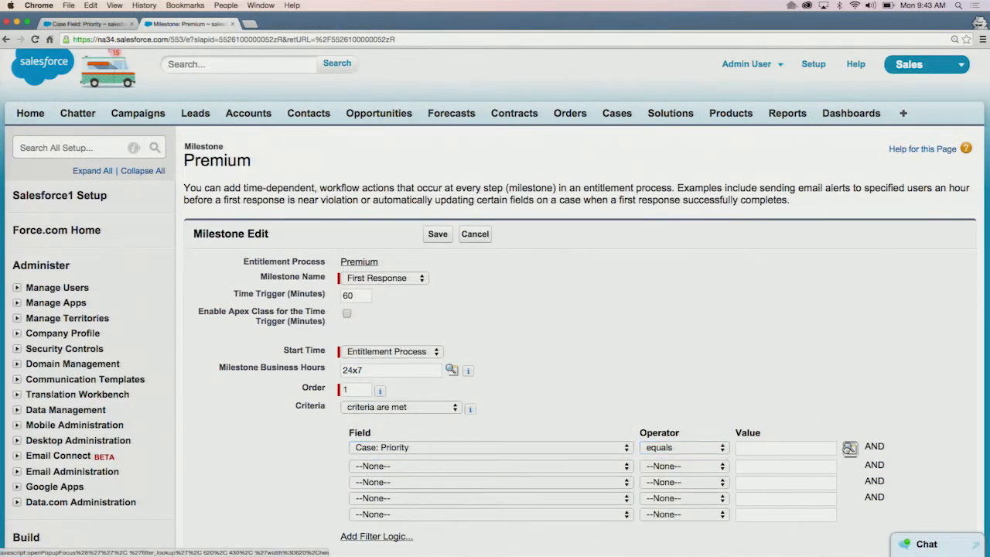
{"action": "left_click", "coordinate": [849, 449]}
{"action": "left_click", "coordinate": [16, 143]}
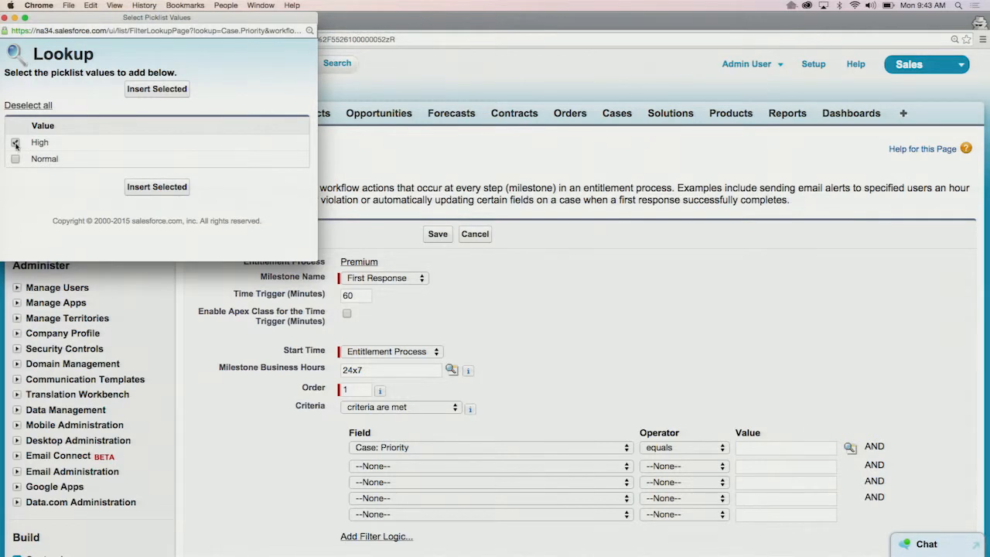
{"action": "right_click", "coordinate": [143, 190]}
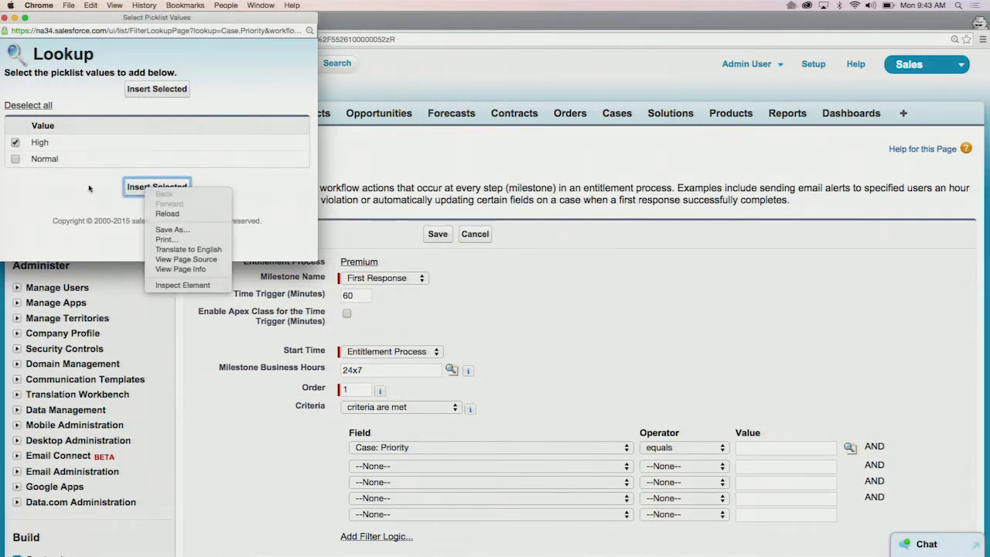
{"action": "left_click", "coordinate": [63, 188]}
{"action": "left_click", "coordinate": [136, 189]}
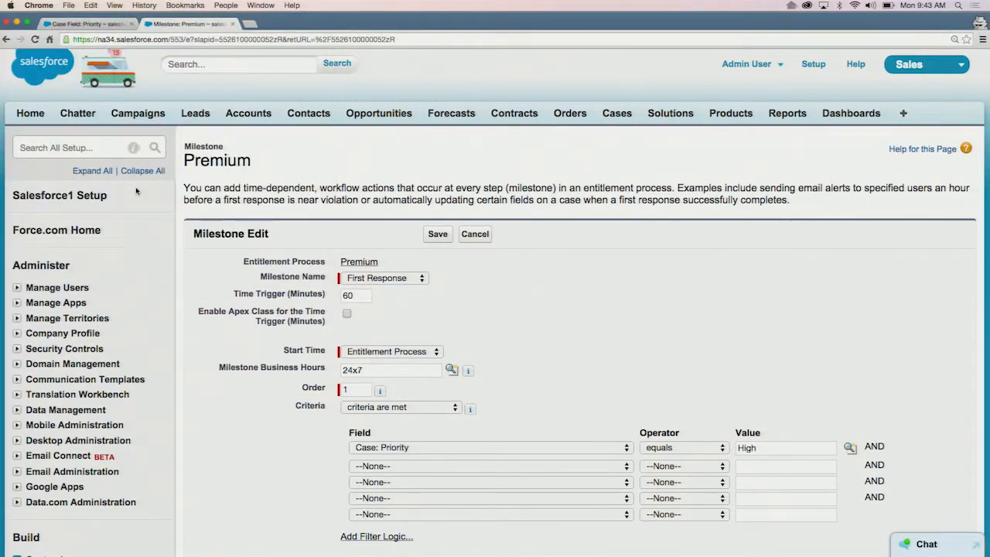
Add a second criterion requiring Case: Owner Comment Count equals 0, and save the First Response milestone
{"action": "left_click", "coordinate": [398, 467]}
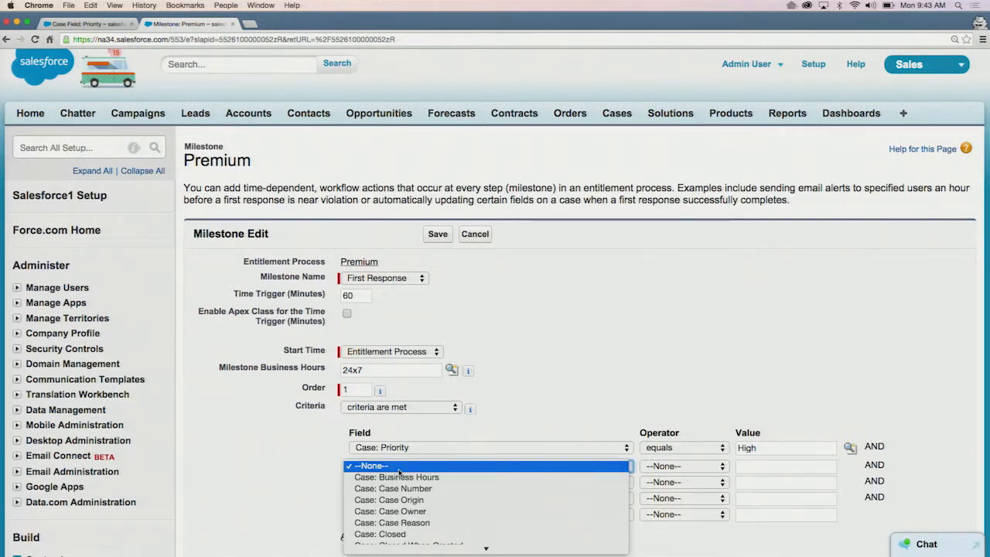
{"action": "scroll", "coordinate": [403, 488], "scroll_direction": "down", "scroll_amount": 5}
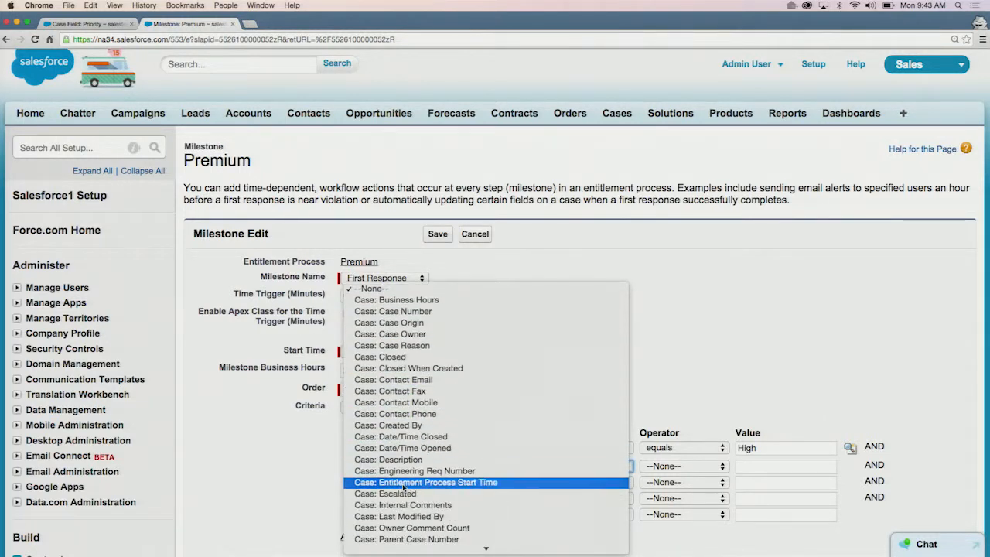
{"action": "left_click", "coordinate": [416, 481]}
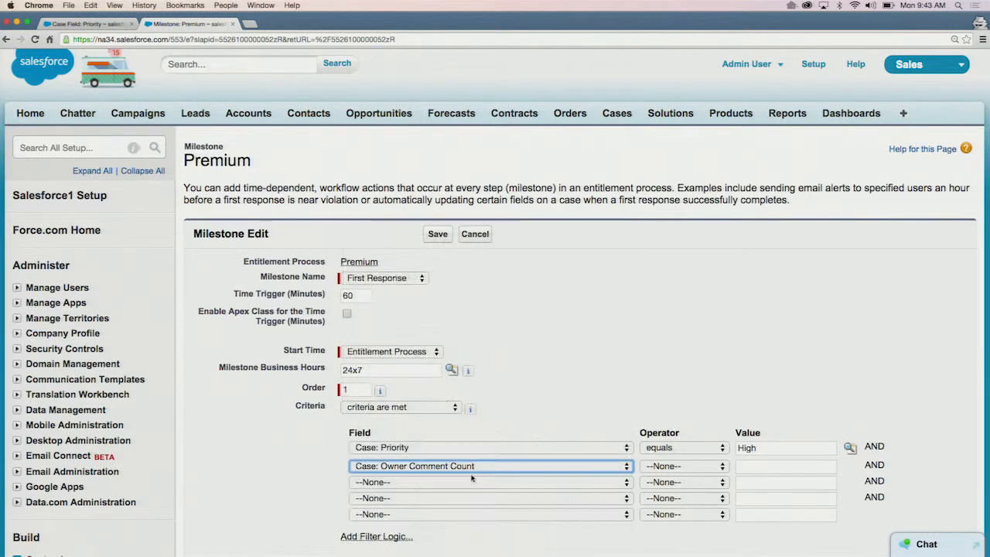
{"action": "left_click", "coordinate": [684, 466]}
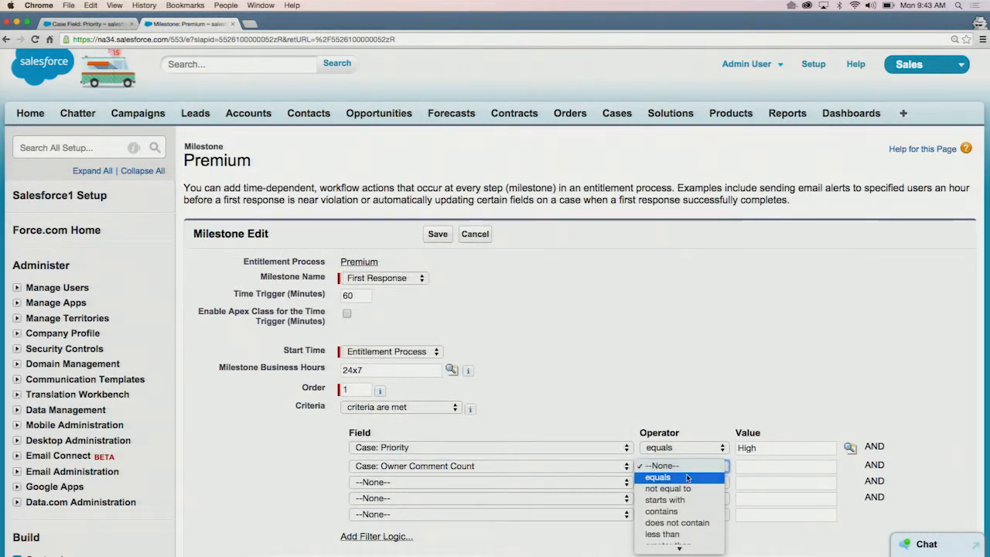
{"action": "left_click", "coordinate": [687, 478]}
{"action": "left_click", "coordinate": [773, 468]}
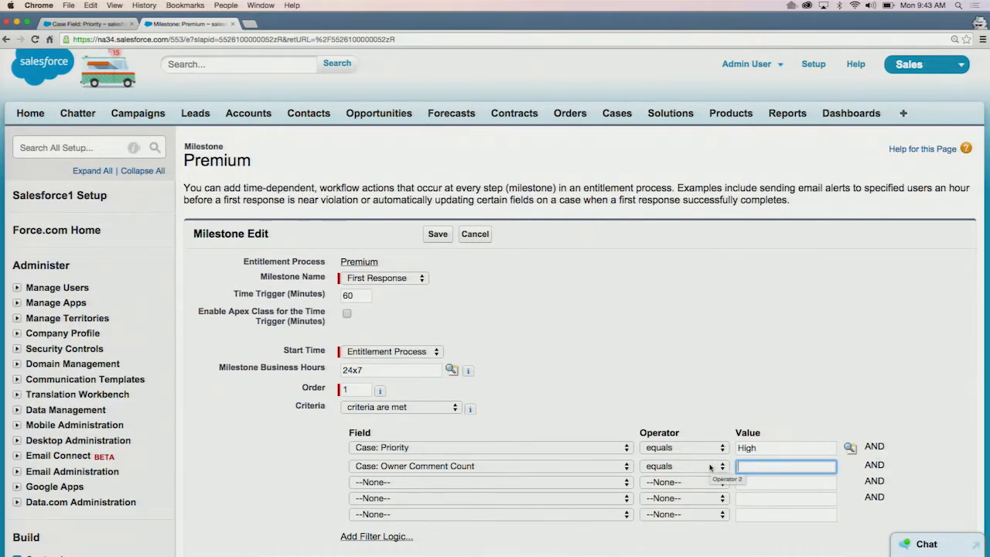
{"action": "type", "text": "0"}
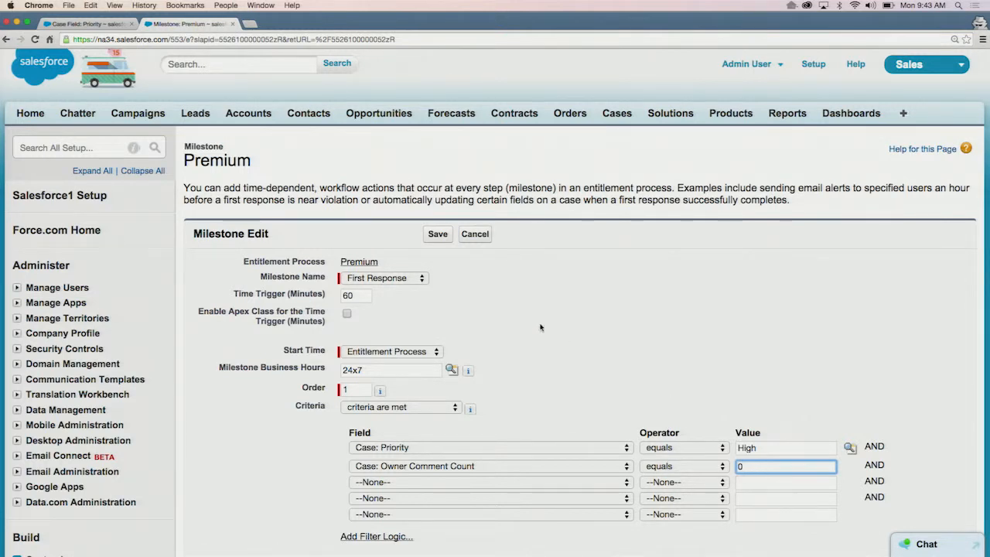
{"action": "scroll", "coordinate": [571, 305], "scroll_direction": "down", "scroll_amount": 2}
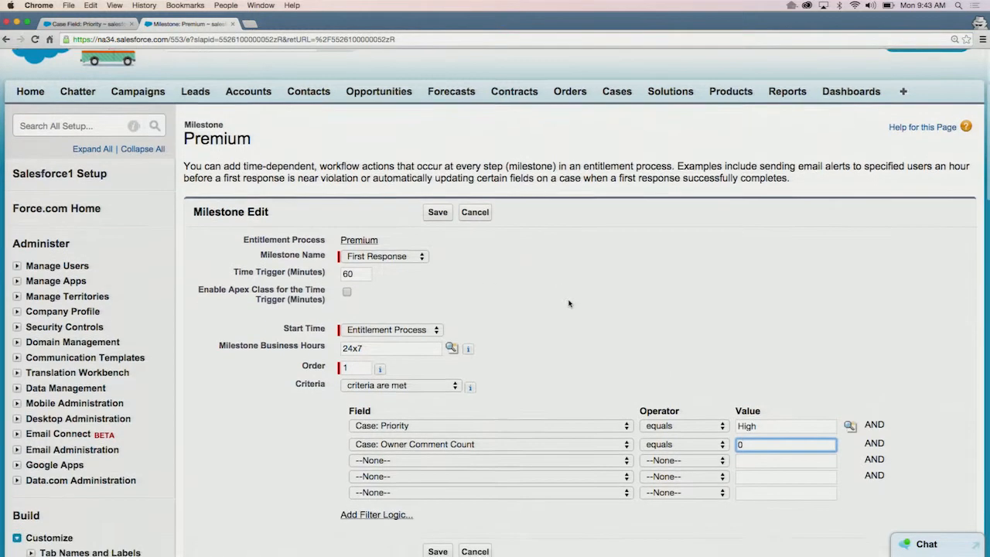
{"action": "left_click", "coordinate": [446, 511]}
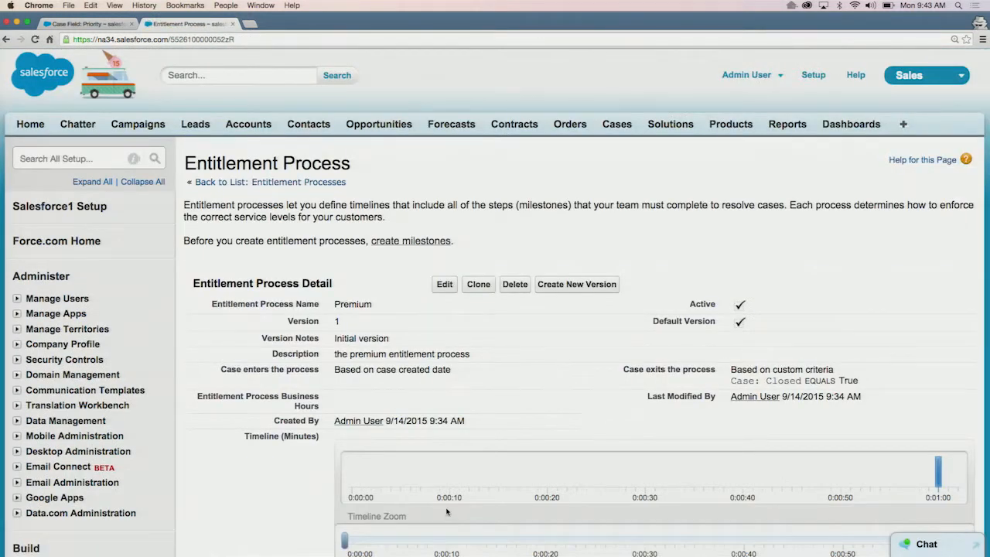
Add another First Response milestone to the Premium process with a time trigger of 360 minutes
{"action": "scroll", "coordinate": [467, 385], "scroll_direction": "down", "scroll_amount": 2}
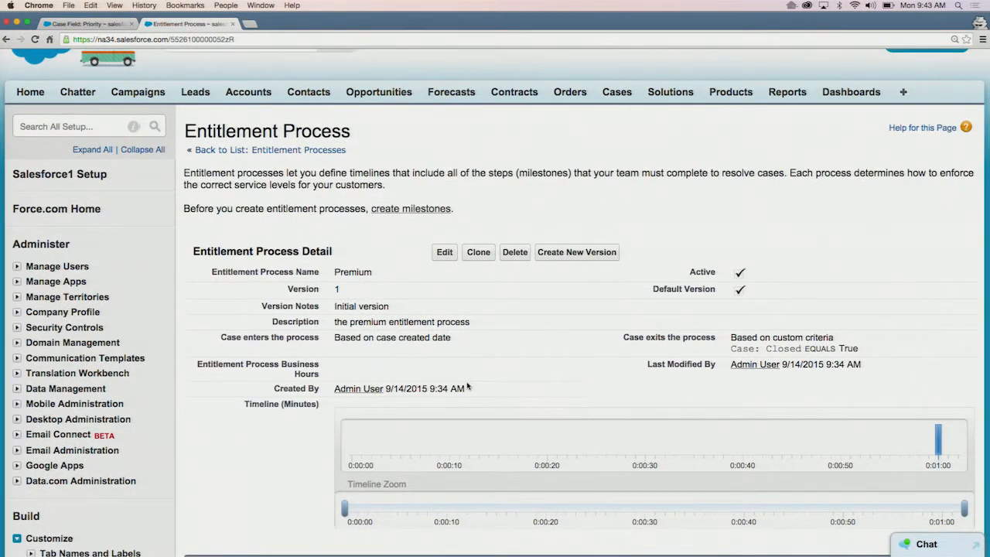
{"action": "scroll", "coordinate": [468, 386], "scroll_direction": "down", "scroll_amount": 10}
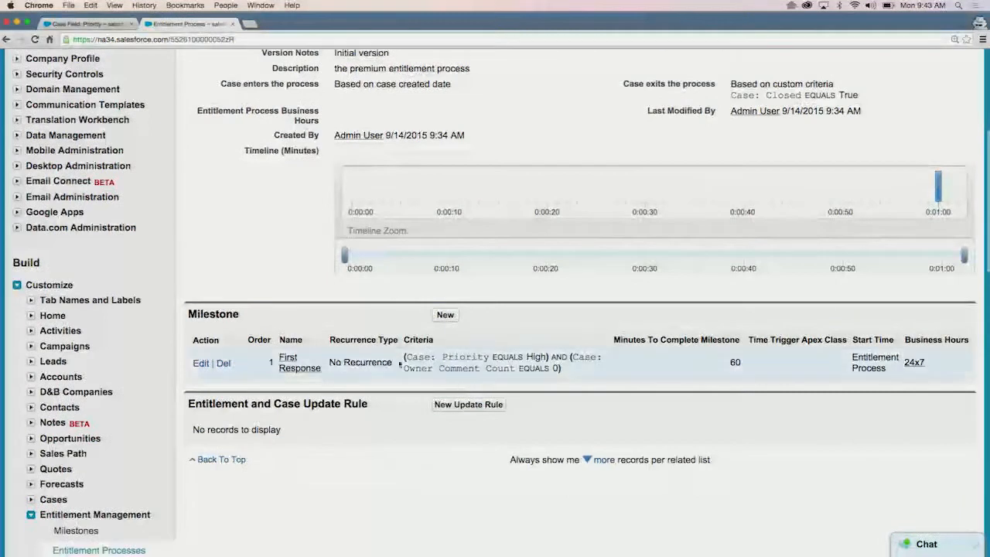
{"action": "left_click", "coordinate": [445, 315]}
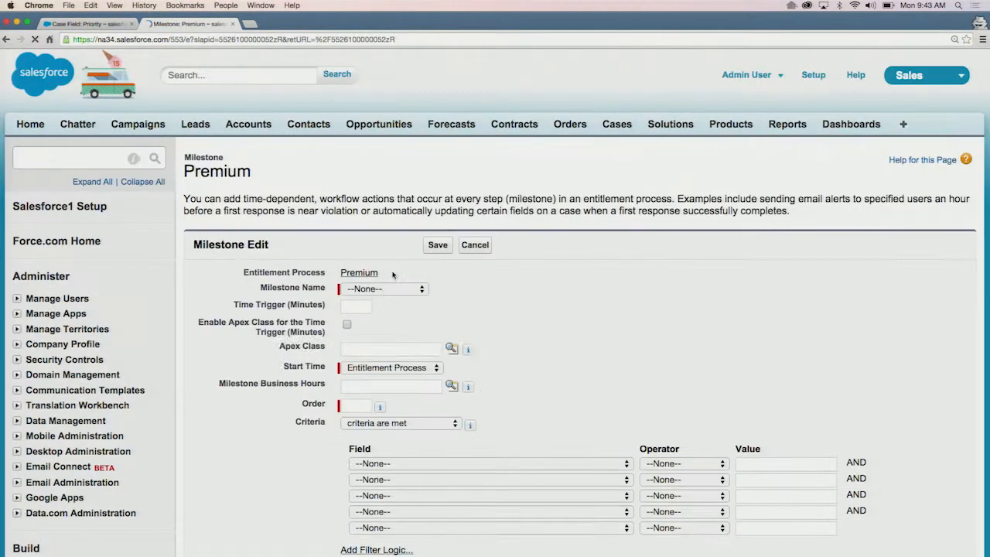
{"action": "left_click", "coordinate": [375, 292]}
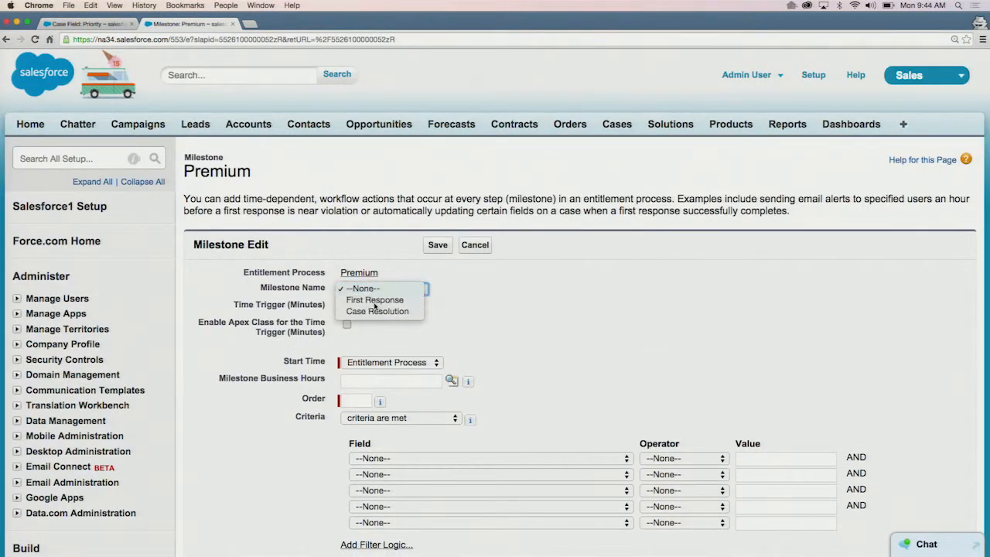
{"action": "left_click", "coordinate": [374, 299]}
{"action": "left_click", "coordinate": [353, 309]}
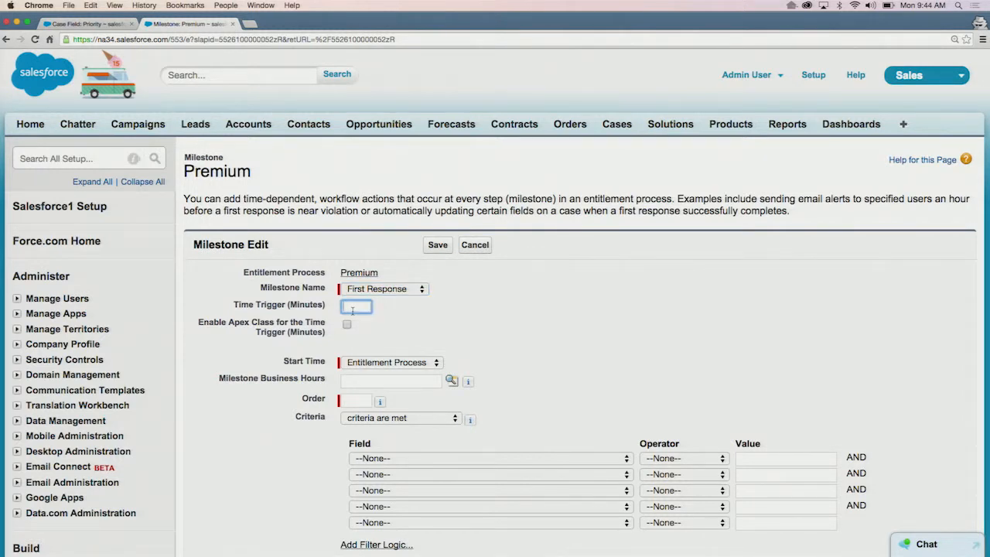
{"action": "type", "text": "360"}
{"action": "left_click", "coordinate": [486, 296]}
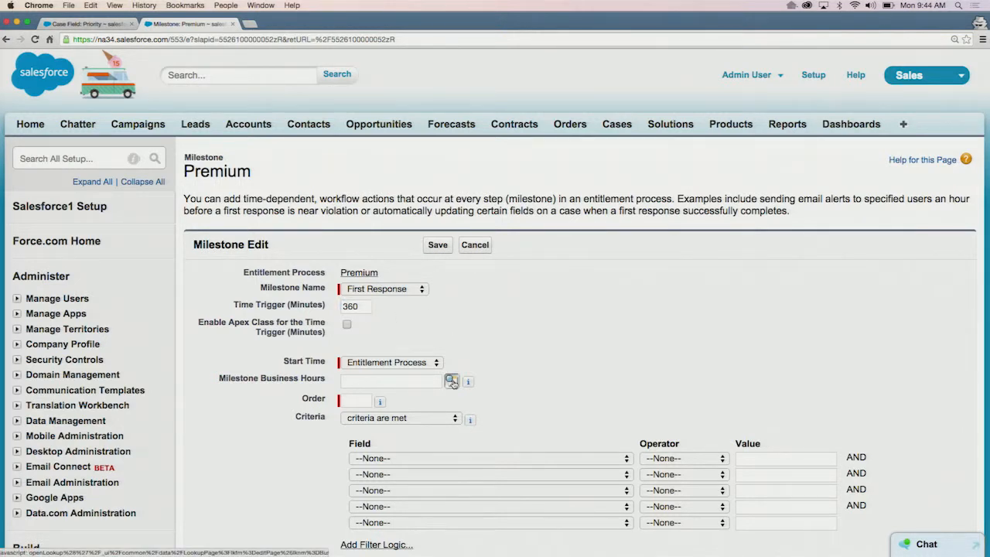
Set the 360-minute milestone's business hours to 24x7 and its order to 2
{"action": "left_click", "coordinate": [452, 382]}
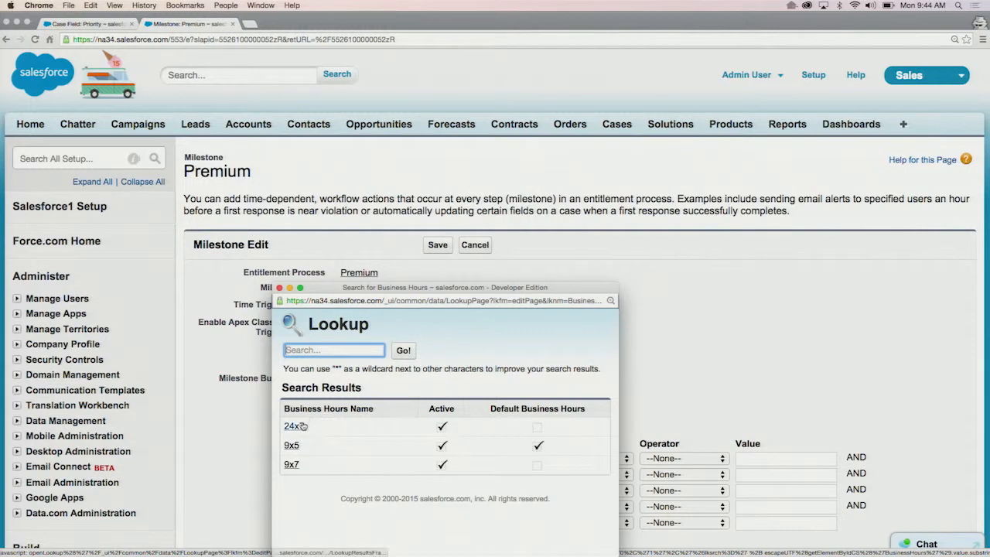
{"action": "left_click", "coordinate": [293, 426]}
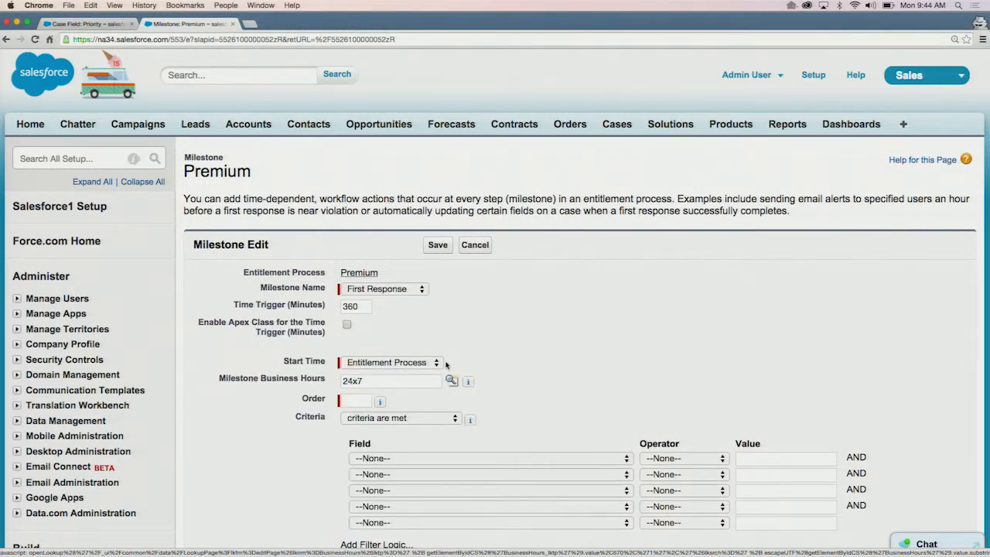
{"action": "left_click", "coordinate": [360, 402]}
{"action": "type", "text": "2"}
Add a criterion to the 360-minute First Response milestone requiring Case: Priority equals Normal
{"action": "left_click", "coordinate": [432, 458]}
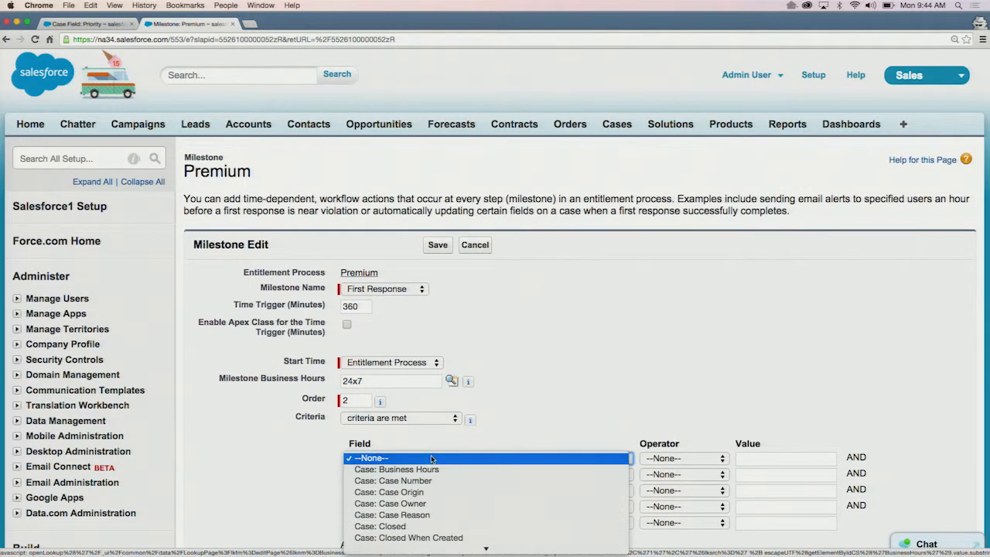
{"action": "scroll", "coordinate": [433, 472], "scroll_direction": "down", "scroll_amount": 5}
{"action": "scroll", "coordinate": [433, 477], "scroll_direction": "down", "scroll_amount": 2}
{"action": "left_click", "coordinate": [432, 459]}
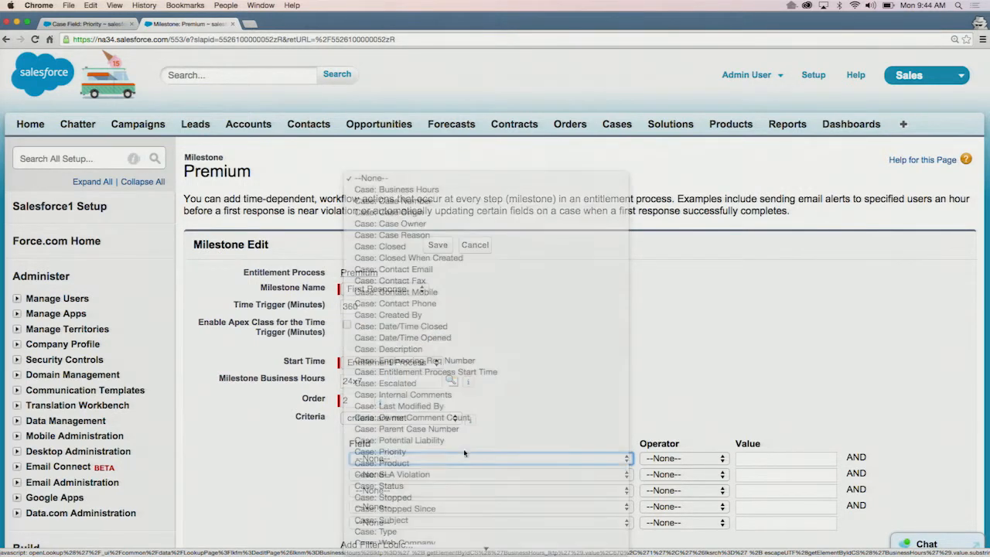
{"action": "left_click", "coordinate": [685, 459]}
{"action": "left_click", "coordinate": [686, 467]}
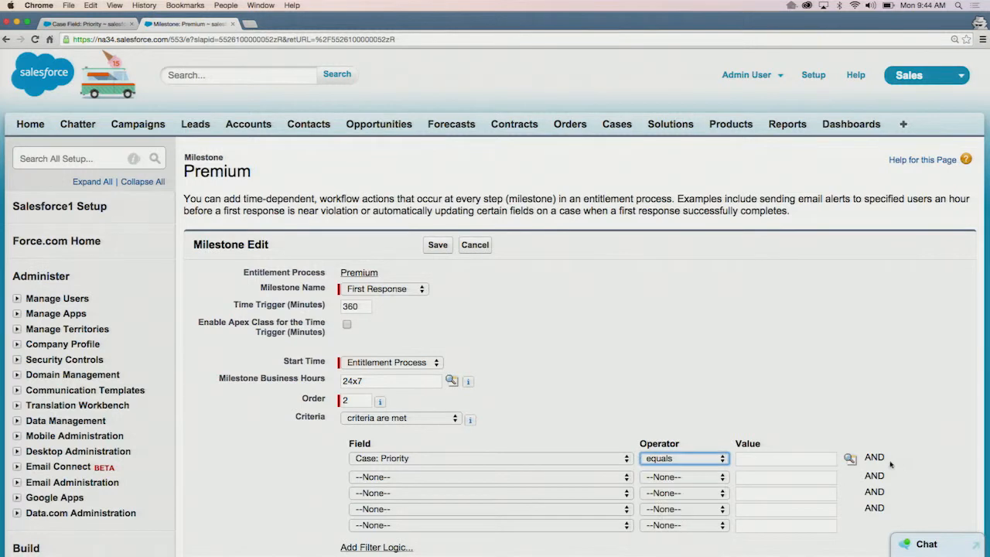
{"action": "left_click", "coordinate": [850, 459]}
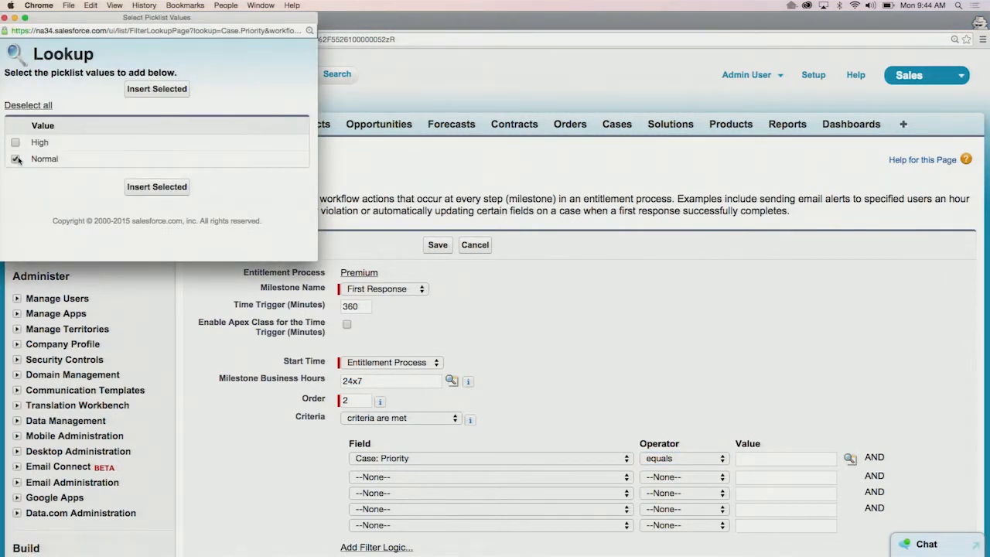
{"action": "left_click", "coordinate": [153, 185]}
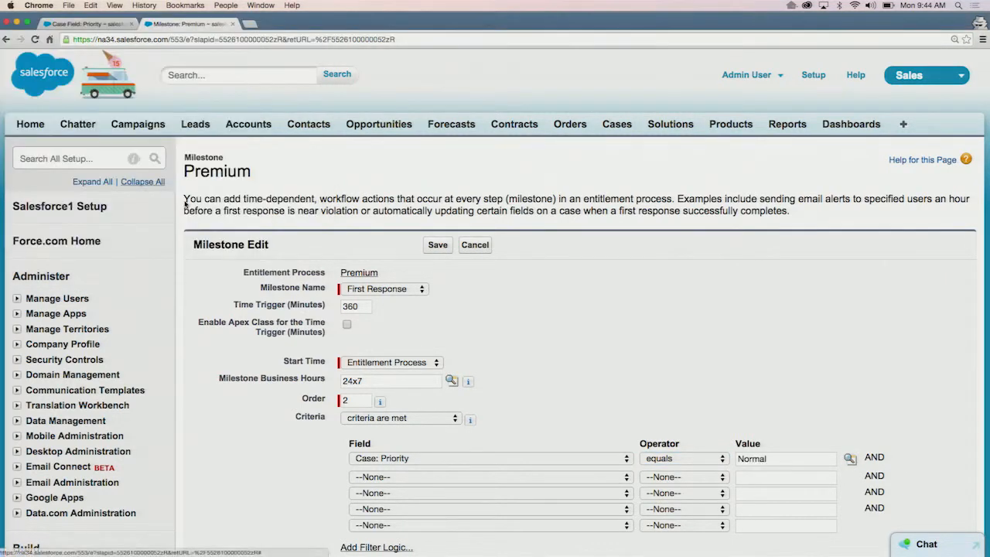
Add the criterion Case: Owner Comment Count equals 0 to the 360-minute First Response milestone and save it
{"action": "right_click", "coordinate": [484, 482]}
{"action": "left_click", "coordinate": [431, 483]}
{"action": "left_click", "coordinate": [432, 483]}
{"action": "scroll", "coordinate": [431, 486], "scroll_direction": "down", "scroll_amount": 5}
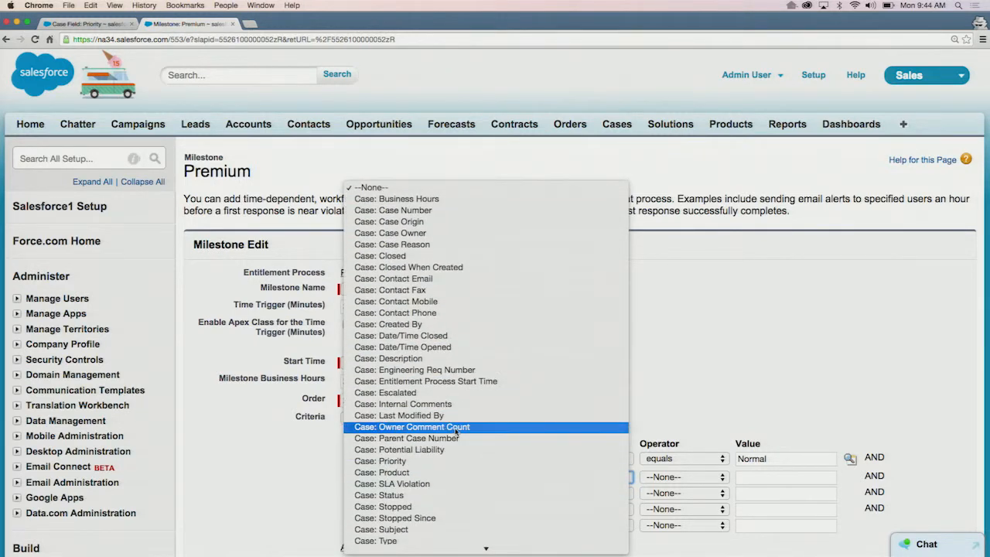
{"action": "left_click", "coordinate": [456, 427]}
{"action": "right_click", "coordinate": [654, 486]}
{"action": "left_click", "coordinate": [648, 480]}
{"action": "left_click", "coordinate": [648, 480]}
{"action": "left_click", "coordinate": [651, 488]}
{"action": "left_click", "coordinate": [739, 480]}
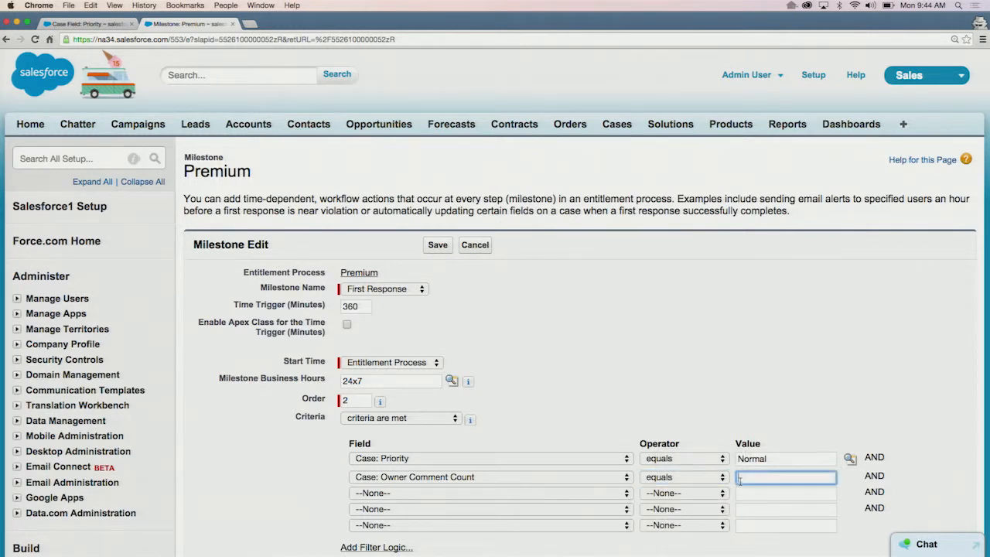
{"action": "left_click", "coordinate": [441, 246]}
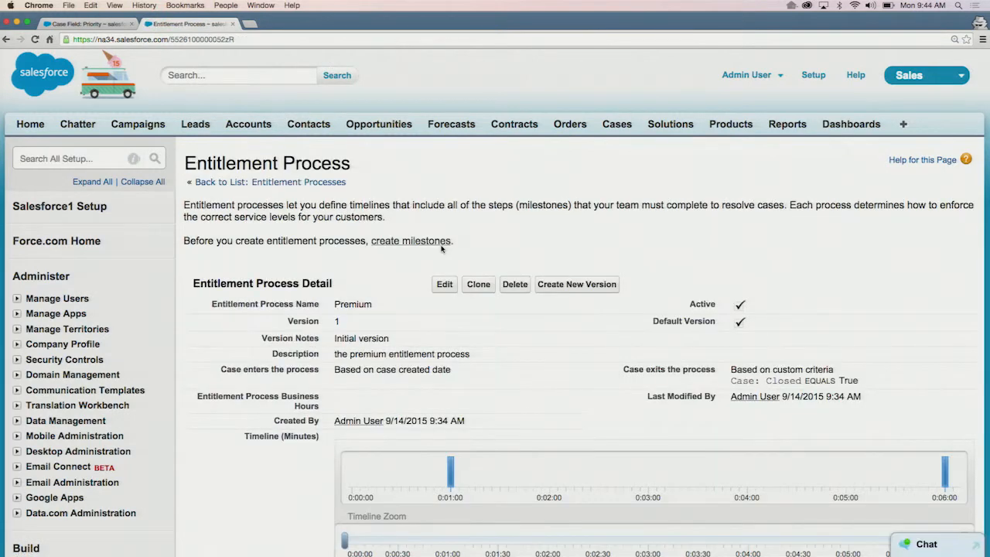
Add a Case Resolution milestone to the Premium process with a time trigger of 1080 minutes
{"action": "scroll", "coordinate": [441, 247], "scroll_direction": "down", "scroll_amount": 3}
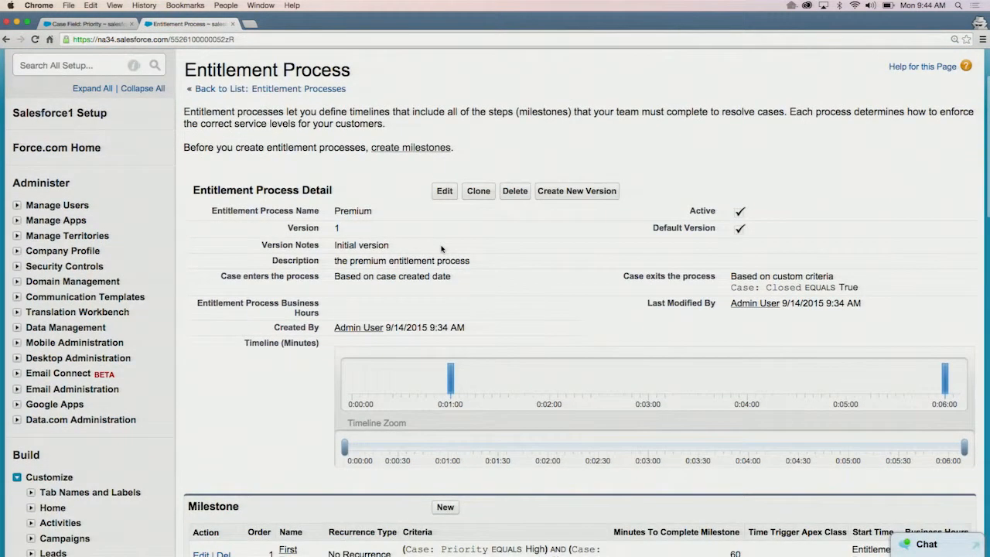
{"action": "scroll", "coordinate": [352, 247], "scroll_direction": "down", "scroll_amount": 5}
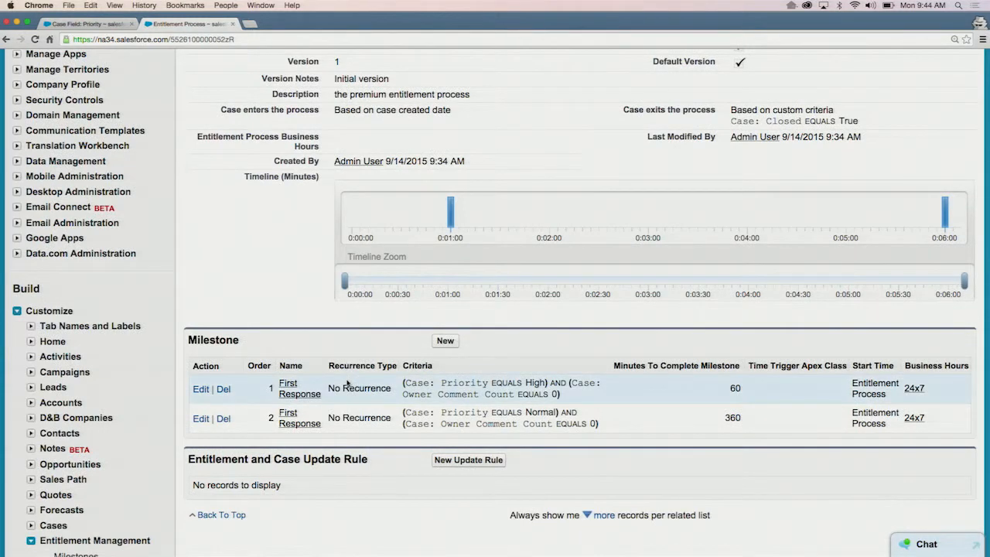
{"action": "scroll", "coordinate": [348, 341], "scroll_direction": "down", "scroll_amount": 1}
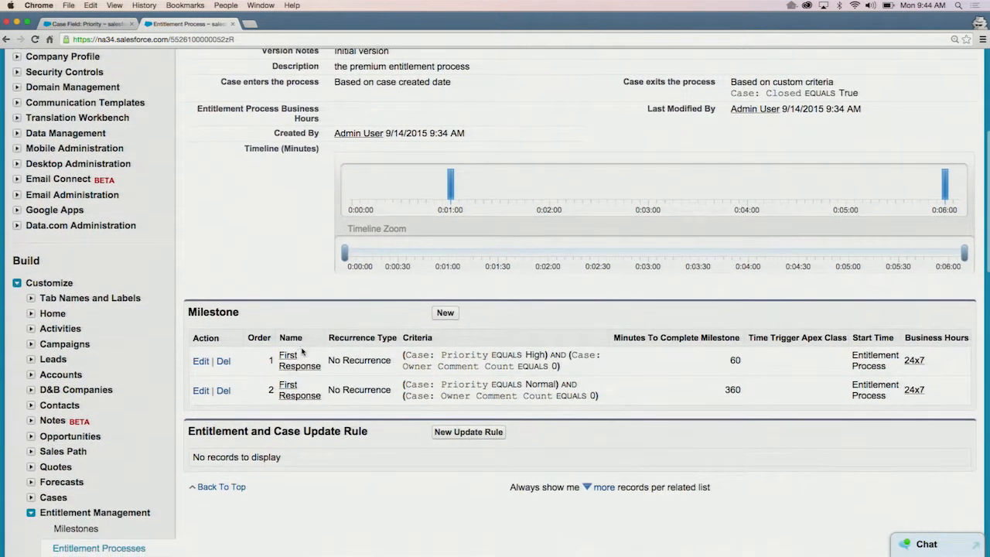
{"action": "left_click", "coordinate": [447, 314]}
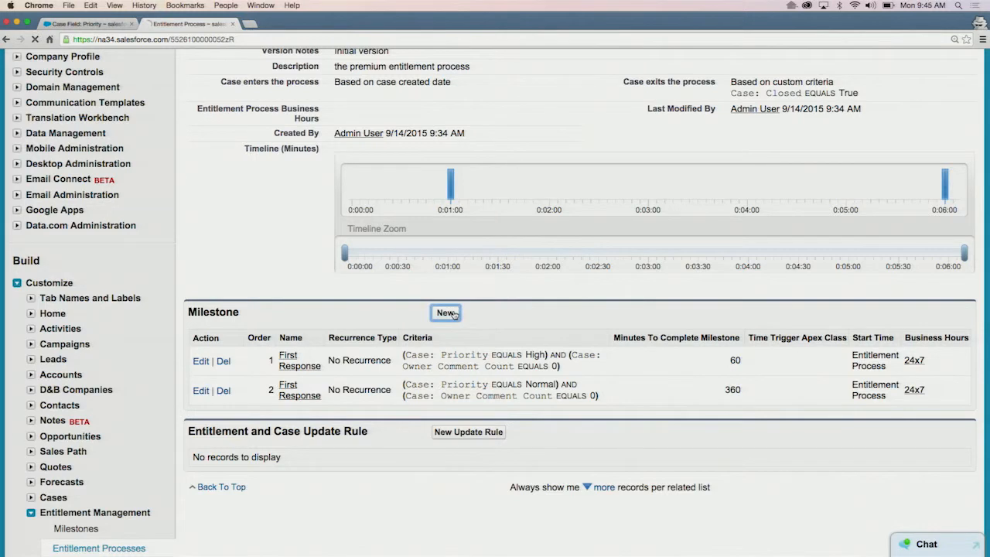
{"action": "left_click", "coordinate": [394, 290]}
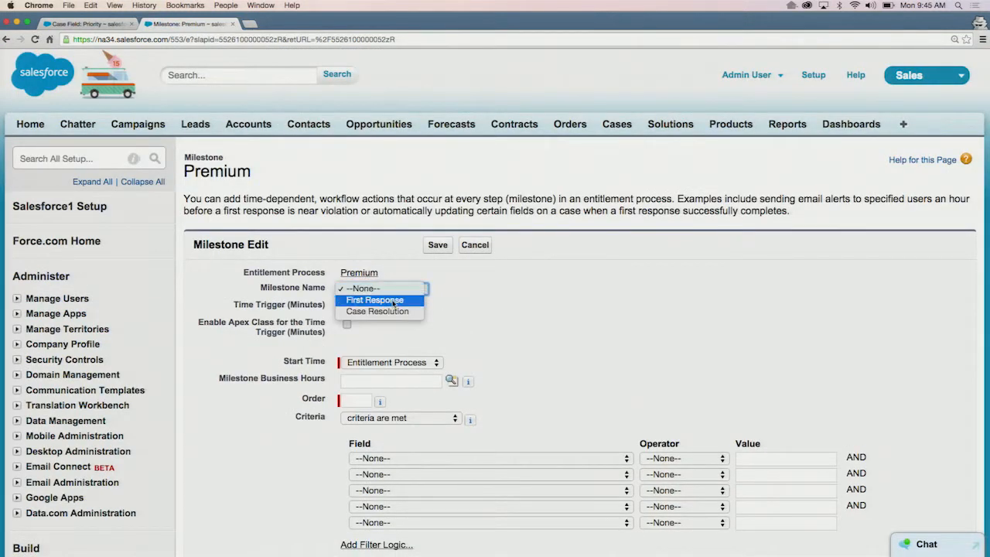
{"action": "left_click", "coordinate": [390, 312]}
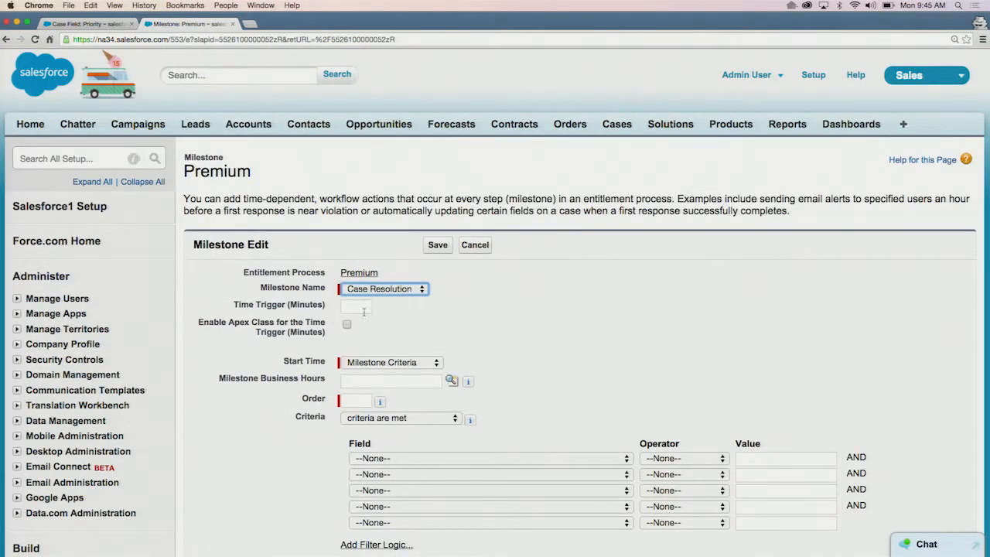
{"action": "left_click", "coordinate": [357, 304]}
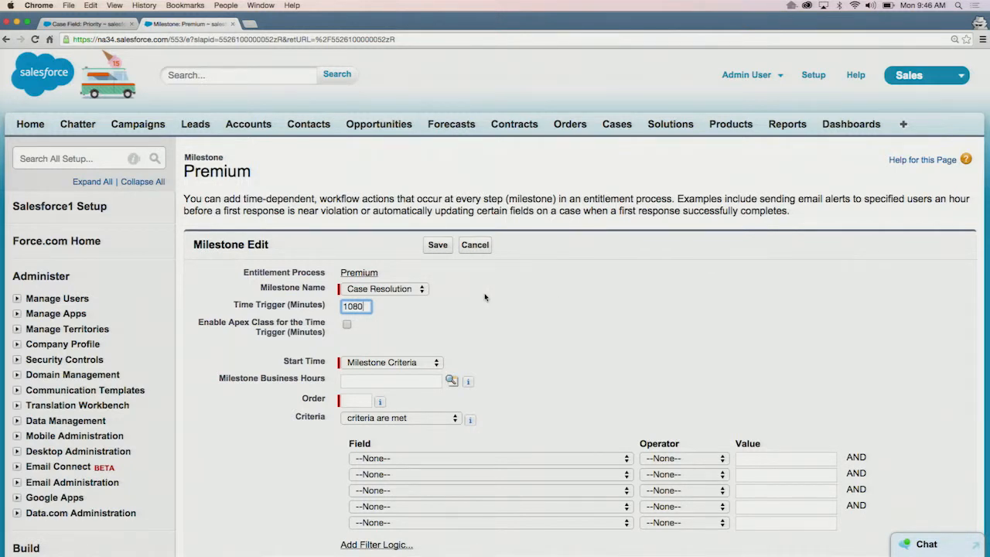
Set the 1080-minute Case Resolution milestone's order to 3
{"action": "scroll", "coordinate": [509, 334], "scroll_direction": "down", "scroll_amount": 2}
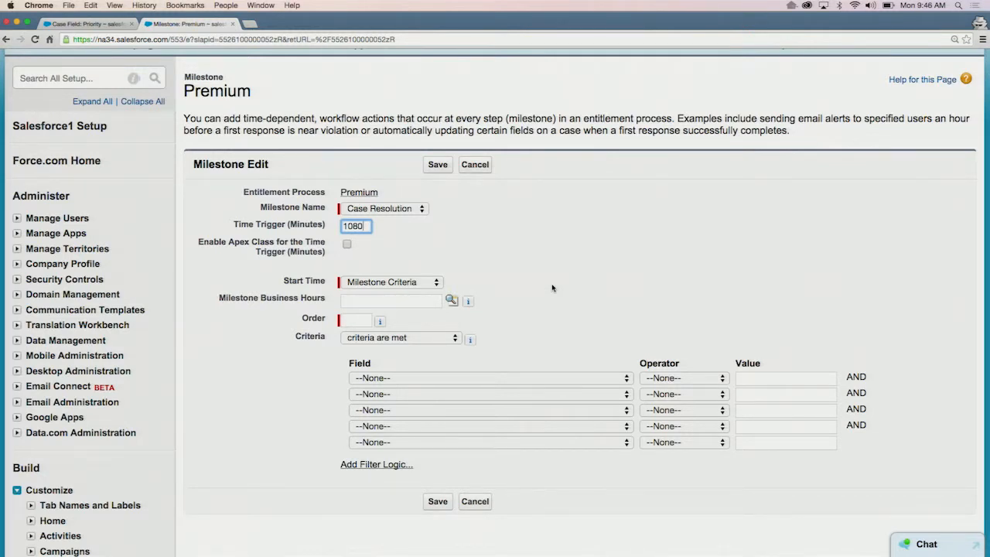
{"action": "left_click", "coordinate": [492, 248]}
{"action": "scroll", "coordinate": [492, 248], "scroll_direction": "down", "scroll_amount": 5}
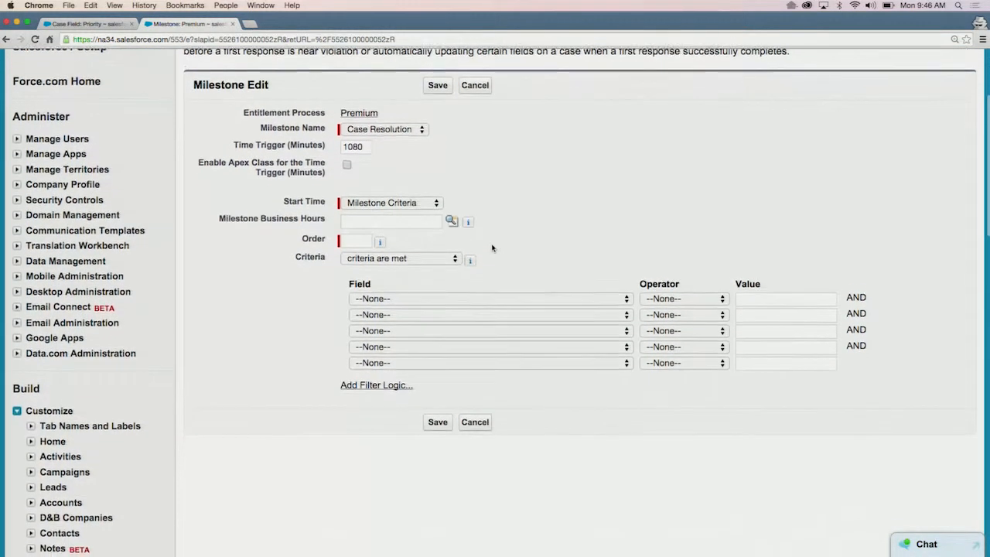
{"action": "scroll", "coordinate": [492, 247], "scroll_direction": "down", "scroll_amount": 1}
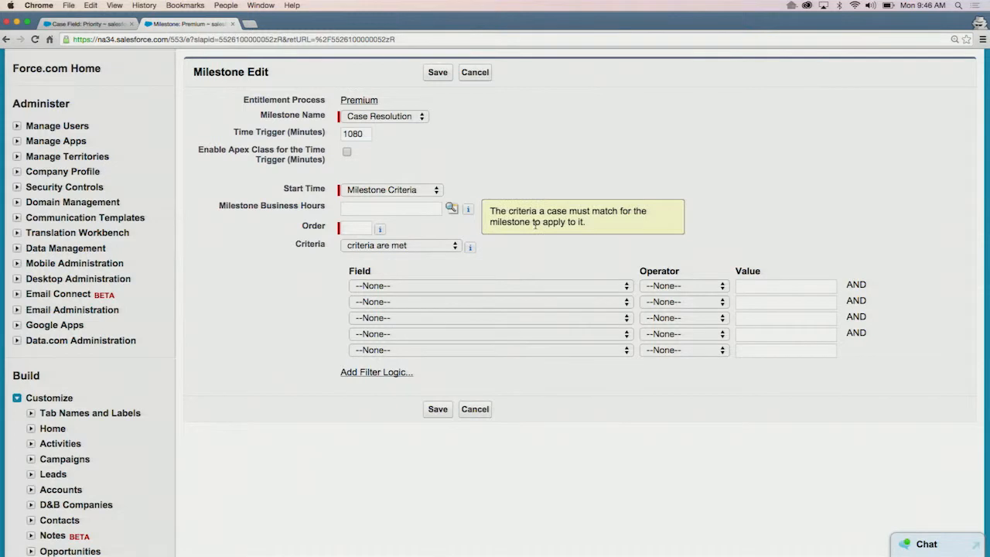
{"action": "left_click", "coordinate": [350, 226]}
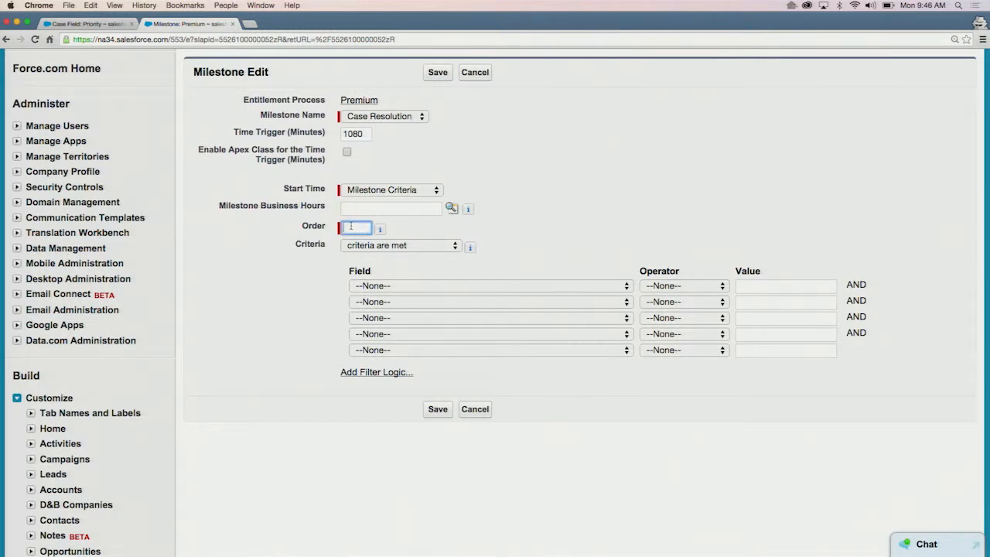
{"action": "type", "text": "3"}
{"action": "left_click", "coordinate": [564, 215]}
Add the criterion Case: Priority equals High to the 1080-minute Case Resolution milestone and save it
{"action": "left_click", "coordinate": [556, 287]}
{"action": "scroll", "coordinate": [540, 428], "scroll_direction": "down", "scroll_amount": 1}
{"action": "scroll", "coordinate": [539, 430], "scroll_direction": "down", "scroll_amount": 3}
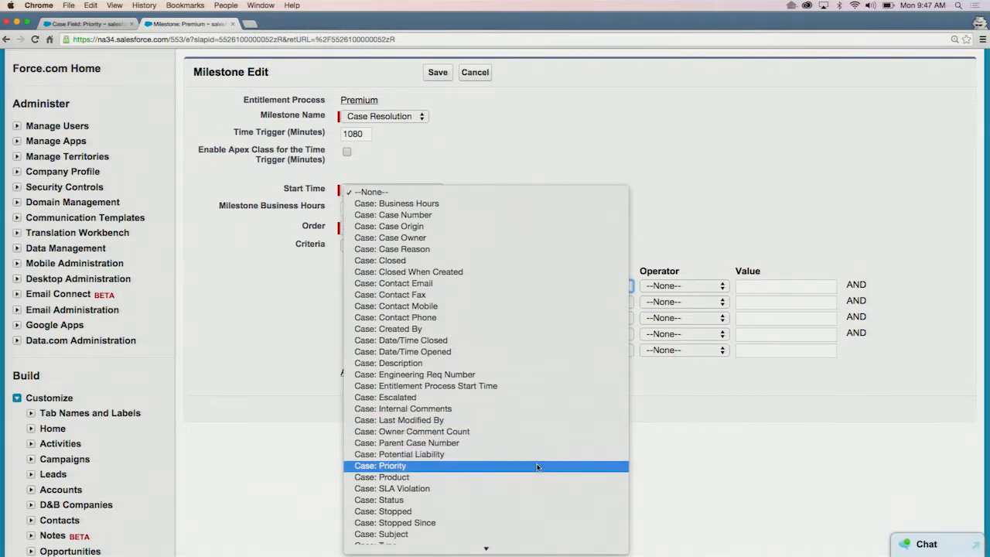
{"action": "left_click", "coordinate": [537, 466]}
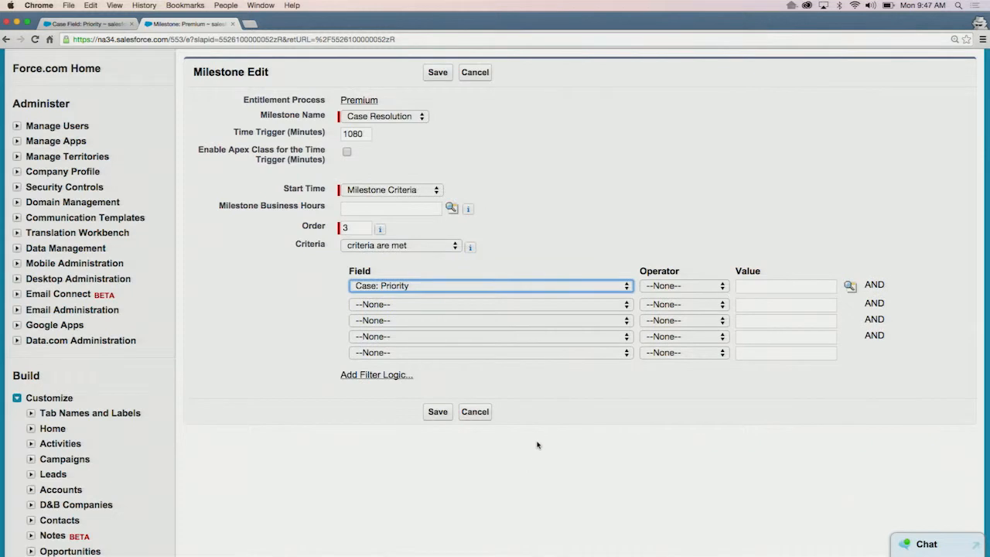
{"action": "left_click", "coordinate": [676, 286]}
{"action": "left_click", "coordinate": [681, 295]}
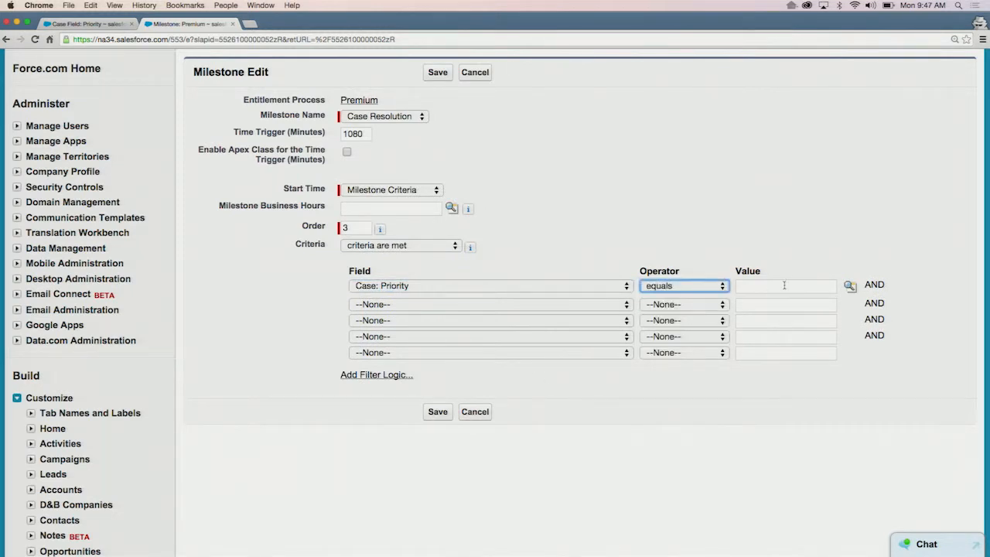
{"action": "left_click", "coordinate": [850, 286]}
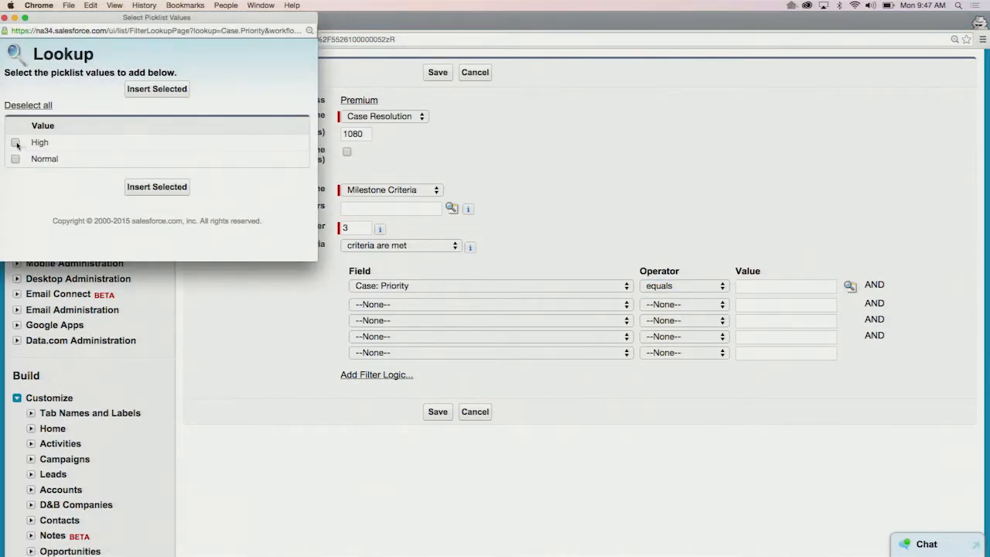
{"action": "left_click", "coordinate": [158, 187]}
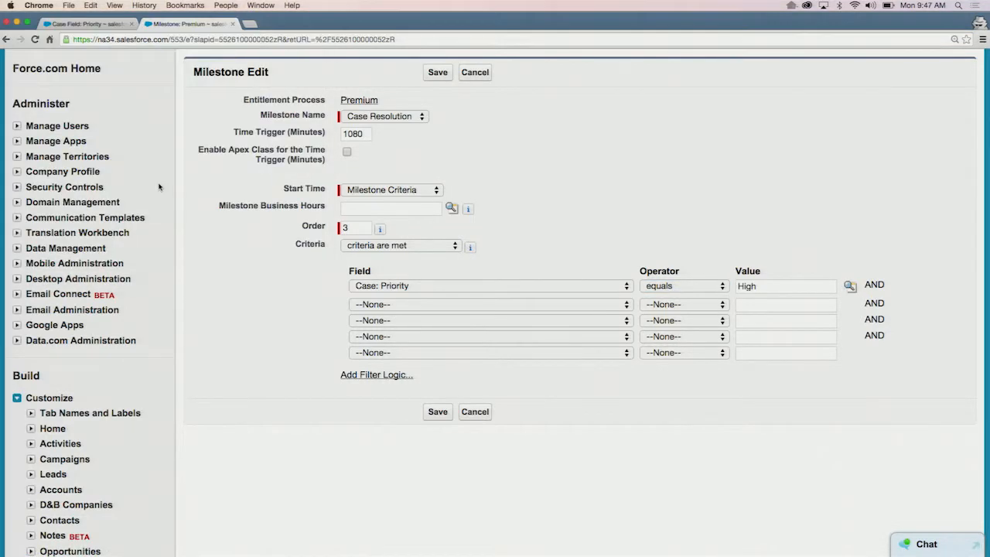
{"action": "left_click", "coordinate": [438, 413]}
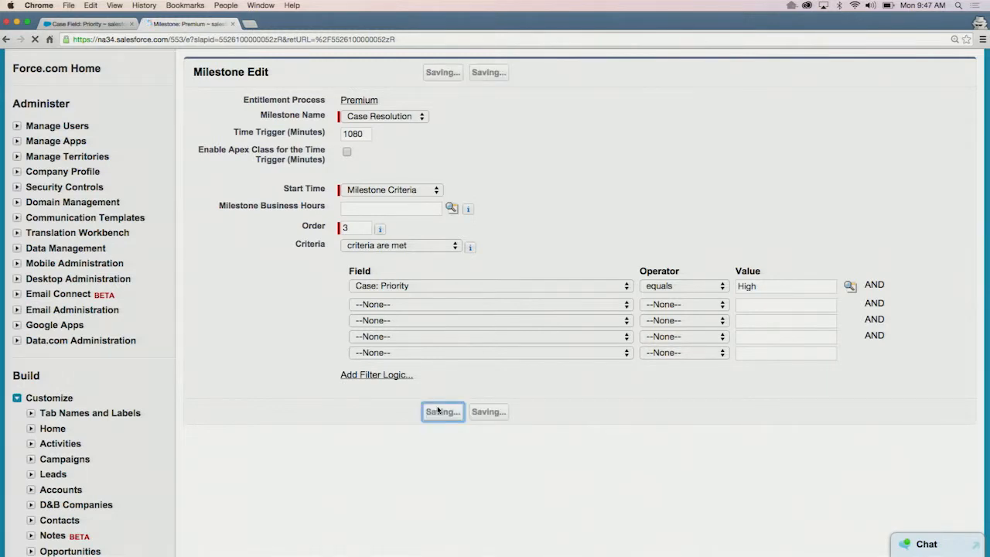
Add another Case Resolution milestone to the Premium process with a time trigger of 3240 minutes and order 4
{"action": "scroll", "coordinate": [611, 357], "scroll_direction": "down", "scroll_amount": 5}
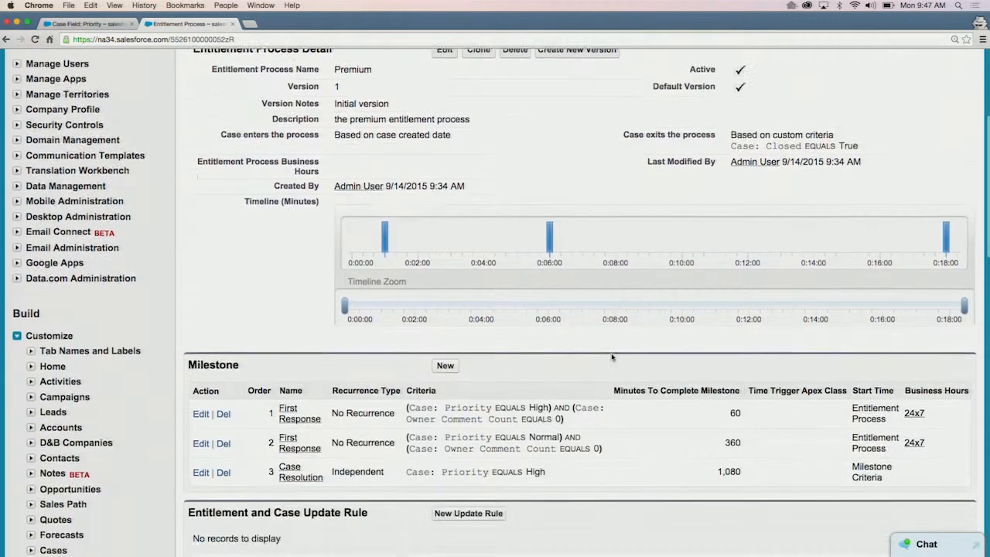
{"action": "left_click", "coordinate": [447, 310]}
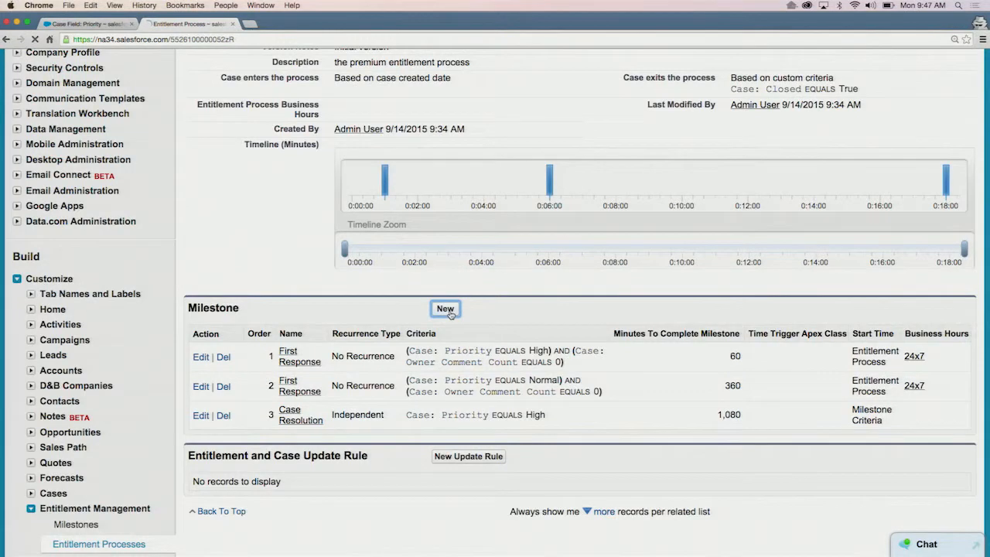
{"action": "left_click", "coordinate": [384, 288]}
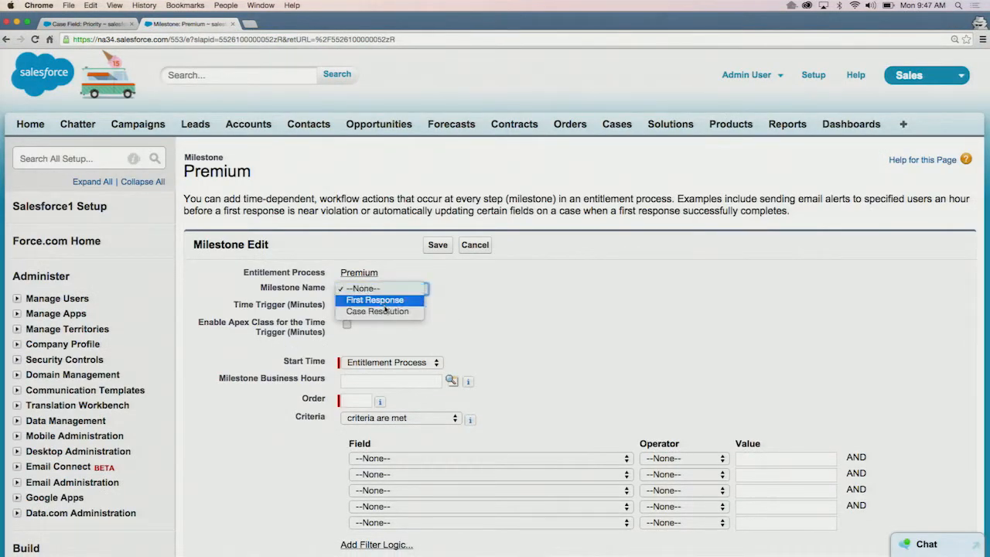
{"action": "left_click", "coordinate": [385, 312]}
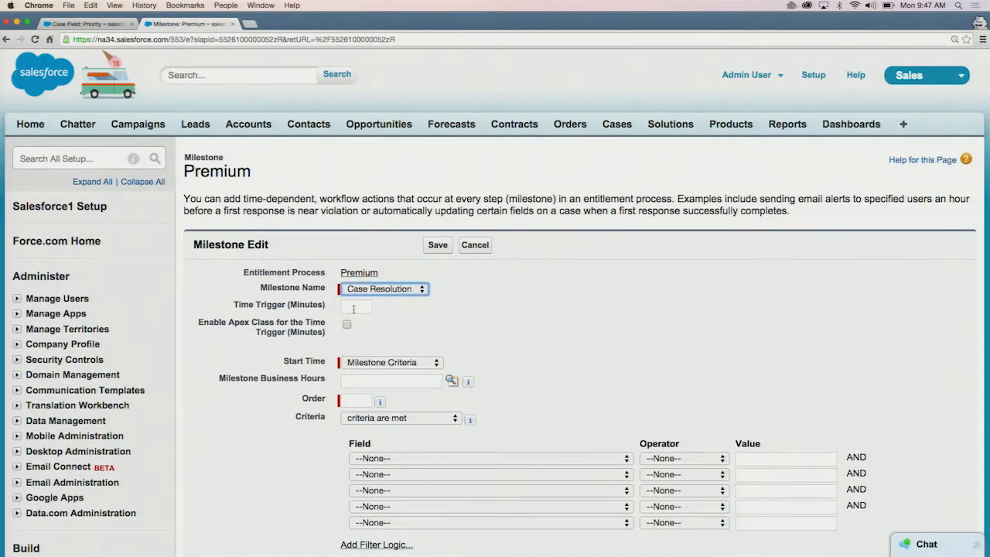
{"action": "left_click", "coordinate": [354, 308]}
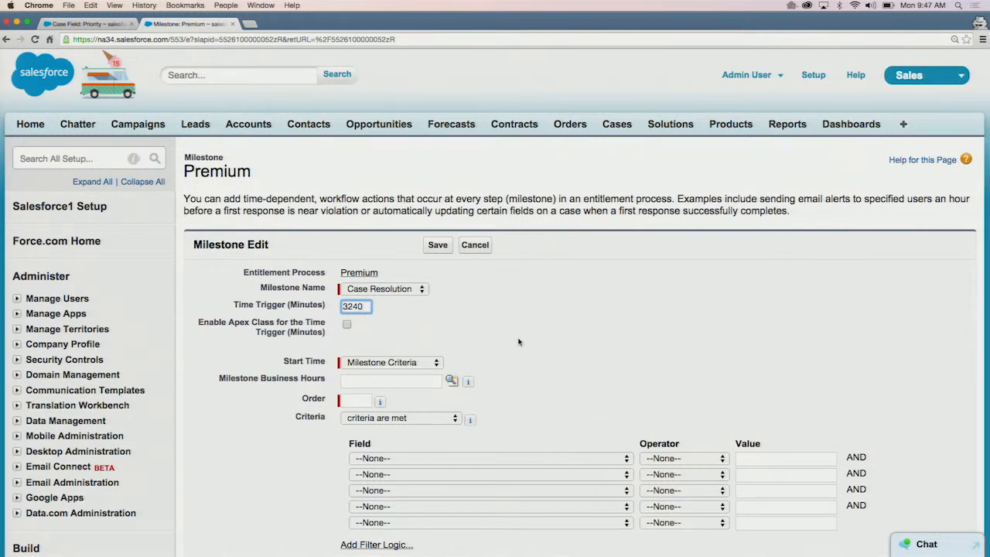
{"action": "scroll", "coordinate": [425, 314], "scroll_direction": "down", "scroll_amount": 2}
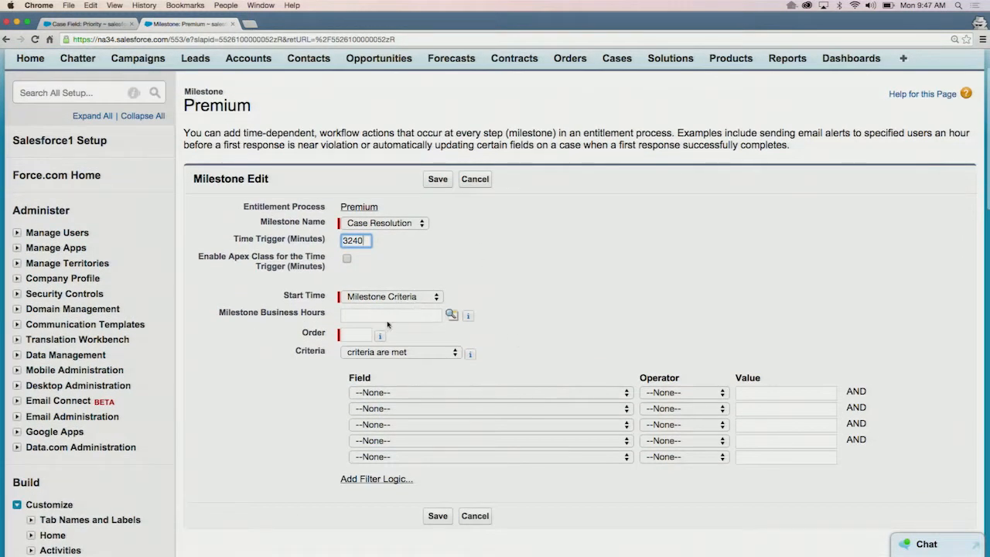
{"action": "left_click", "coordinate": [361, 334]}
{"action": "type", "text": "4"}
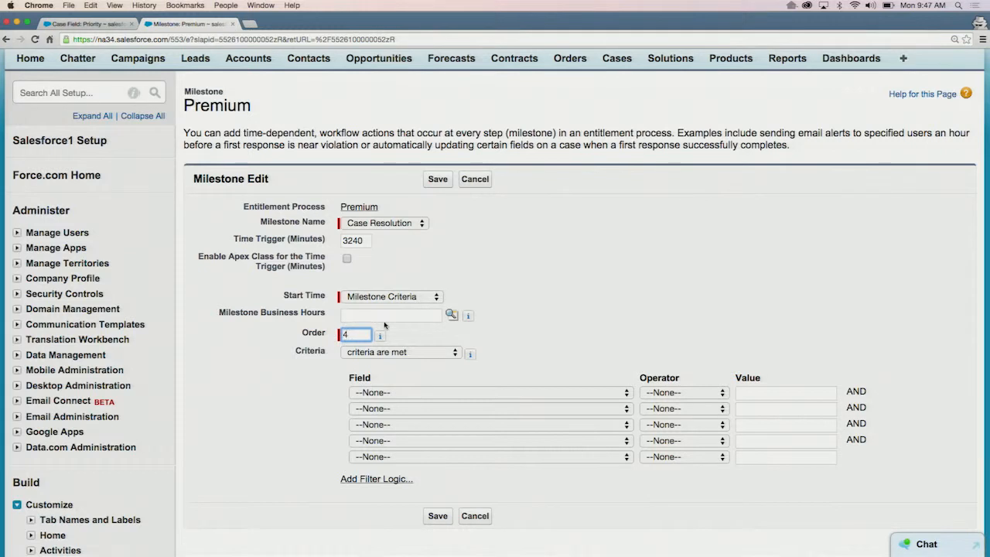
Add the criterion Case: Priority equals Normal to the 3240-minute Case Resolution milestone and save it
{"action": "left_click", "coordinate": [571, 396]}
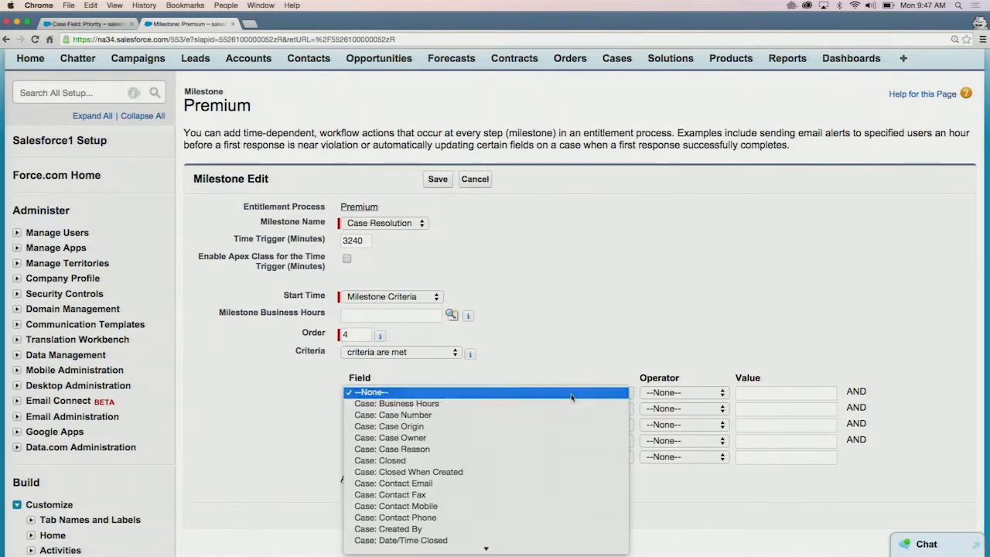
{"action": "scroll", "coordinate": [526, 457], "scroll_direction": "down", "scroll_amount": 5}
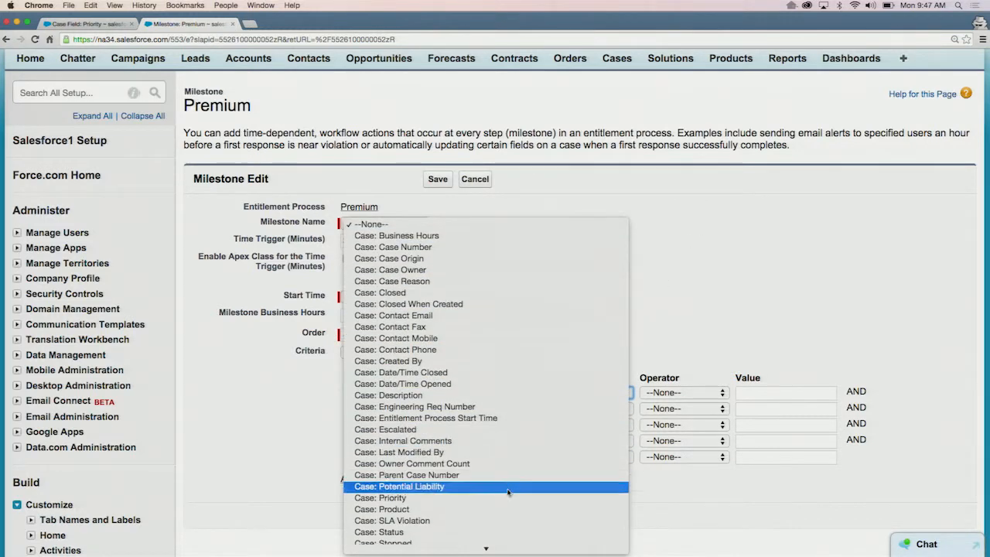
{"action": "left_click", "coordinate": [507, 501]}
{"action": "left_click", "coordinate": [697, 392]}
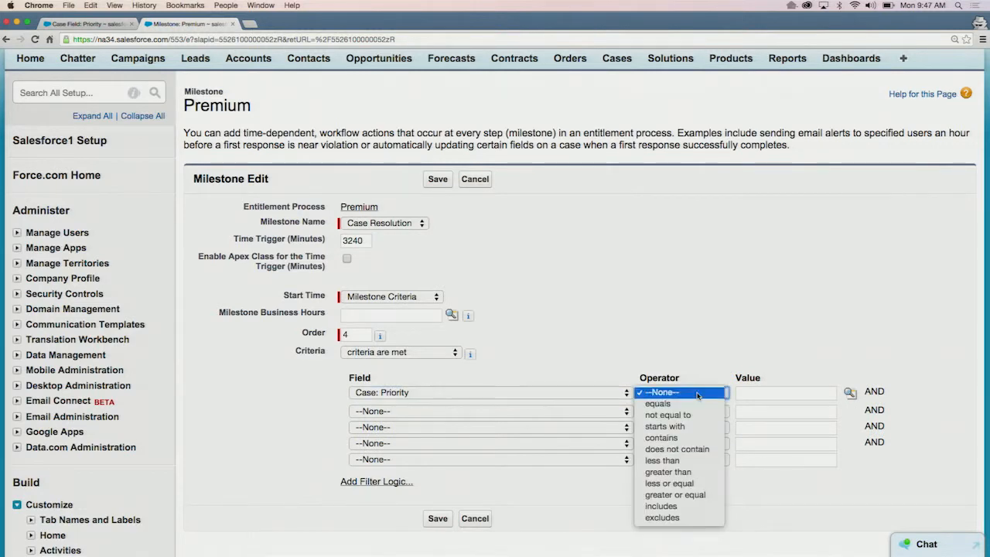
{"action": "left_click", "coordinate": [694, 403]}
{"action": "left_click", "coordinate": [850, 393]}
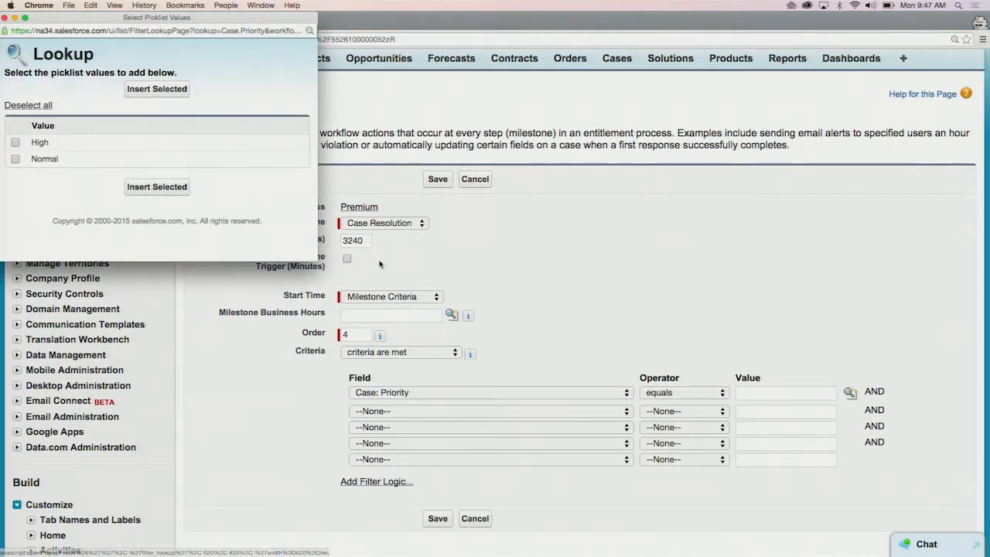
{"action": "left_click", "coordinate": [15, 158]}
{"action": "left_click", "coordinate": [149, 187]}
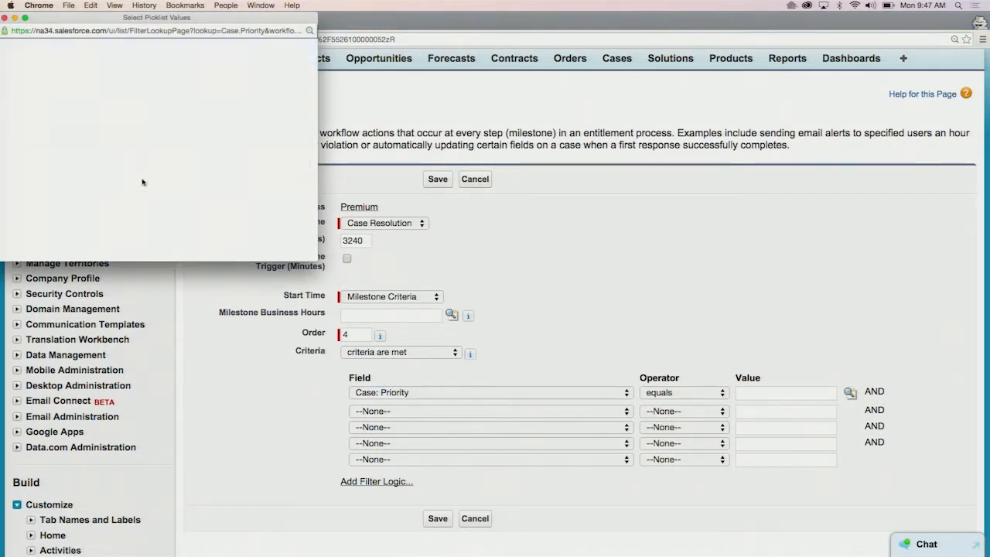
{"action": "left_click", "coordinate": [438, 179]}
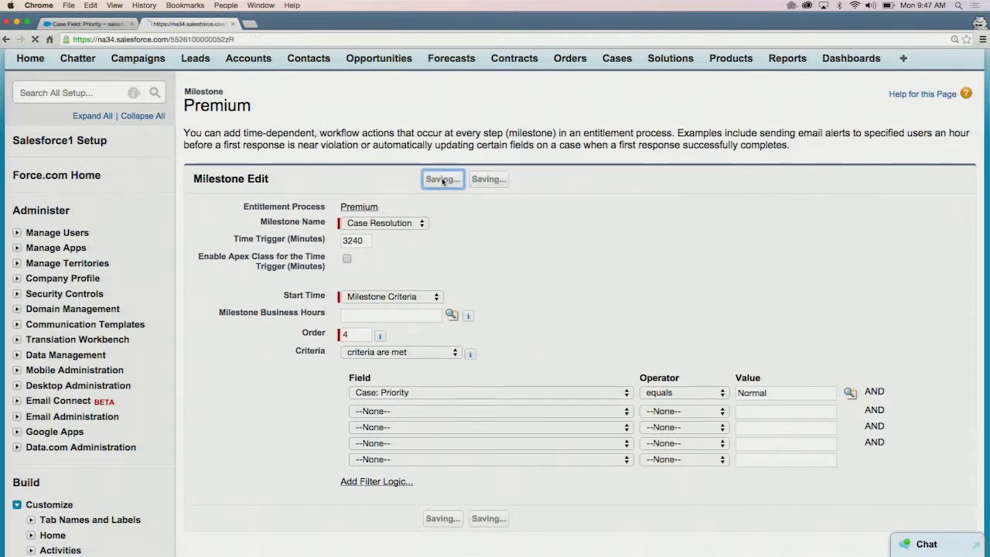
Review the Premium entitlement process's timeline, details and milestone list
{"action": "scroll", "coordinate": [437, 247], "scroll_direction": "down", "scroll_amount": 5}
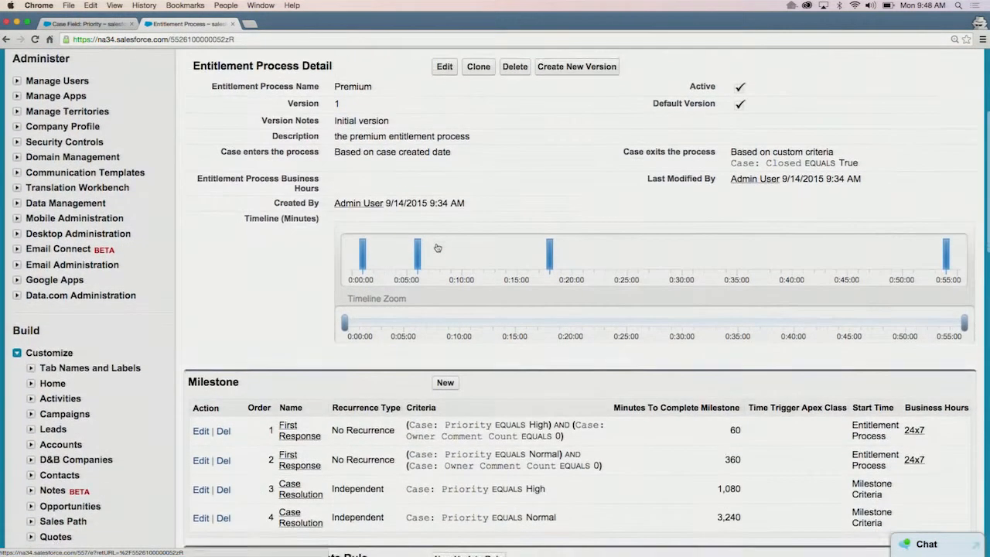
{"action": "scroll", "coordinate": [437, 247], "scroll_direction": "up", "scroll_amount": 1}
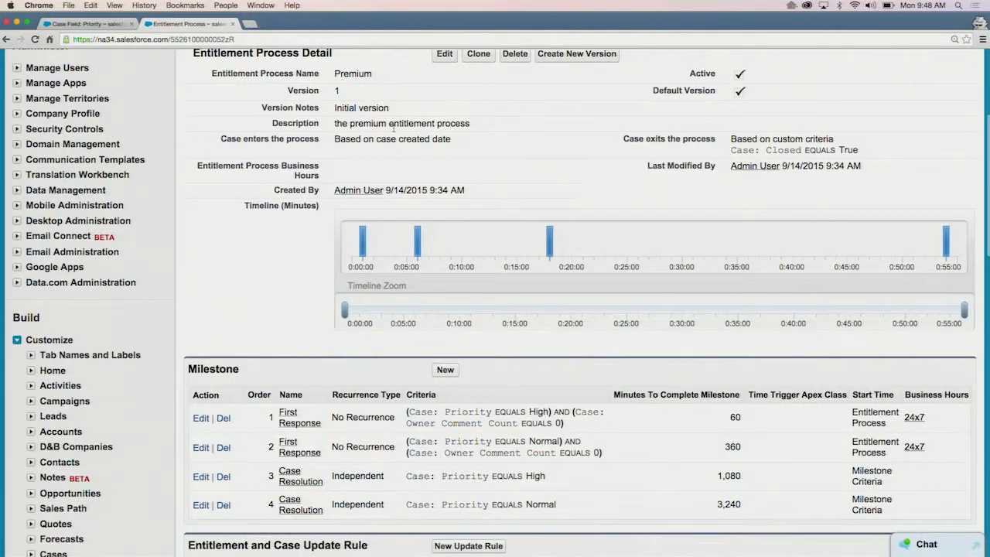
{"action": "scroll", "coordinate": [394, 129], "scroll_direction": "down", "scroll_amount": 4}
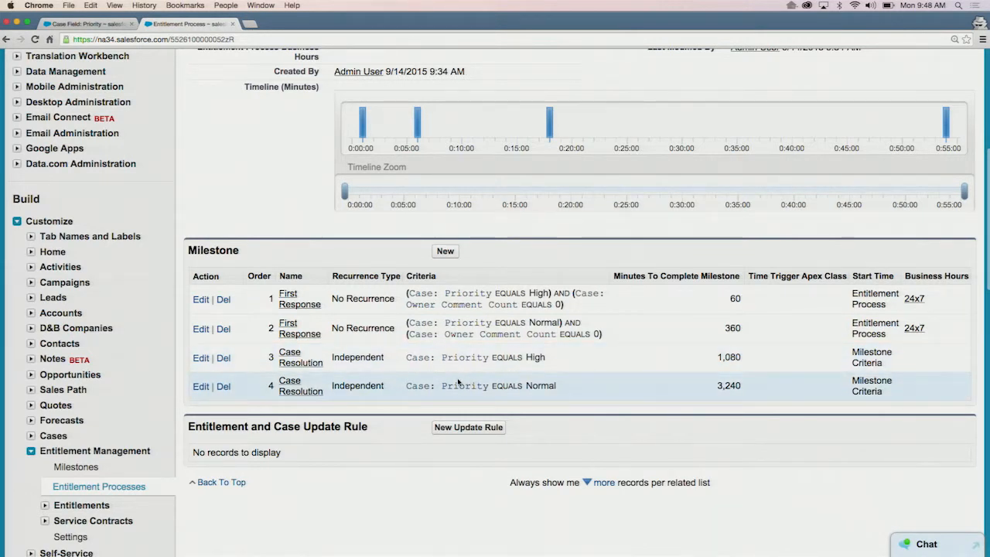
{"action": "scroll", "coordinate": [390, 360], "scroll_direction": "up", "scroll_amount": 5}
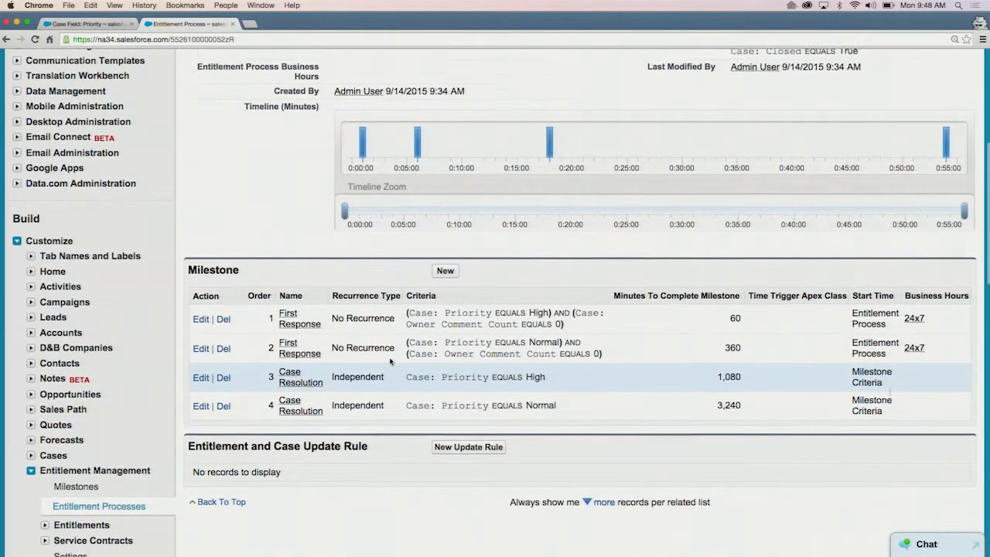
{"action": "scroll", "coordinate": [389, 360], "scroll_direction": "up", "scroll_amount": 3}
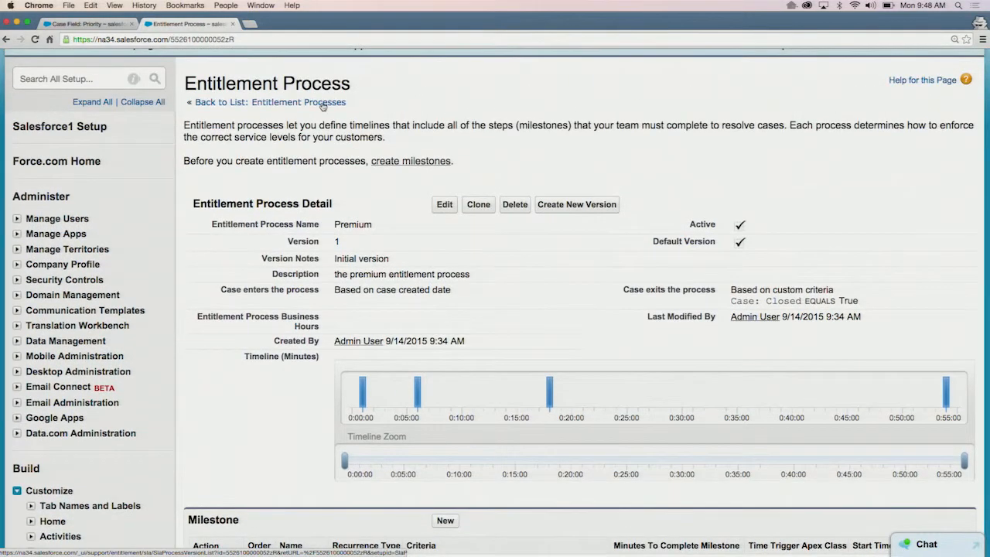
Start a new entitlement process named Standard with the description "The standard entitlement process"
{"action": "left_click", "coordinate": [322, 104]}
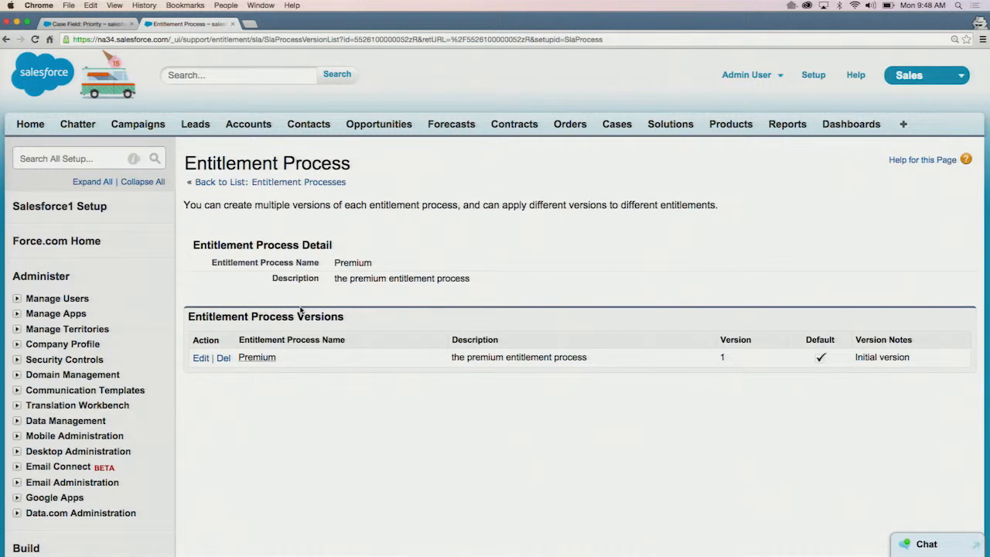
{"action": "left_click", "coordinate": [259, 184]}
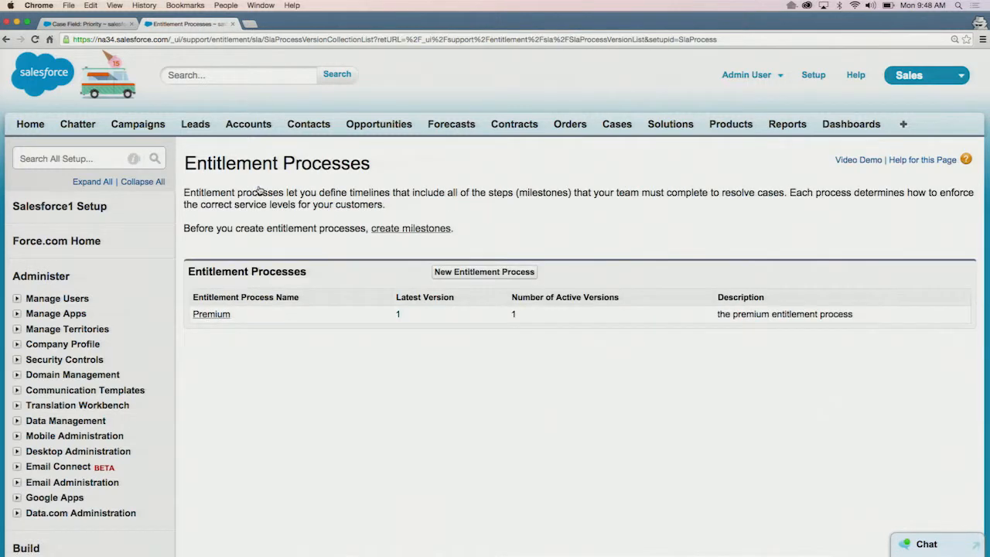
{"action": "left_click", "coordinate": [450, 276]}
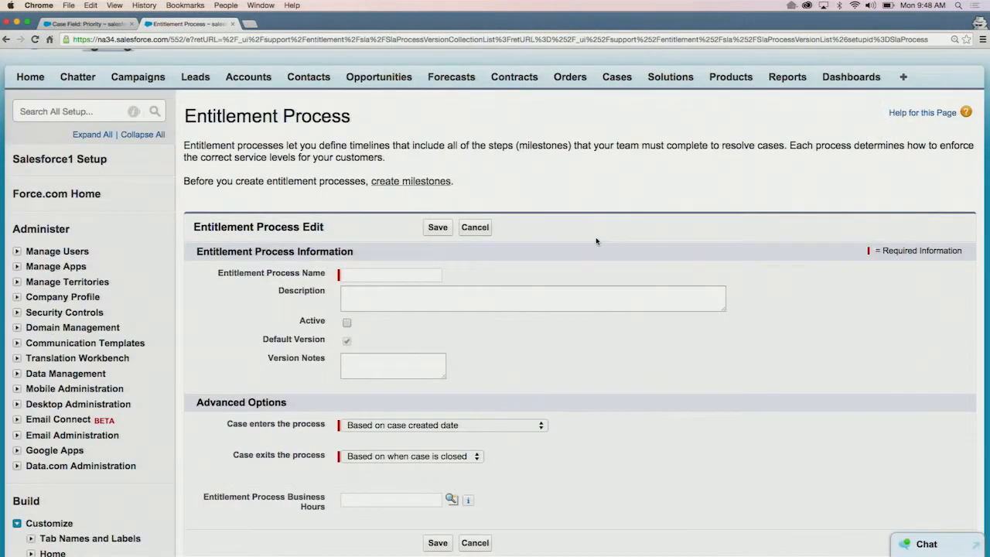
{"action": "left_click", "coordinate": [413, 273]}
{"action": "type", "text": "Standard"}
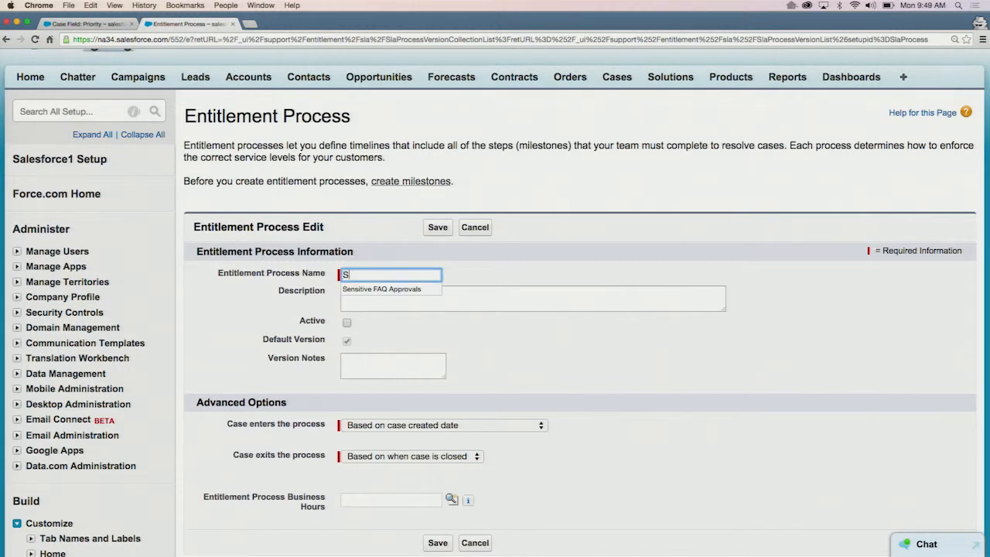
{"action": "left_click", "coordinate": [437, 297]}
{"action": "type", "text": "The st"}
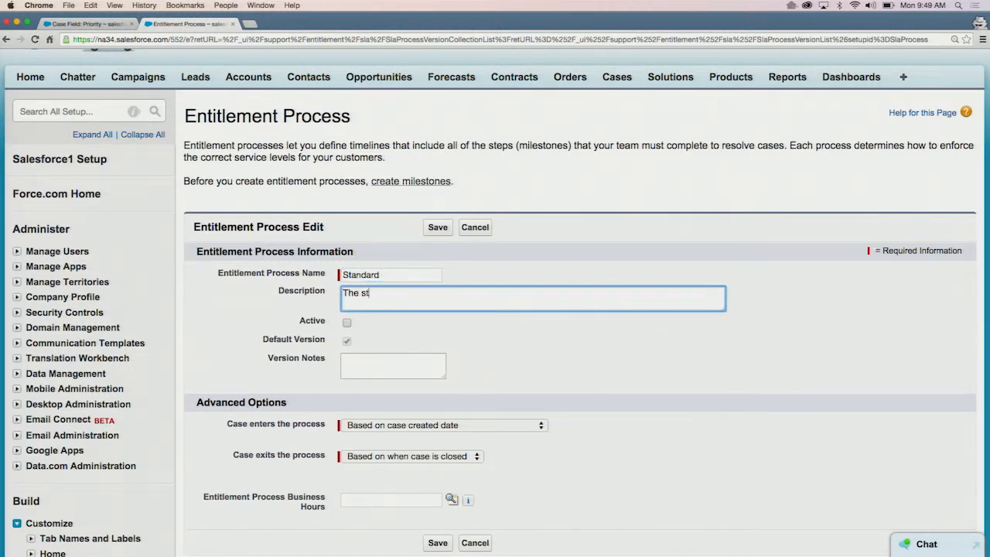
{"action": "type", "text": "andard ene"}
{"action": "type", "text": "itlement process"}
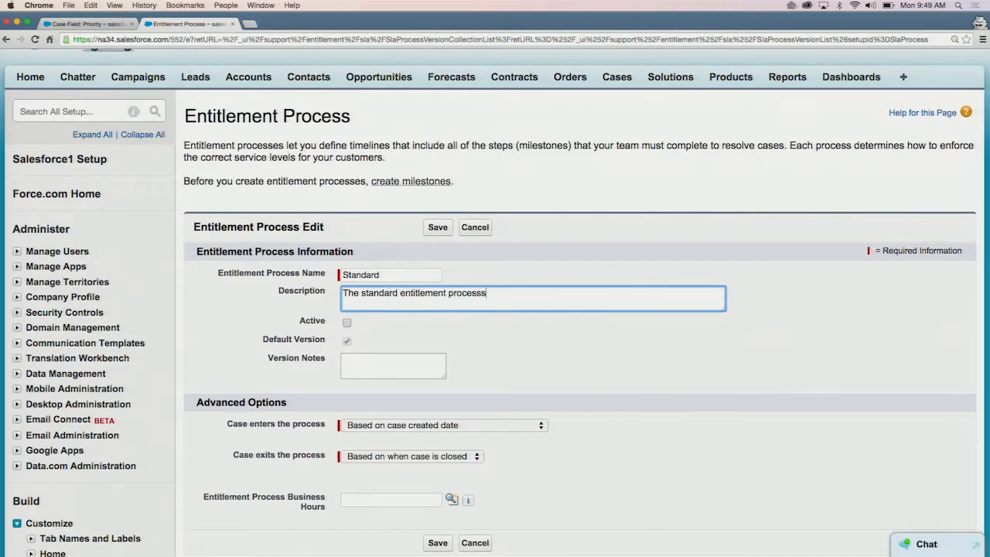
Make the Standard process active, enter the version notes "Initial version" and save the process
{"action": "left_click", "coordinate": [346, 323]}
{"action": "left_click", "coordinate": [426, 372]}
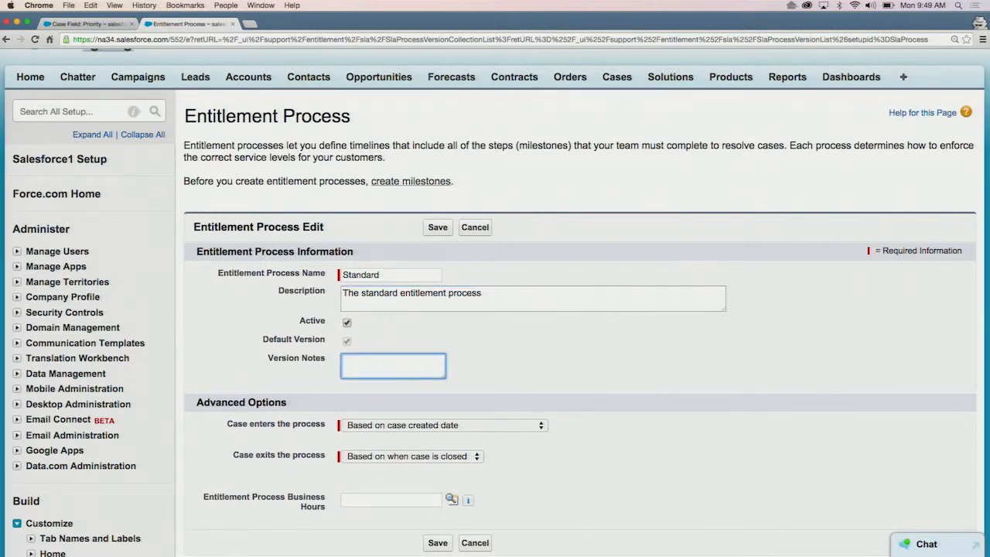
{"action": "type", "text": "Initial version"}
{"action": "scroll", "coordinate": [510, 352], "scroll_direction": "down", "scroll_amount": 2}
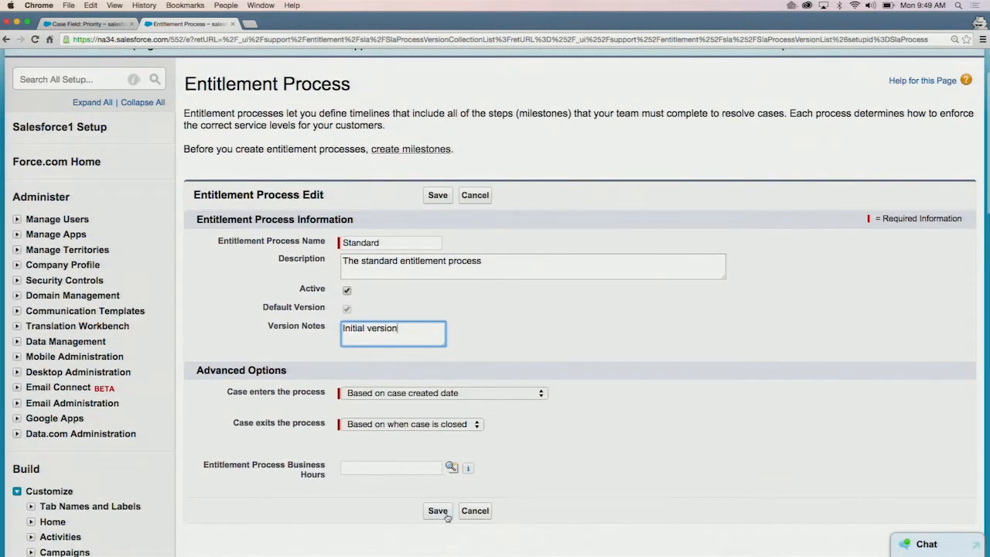
{"action": "left_click", "coordinate": [446, 516]}
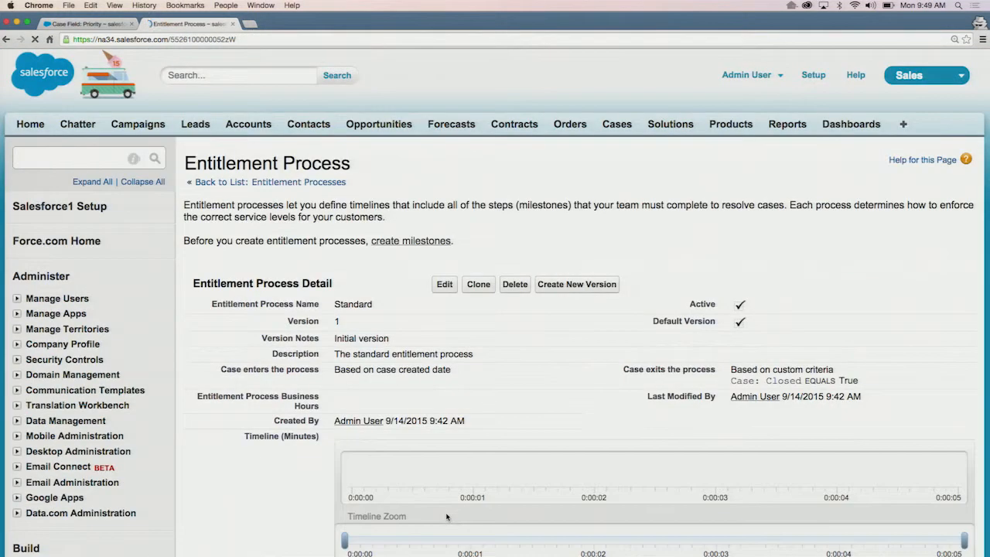
Add a First Response milestone to the Standard process with a time trigger of 240 minutes and order 1
{"action": "scroll", "coordinate": [346, 367], "scroll_direction": "down", "scroll_amount": 6}
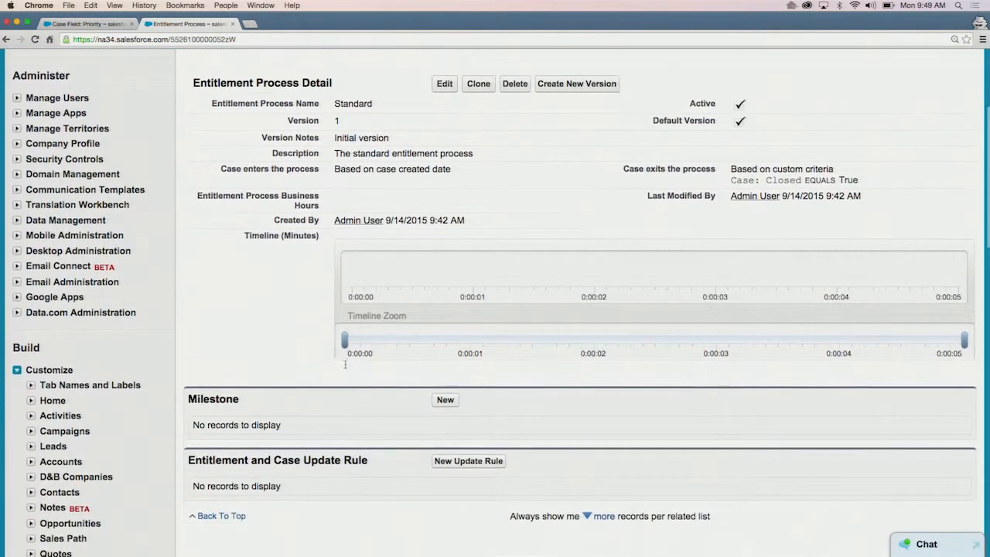
{"action": "scroll", "coordinate": [346, 368], "scroll_direction": "down", "scroll_amount": 1}
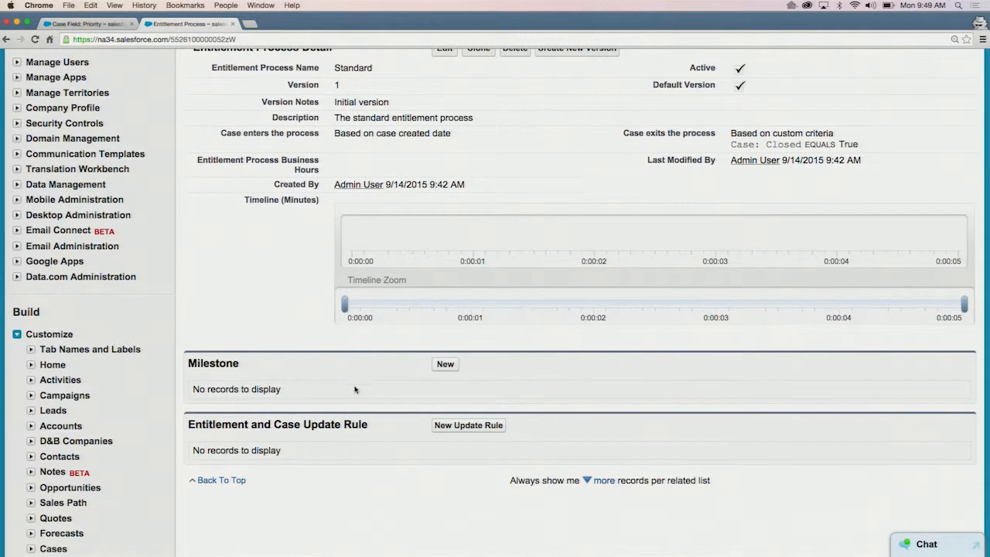
{"action": "left_click", "coordinate": [445, 364]}
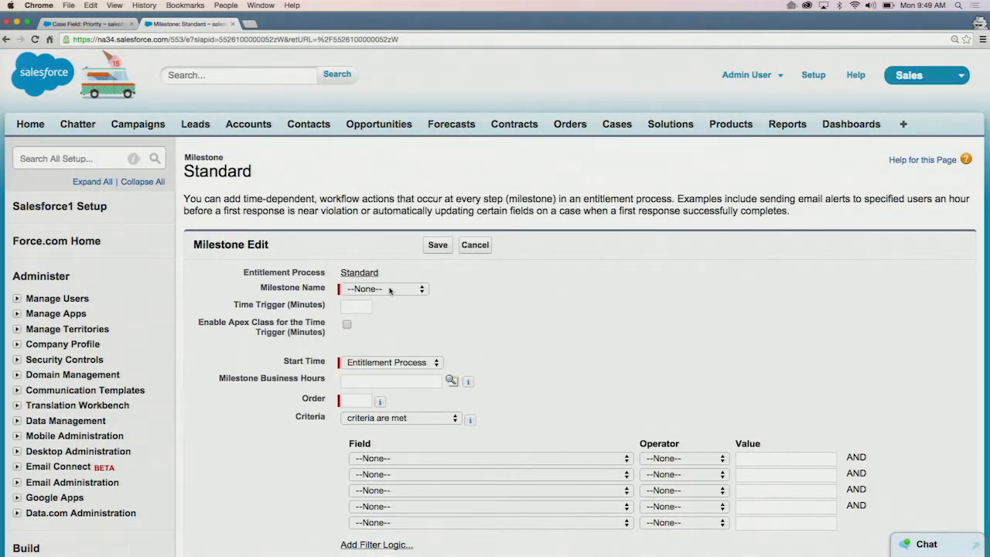
{"action": "left_click", "coordinate": [390, 290]}
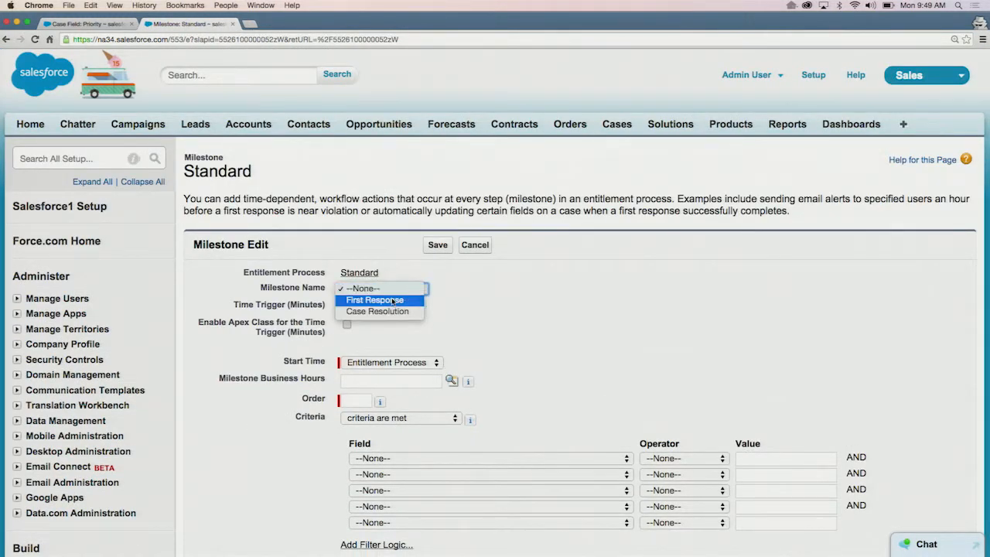
{"action": "left_click", "coordinate": [395, 301]}
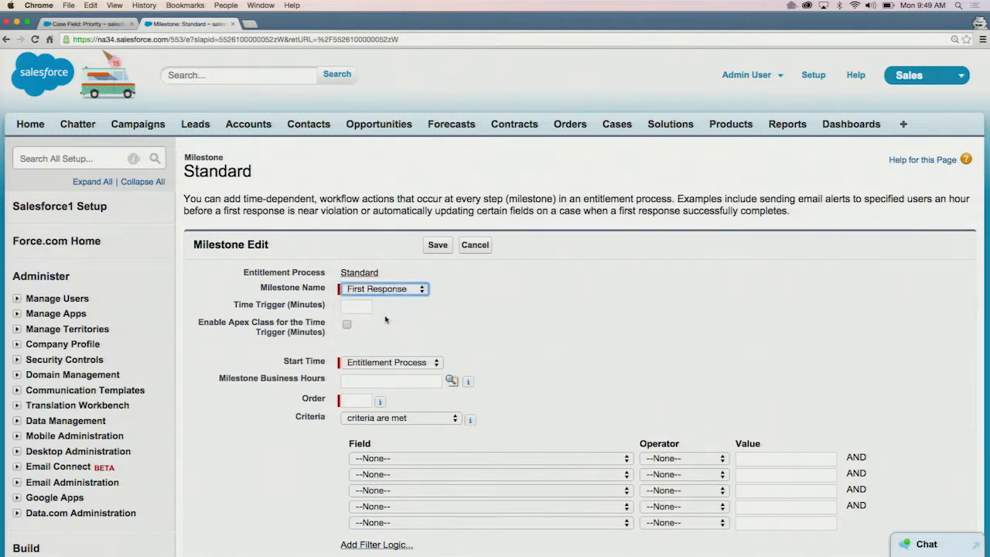
{"action": "left_click", "coordinate": [351, 309]}
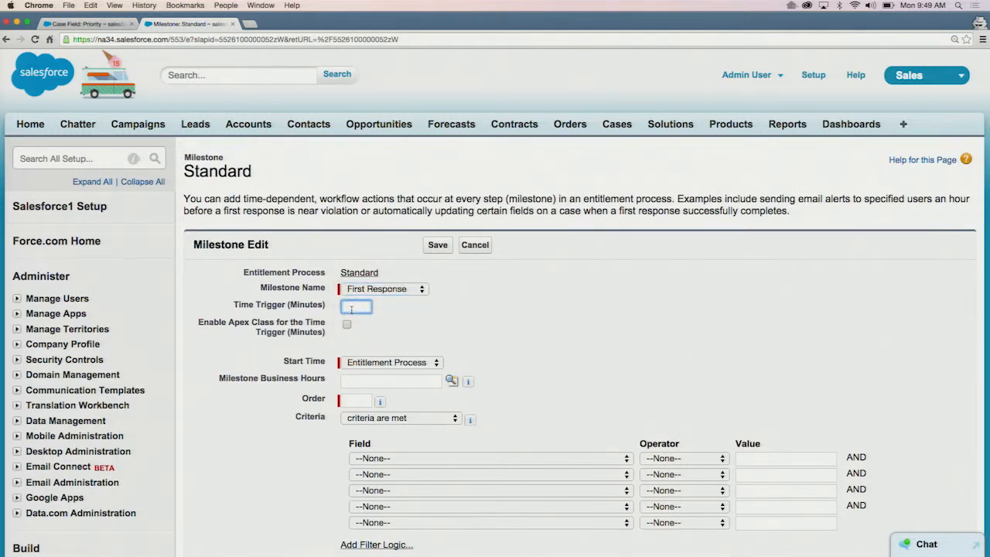
{"action": "type", "text": "240"}
{"action": "left_click", "coordinate": [363, 402]}
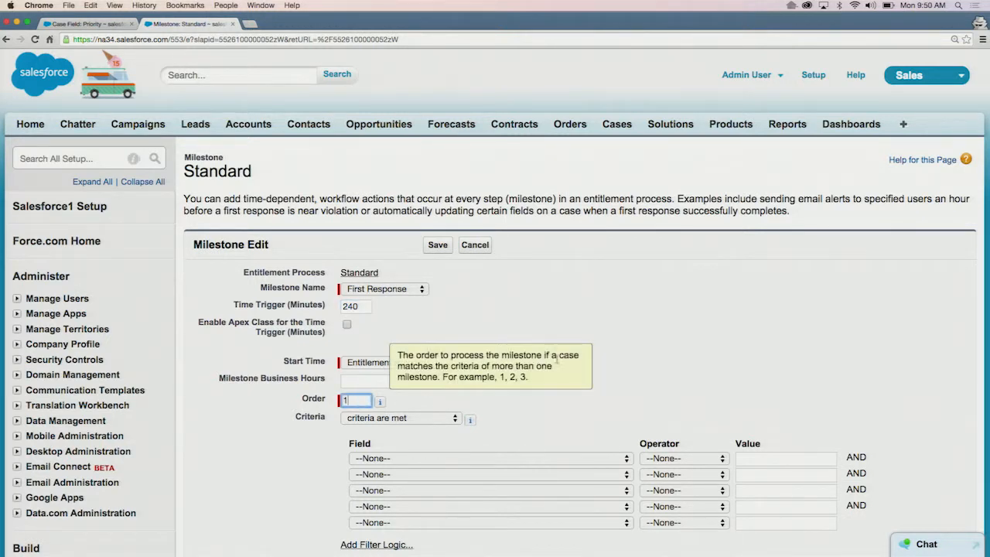
Add the criterion Case: Priority equals High to the 240-minute First Response milestone
{"action": "scroll", "coordinate": [636, 399], "scroll_direction": "down", "scroll_amount": 1}
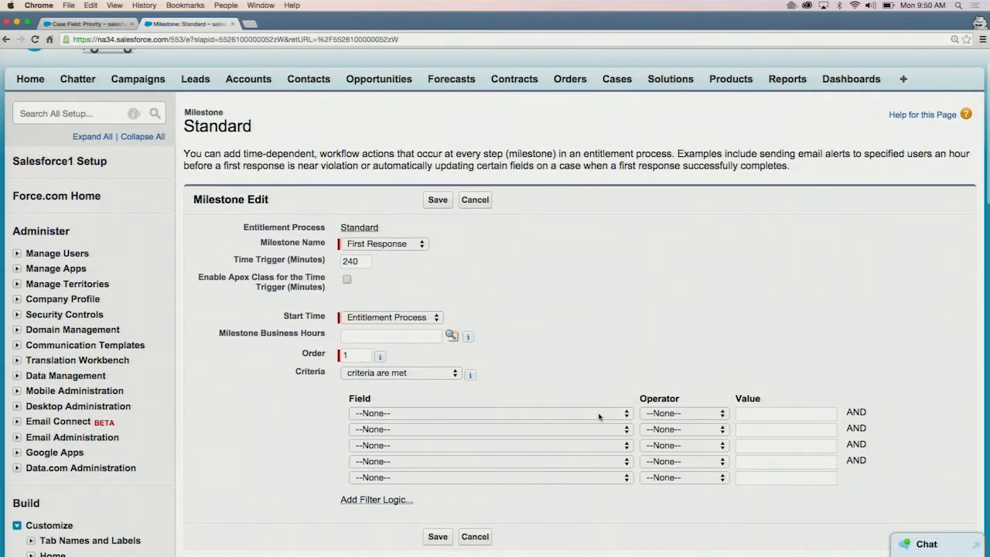
{"action": "left_click", "coordinate": [601, 418]}
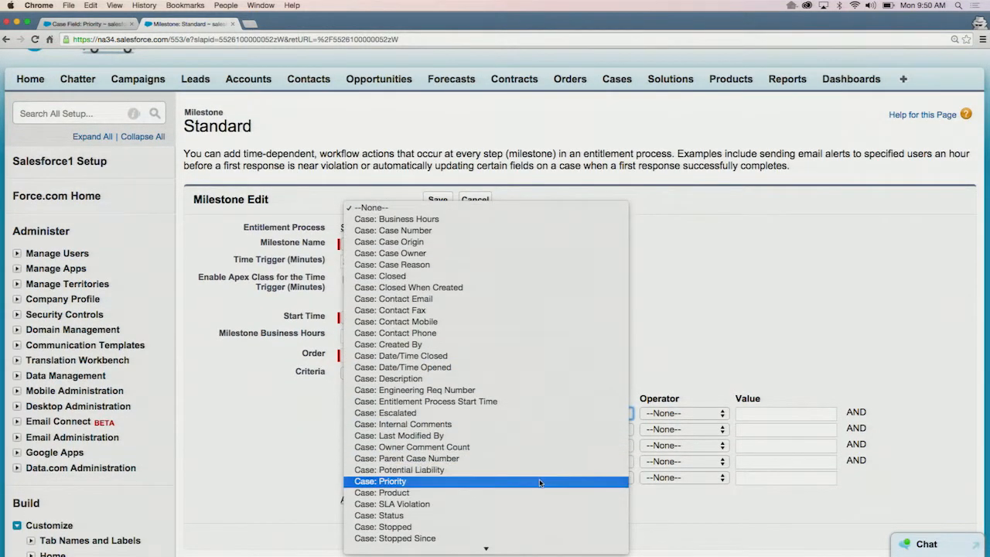
{"action": "left_click", "coordinate": [541, 481]}
{"action": "left_click", "coordinate": [680, 414]}
{"action": "left_click", "coordinate": [681, 425]}
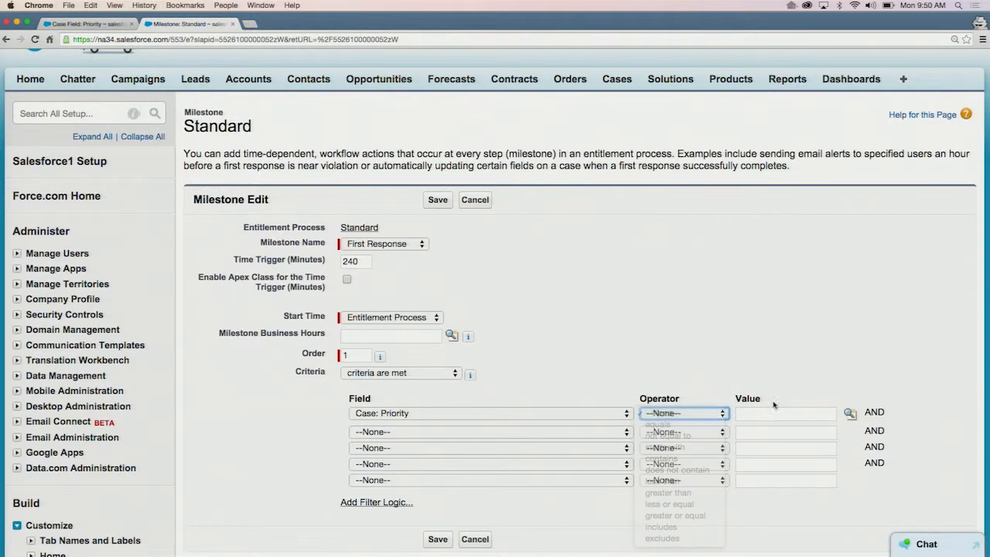
{"action": "left_click", "coordinate": [849, 413]}
{"action": "left_click", "coordinate": [16, 143]}
{"action": "left_click", "coordinate": [142, 186]}
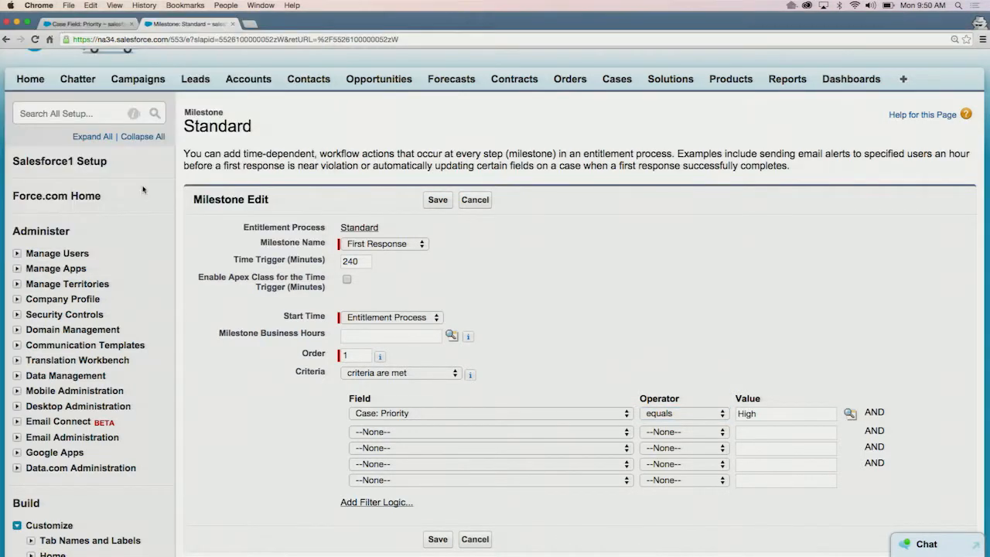
Add a second criterion, Case: Owner Comment Count equals 0, to the 240-minute First Response milestone and save it
{"action": "left_click", "coordinate": [404, 432]}
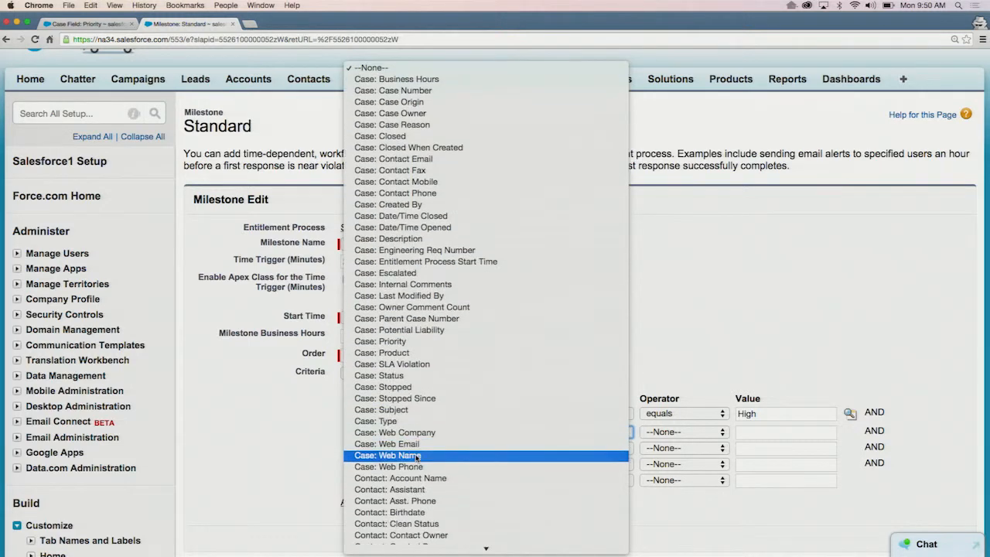
{"action": "left_click", "coordinate": [430, 307]}
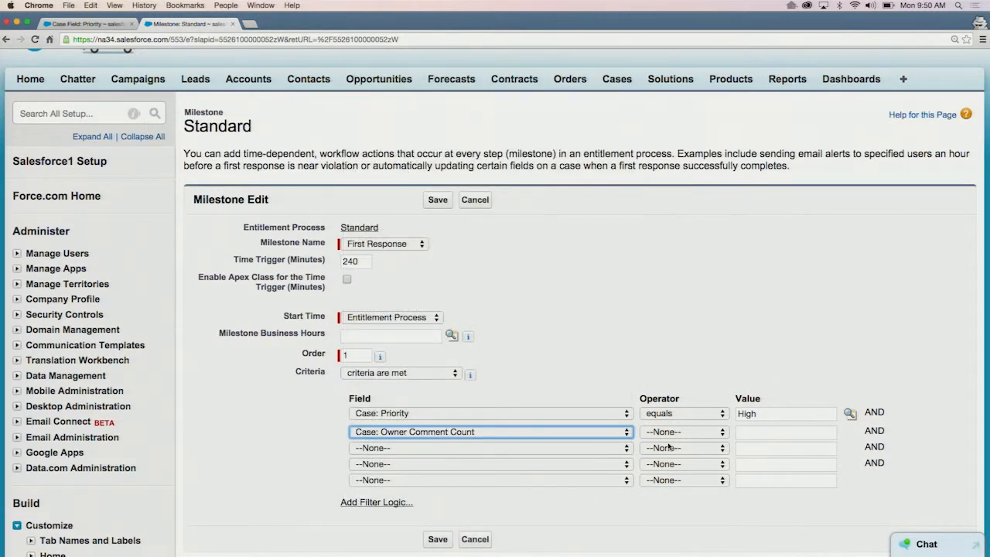
{"action": "left_click", "coordinate": [673, 434]}
{"action": "left_click", "coordinate": [673, 443]}
{"action": "left_click", "coordinate": [741, 430]}
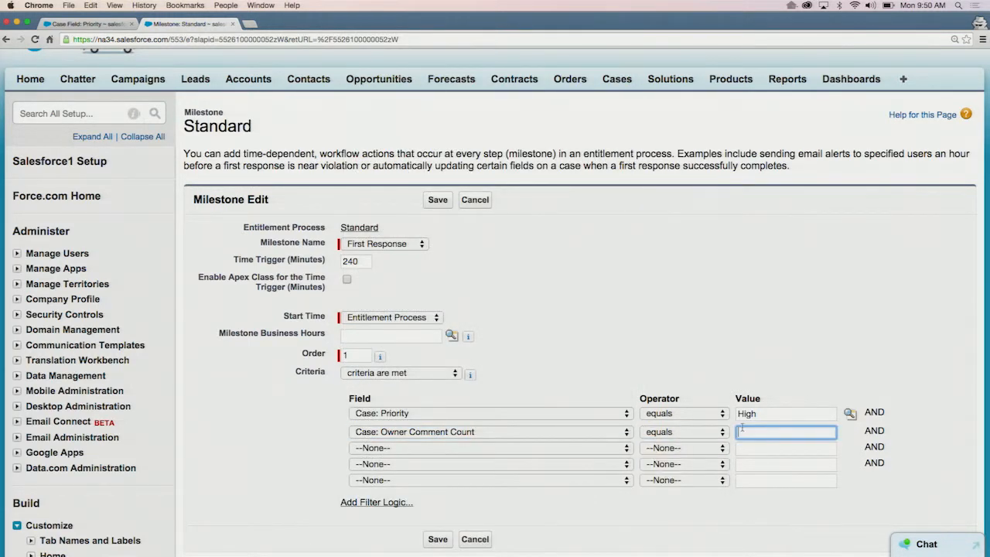
{"action": "left_click", "coordinate": [443, 199]}
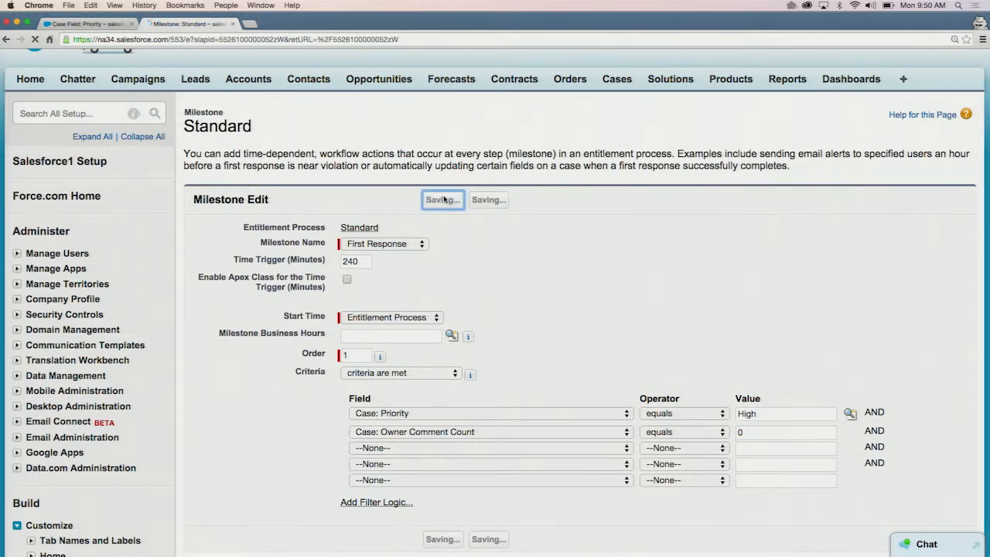
Add another First Response milestone to the Standard process with a time trigger of 720 minutes and order 2
{"action": "scroll", "coordinate": [439, 318], "scroll_direction": "down", "scroll_amount": 5}
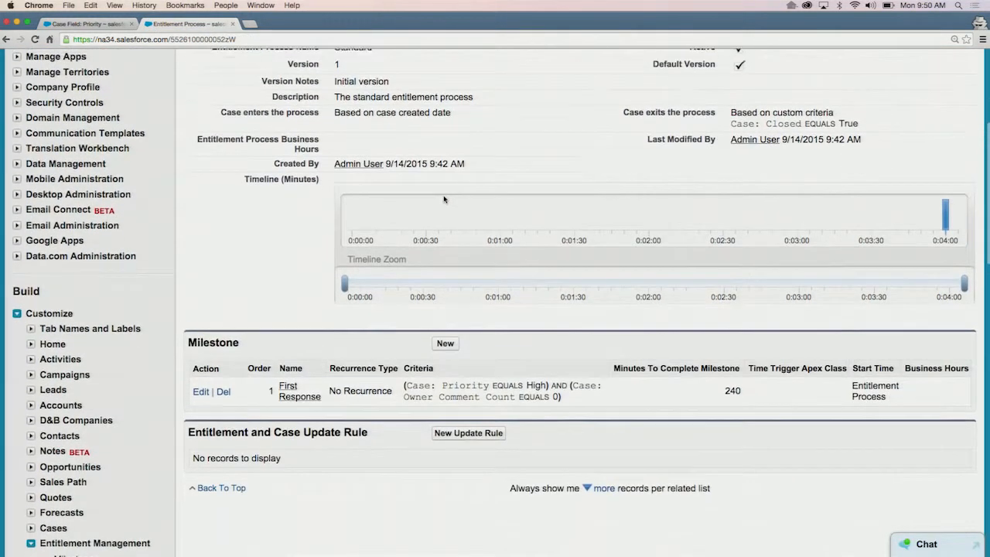
{"action": "left_click", "coordinate": [447, 338]}
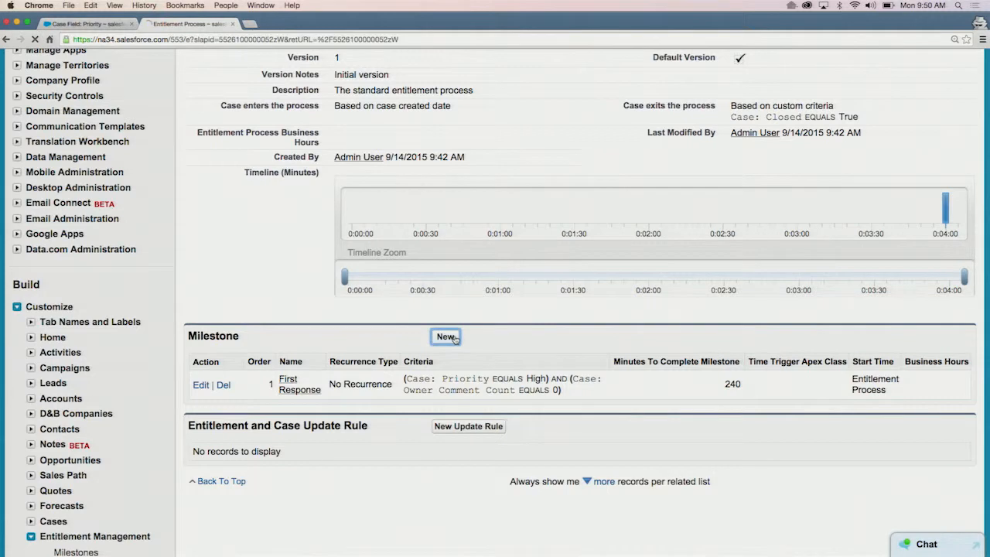
{"action": "left_click", "coordinate": [369, 291]}
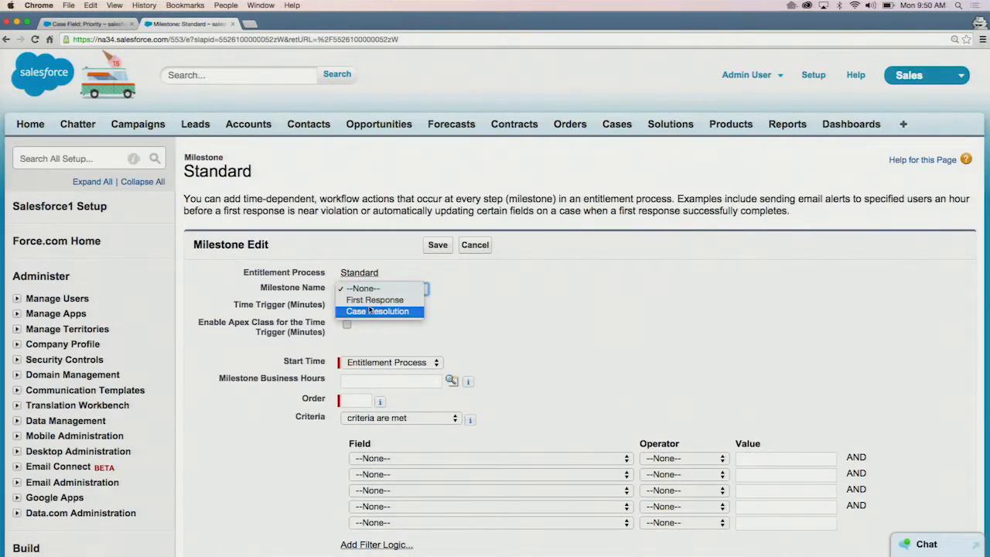
{"action": "left_click", "coordinate": [372, 300]}
{"action": "left_click", "coordinate": [368, 306]}
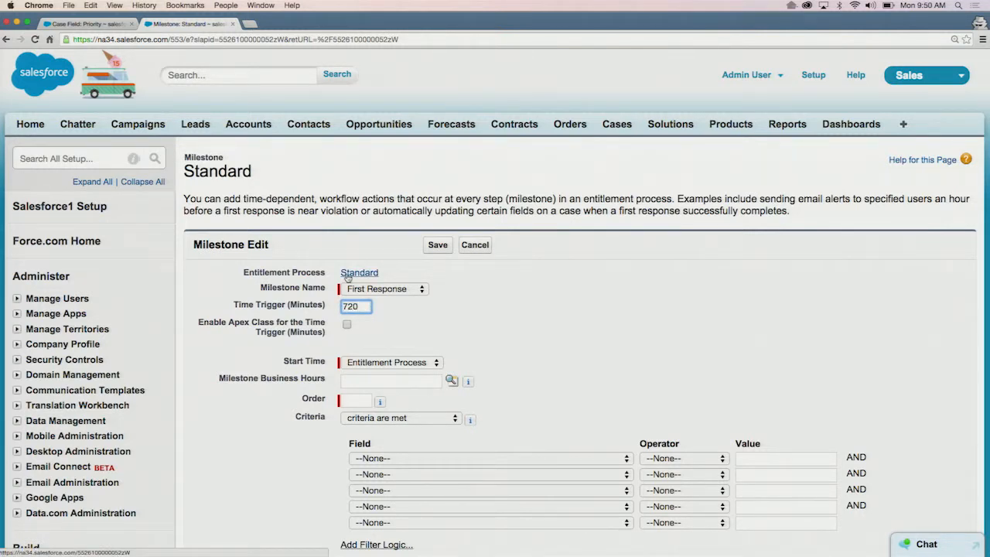
{"action": "scroll", "coordinate": [431, 326], "scroll_direction": "down", "scroll_amount": 2}
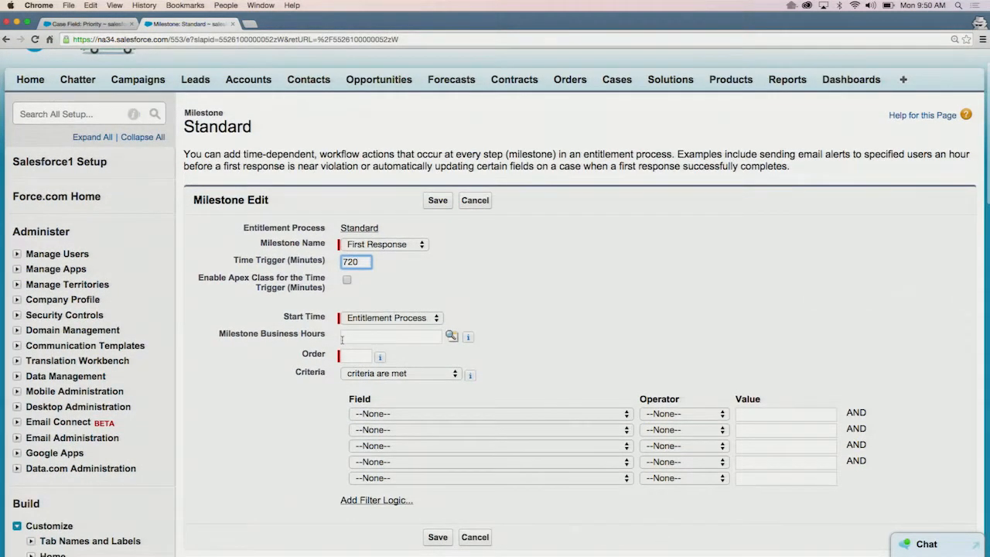
{"action": "left_click", "coordinate": [357, 358]}
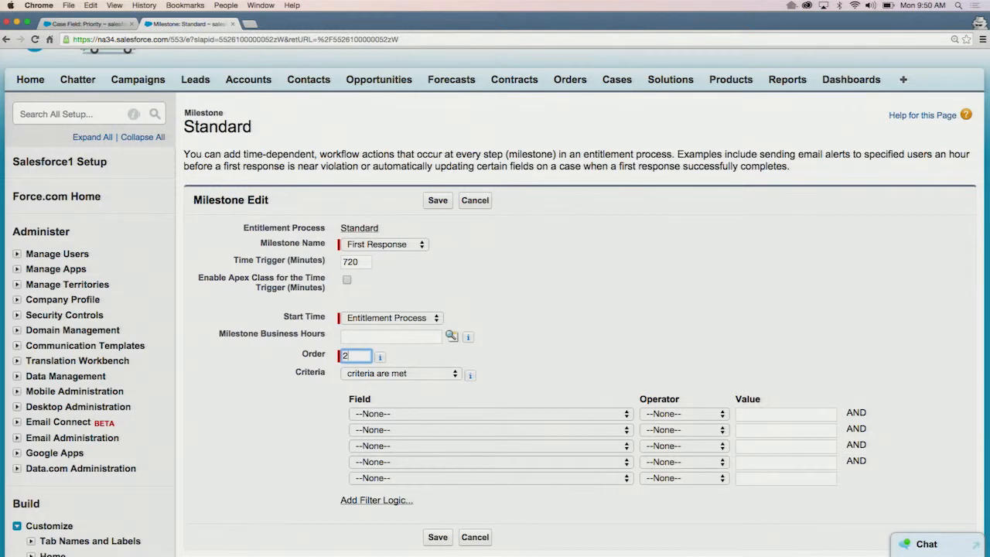
{"action": "left_click", "coordinate": [563, 271]}
Add the criterion Case: Priority equals Normal to the 720-minute First Response milestone
{"action": "left_click", "coordinate": [521, 414]}
{"action": "scroll", "coordinate": [516, 429], "scroll_direction": "down", "scroll_amount": 3}
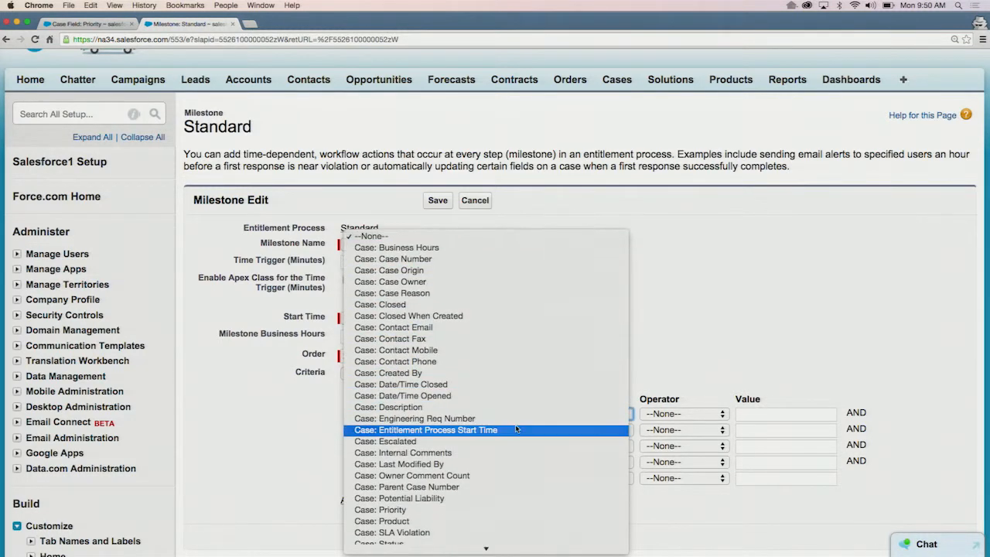
{"action": "left_click", "coordinate": [503, 512]}
{"action": "left_click", "coordinate": [684, 413]}
{"action": "left_click", "coordinate": [863, 421]}
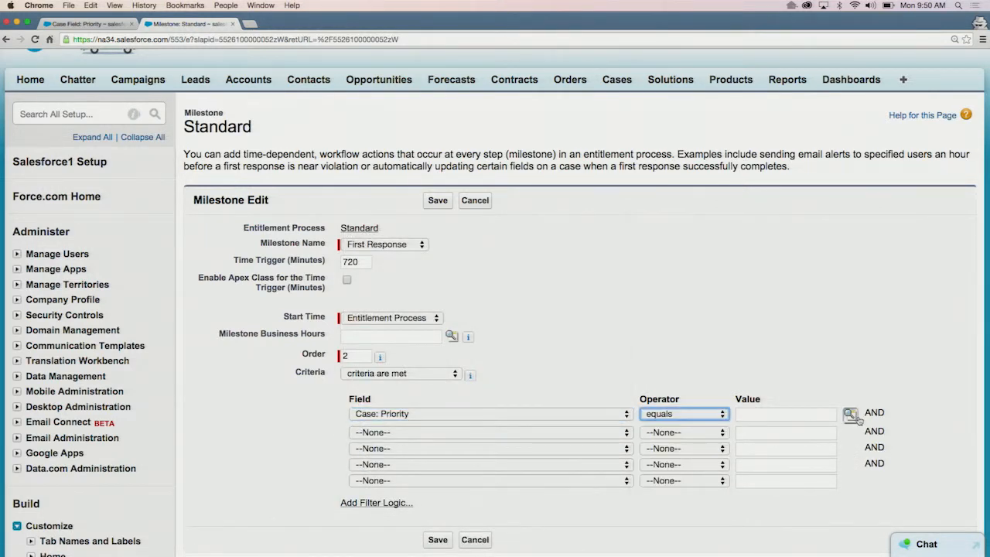
{"action": "left_click", "coordinate": [851, 415]}
{"action": "left_click", "coordinate": [15, 159]}
{"action": "left_click", "coordinate": [149, 186]}
Open the field choices for the second criterion of the 720-minute First Response milestone
{"action": "left_click", "coordinate": [371, 433]}
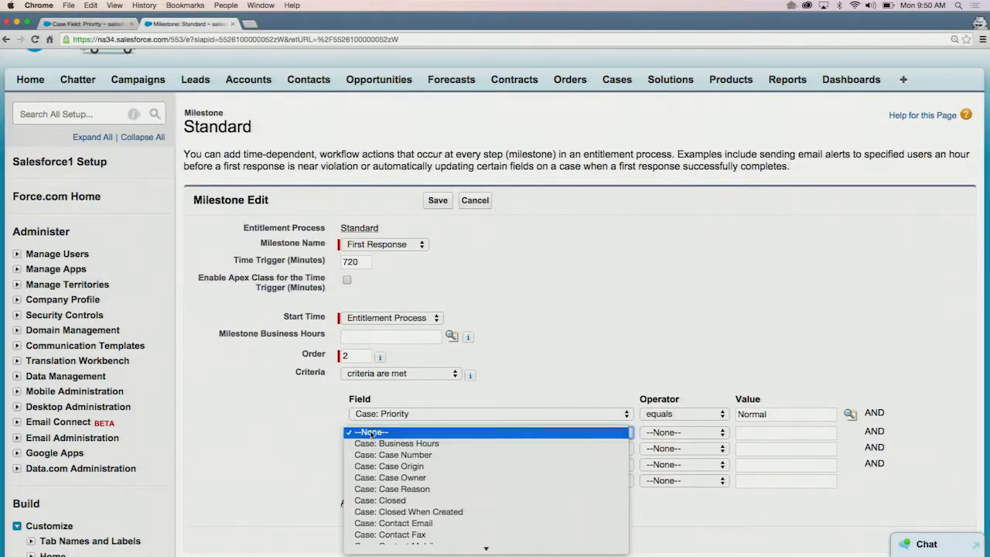
{"action": "scroll", "coordinate": [379, 457], "scroll_direction": "down", "scroll_amount": 10}
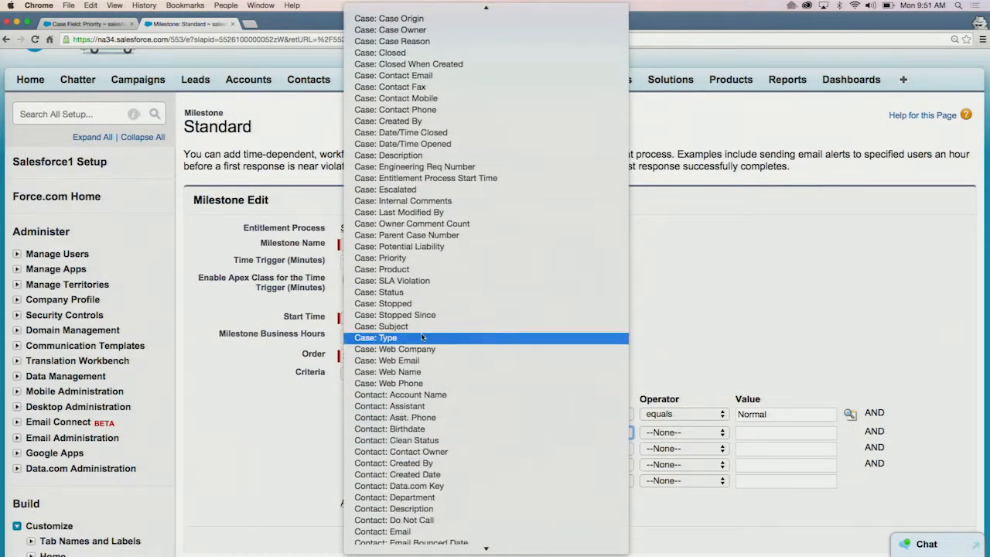
Add the criterion Case: Owner Comment Count equals 0 to the Normal-priority First Response milestone and save it
{"action": "left_click", "coordinate": [422, 223]}
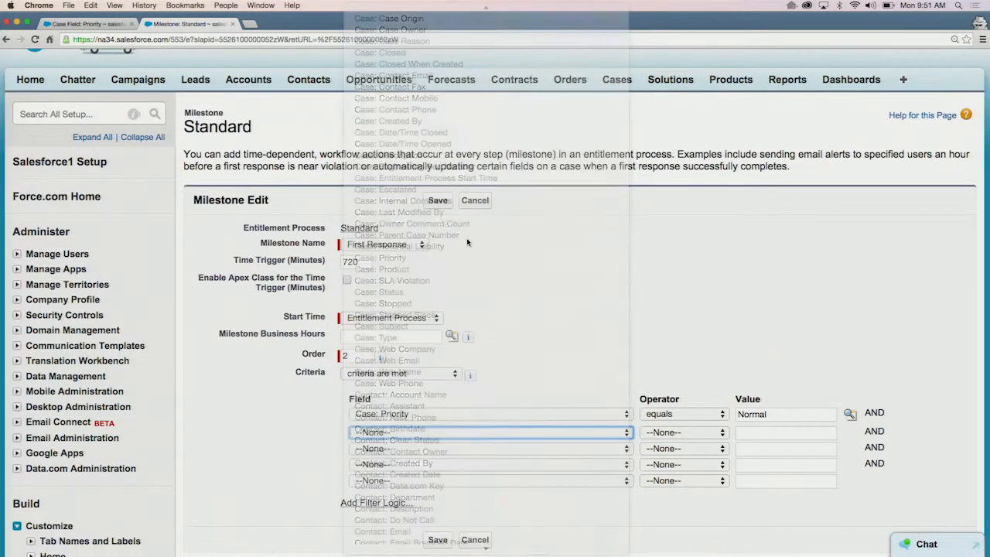
{"action": "left_click", "coordinate": [677, 433]}
{"action": "left_click", "coordinate": [665, 449]}
{"action": "left_click", "coordinate": [754, 434]}
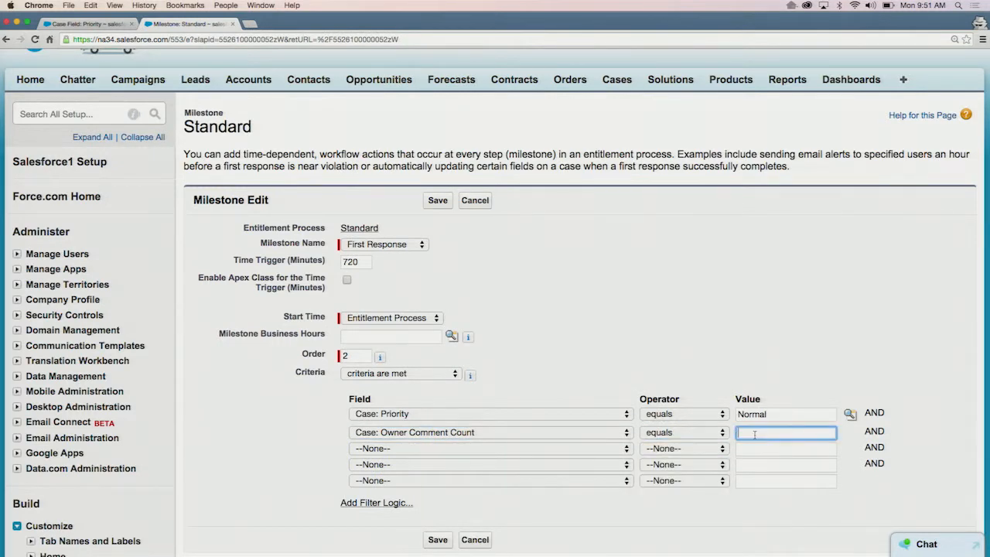
{"action": "type", "text": "0"}
{"action": "left_click", "coordinate": [438, 539]}
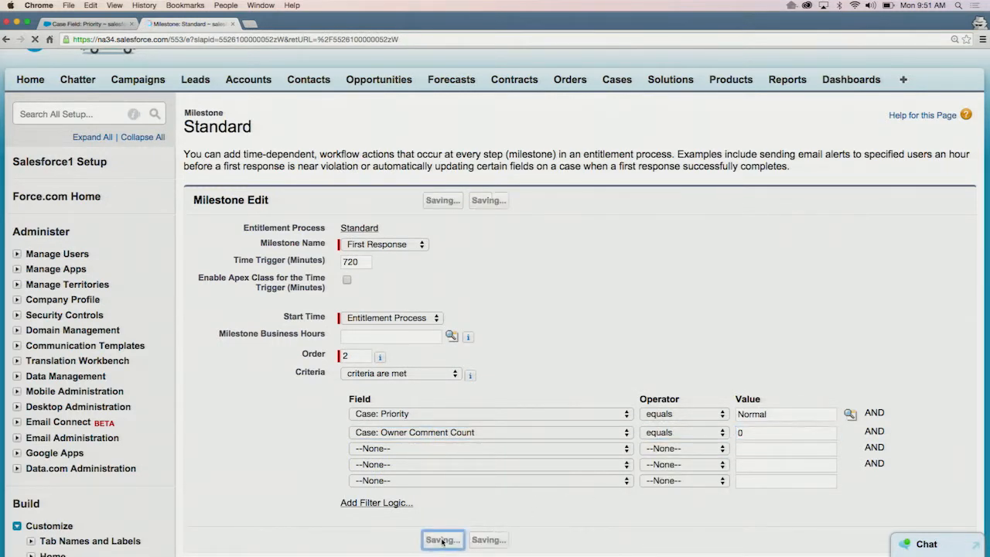
Start a new Case Resolution milestone on the Standard process with a 2160-minute time trigger and order 3
{"action": "scroll", "coordinate": [447, 315], "scroll_direction": "down", "scroll_amount": 7}
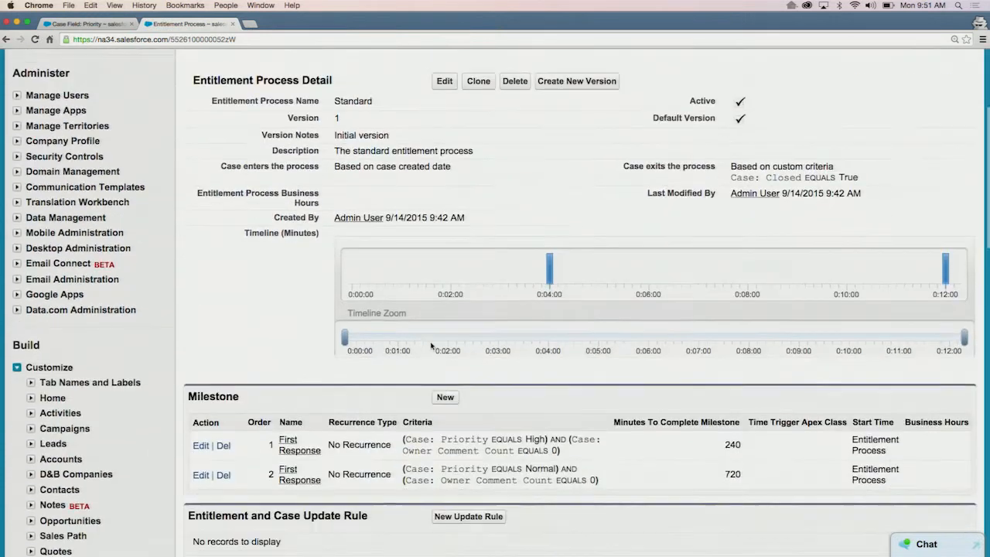
{"action": "left_click", "coordinate": [447, 315]}
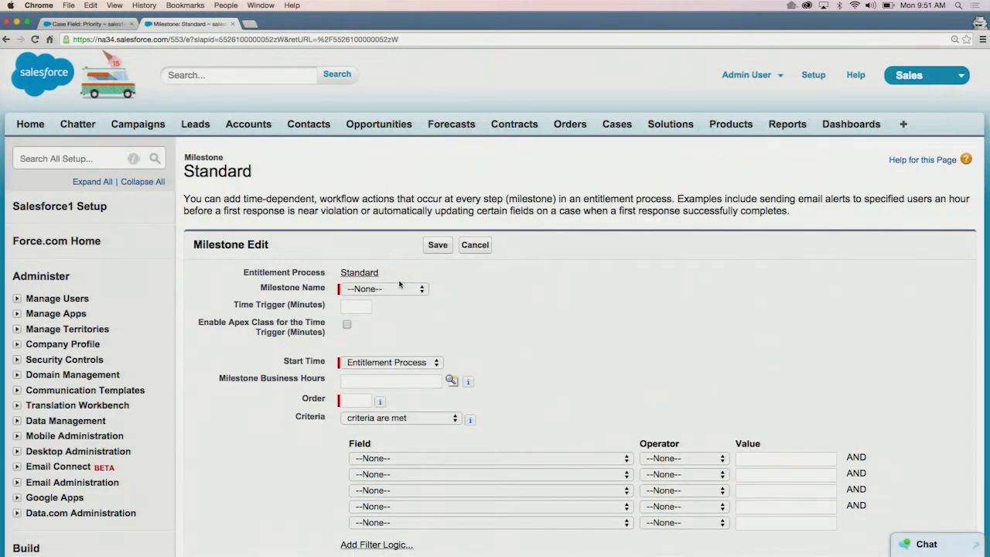
{"action": "left_click", "coordinate": [400, 286]}
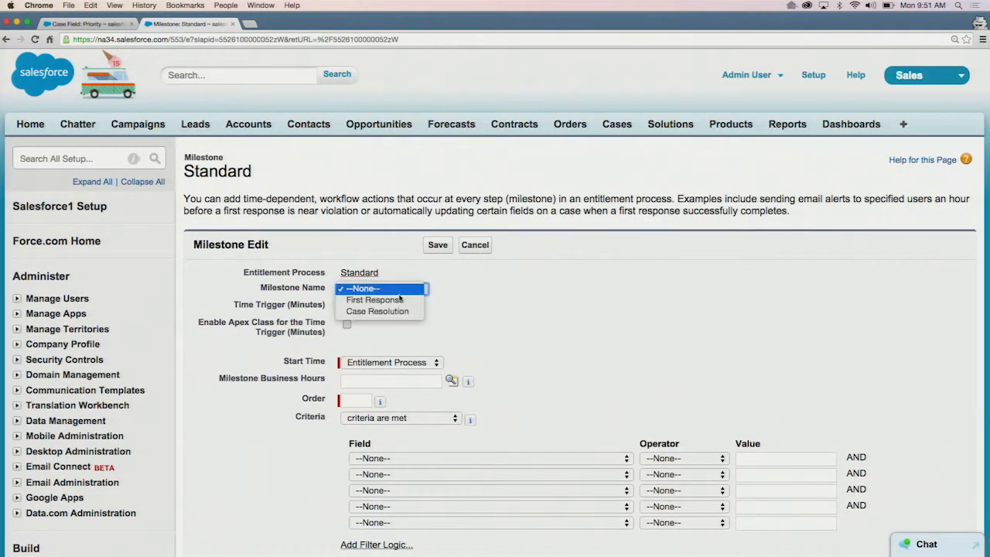
{"action": "left_click", "coordinate": [390, 312]}
{"action": "left_click", "coordinate": [404, 323]}
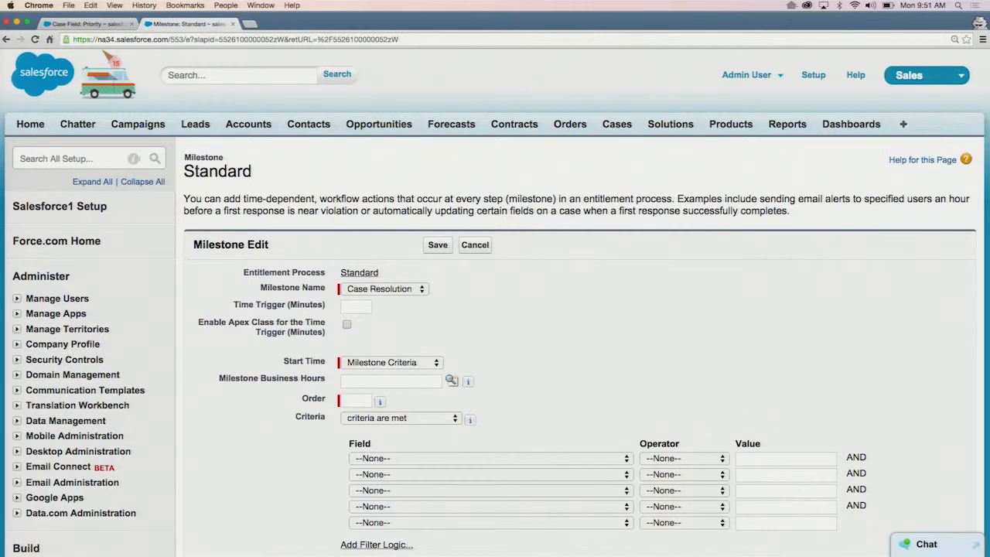
{"action": "left_click", "coordinate": [369, 307]}
{"action": "left_click", "coordinate": [441, 306]}
{"action": "scroll", "coordinate": [484, 337], "scroll_direction": "down", "scroll_amount": 1}
{"action": "scroll", "coordinate": [485, 337], "scroll_direction": "down", "scroll_amount": 2}
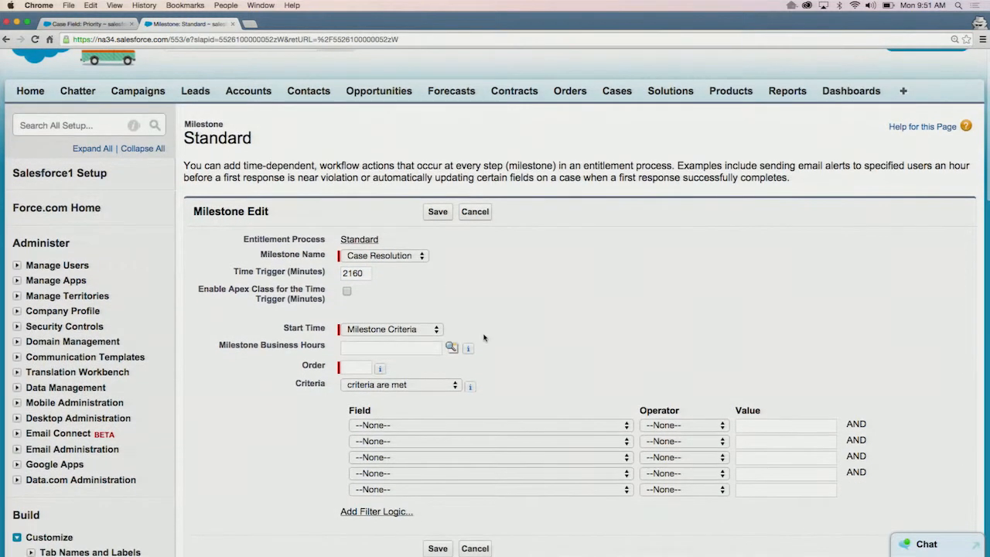
{"action": "left_click", "coordinate": [354, 369]}
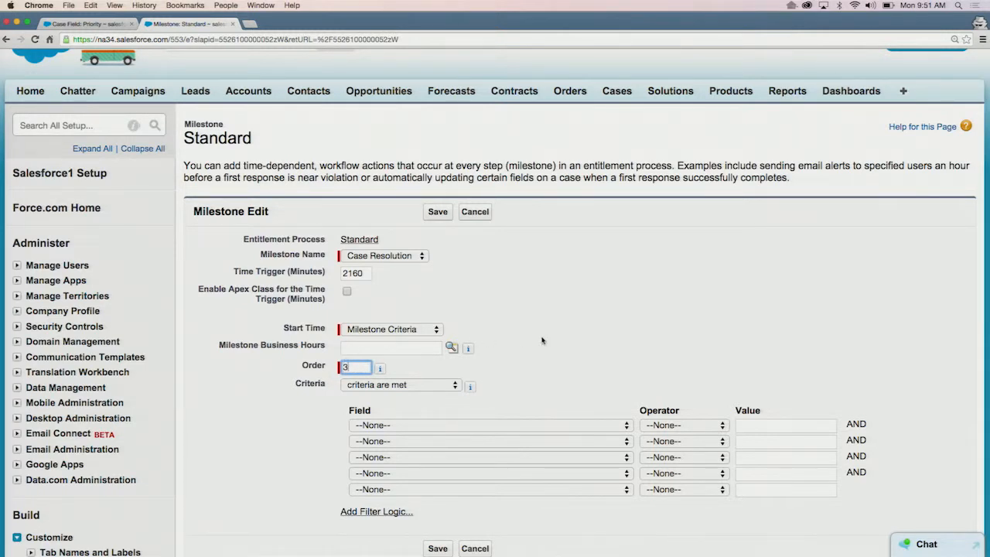
Set the milestone criterion to Case: Priority equals High and save the milestone
{"action": "left_click", "coordinate": [554, 425]}
{"action": "scroll", "coordinate": [521, 477], "scroll_direction": "down", "scroll_amount": 5}
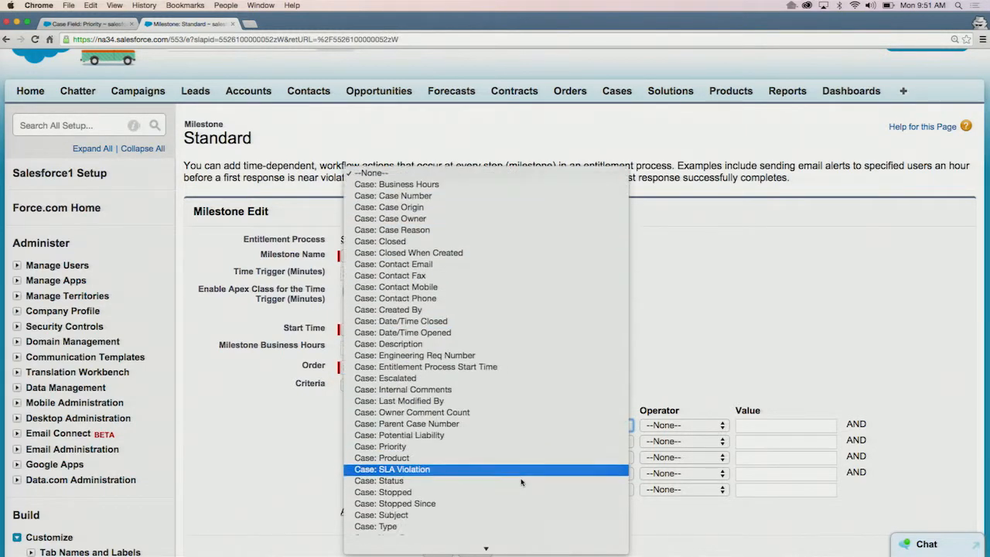
{"action": "left_click", "coordinate": [480, 515]}
{"action": "left_click", "coordinate": [662, 425]}
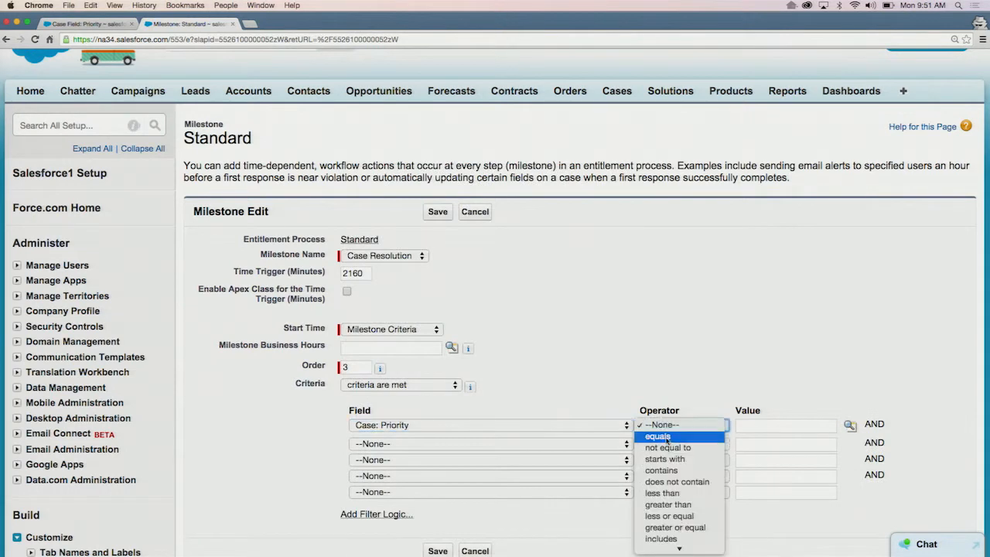
{"action": "left_click", "coordinate": [665, 437]}
{"action": "left_click", "coordinate": [849, 428]}
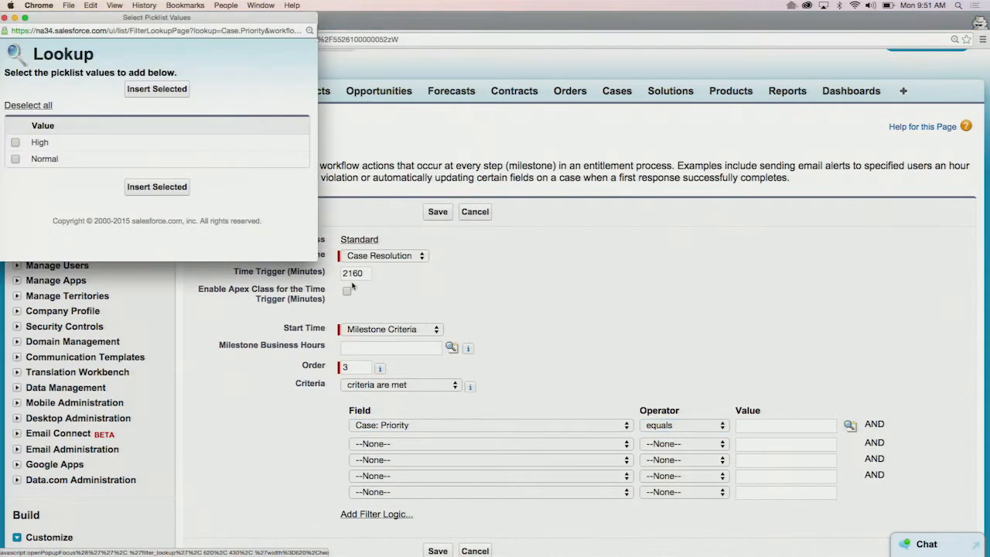
{"action": "left_click", "coordinate": [16, 143]}
{"action": "left_click", "coordinate": [147, 188]}
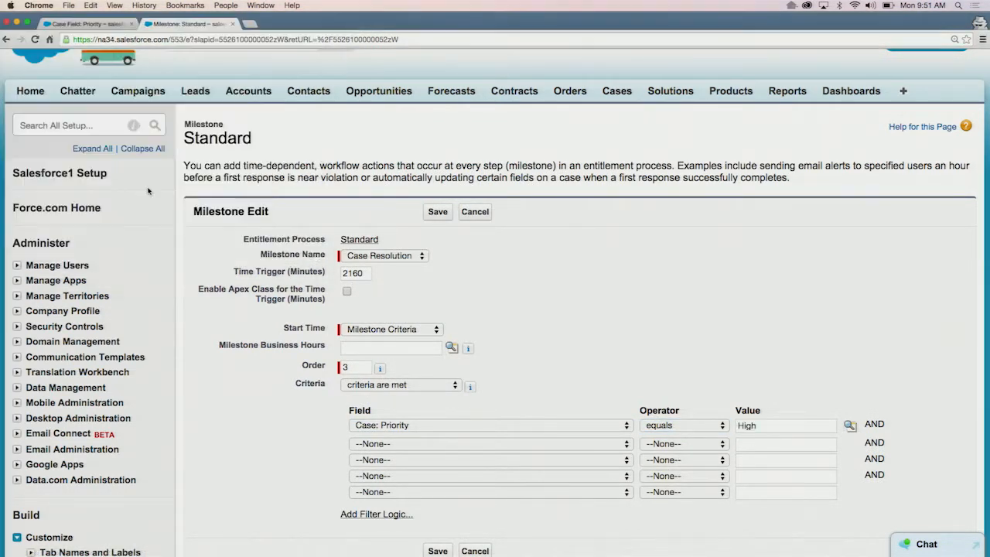
{"action": "left_click", "coordinate": [438, 550]}
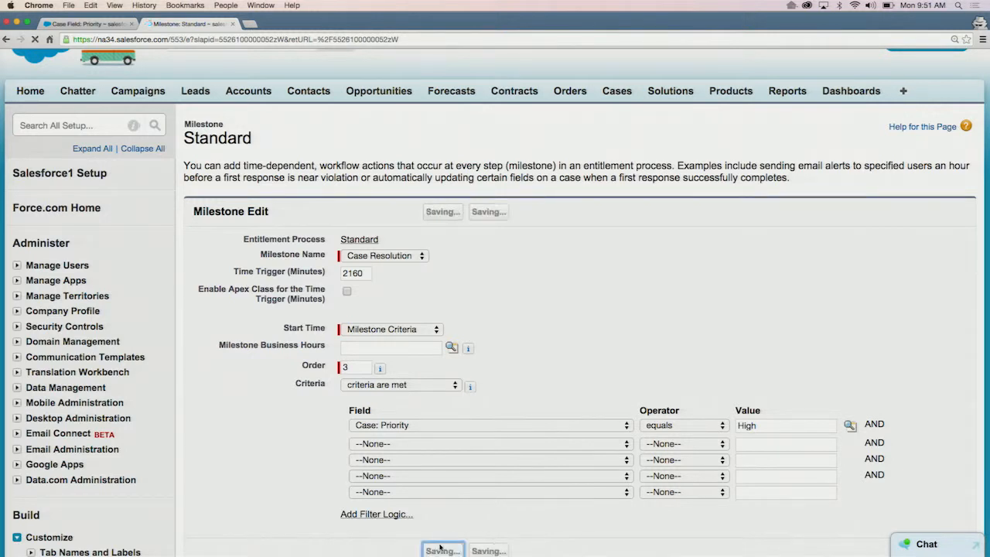
Start another Case Resolution milestone on the Standard process with a 4320-minute time trigger and order 4
{"action": "scroll", "coordinate": [422, 363], "scroll_direction": "down", "scroll_amount": 5}
{"action": "scroll", "coordinate": [423, 364], "scroll_direction": "down", "scroll_amount": 3}
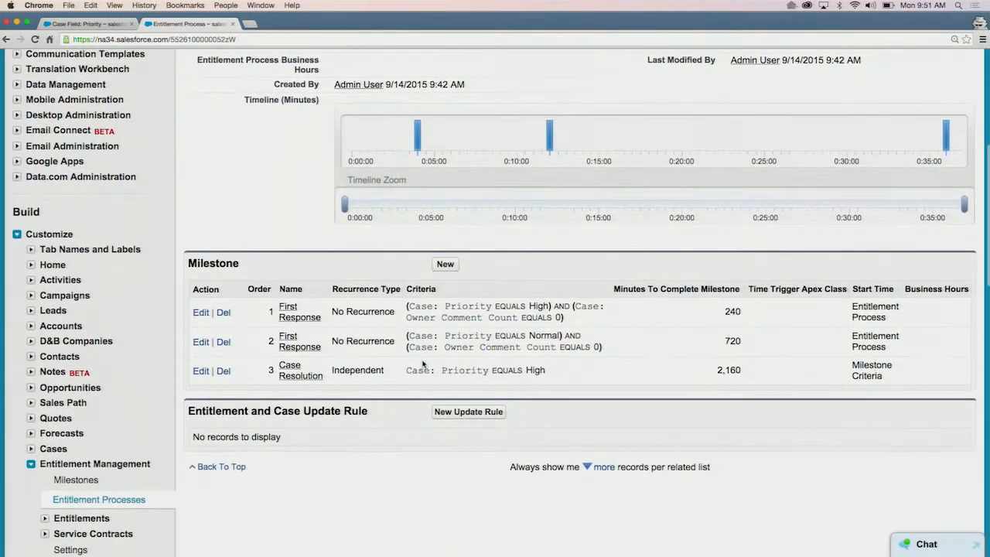
{"action": "left_click", "coordinate": [445, 264]}
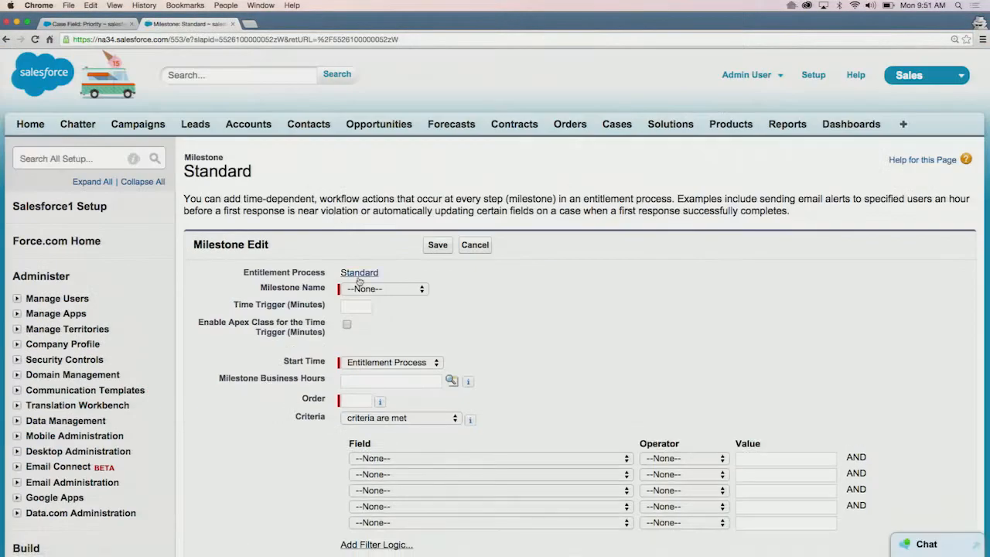
{"action": "left_click", "coordinate": [368, 288]}
{"action": "left_click", "coordinate": [376, 312]}
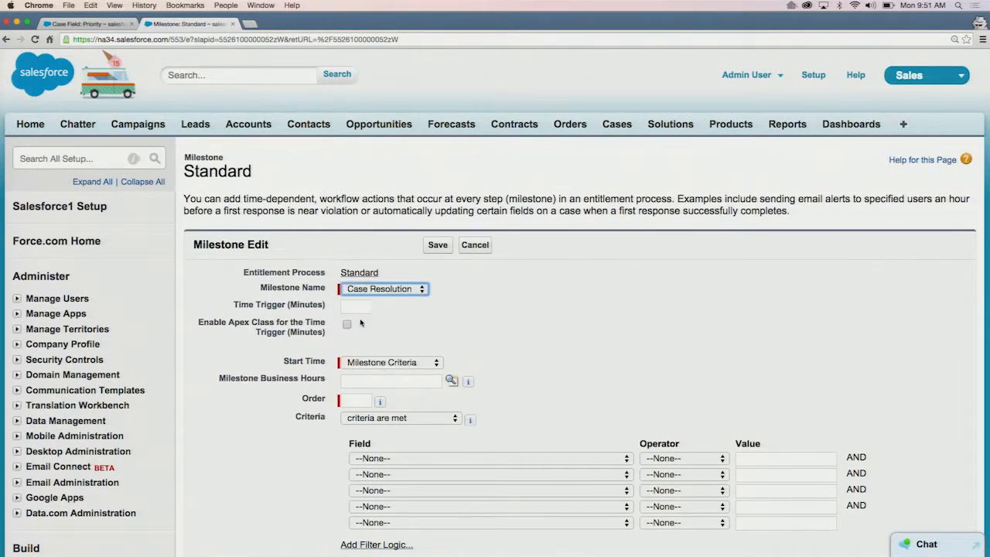
{"action": "left_click", "coordinate": [360, 308]}
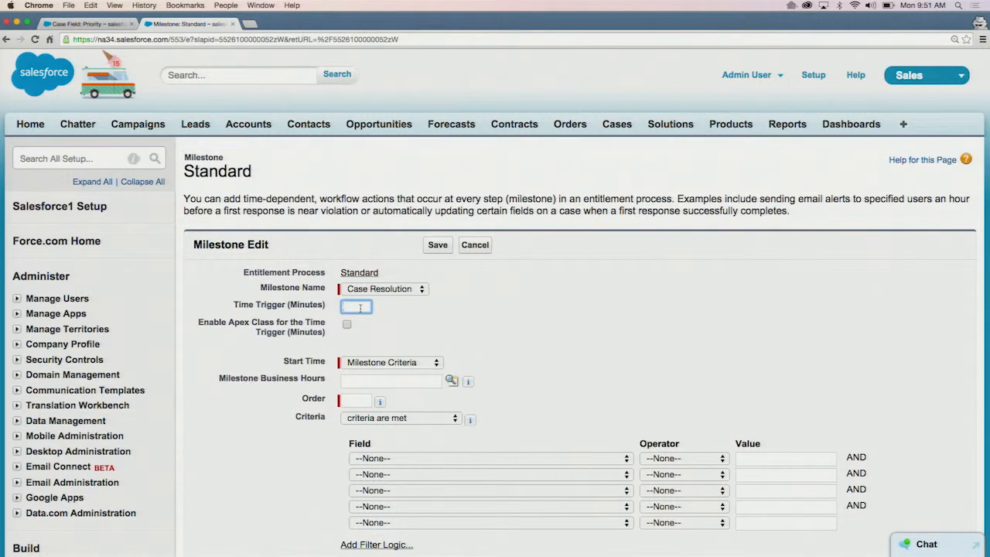
{"action": "type", "text": "4320"}
{"action": "left_click", "coordinate": [358, 400]}
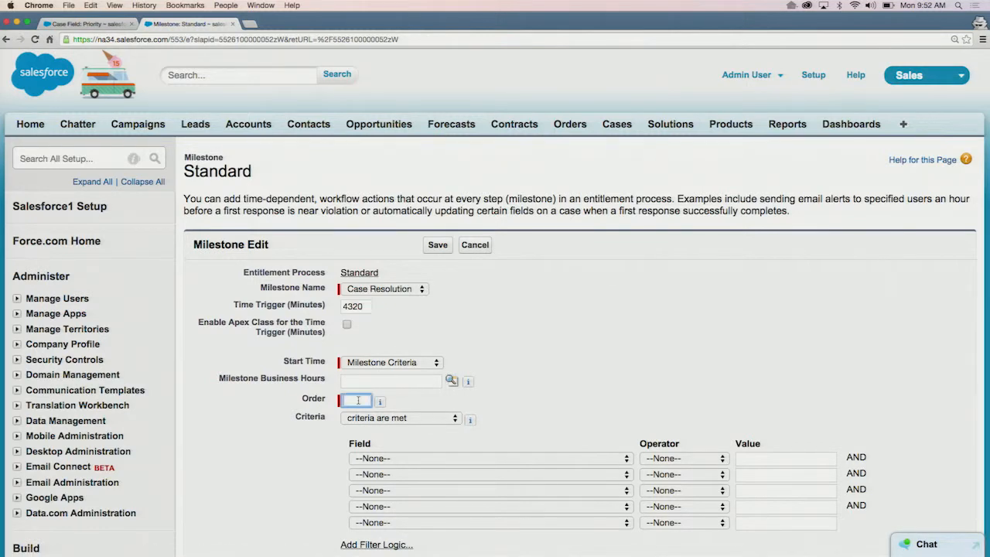
{"action": "type", "text": "4"}
Set this milestone's criterion to Case: Priority equals Normal and save the milestone
{"action": "left_click", "coordinate": [573, 461]}
{"action": "scroll", "coordinate": [571, 469], "scroll_direction": "down", "scroll_amount": 8}
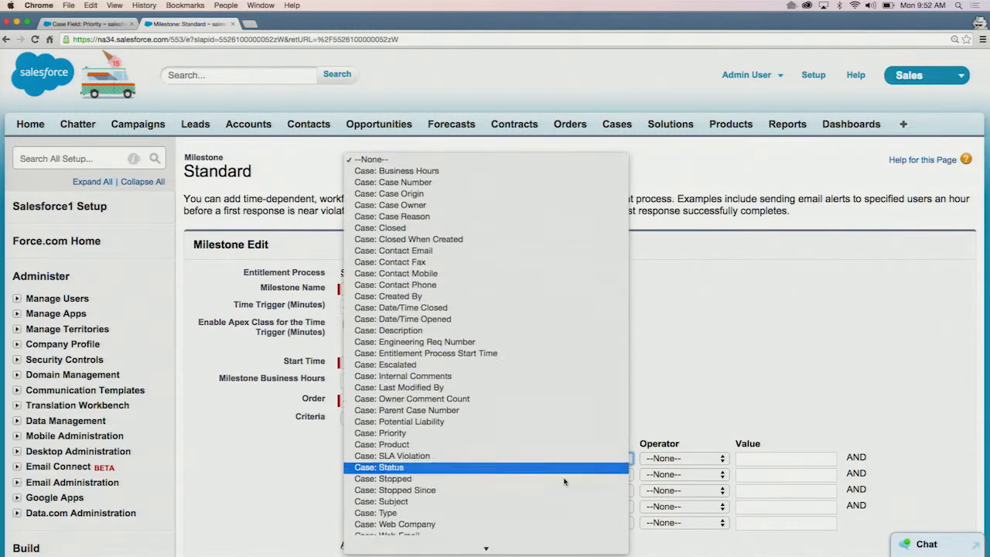
{"action": "left_click", "coordinate": [540, 414]}
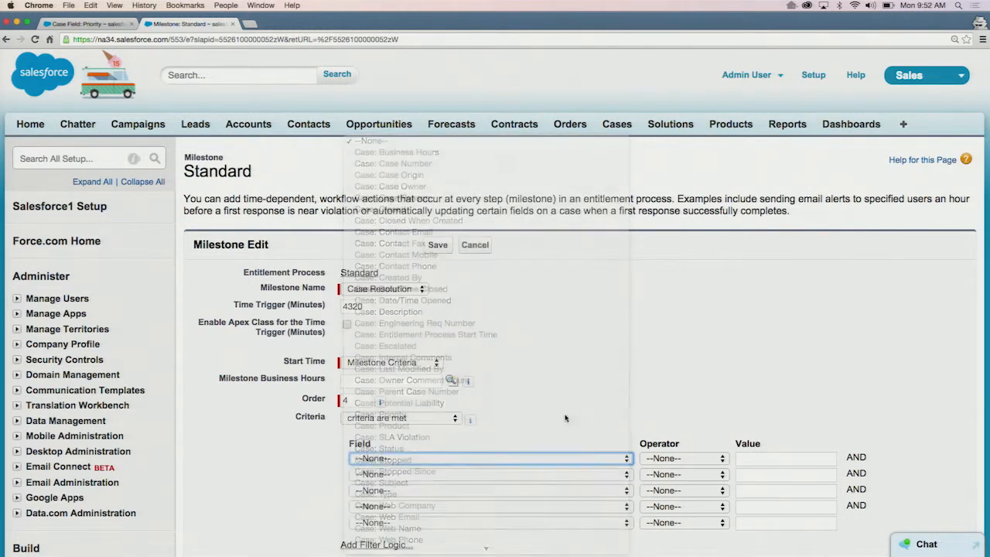
{"action": "left_click", "coordinate": [702, 461]}
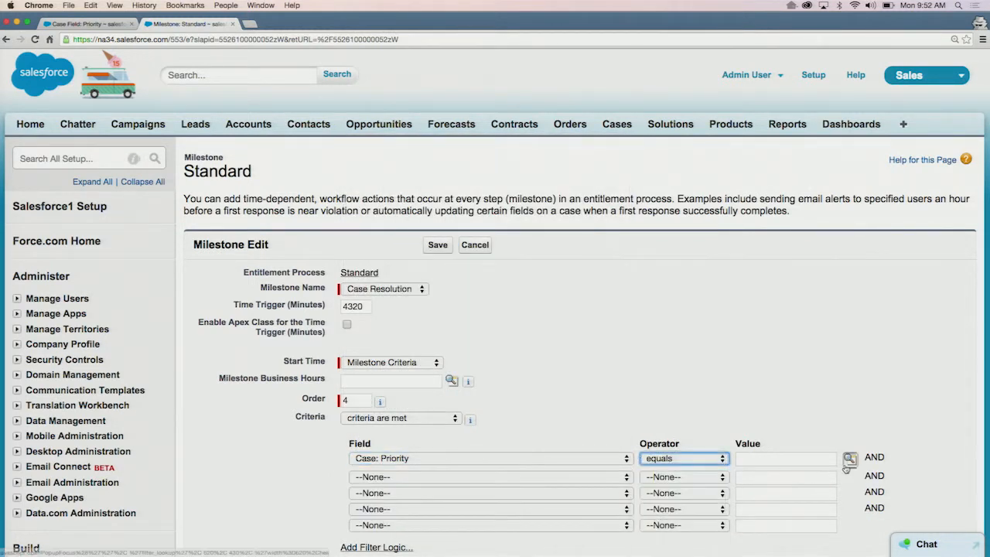
{"action": "left_click", "coordinate": [850, 458]}
{"action": "left_click", "coordinate": [15, 159]}
{"action": "left_click", "coordinate": [142, 189]}
{"action": "left_click", "coordinate": [438, 245]}
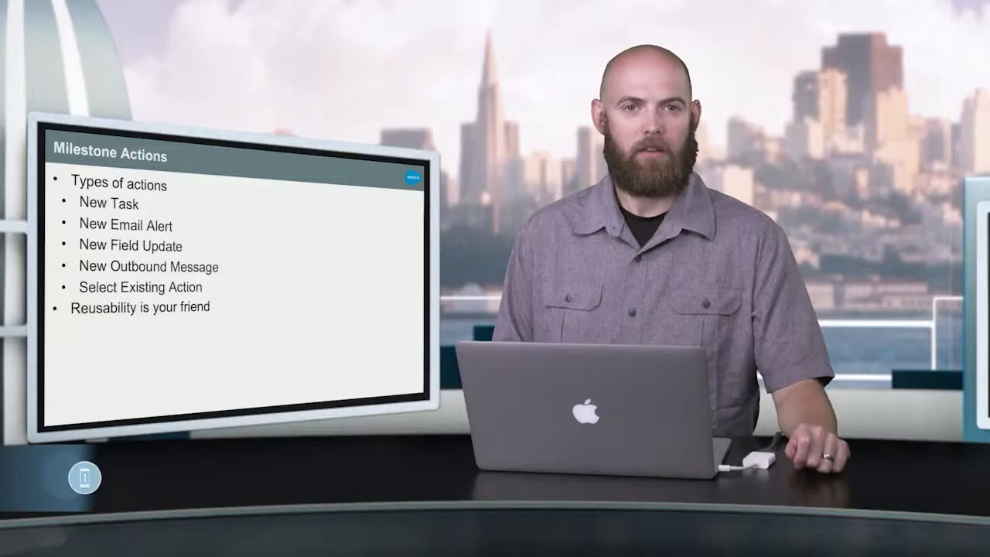
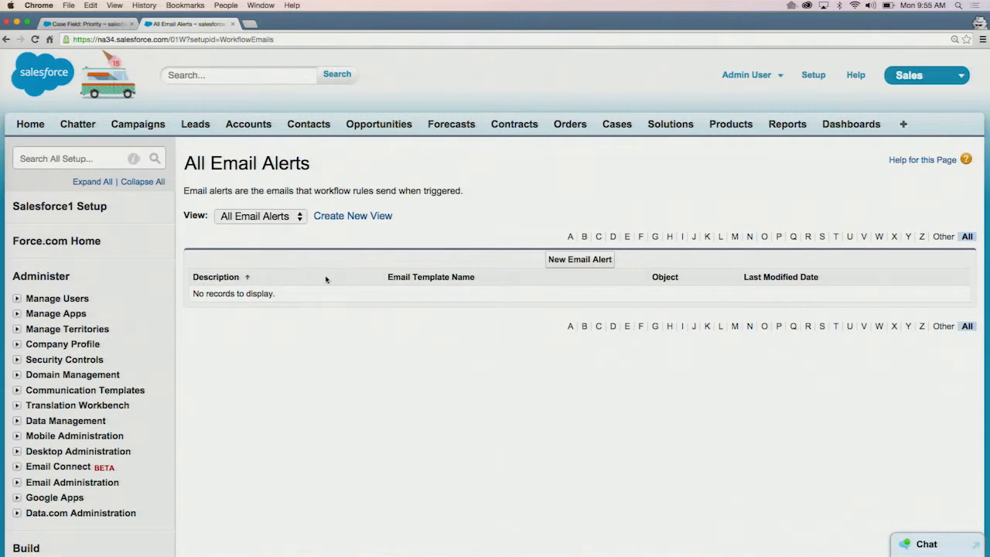
Create a new email alert described as "Breach notification" with the unique name Breach_notification for the Case object
{"action": "left_click", "coordinate": [592, 264]}
{"action": "left_click", "coordinate": [672, 271]}
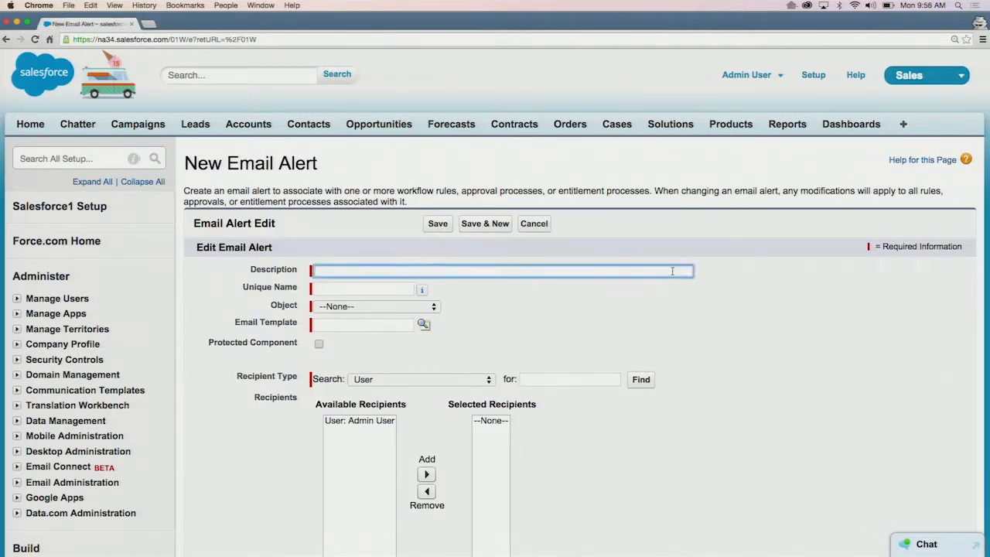
{"action": "type", "text": "Breach notification"}
{"action": "left_click", "coordinate": [384, 287]}
{"action": "left_click", "coordinate": [380, 309]}
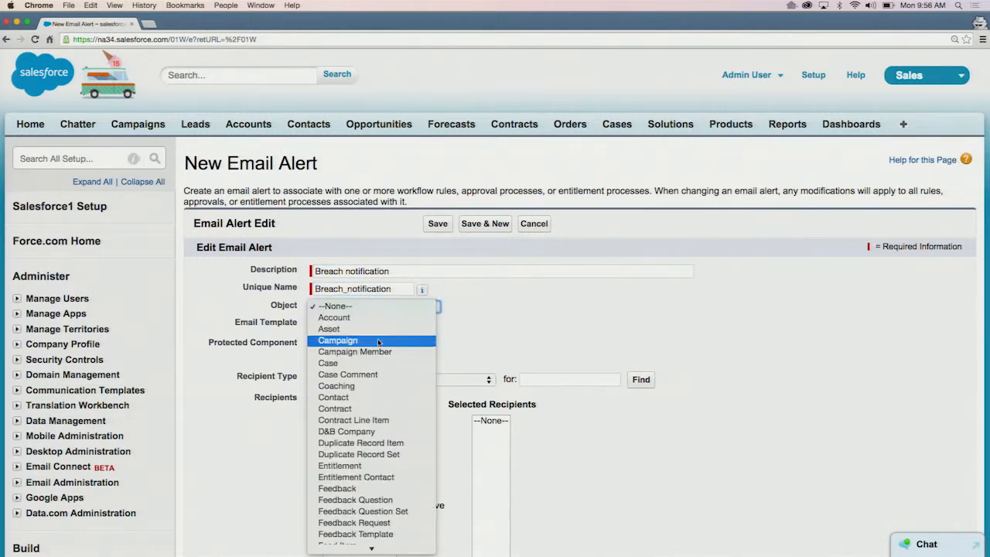
{"action": "left_click", "coordinate": [363, 363]}
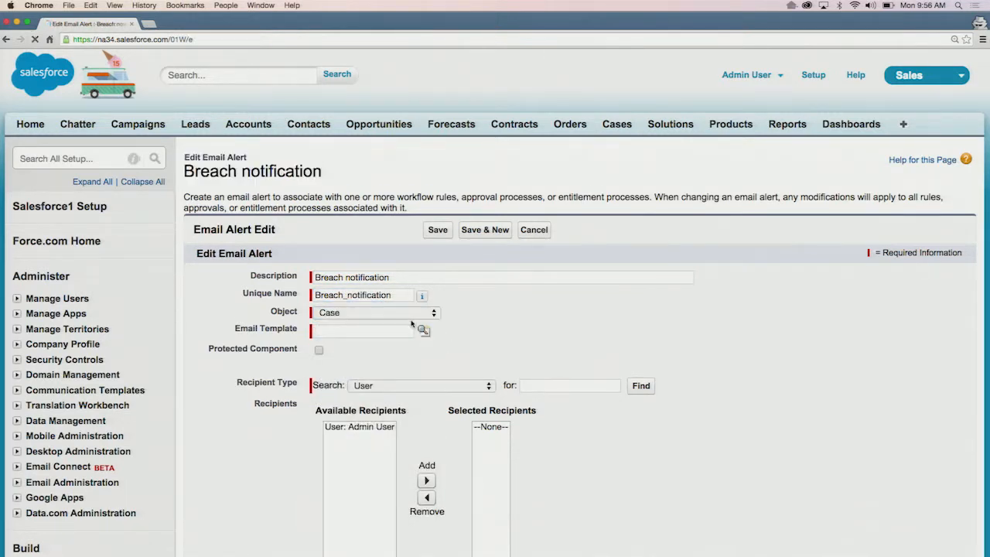
Search the email templates for "breach" and assign the template "Support: Case has breached" to the alert
{"action": "left_click", "coordinate": [423, 330]}
{"action": "type", "text": "breach"}
{"action": "key", "text": "Return"}
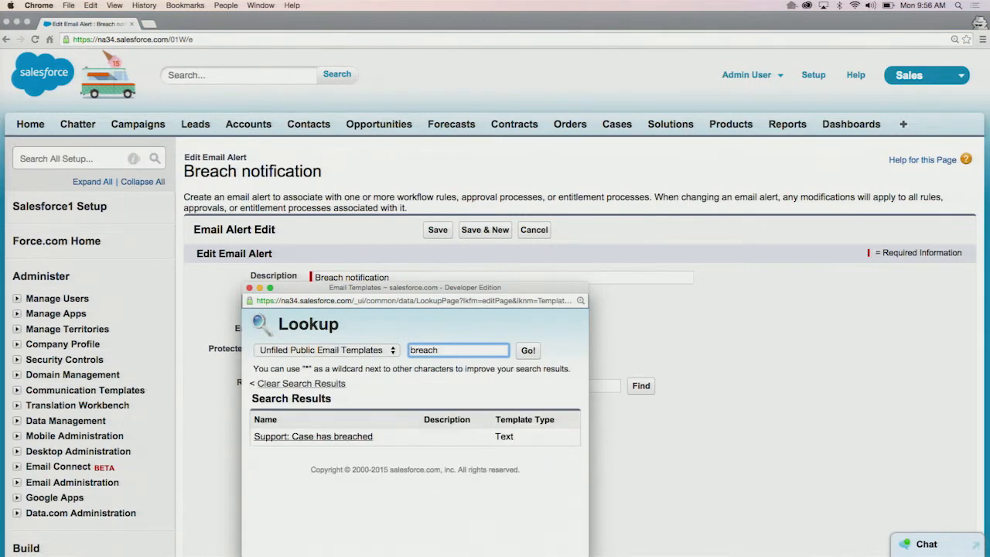
{"action": "left_click", "coordinate": [363, 436]}
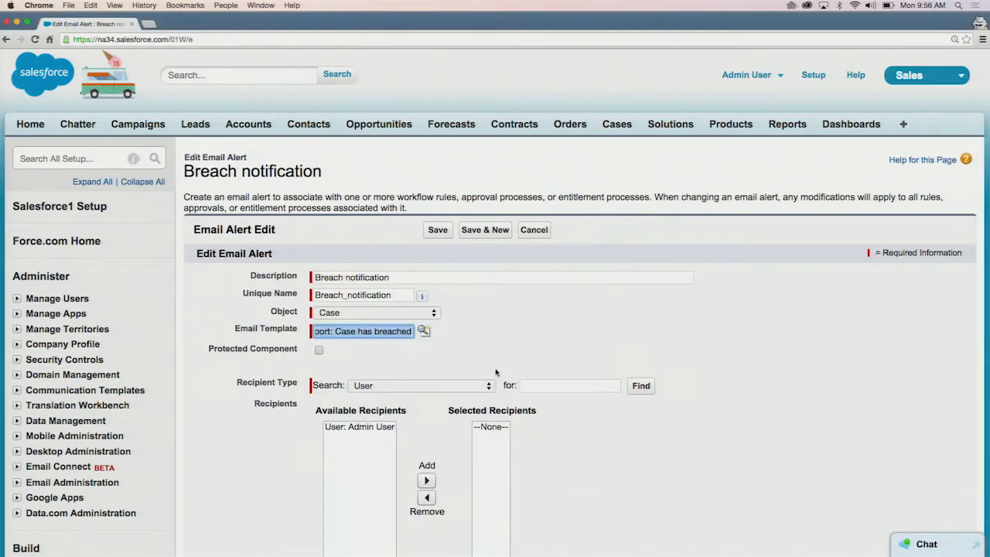
{"action": "left_click", "coordinate": [523, 350]}
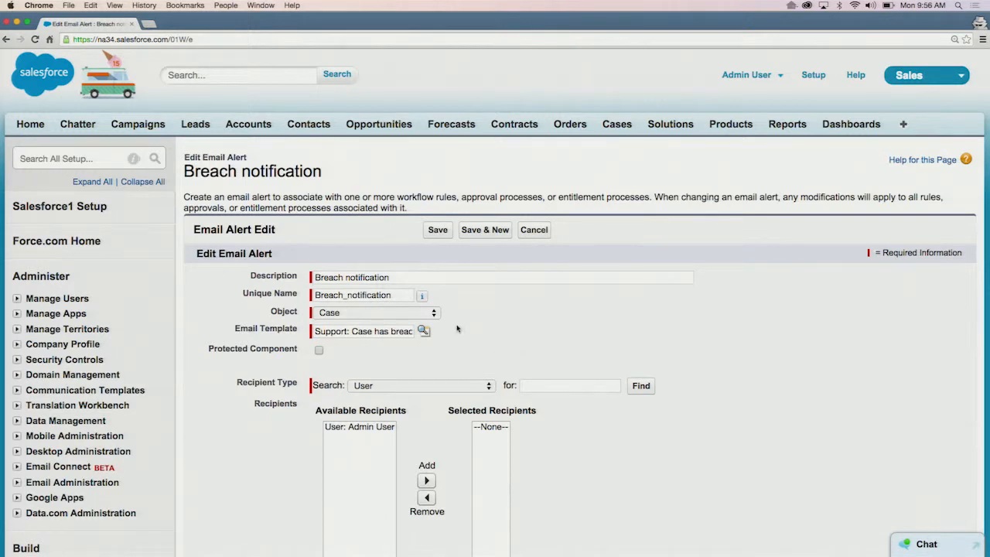
Switch the recipient type to Owner and add Case Owner to the alert's selected recipients
{"action": "left_click", "coordinate": [452, 386]}
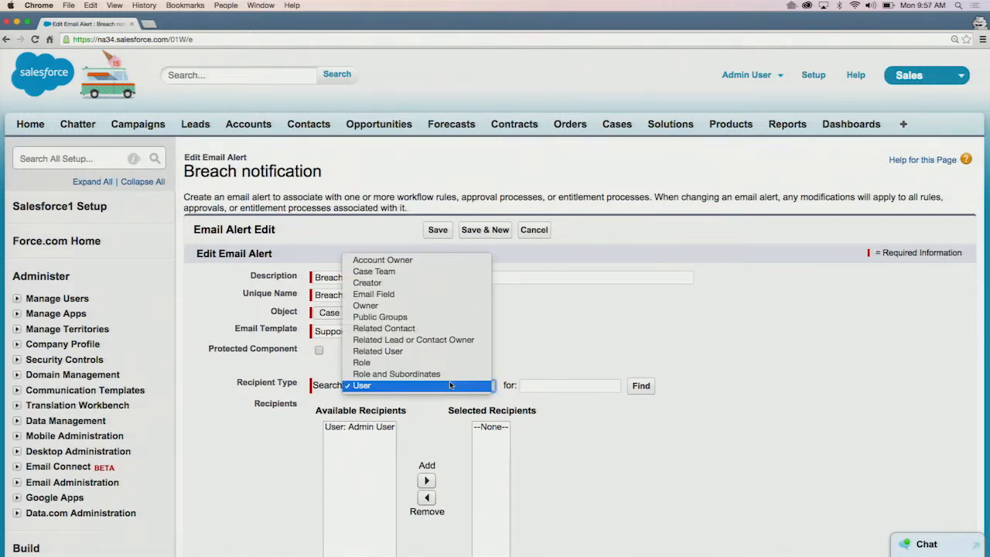
{"action": "left_click", "coordinate": [372, 305]}
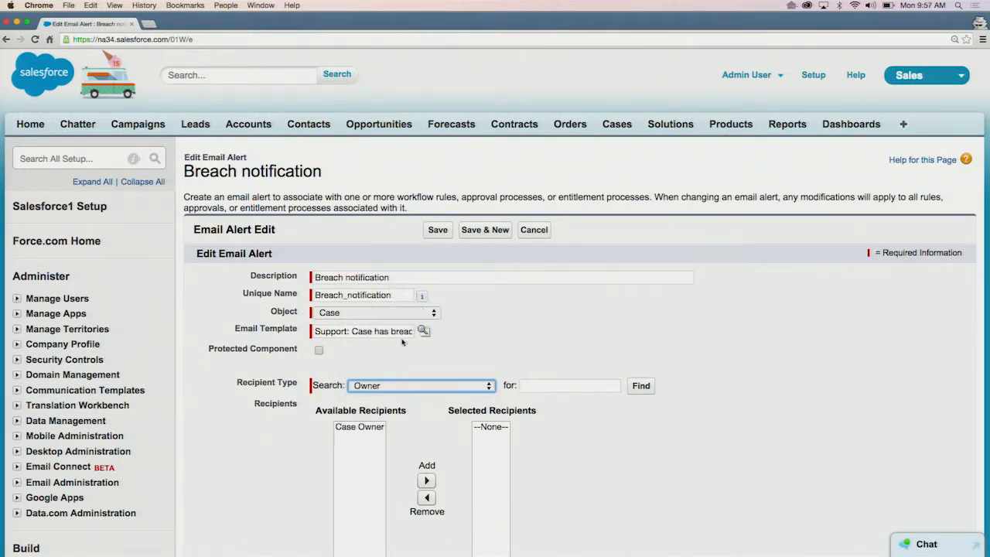
{"action": "left_click", "coordinate": [360, 427]}
{"action": "scroll", "coordinate": [364, 428], "scroll_direction": "down", "scroll_amount": 1}
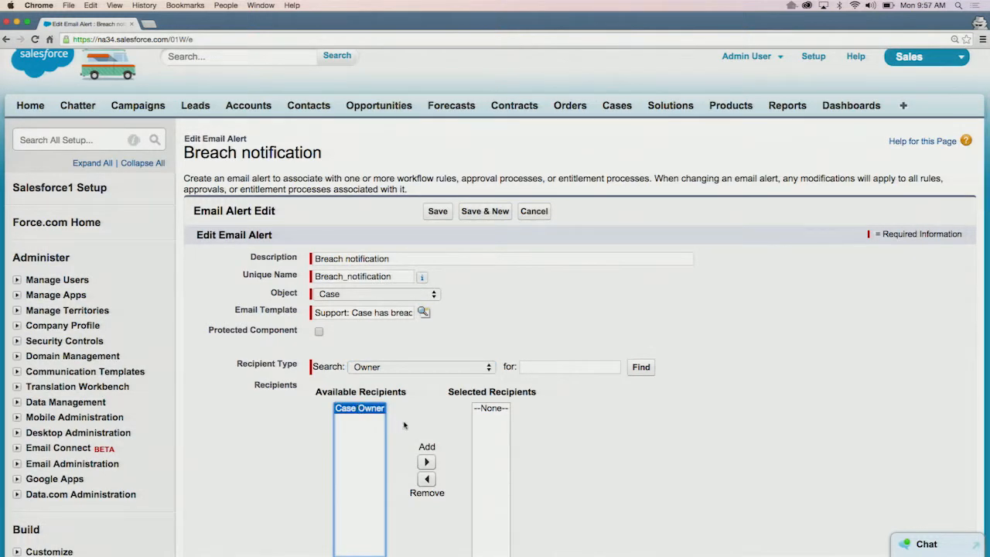
{"action": "left_click", "coordinate": [427, 462]}
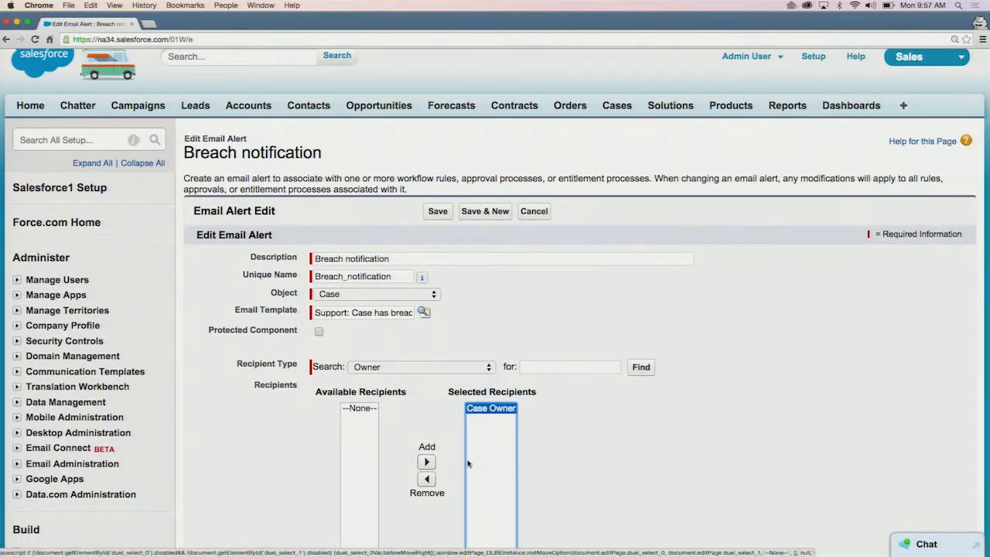
{"action": "scroll", "coordinate": [632, 431], "scroll_direction": "down", "scroll_amount": 3}
{"action": "scroll", "coordinate": [632, 431], "scroll_direction": "down", "scroll_amount": 9}
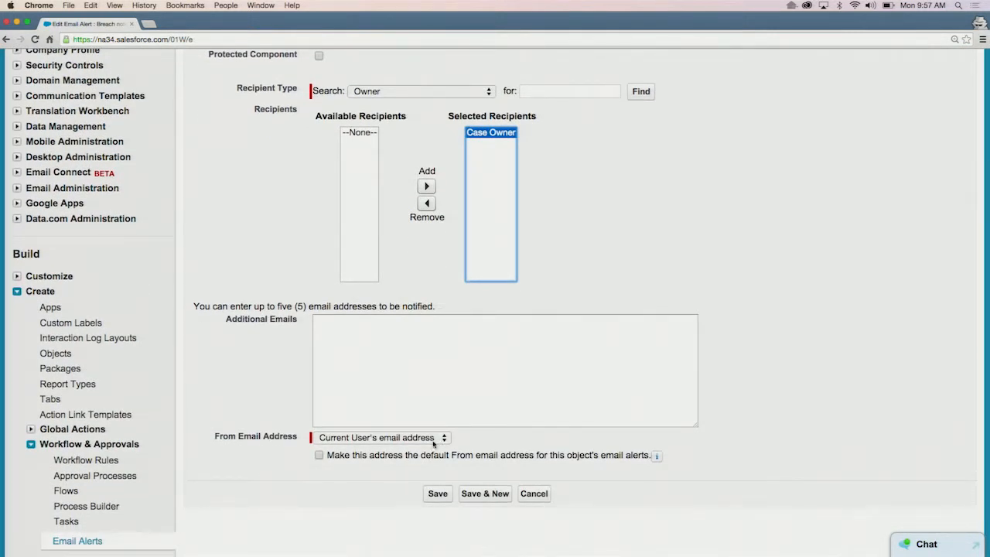
Save the Breach notification email alert
{"action": "scroll", "coordinate": [525, 456], "scroll_direction": "down", "scroll_amount": 3}
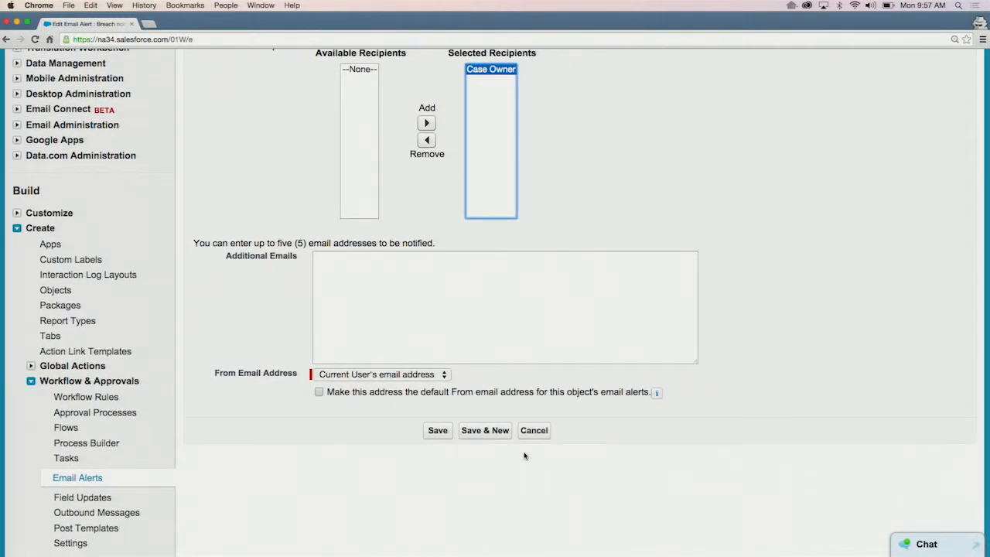
{"action": "left_click", "coordinate": [438, 430]}
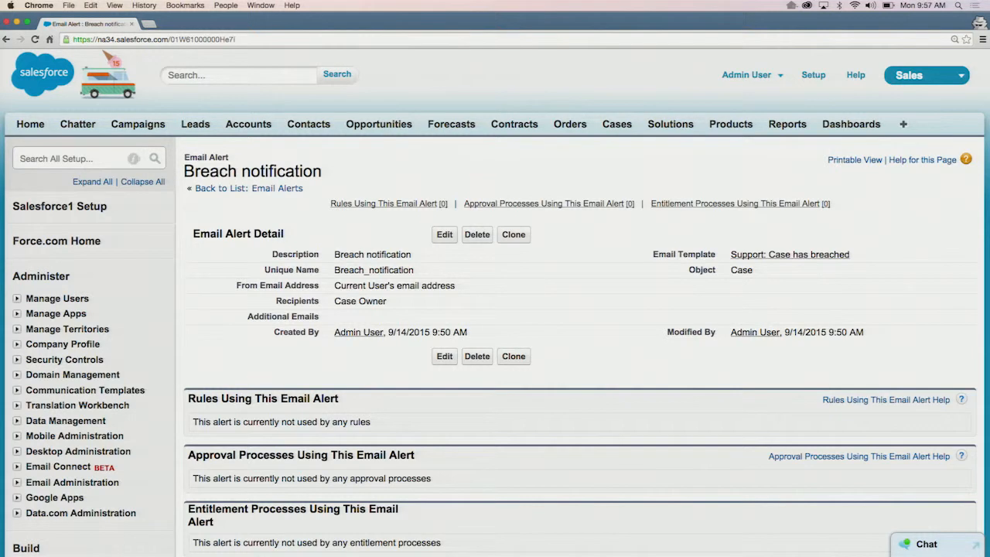
Search Setup for "tasks", open the workflow tasks and start a new task for the Case object
{"action": "left_click", "coordinate": [54, 158]}
{"action": "type", "text": "tasks"}
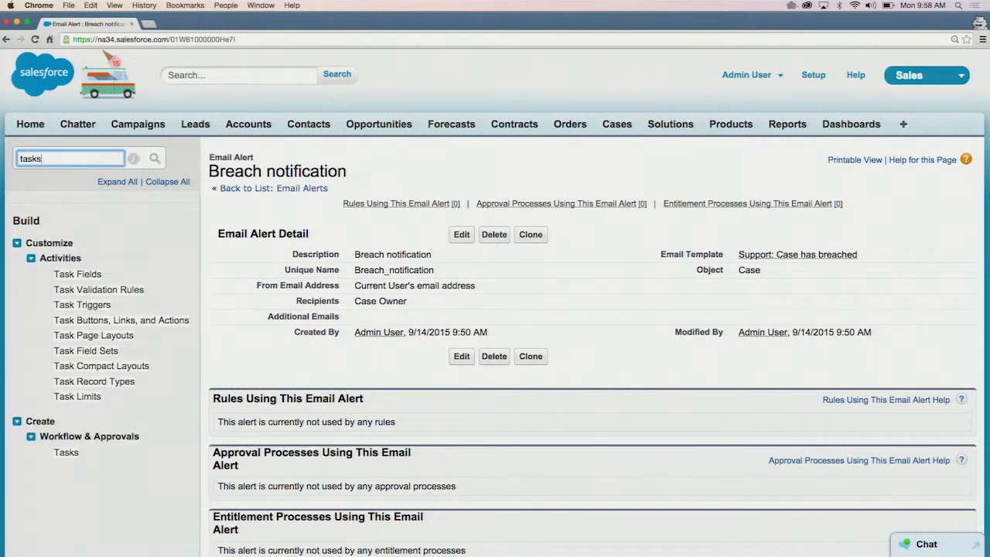
{"action": "left_click", "coordinate": [66, 274]}
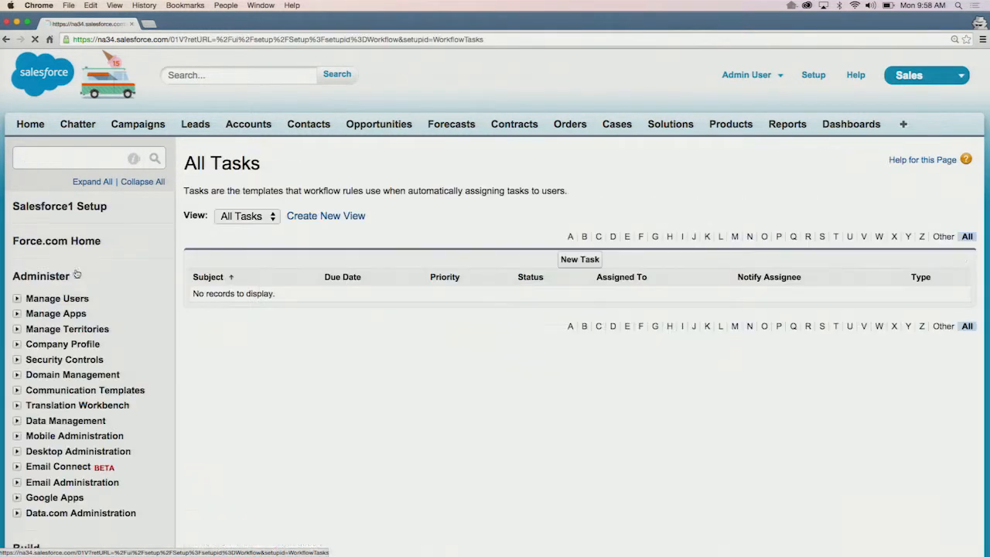
{"action": "left_click", "coordinate": [580, 260]}
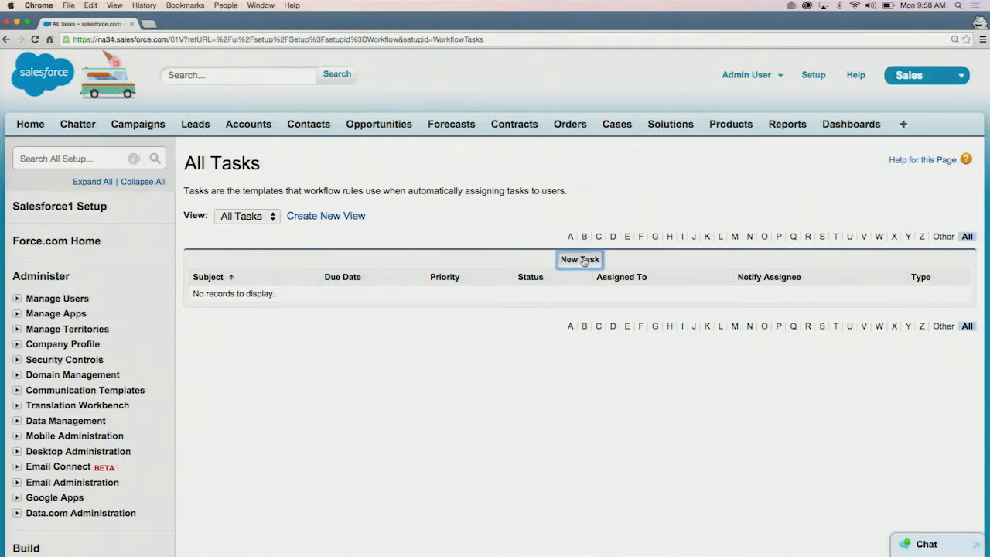
{"action": "left_click", "coordinate": [413, 301]}
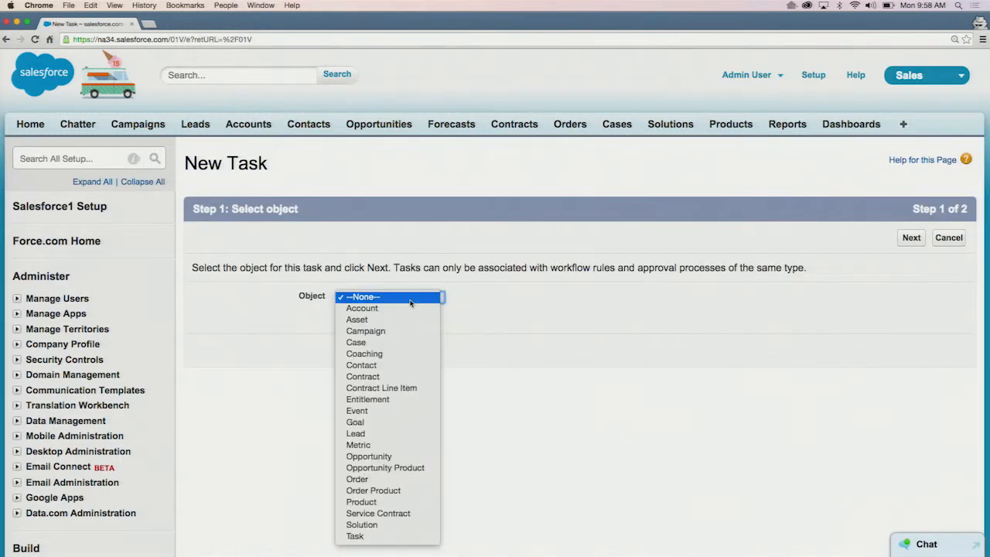
{"action": "left_click", "coordinate": [391, 342]}
{"action": "left_click", "coordinate": [910, 237]}
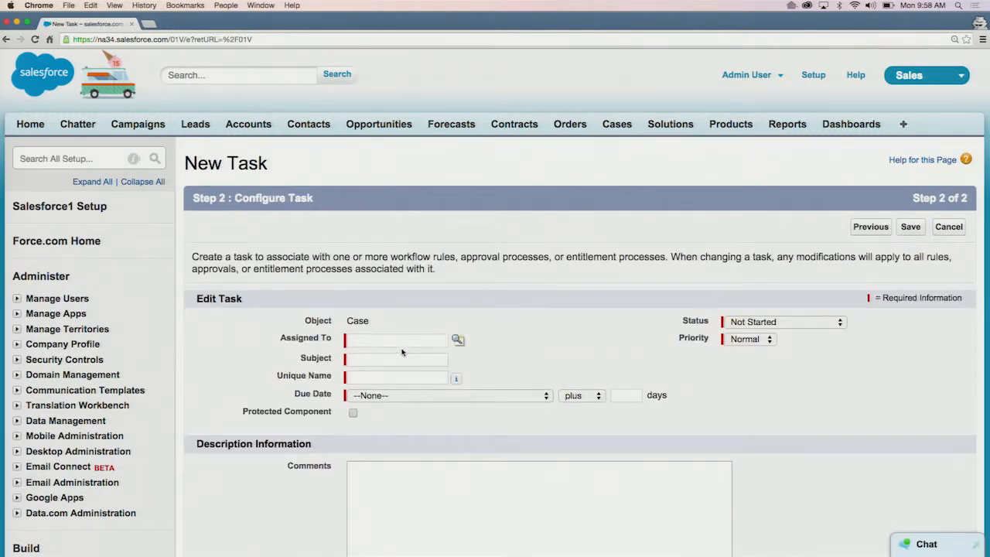
Look up roles matching "SVP" and assign the task to the role SVP, Customer Service & Support
{"action": "left_click", "coordinate": [457, 340]}
{"action": "left_click", "coordinate": [355, 350]}
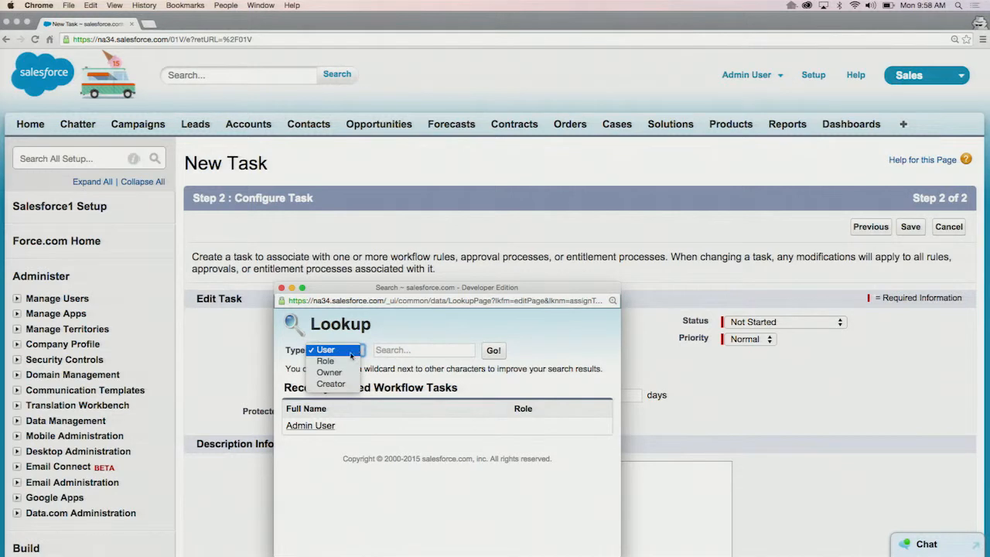
{"action": "left_click", "coordinate": [346, 362]}
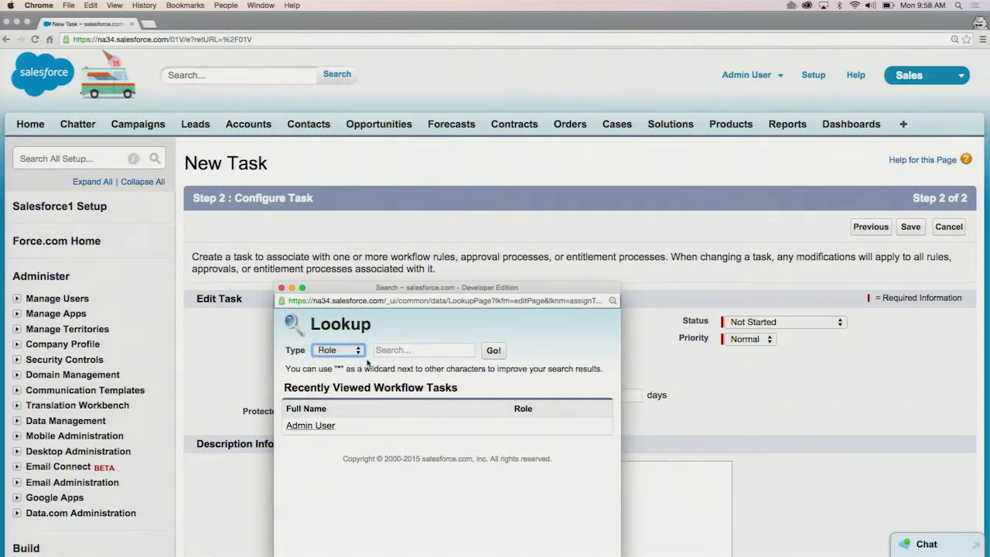
{"action": "right_click", "coordinate": [415, 353]}
{"action": "left_click", "coordinate": [410, 354]}
{"action": "type", "text": "SVP"}
{"action": "key", "text": "Return"}
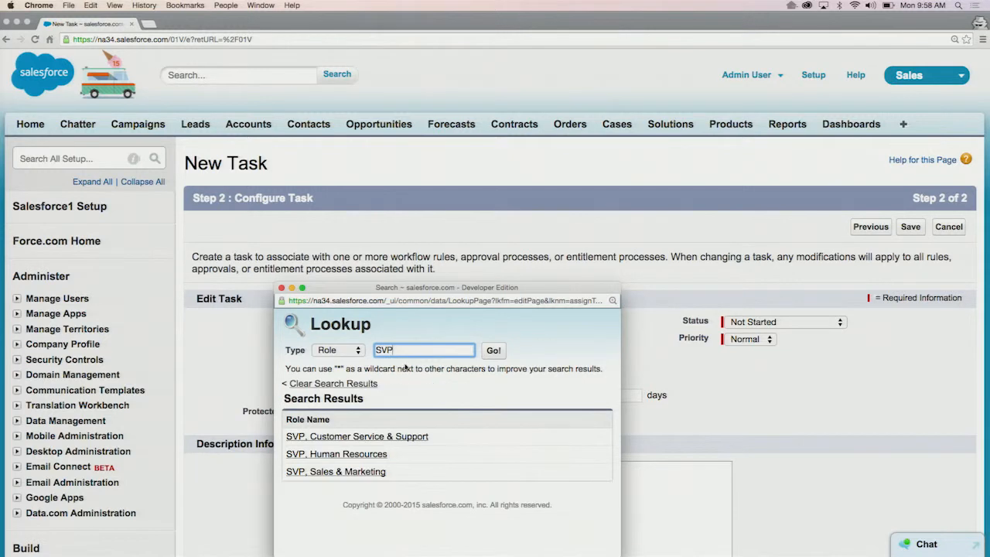
{"action": "left_click", "coordinate": [393, 437]}
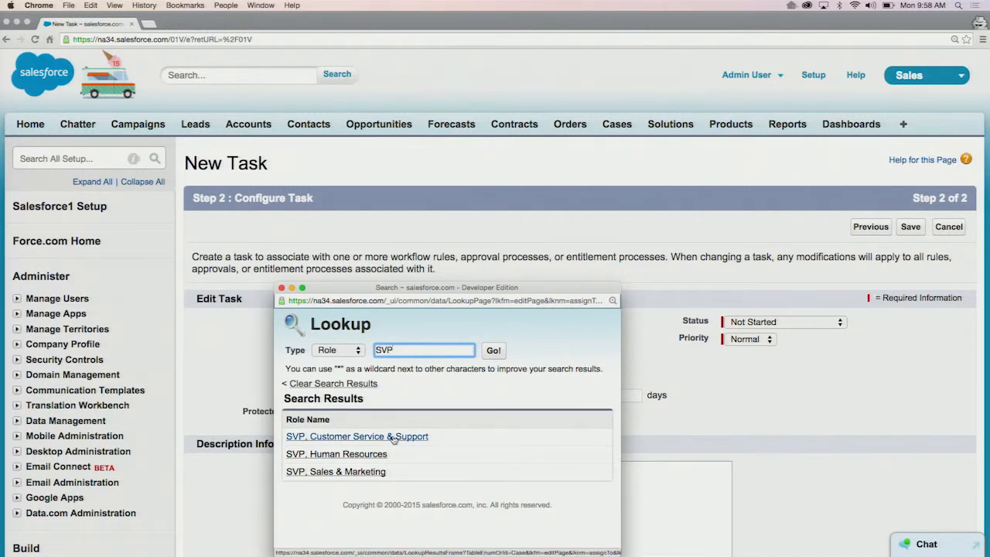
Give the task the subject "Reach out to customer" and the unique name Reach_out_to_customer
{"action": "left_click", "coordinate": [398, 360]}
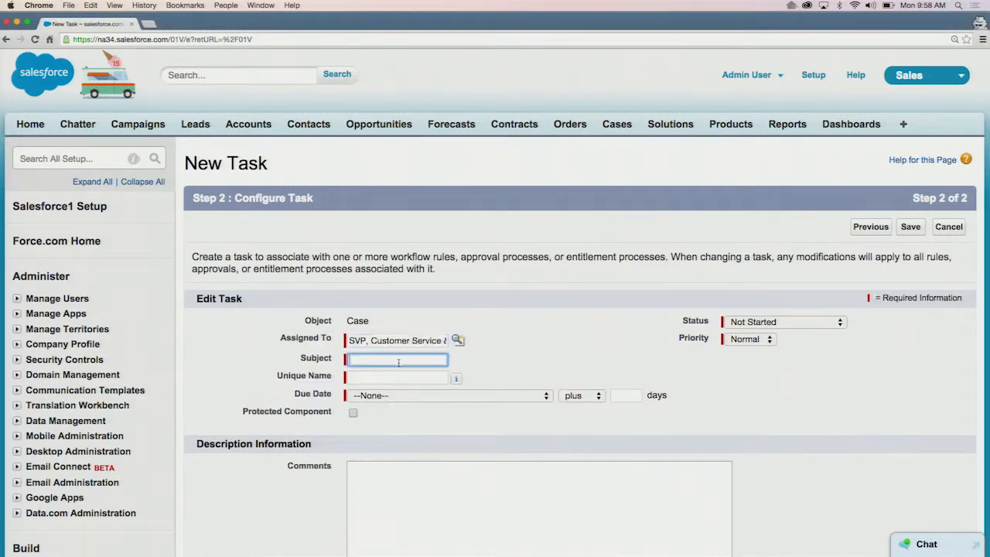
{"action": "type", "text": "Reach out to customer"}
{"action": "left_click", "coordinate": [376, 373]}
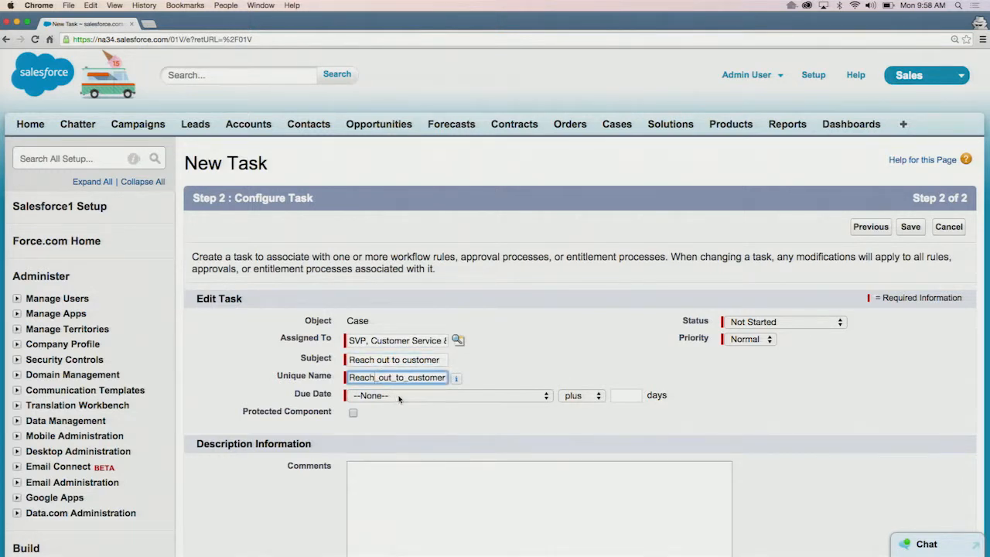
Set the task's due date to Rule Trigger Date plus 2 days and save the task
{"action": "left_click", "coordinate": [399, 397]}
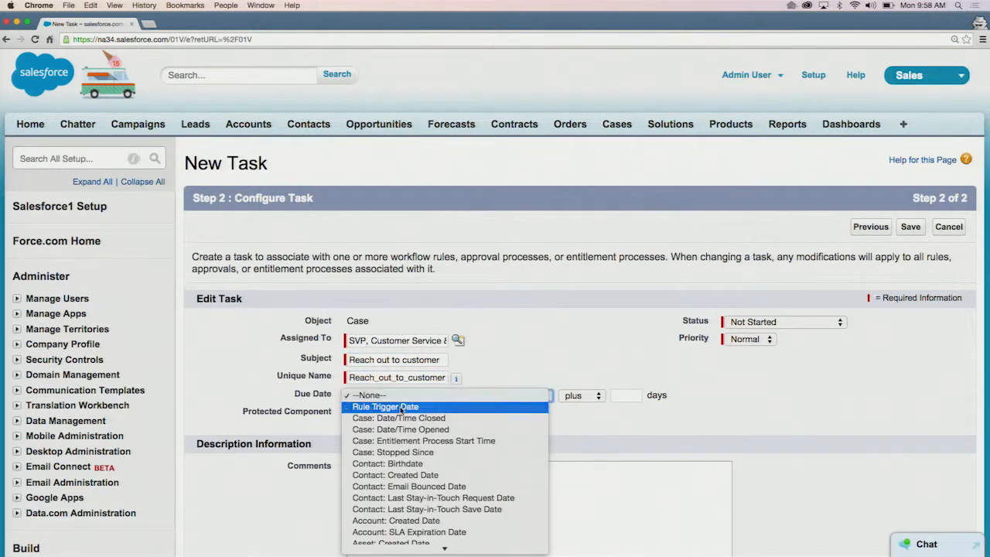
{"action": "left_click", "coordinate": [402, 410]}
{"action": "left_click", "coordinate": [633, 395]}
{"action": "type", "text": "2"}
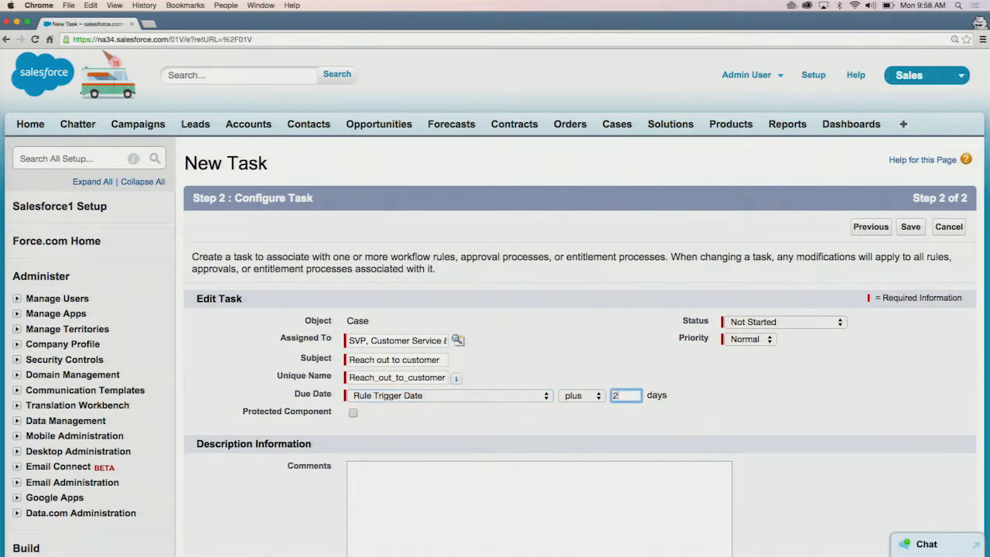
{"action": "left_click", "coordinate": [624, 346]}
{"action": "left_click", "coordinate": [912, 230]}
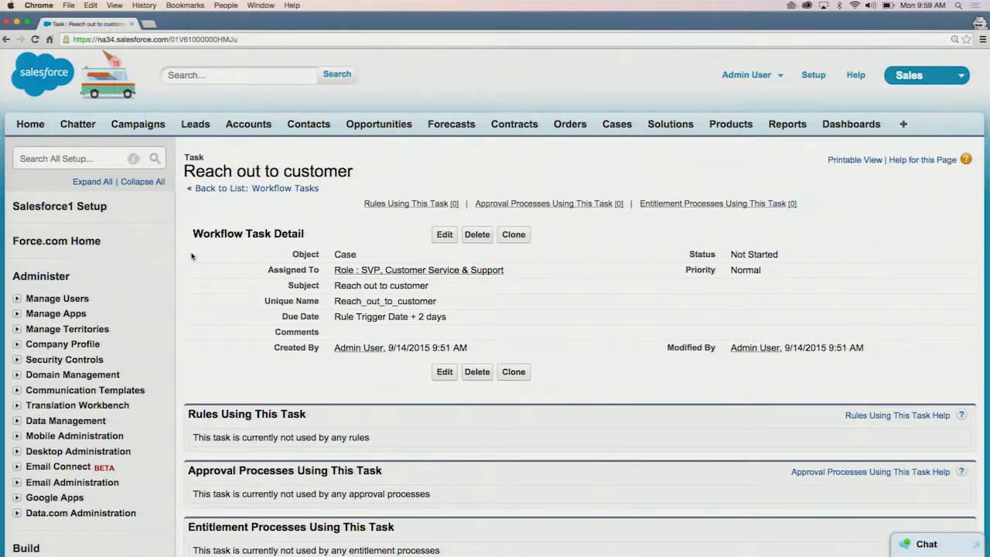
Search Setup for "entitlement proc" and open version 1 of the Premium entitlement process
{"action": "left_click", "coordinate": [57, 160]}
{"action": "type", "text": "enti"}
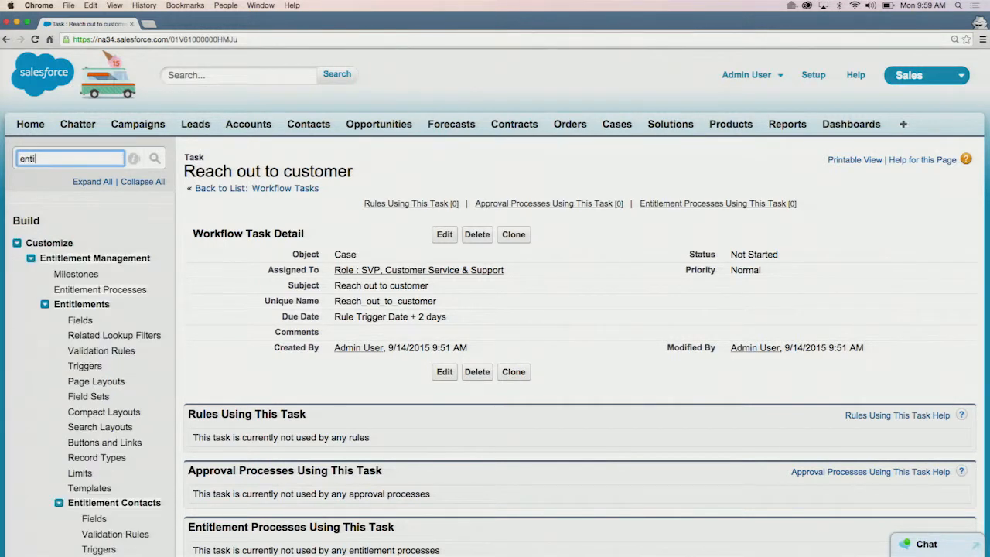
{"action": "type", "text": "tlement proc"}
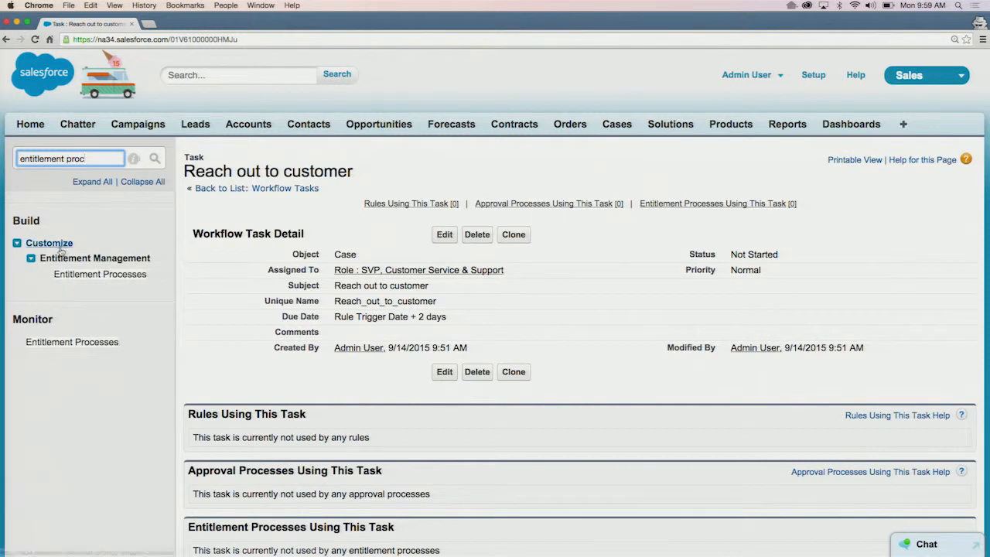
{"action": "left_click", "coordinate": [76, 275]}
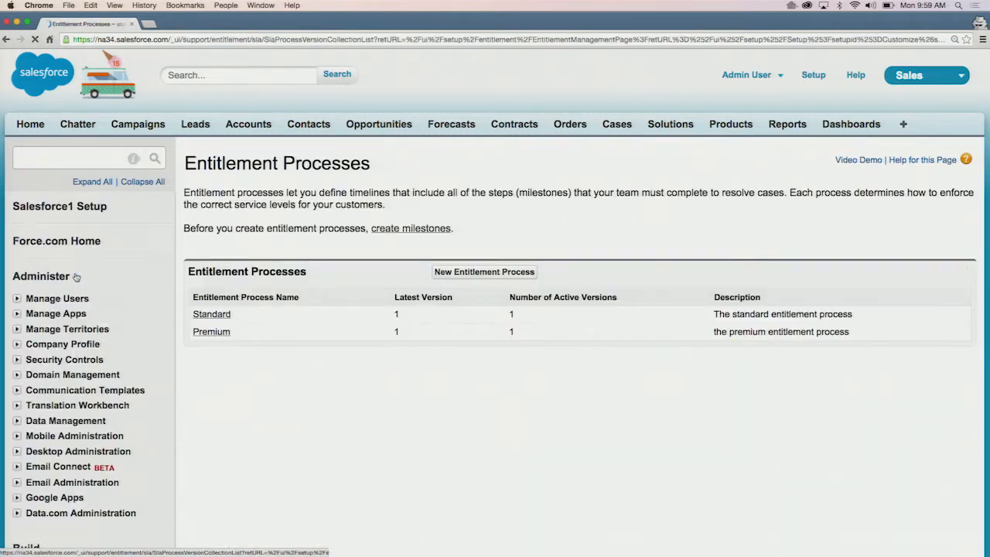
{"action": "left_click", "coordinate": [224, 334]}
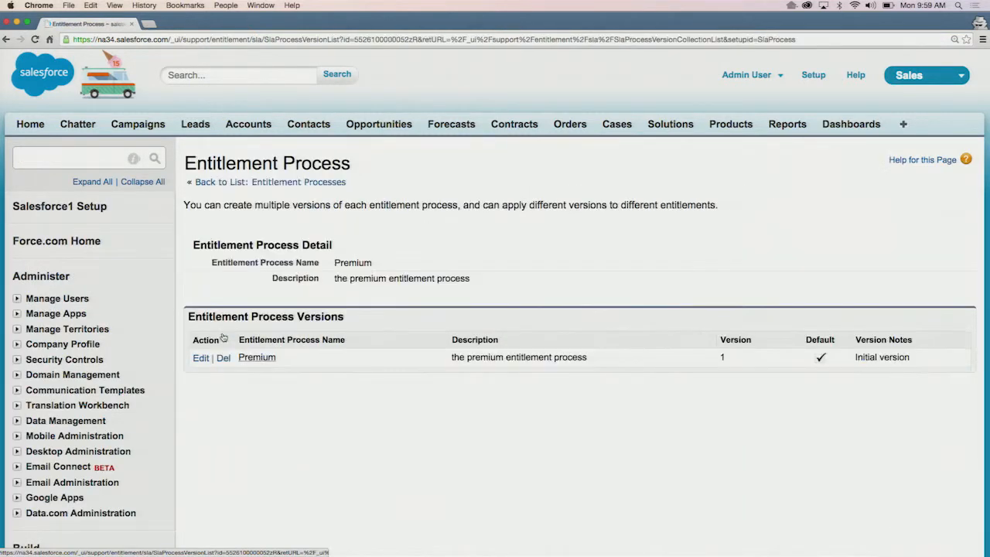
{"action": "left_click", "coordinate": [262, 360]}
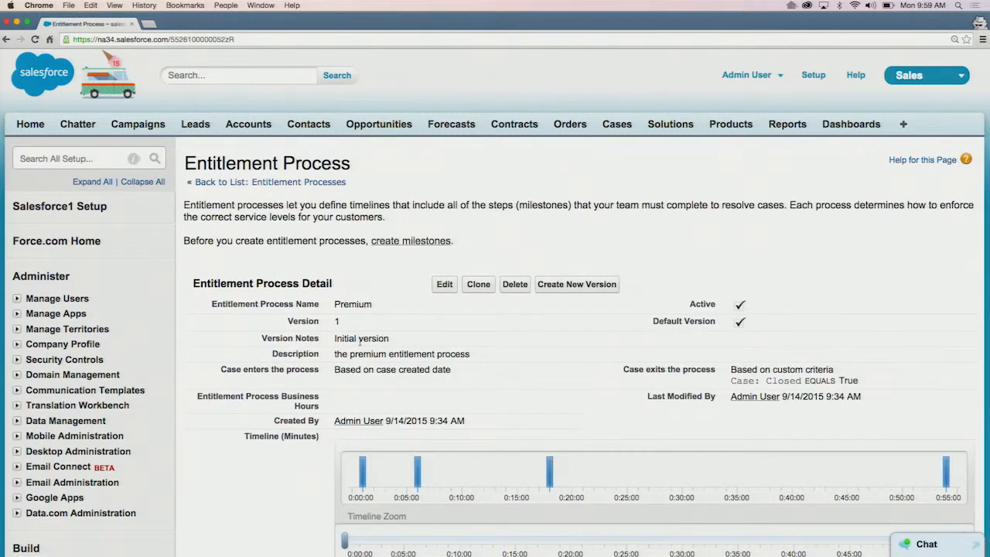
Open the Premium process's First Response milestone for high-priority cases and go to its actions
{"action": "scroll", "coordinate": [380, 343], "scroll_direction": "down", "scroll_amount": 5}
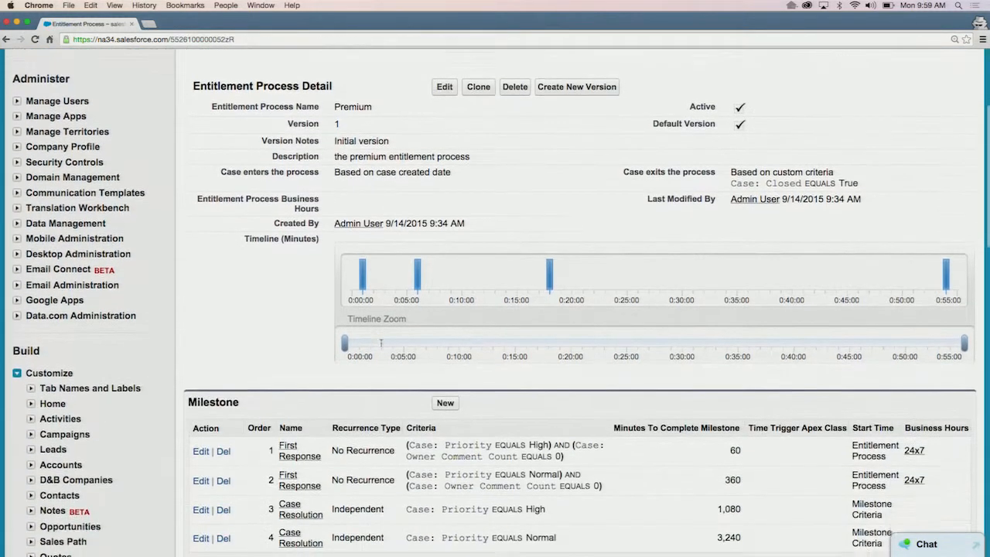
{"action": "left_click", "coordinate": [289, 455]}
{"action": "scroll", "coordinate": [350, 382], "scroll_direction": "down", "scroll_amount": 6}
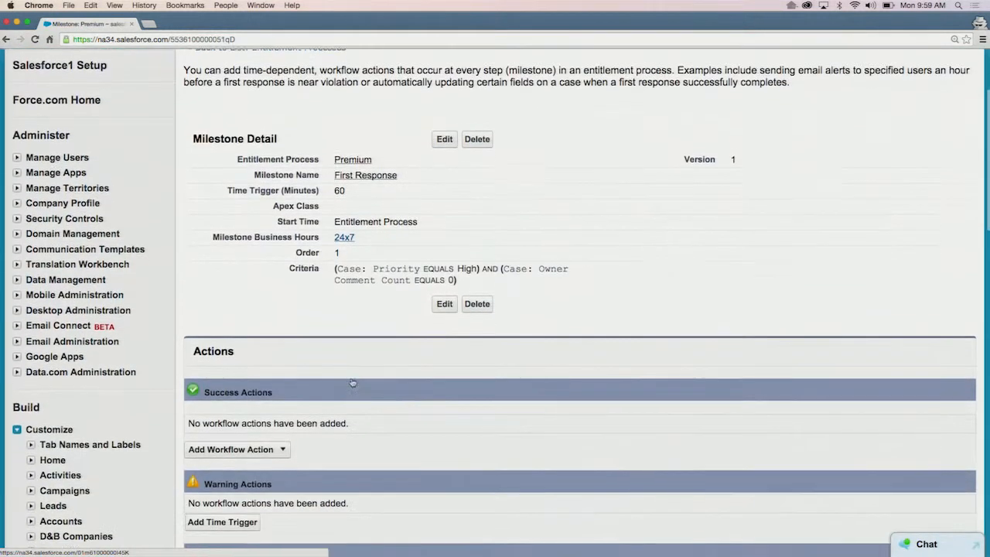
{"action": "scroll", "coordinate": [351, 381], "scroll_direction": "down", "scroll_amount": 1}
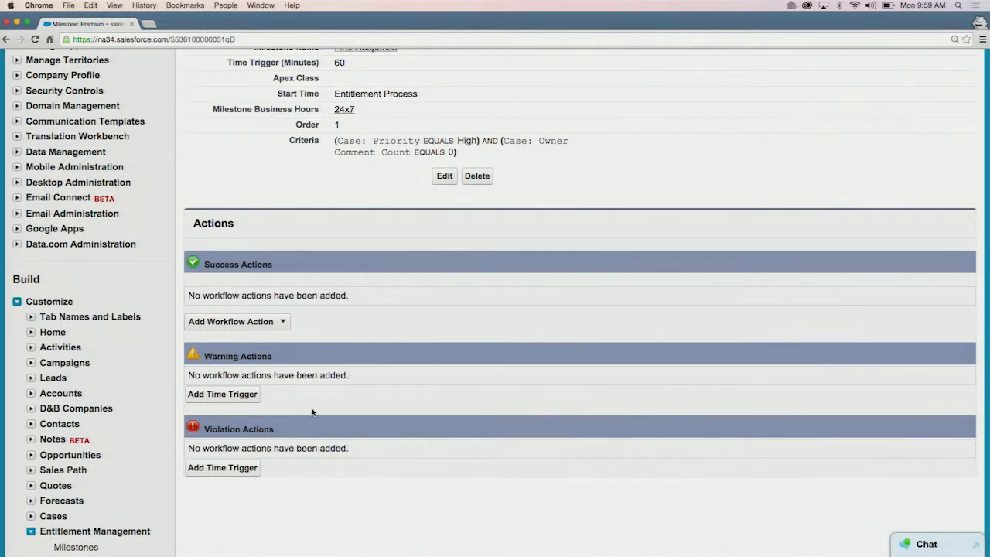
Add a time trigger for violation actions at 0 Minutes after First Response and save it
{"action": "left_click", "coordinate": [242, 474]}
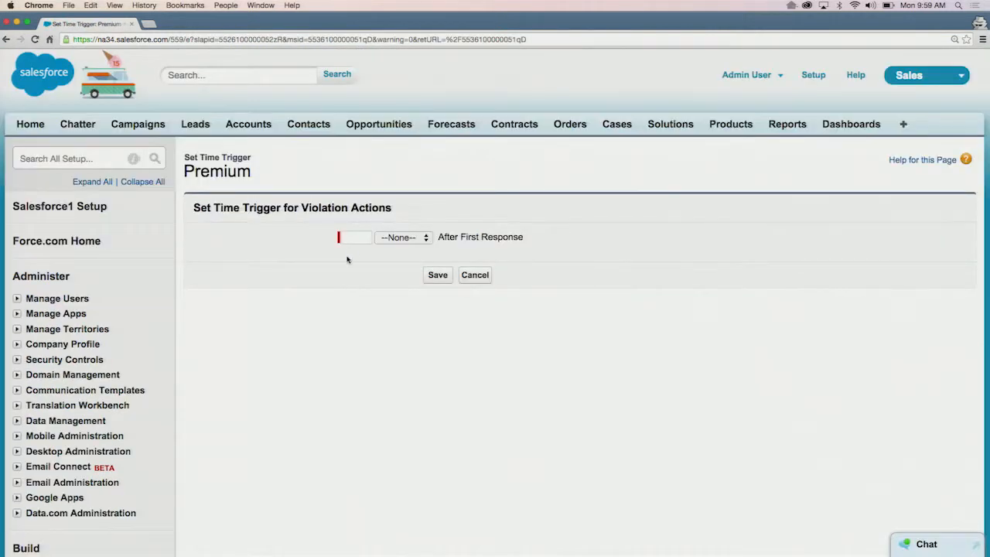
{"action": "left_click", "coordinate": [355, 242]}
{"action": "left_click", "coordinate": [402, 238]}
{"action": "left_click", "coordinate": [391, 249]}
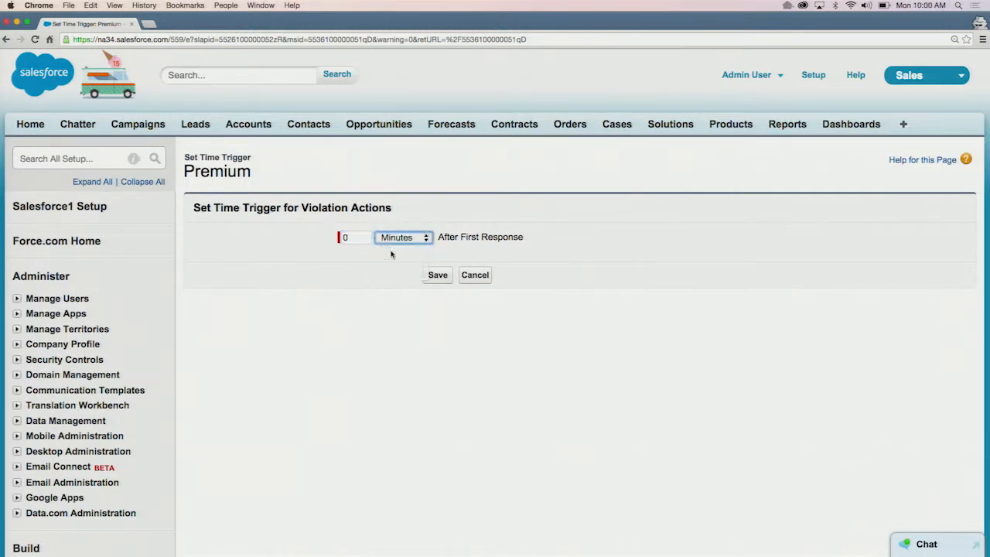
{"action": "left_click", "coordinate": [437, 275]}
Choose to add existing actions to the 0-minute violation trigger and select the task "Reach out to customer"
{"action": "scroll", "coordinate": [385, 290], "scroll_direction": "down", "scroll_amount": 3}
{"action": "scroll", "coordinate": [385, 289], "scroll_direction": "down", "scroll_amount": 4}
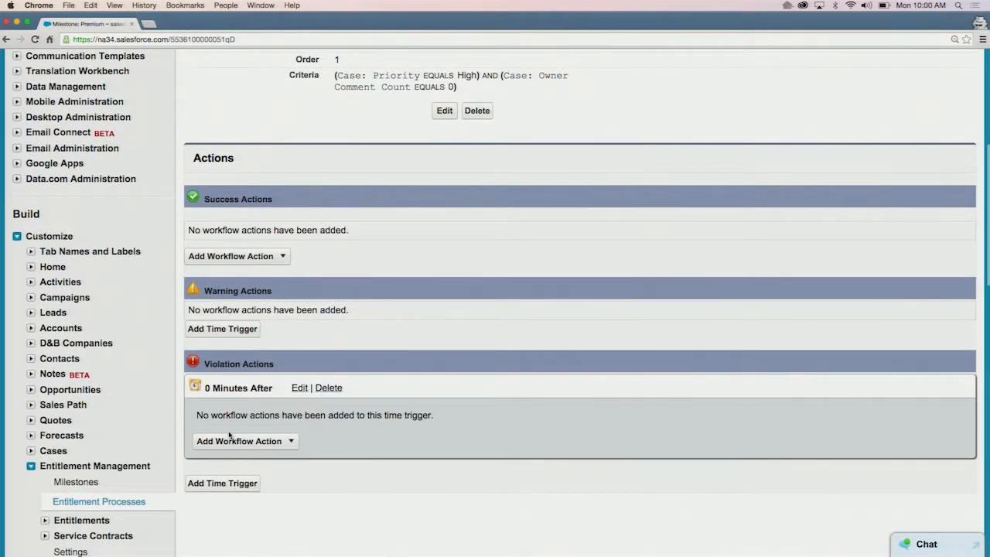
{"action": "left_click", "coordinate": [291, 442]}
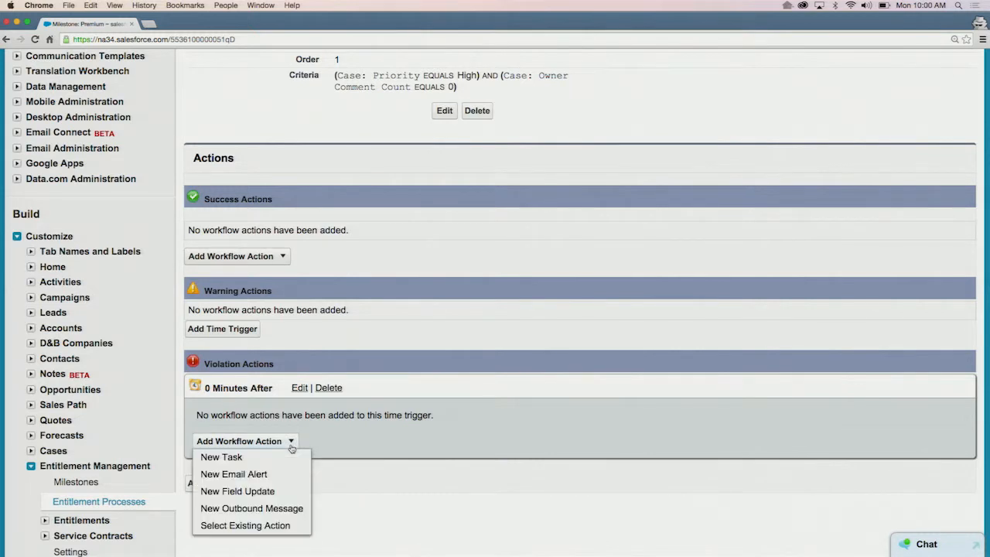
{"action": "left_click", "coordinate": [272, 528]}
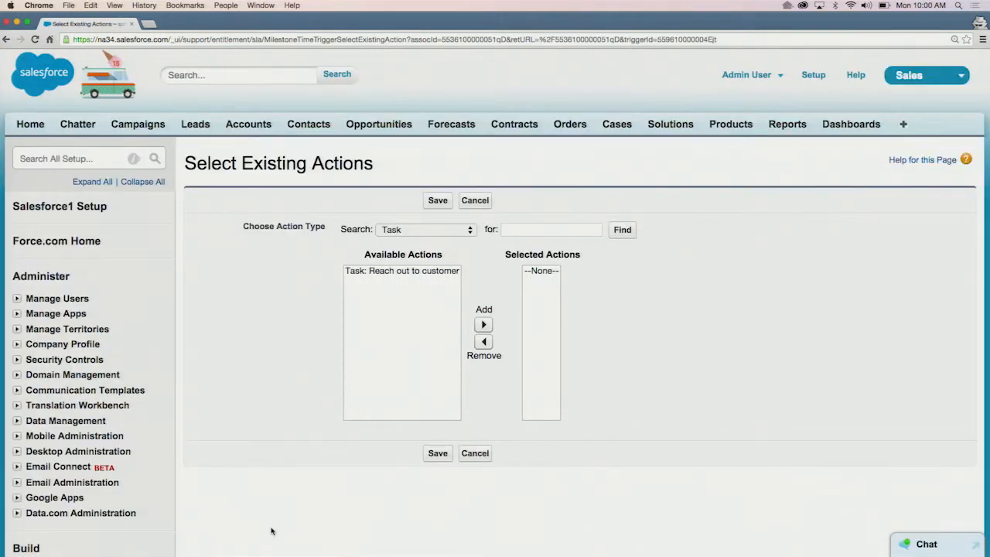
{"action": "left_click", "coordinate": [415, 230]}
{"action": "left_click", "coordinate": [329, 261]}
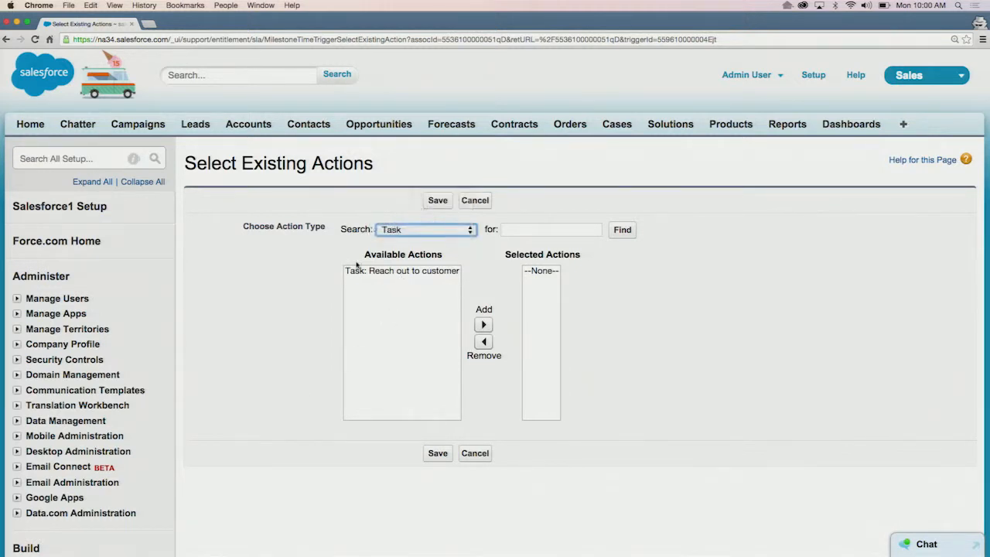
{"action": "left_click", "coordinate": [379, 271]}
{"action": "left_click", "coordinate": [484, 325]}
Add the email alert "Breach notification" to the trigger's selected actions and save the selection
{"action": "left_click", "coordinate": [426, 230]}
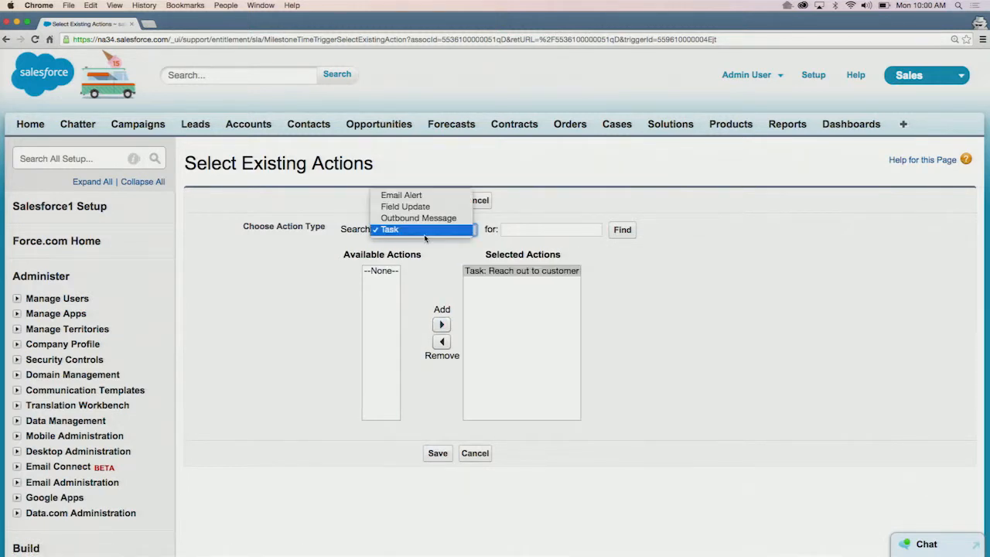
{"action": "left_click", "coordinate": [400, 195]}
{"action": "left_click", "coordinate": [398, 271]}
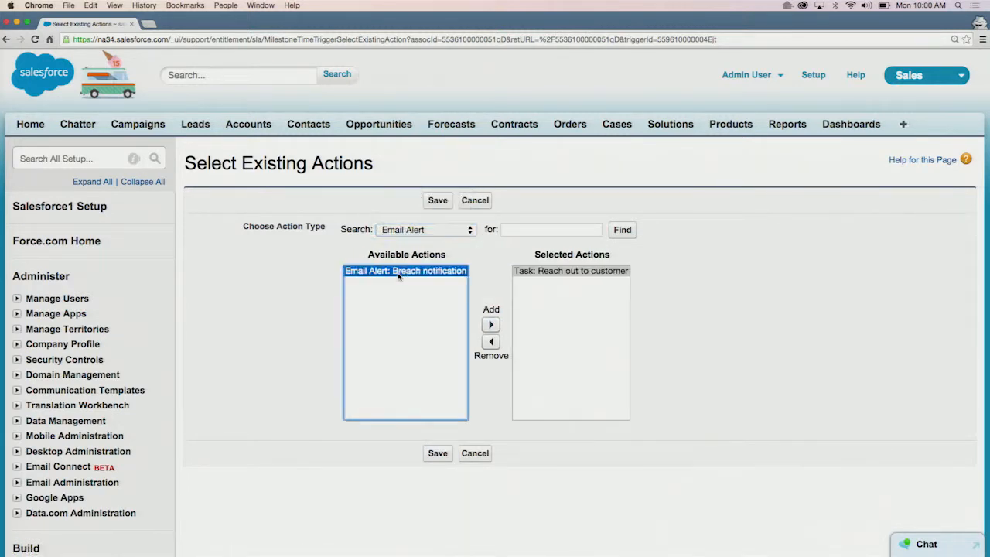
{"action": "left_click", "coordinate": [491, 324]}
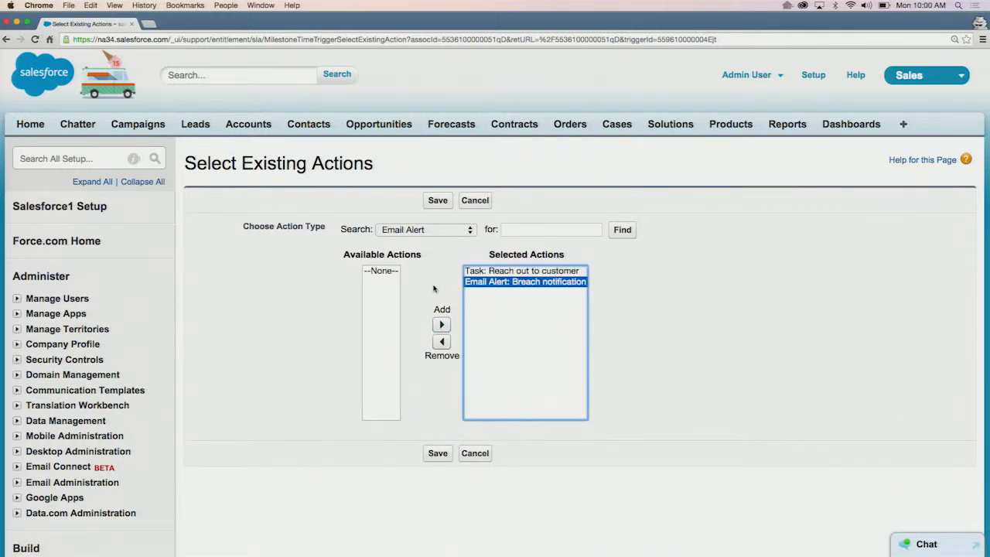
{"action": "left_click", "coordinate": [439, 201]}
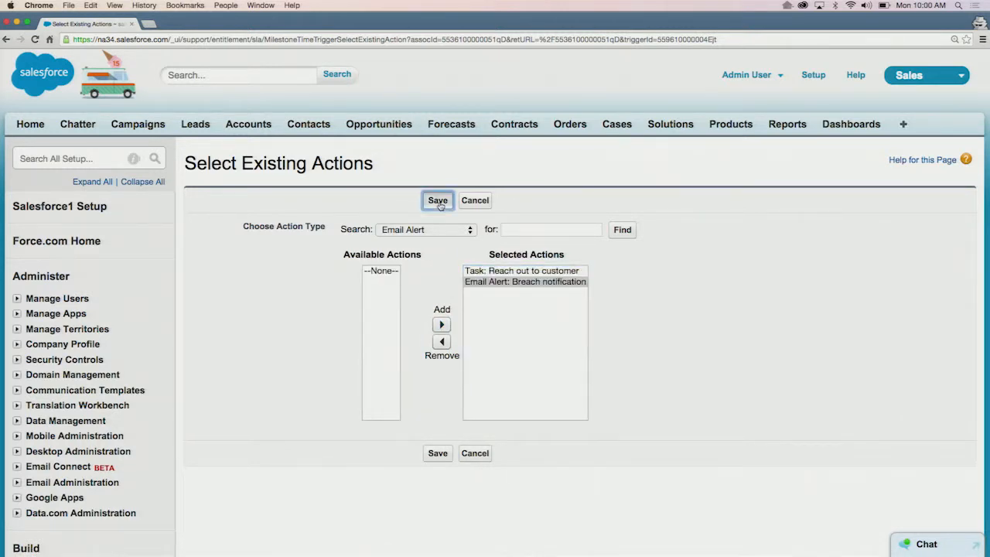
{"action": "scroll", "coordinate": [435, 284], "scroll_direction": "down", "scroll_amount": 5}
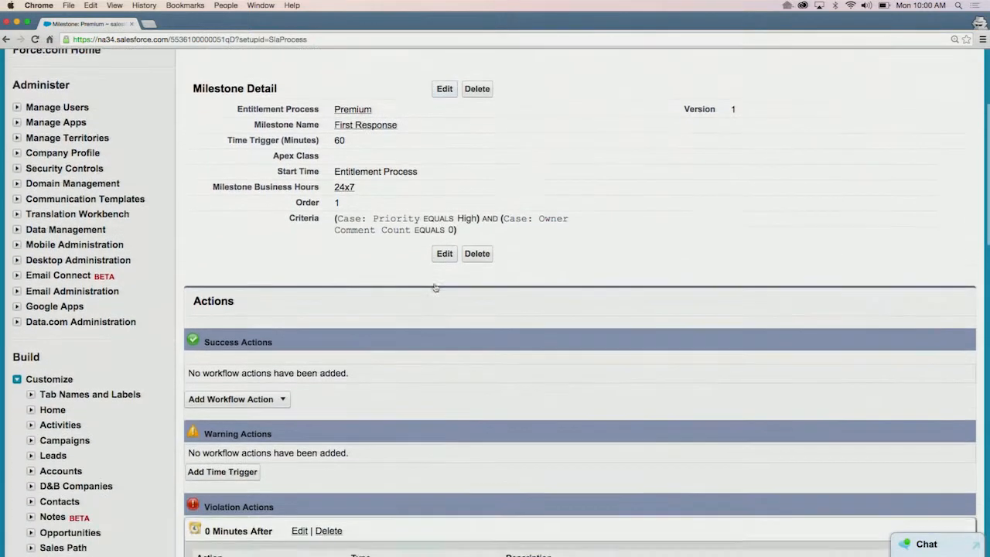
Return to the Premium entitlement process and open its First Response milestone for normal-priority cases
{"action": "scroll", "coordinate": [436, 288], "scroll_direction": "down", "scroll_amount": 4}
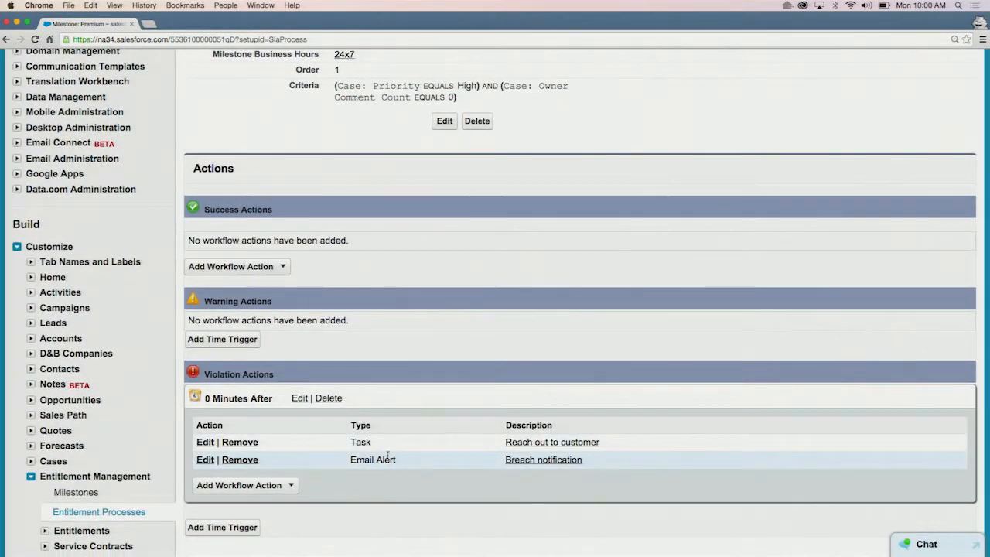
{"action": "scroll", "coordinate": [363, 365], "scroll_direction": "up", "scroll_amount": 5}
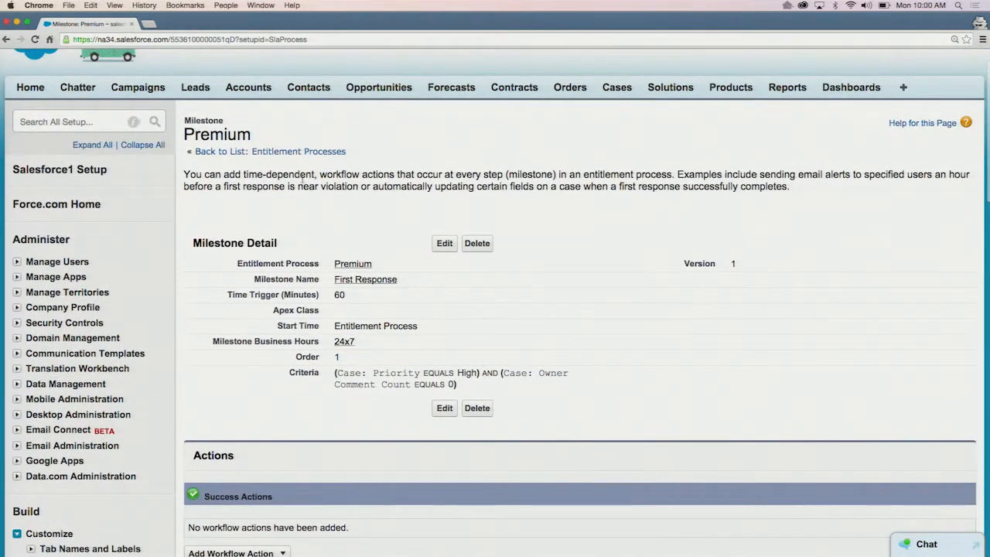
{"action": "left_click", "coordinate": [352, 266]}
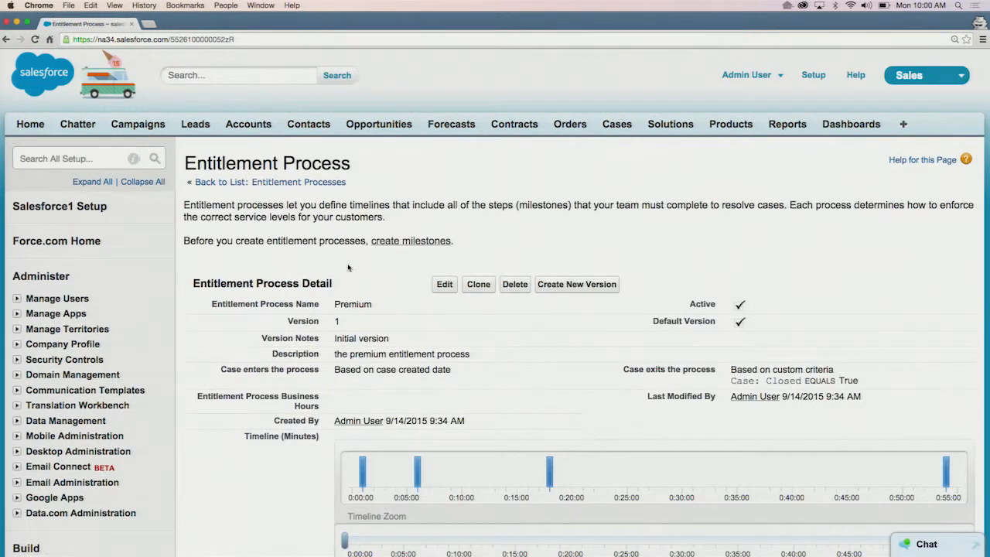
{"action": "scroll", "coordinate": [373, 320], "scroll_direction": "down", "scroll_amount": 6}
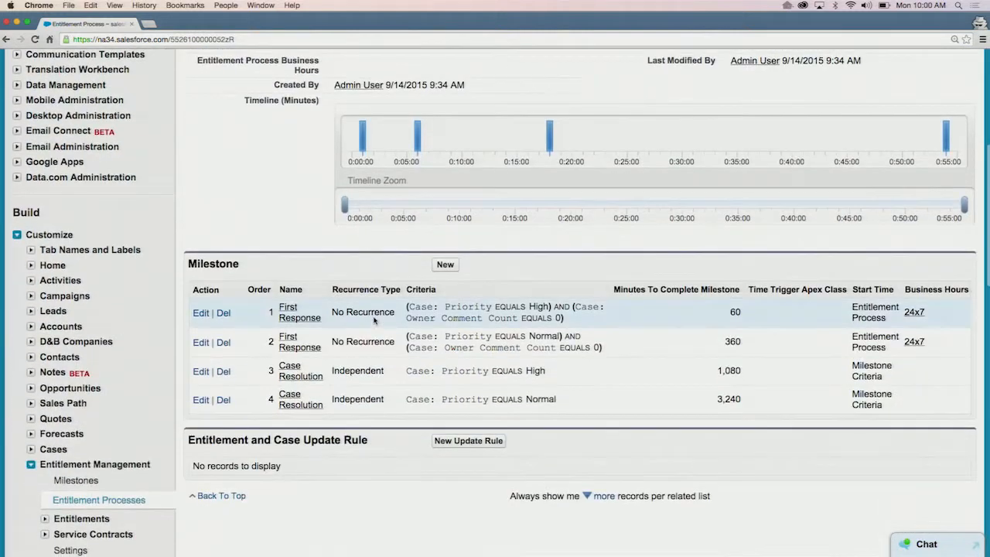
{"action": "right_click", "coordinate": [306, 350]}
{"action": "key", "text": "Escape"}
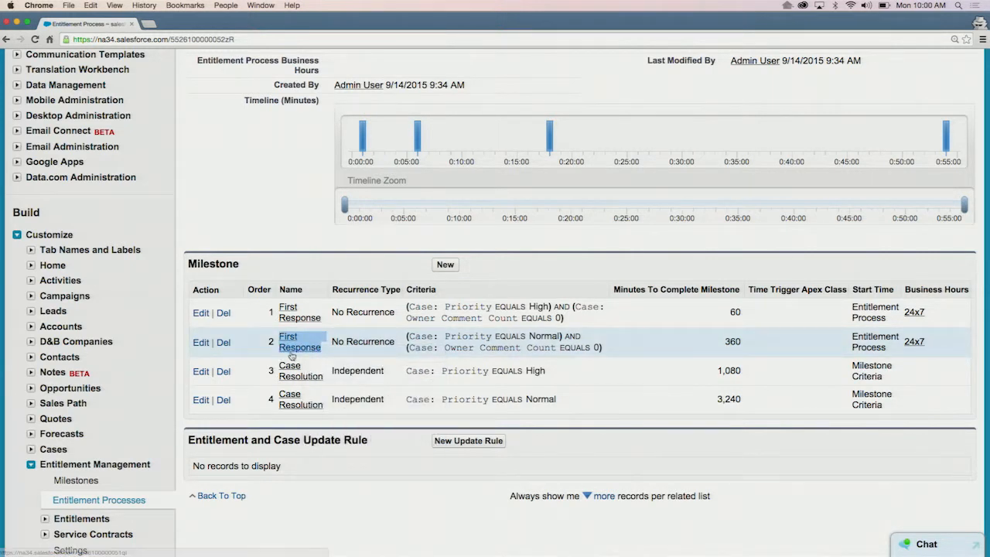
{"action": "left_click", "coordinate": [300, 347]}
Add a violation time trigger at 0 Minutes after First Response to the normal-priority milestone and save it
{"action": "scroll", "coordinate": [291, 357], "scroll_direction": "down", "scroll_amount": 5}
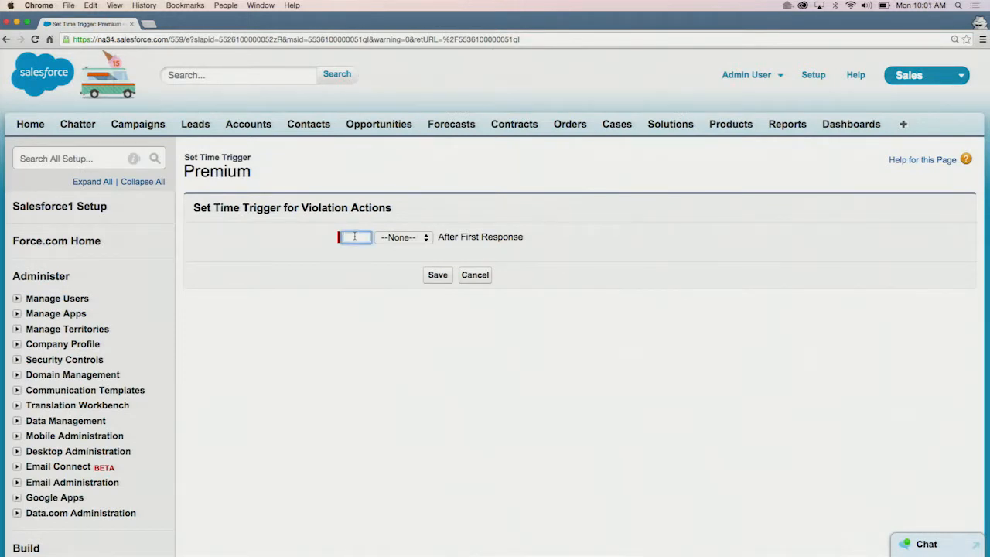
{"action": "left_click", "coordinate": [396, 238]}
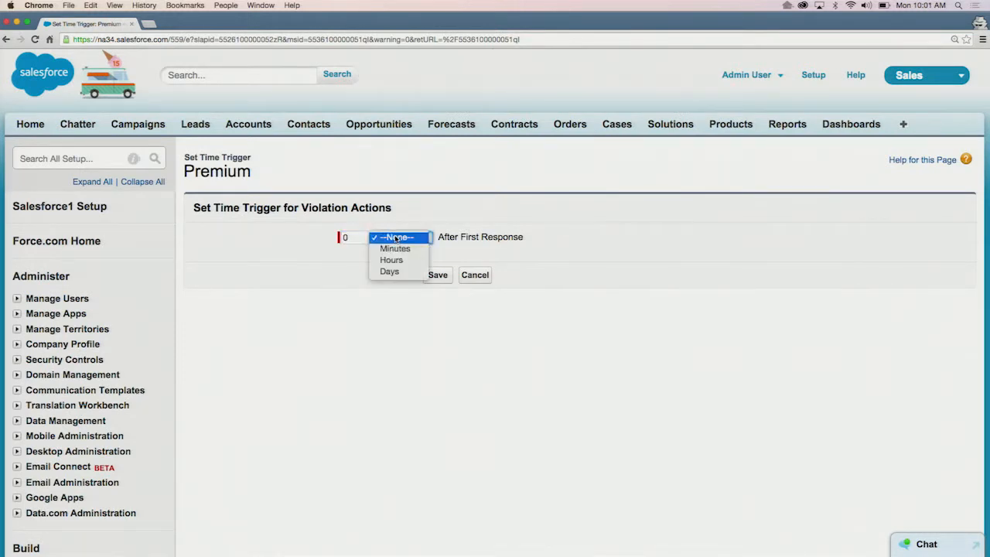
{"action": "left_click", "coordinate": [396, 249]}
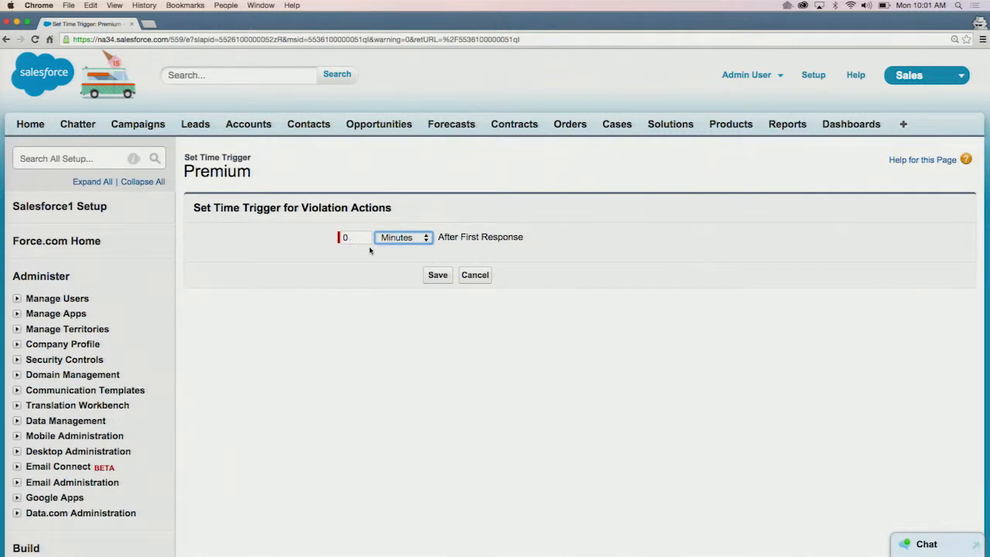
{"action": "left_click", "coordinate": [438, 276]}
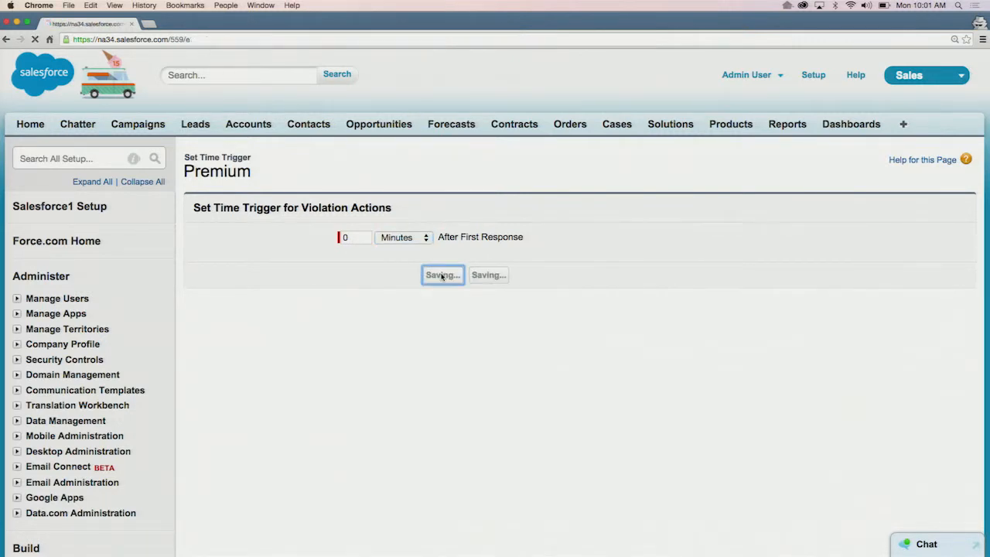
Attach the existing email alert "Breach notification" to the normal-priority First Response milestone's 0-minute violation trigger and save
{"action": "scroll", "coordinate": [453, 355], "scroll_direction": "down", "scroll_amount": 4}
{"action": "scroll", "coordinate": [453, 355], "scroll_direction": "down", "scroll_amount": 1}
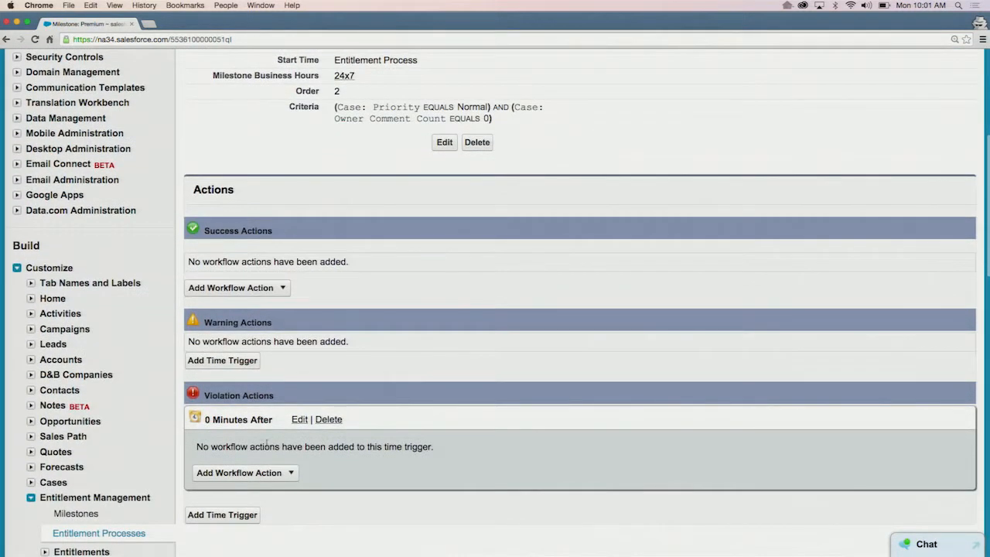
{"action": "left_click", "coordinate": [259, 472]}
{"action": "scroll", "coordinate": [267, 511], "scroll_direction": "down", "scroll_amount": 1}
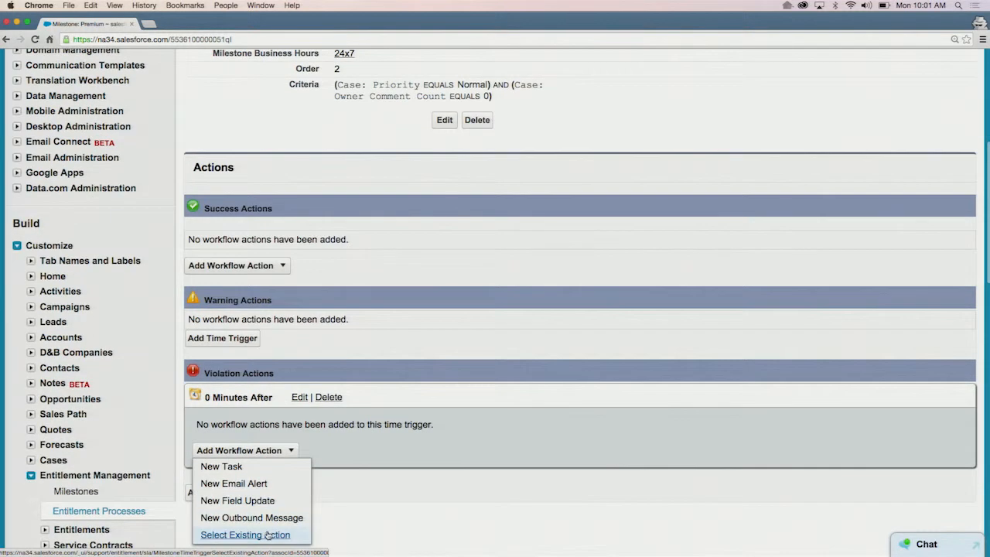
{"action": "left_click", "coordinate": [268, 534]}
{"action": "left_click", "coordinate": [414, 229]}
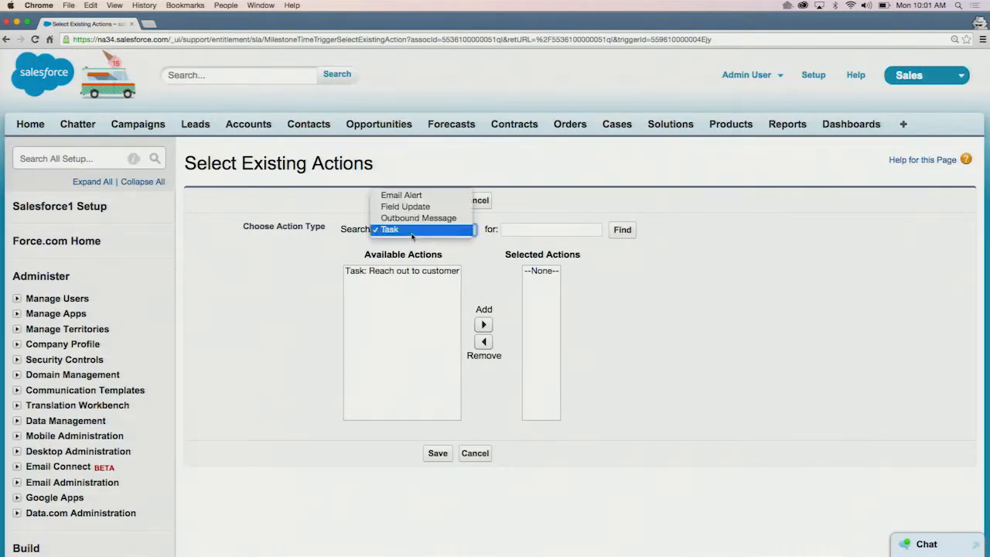
{"action": "left_click", "coordinate": [410, 195]}
{"action": "left_click", "coordinate": [409, 272]}
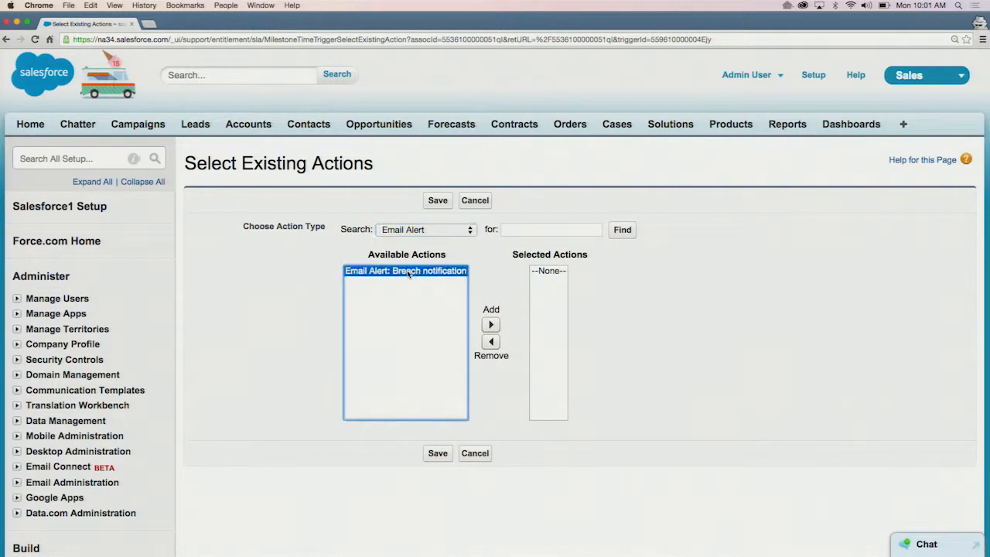
{"action": "left_click", "coordinate": [490, 324]}
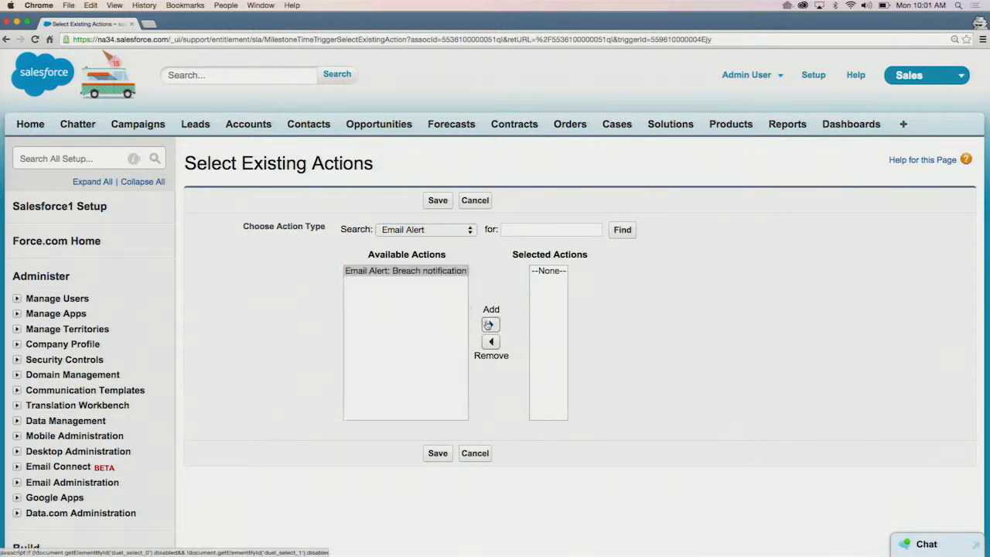
{"action": "right_click", "coordinate": [437, 453]}
{"action": "left_click", "coordinate": [438, 453]}
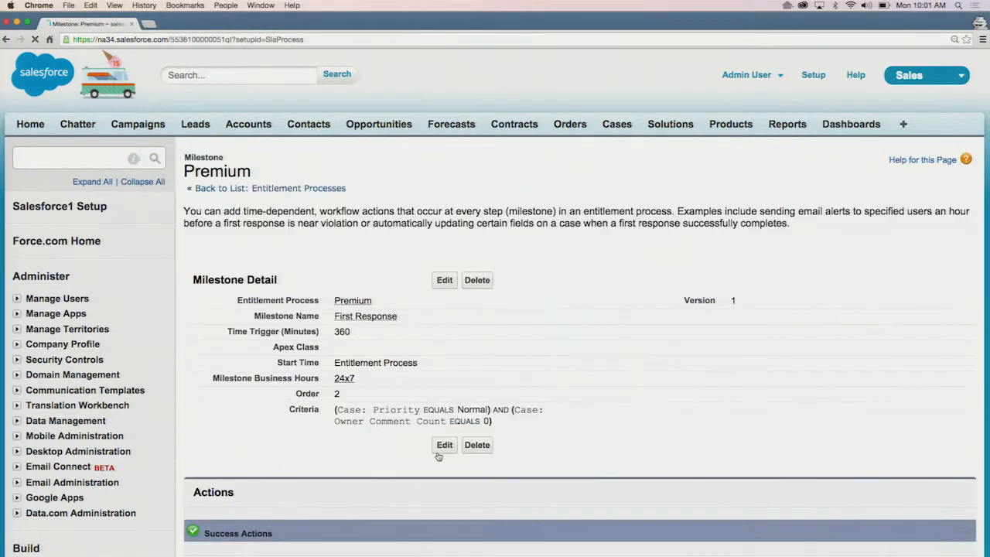
Go back to the Premium entitlement process and open its Case Resolution milestone for high-priority cases
{"action": "scroll", "coordinate": [355, 290], "scroll_direction": "down", "scroll_amount": 1}
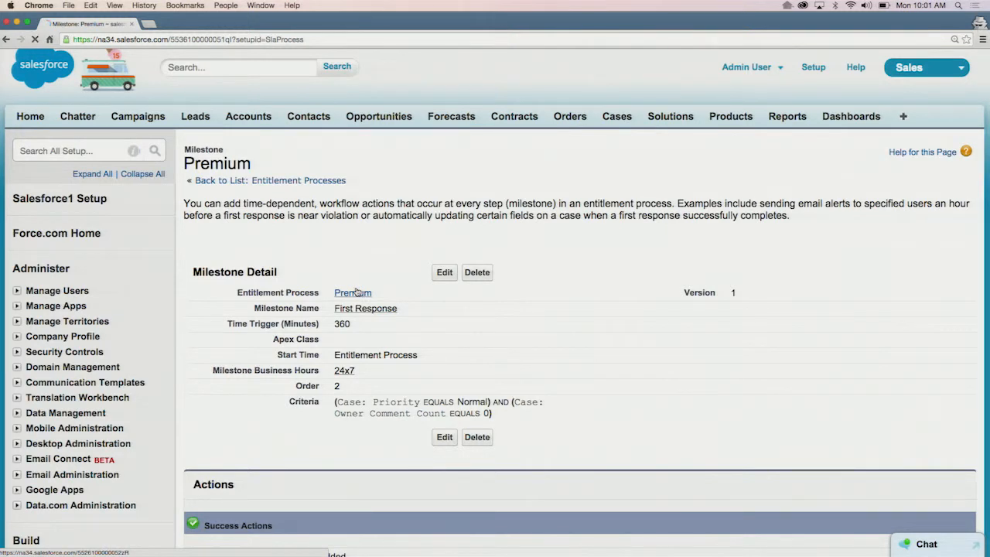
{"action": "left_click", "coordinate": [353, 292]}
{"action": "scroll", "coordinate": [355, 291], "scroll_direction": "down", "scroll_amount": 5}
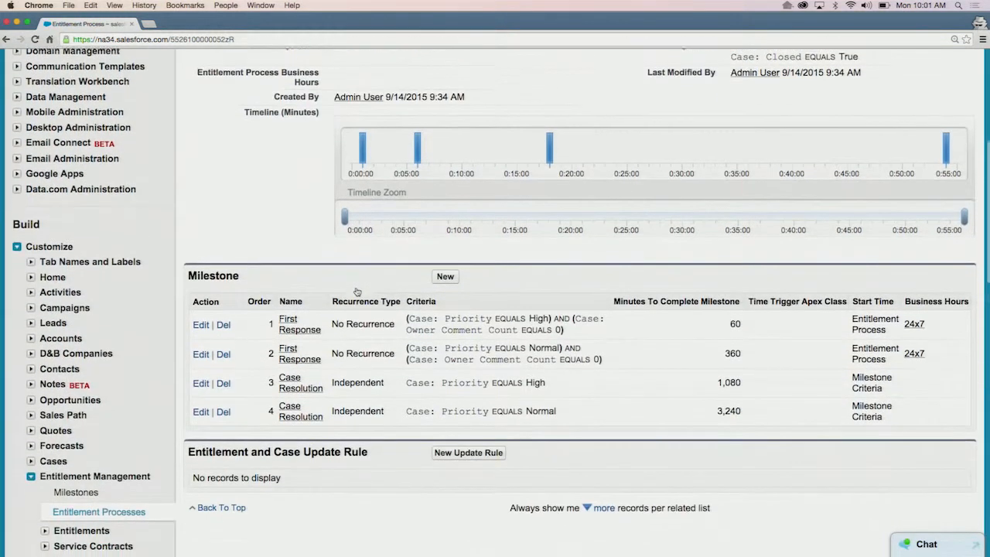
{"action": "scroll", "coordinate": [357, 291], "scroll_direction": "down", "scroll_amount": 1}
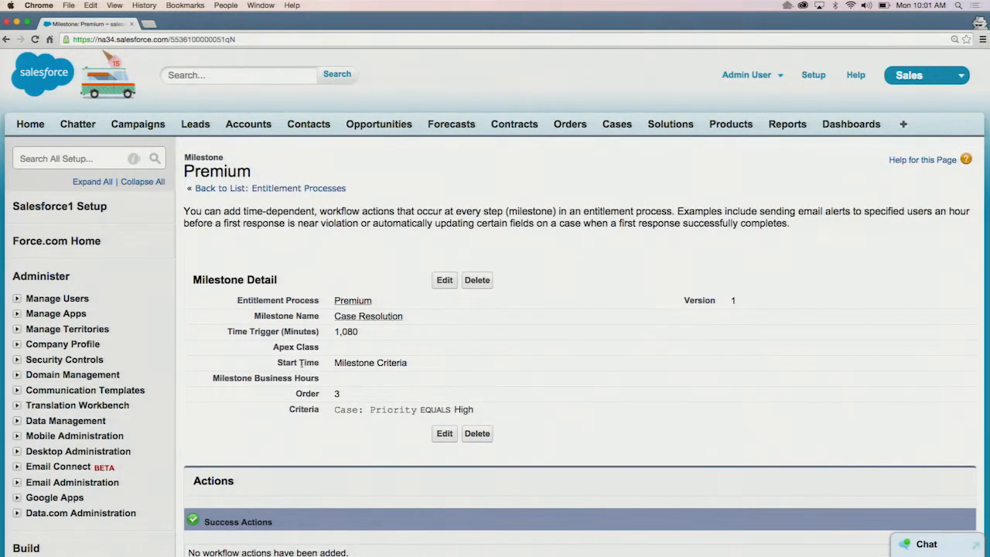
Add a violation time trigger at 0 Minutes after Case Resolution to the high-priority milestone and save it
{"action": "scroll", "coordinate": [299, 372], "scroll_direction": "down", "scroll_amount": 7}
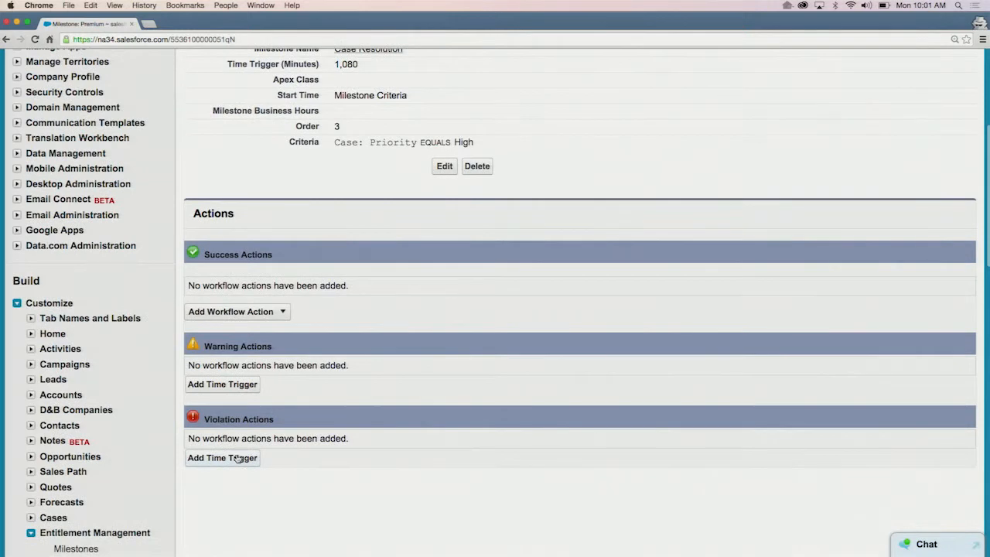
{"action": "left_click", "coordinate": [236, 458]}
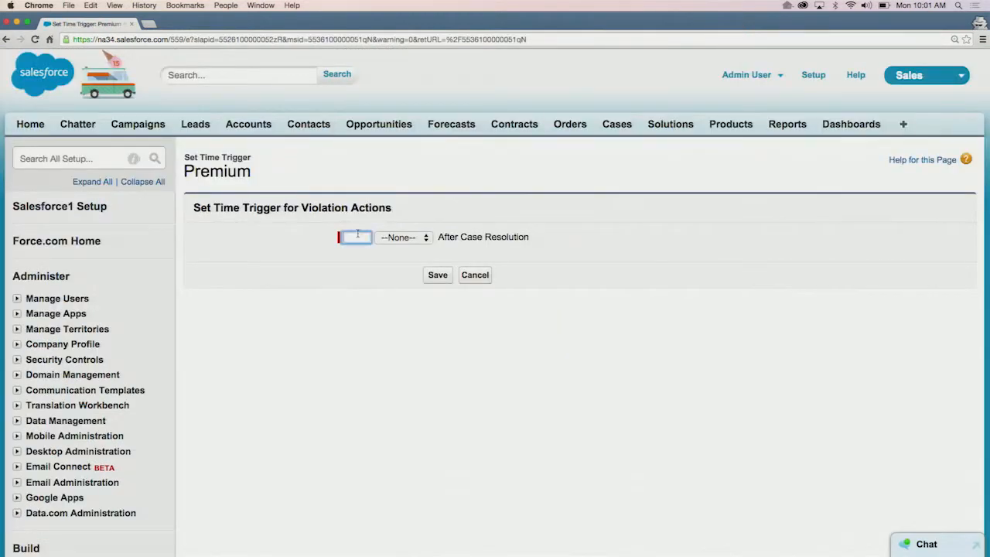
{"action": "left_click", "coordinate": [394, 239]}
{"action": "left_click", "coordinate": [394, 247]}
{"action": "left_click", "coordinate": [437, 275]}
Choose to add existing actions to the 0-minute violation trigger and add the task "Reach out to customer"
{"action": "scroll", "coordinate": [402, 360], "scroll_direction": "down", "scroll_amount": 8}
{"action": "scroll", "coordinate": [402, 360], "scroll_direction": "down", "scroll_amount": 1}
{"action": "left_click", "coordinate": [243, 409]}
{"action": "left_click", "coordinate": [266, 492]}
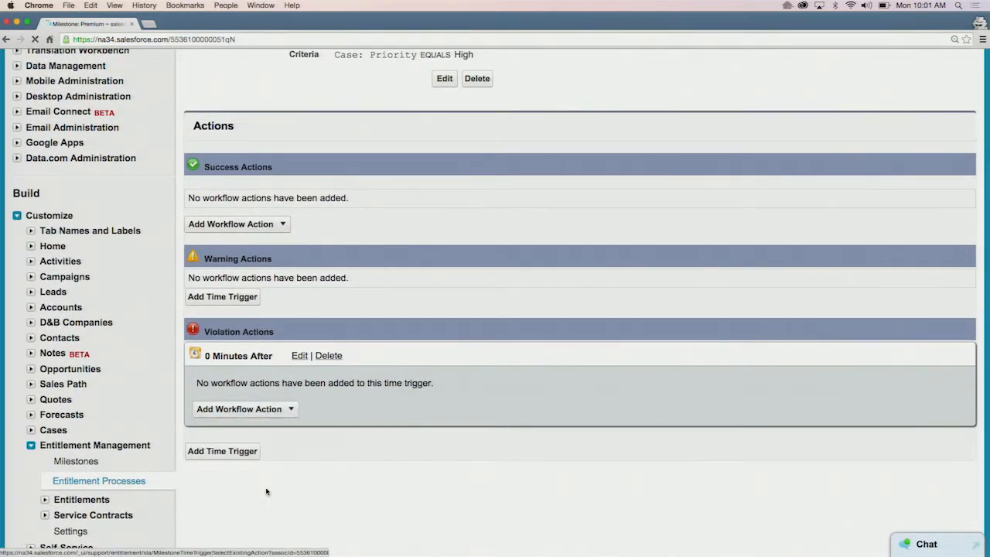
{"action": "left_click", "coordinate": [379, 272]}
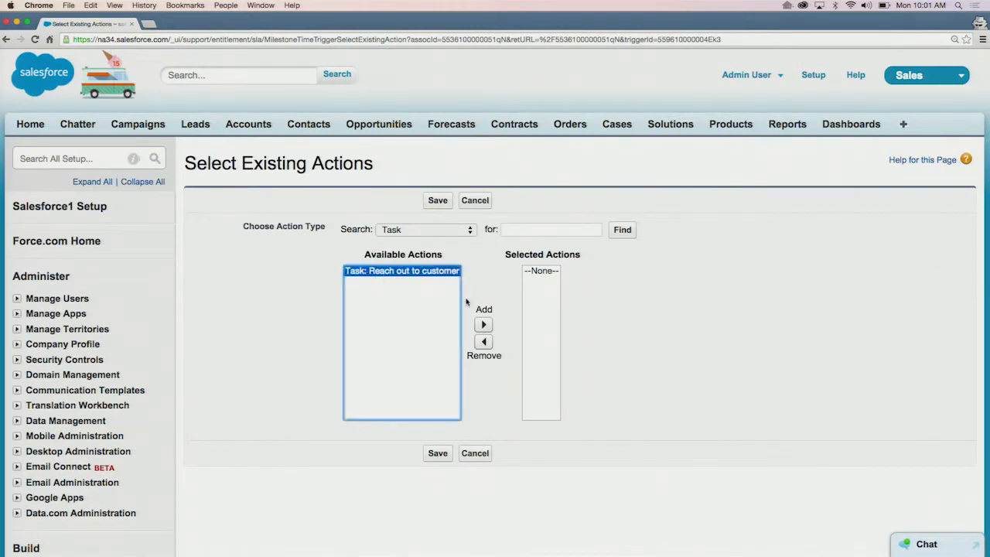
{"action": "left_click", "coordinate": [483, 324]}
Add the email alert "Breach notification" to the high-priority Case Resolution trigger's selected actions and save the selection
{"action": "left_click", "coordinate": [426, 230]}
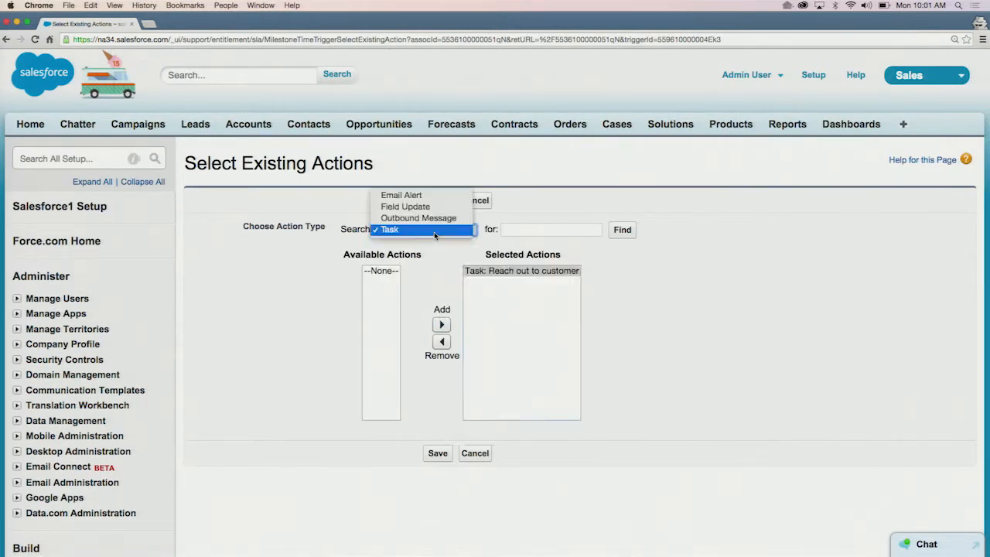
{"action": "left_click", "coordinate": [394, 195]}
{"action": "left_click", "coordinate": [394, 271]}
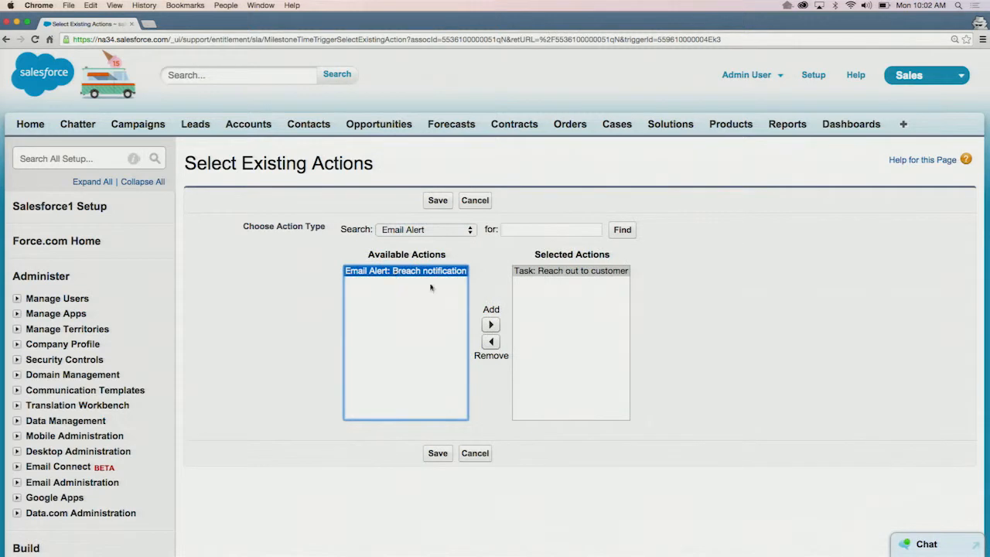
{"action": "left_click", "coordinate": [490, 324]}
{"action": "left_click", "coordinate": [438, 454]}
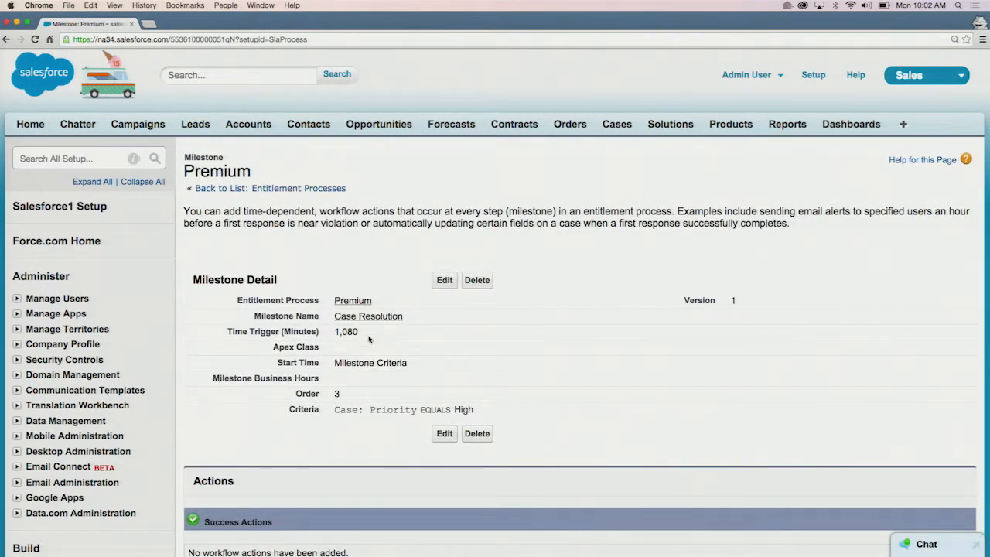
Return to the Premium entitlement process and open its Case Resolution milestone for normal-priority cases
{"action": "left_click", "coordinate": [354, 300]}
{"action": "scroll", "coordinate": [357, 304], "scroll_direction": "down", "scroll_amount": 5}
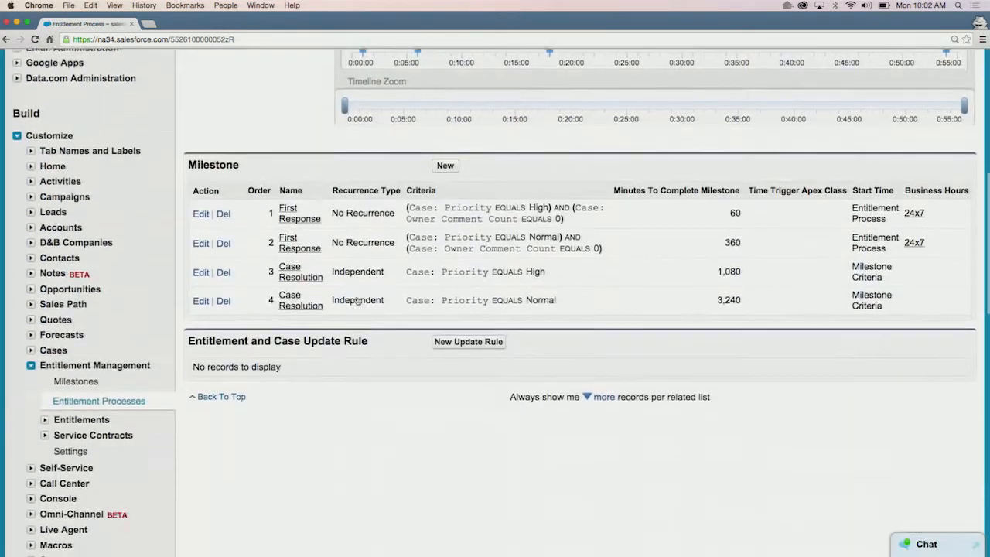
{"action": "scroll", "coordinate": [357, 303], "scroll_direction": "down", "scroll_amount": 1}
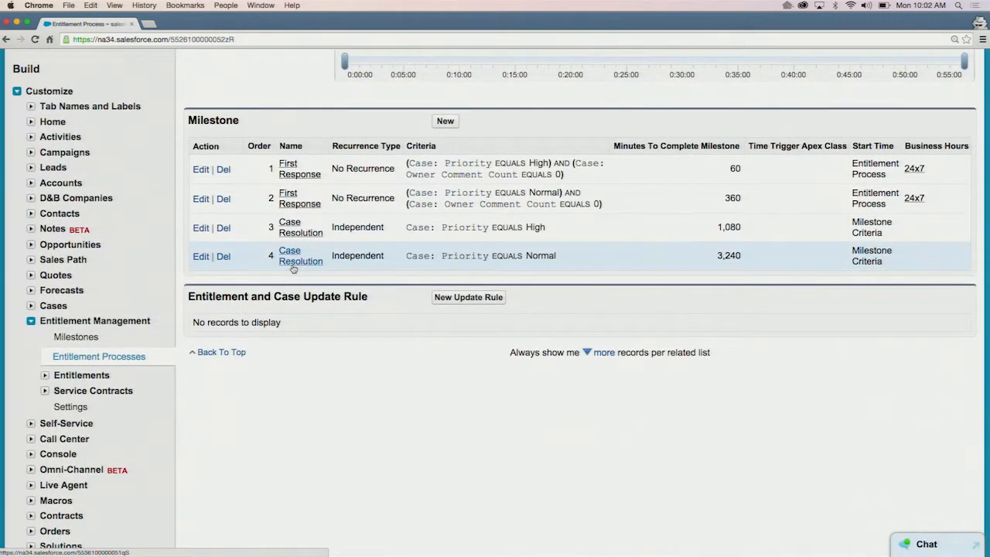
Add a violation time trigger at 0 Minutes after Case Resolution to the normal-priority milestone and save it
{"action": "scroll", "coordinate": [244, 426], "scroll_direction": "down", "scroll_amount": 5}
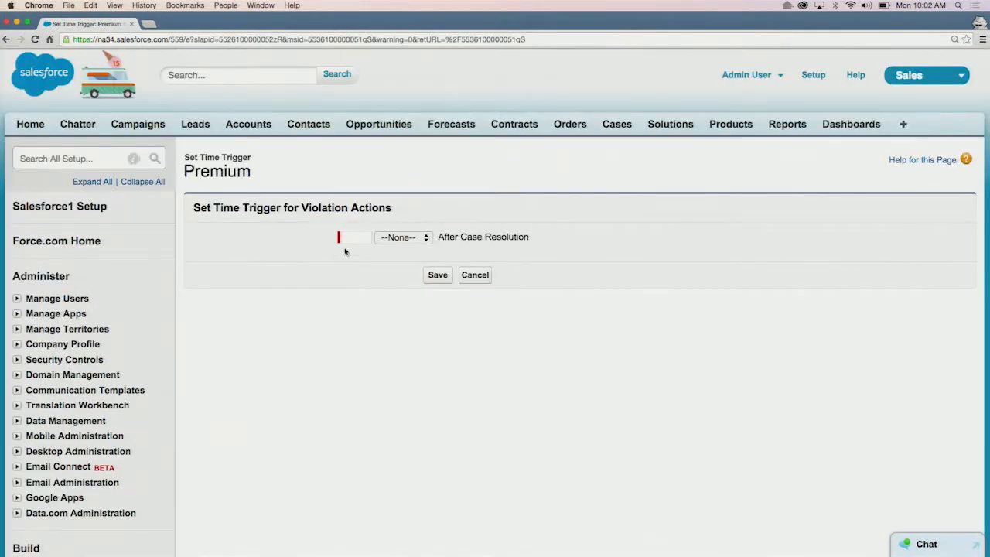
{"action": "left_click", "coordinate": [388, 238]}
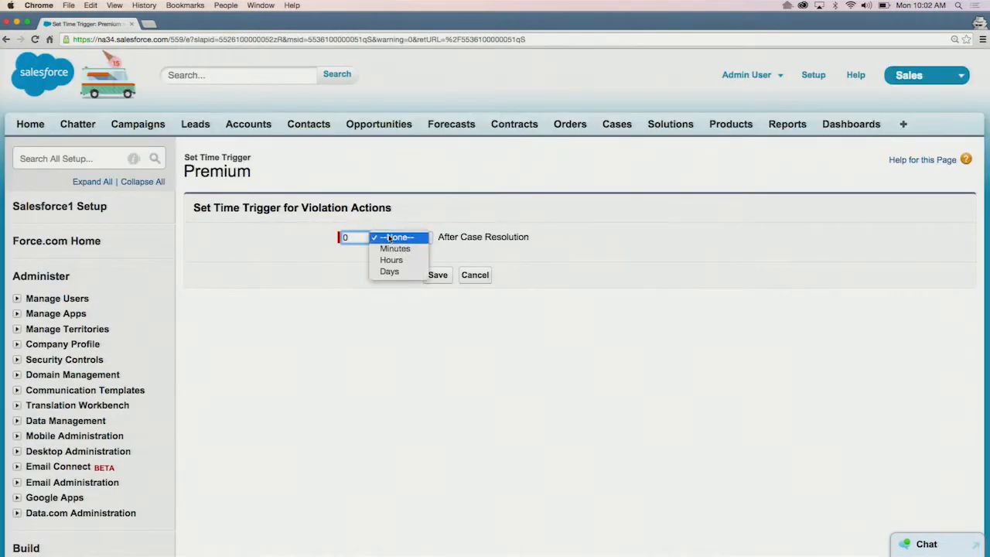
{"action": "left_click", "coordinate": [391, 248]}
{"action": "left_click", "coordinate": [432, 277]}
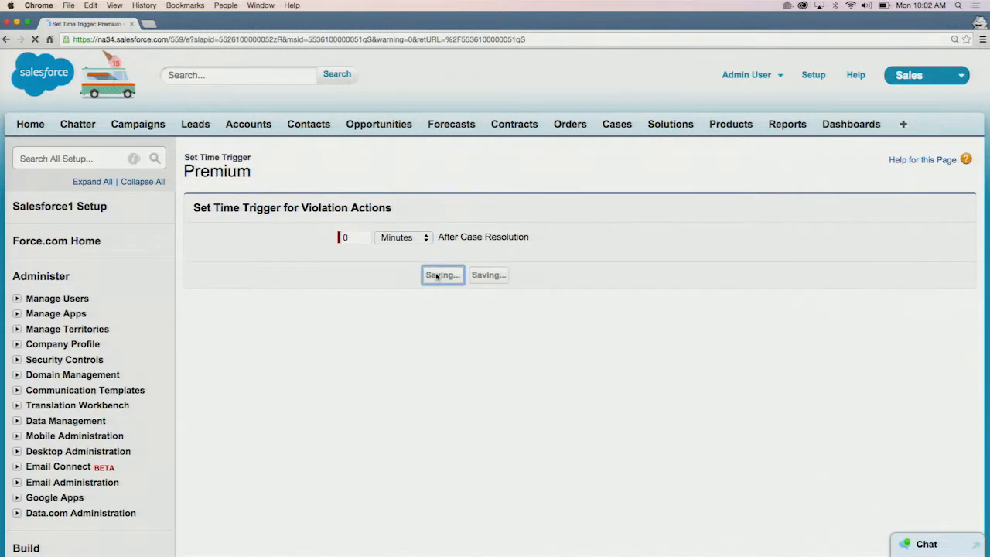
Attach the existing email alert "Breach notification" to the normal-priority Case Resolution milestone's 0-minute violation trigger and save
{"action": "scroll", "coordinate": [437, 277], "scroll_direction": "down", "scroll_amount": 5}
{"action": "scroll", "coordinate": [436, 277], "scroll_direction": "down", "scroll_amount": 1}
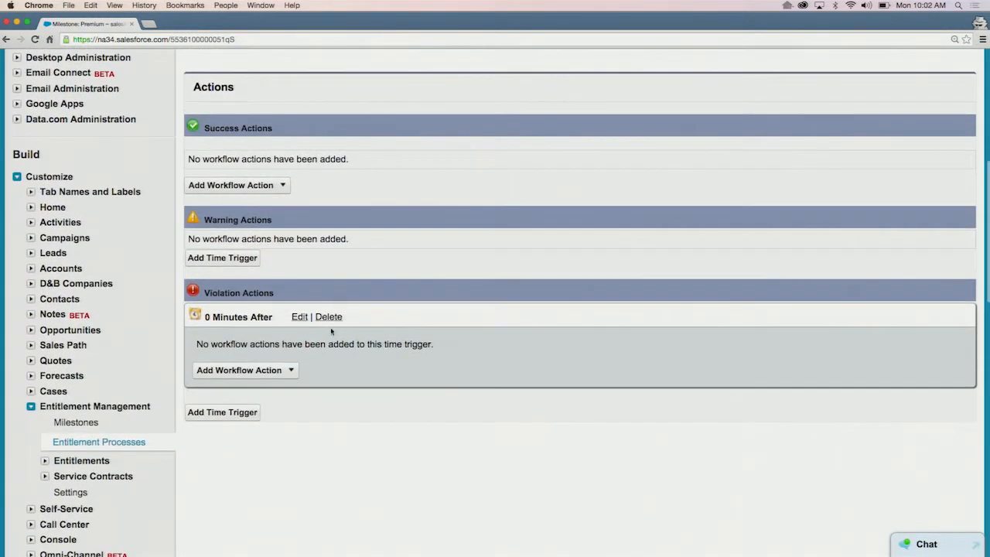
{"action": "left_click", "coordinate": [261, 370]}
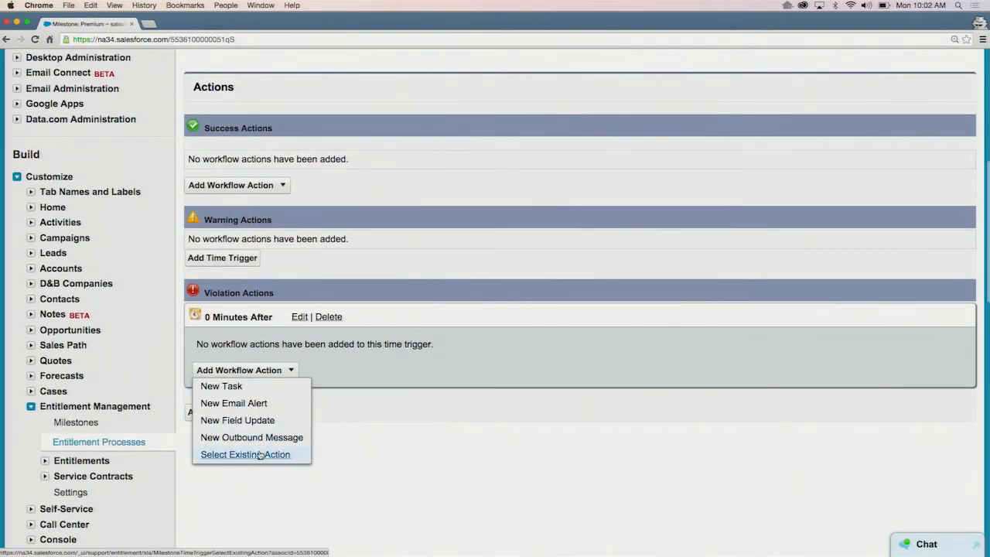
{"action": "left_click", "coordinate": [260, 454]}
{"action": "left_click", "coordinate": [414, 231]}
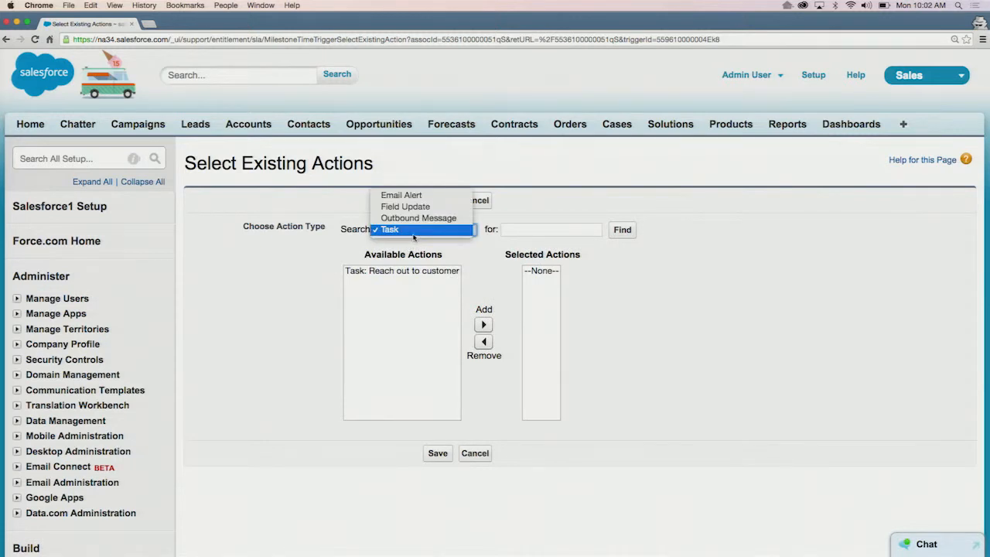
{"action": "left_click", "coordinate": [414, 193]}
{"action": "left_click", "coordinate": [403, 272]}
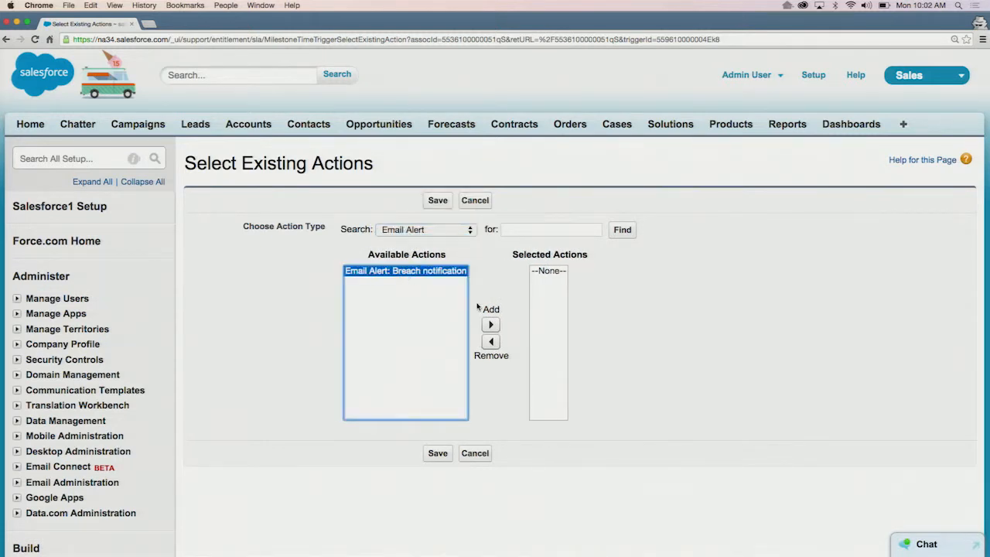
{"action": "left_click", "coordinate": [491, 324]}
{"action": "left_click", "coordinate": [438, 453]}
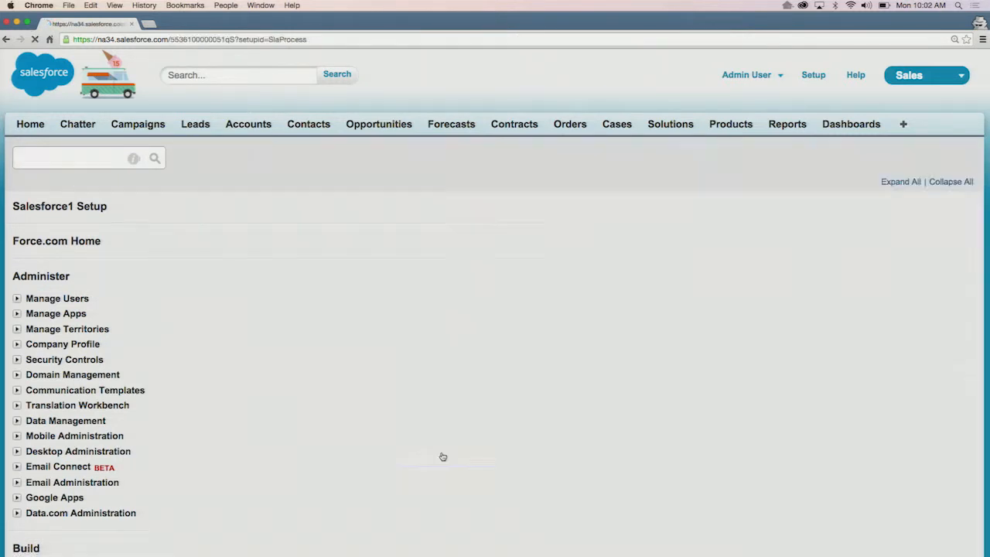
Return to the entitlement processes list and open the Standard process's First Response milestone for high-priority cases
{"action": "scroll", "coordinate": [408, 359], "scroll_direction": "down", "scroll_amount": 5}
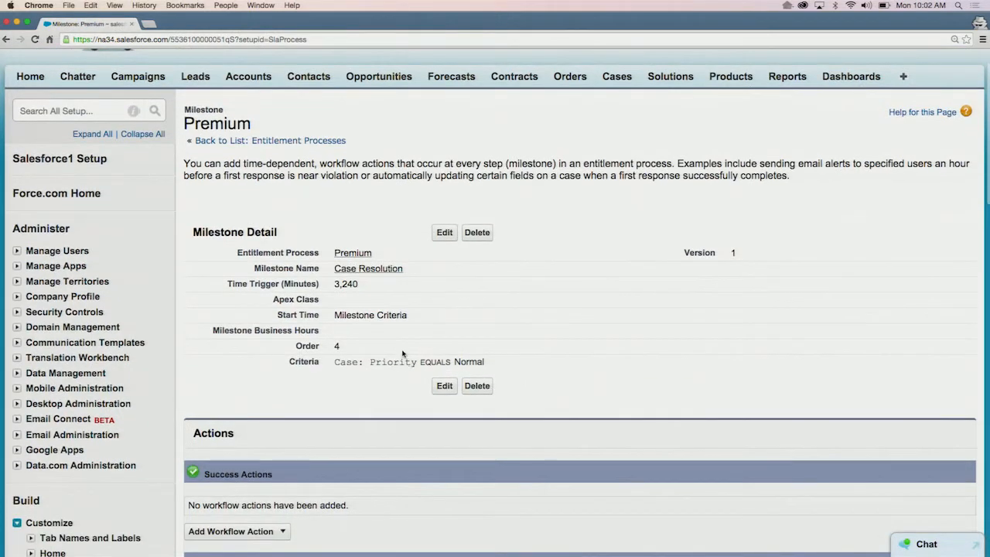
{"action": "scroll", "coordinate": [401, 352], "scroll_direction": "up", "scroll_amount": 4}
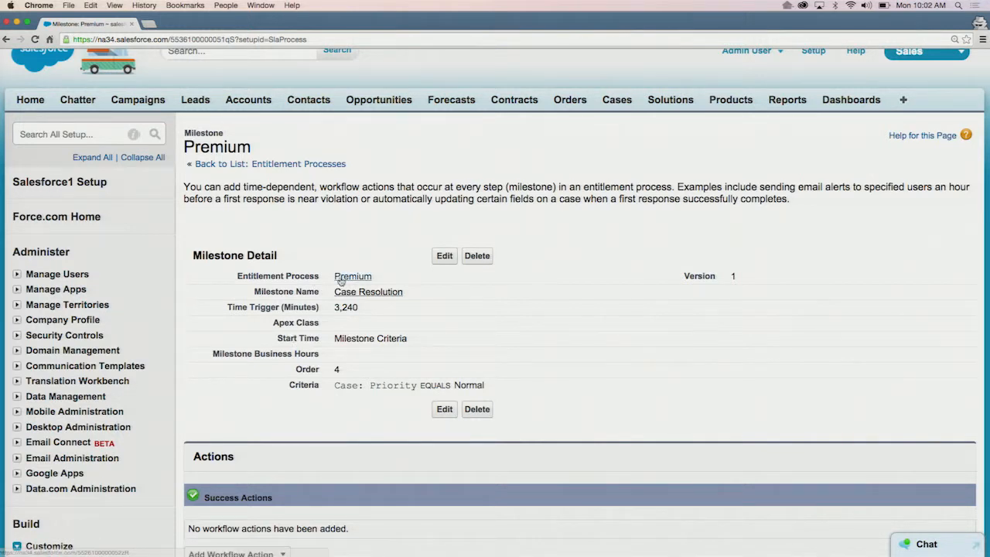
{"action": "left_click", "coordinate": [290, 164]}
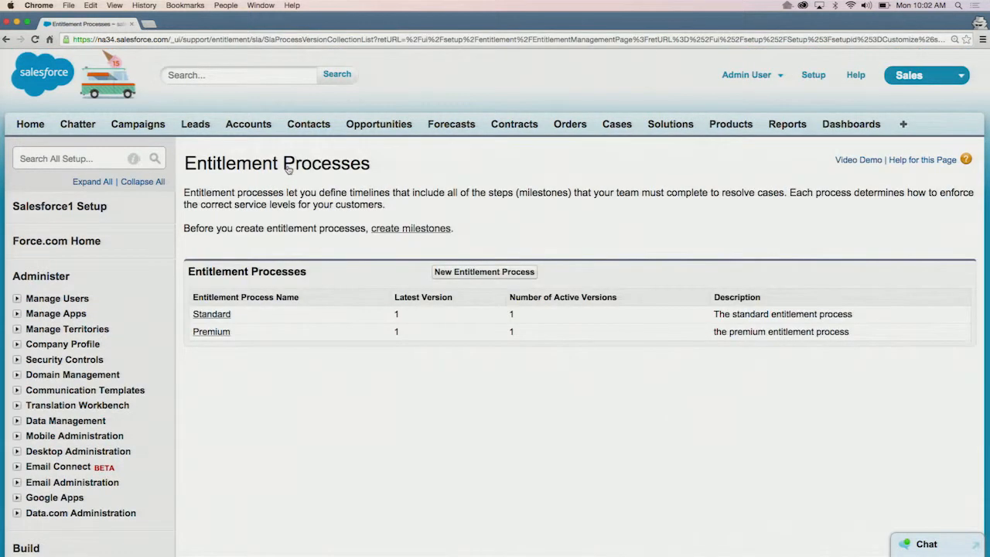
{"action": "right_click", "coordinate": [222, 316]}
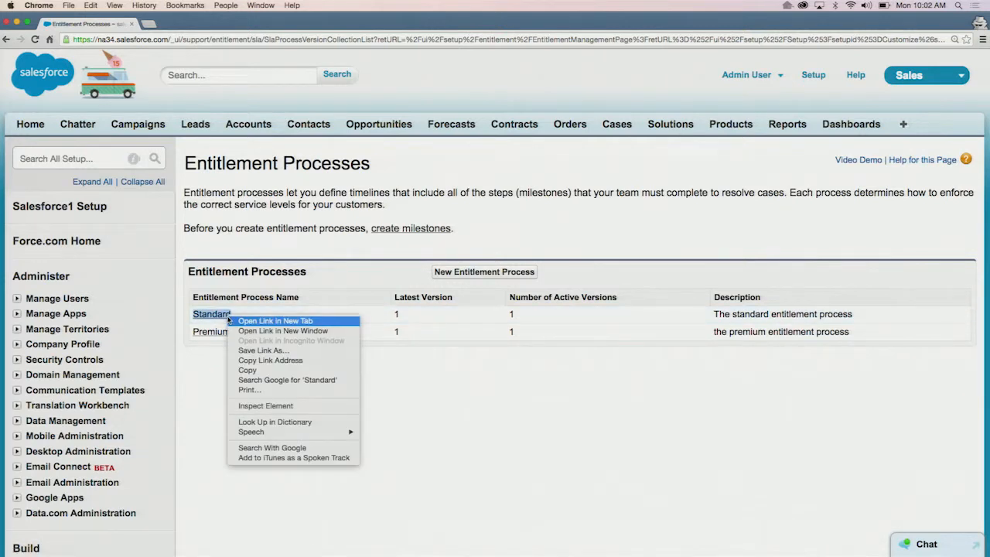
{"action": "left_click", "coordinate": [221, 318]}
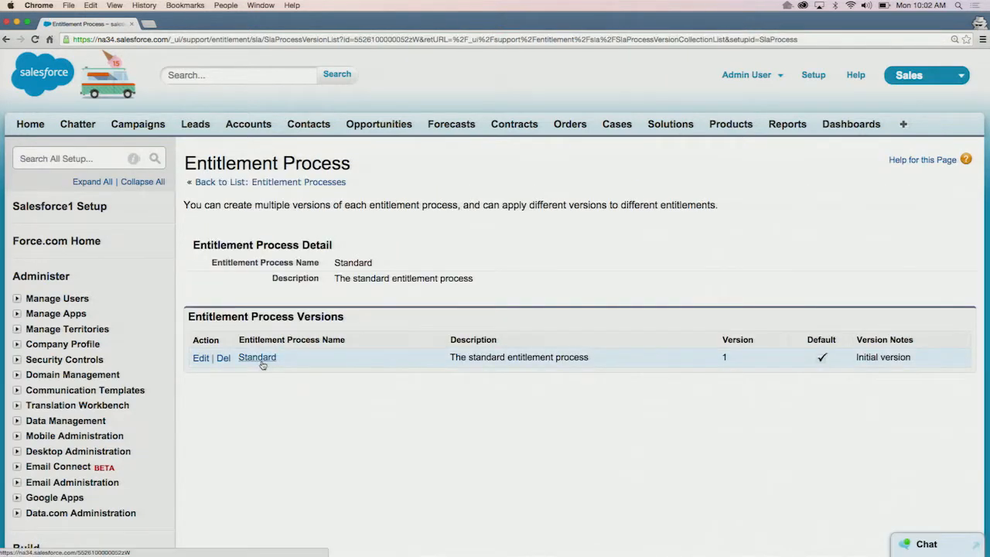
{"action": "left_click", "coordinate": [260, 358]}
{"action": "scroll", "coordinate": [291, 281], "scroll_direction": "down", "scroll_amount": 5}
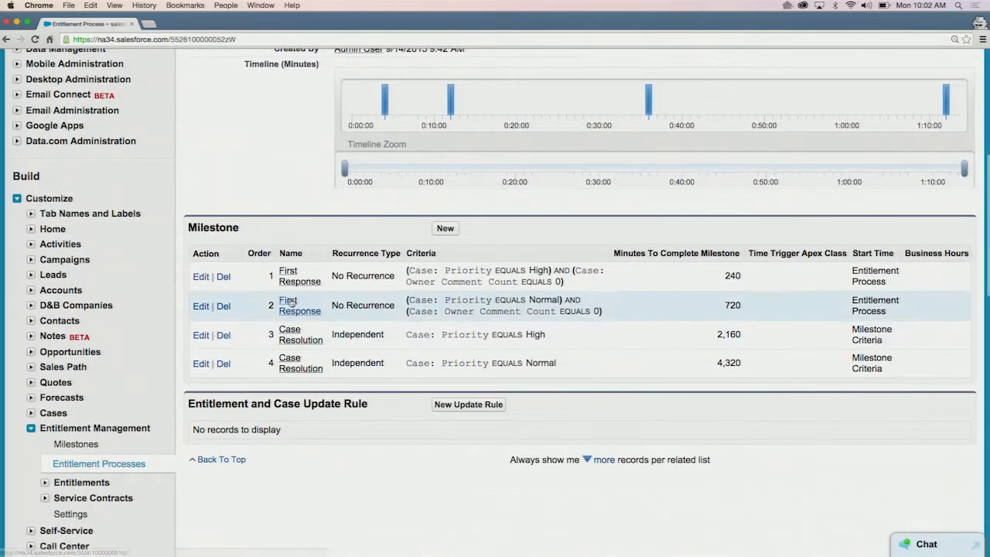
{"action": "left_click", "coordinate": [291, 281]}
Add a violation time trigger at 0 Minutes after First Response to the high-priority milestone and save it
{"action": "scroll", "coordinate": [247, 468], "scroll_direction": "down", "scroll_amount": 3}
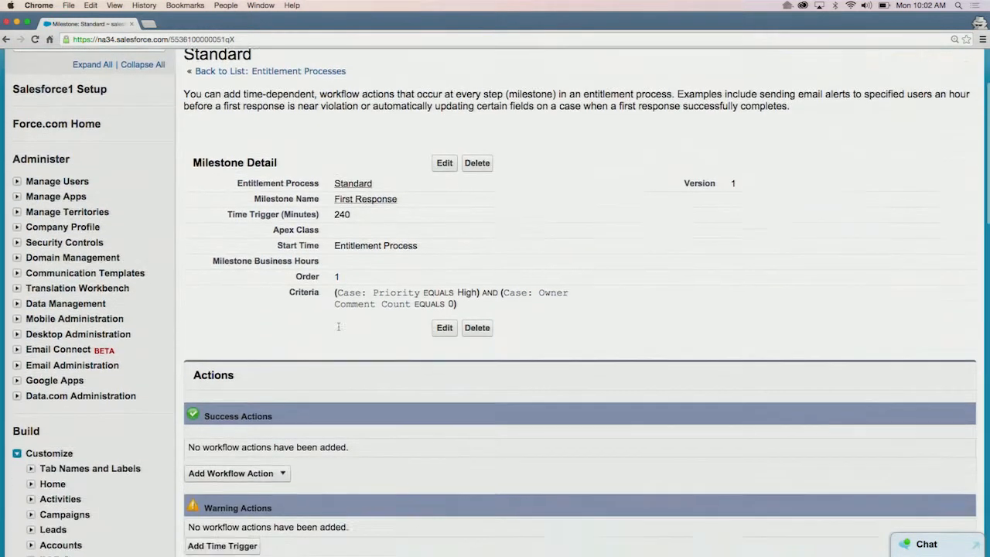
{"action": "left_click", "coordinate": [222, 494]}
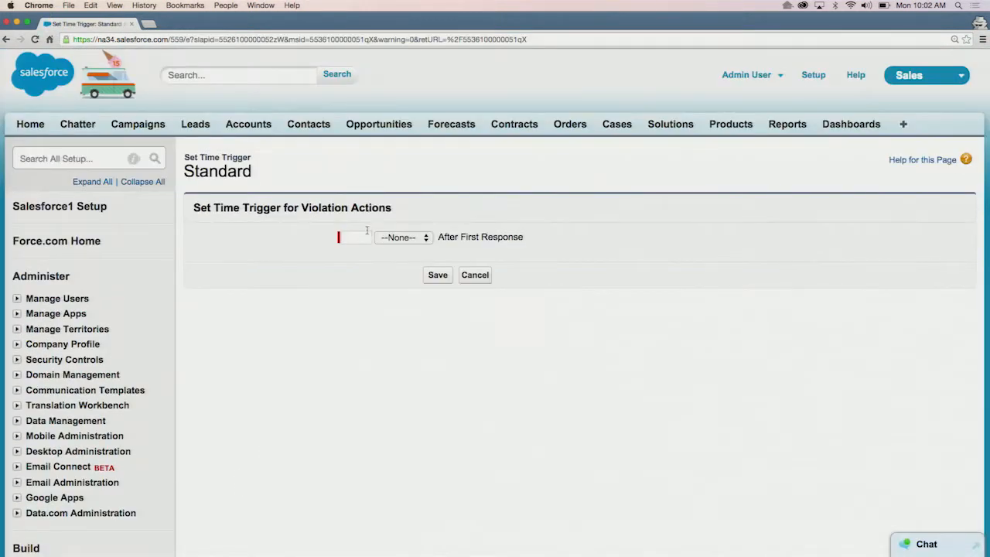
{"action": "left_click", "coordinate": [410, 242]}
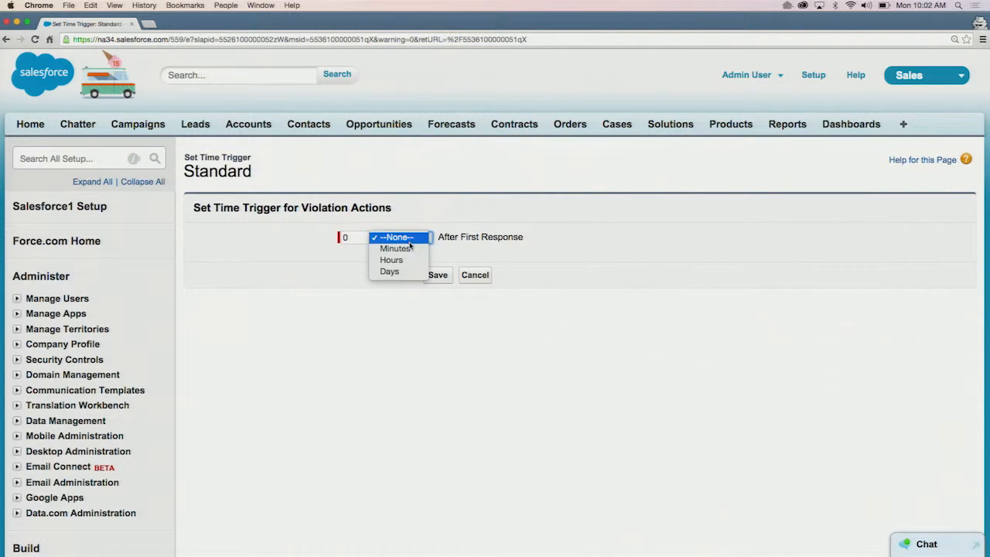
{"action": "left_click", "coordinate": [402, 247]}
{"action": "left_click", "coordinate": [434, 276]}
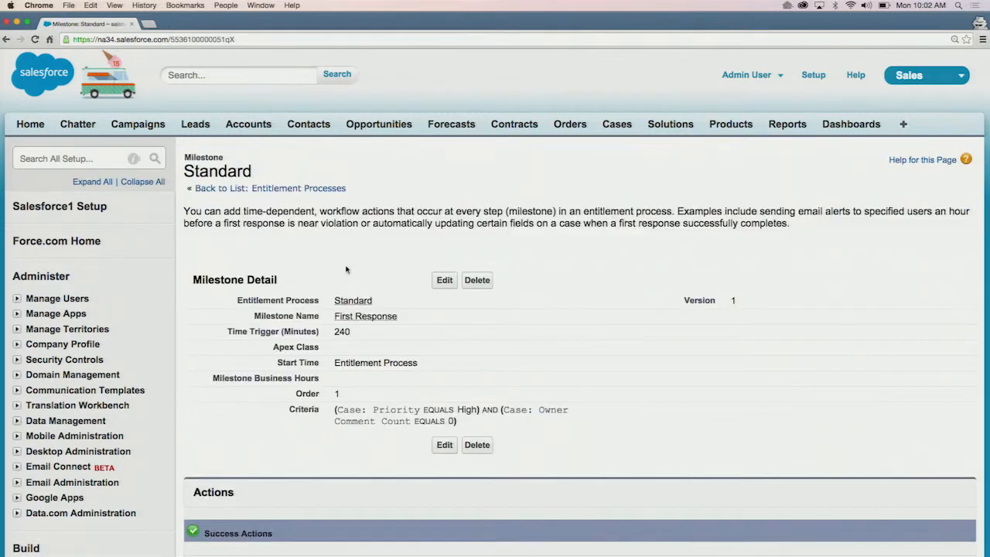
Add the existing task "Reach out to customer" to the selected actions of the high-priority First Response milestone's violation trigger
{"action": "scroll", "coordinate": [325, 367], "scroll_direction": "down", "scroll_amount": 5}
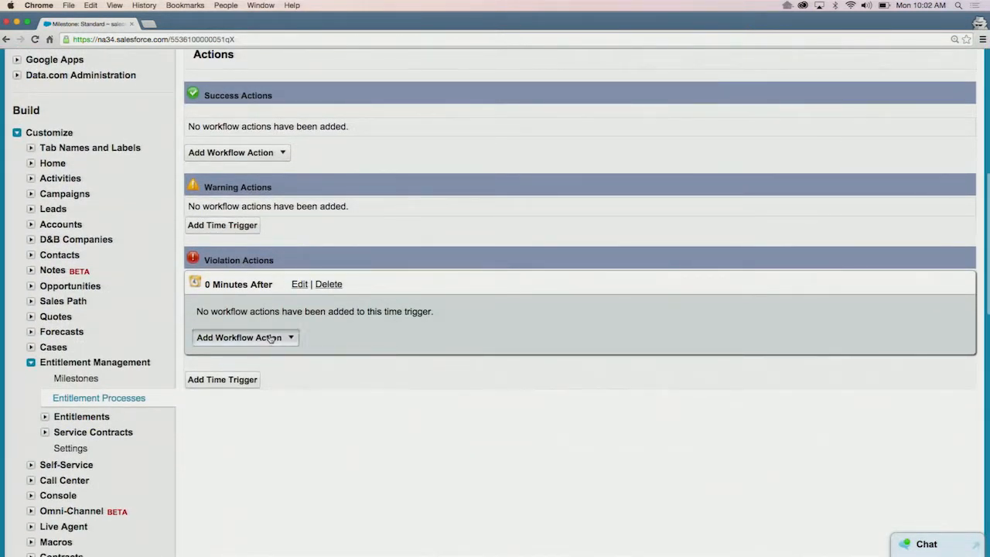
{"action": "left_click", "coordinate": [268, 338]}
{"action": "left_click", "coordinate": [260, 420]}
{"action": "left_click", "coordinate": [392, 272]}
{"action": "left_click", "coordinate": [484, 325]}
Add the email alert "Breach notification" to the high-priority First Response trigger's selected actions and save the selection
{"action": "left_click", "coordinate": [420, 229]}
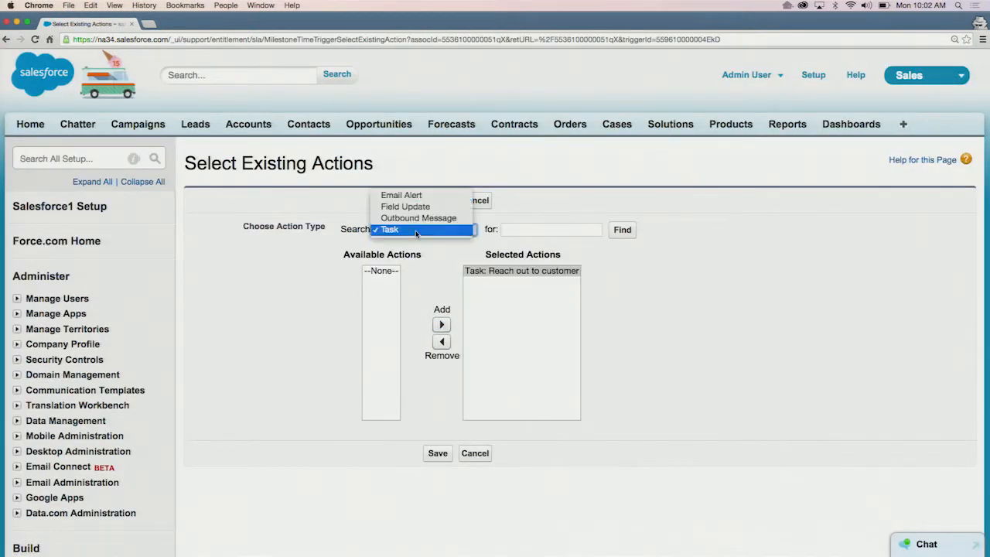
{"action": "left_click", "coordinate": [402, 229]}
{"action": "left_click", "coordinate": [392, 273]}
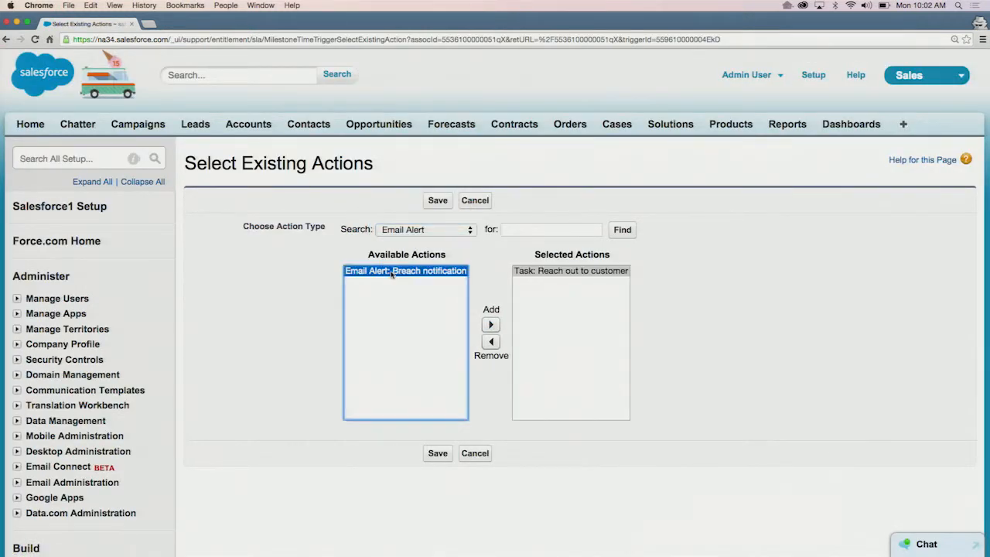
{"action": "left_click", "coordinate": [491, 325]}
{"action": "left_click", "coordinate": [438, 453]}
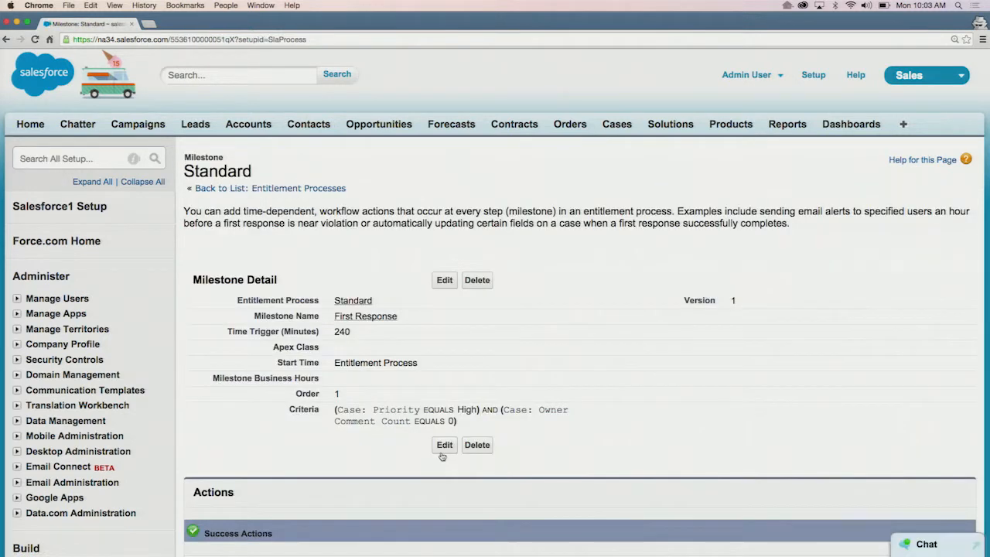
Return to the Standard entitlement process and open its First Response milestone for normal-priority cases
{"action": "scroll", "coordinate": [386, 364], "scroll_direction": "down", "scroll_amount": 1}
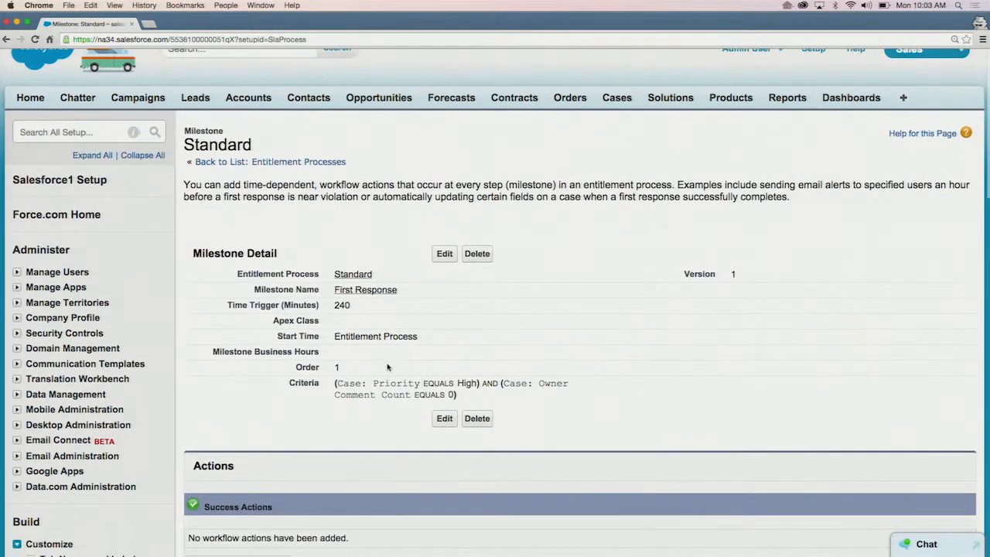
{"action": "left_click", "coordinate": [353, 275]}
{"action": "scroll", "coordinate": [298, 354], "scroll_direction": "down", "scroll_amount": 10}
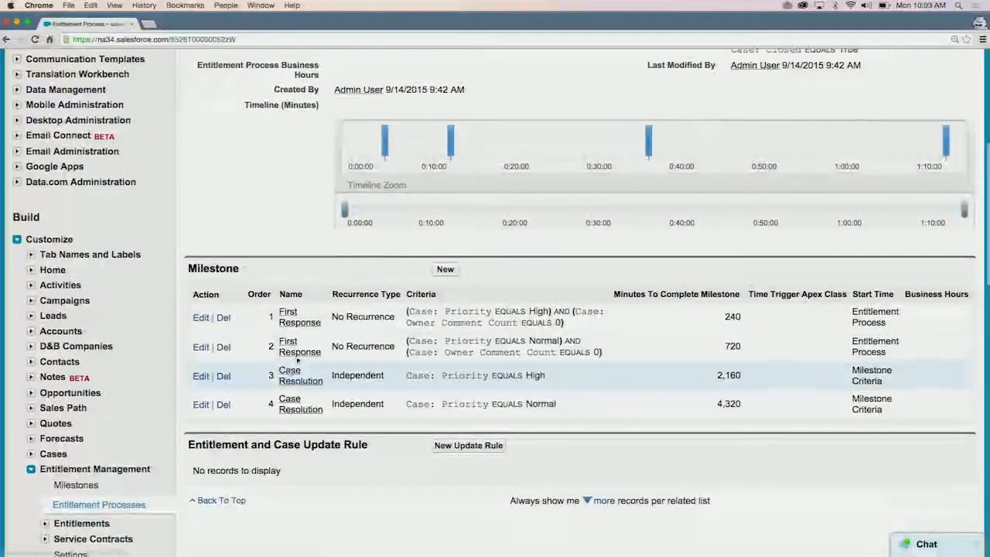
{"action": "left_click", "coordinate": [298, 351]}
Add a violation time trigger at 0 Minutes after First Response to the normal-priority milestone and save it
{"action": "scroll", "coordinate": [247, 483], "scroll_direction": "down", "scroll_amount": 6}
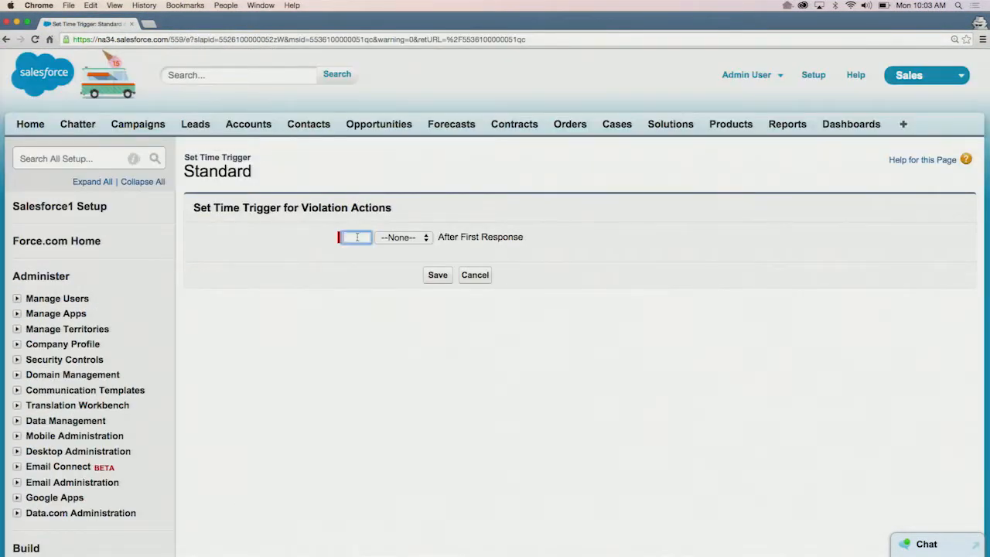
{"action": "left_click", "coordinate": [394, 237]}
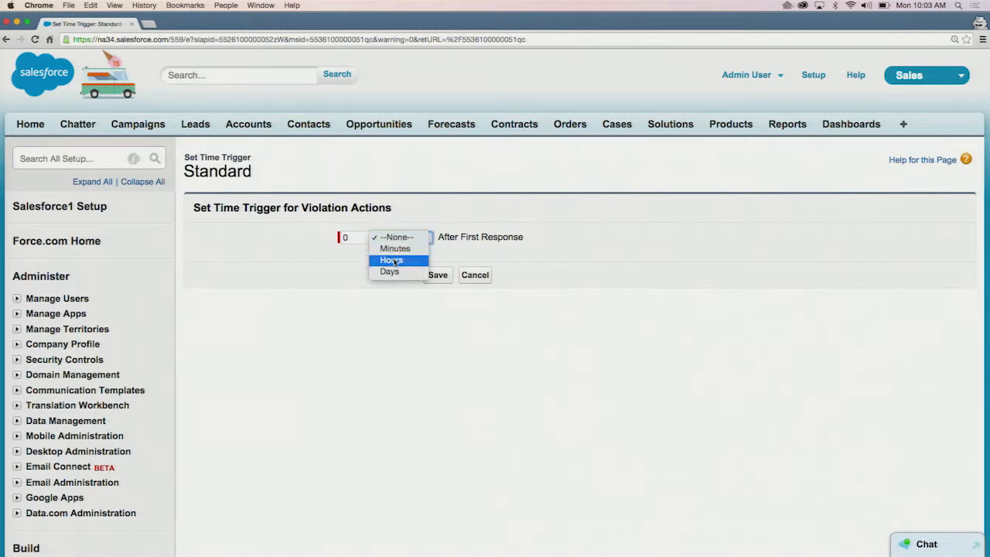
{"action": "left_click", "coordinate": [398, 249]}
{"action": "left_click", "coordinate": [430, 274]}
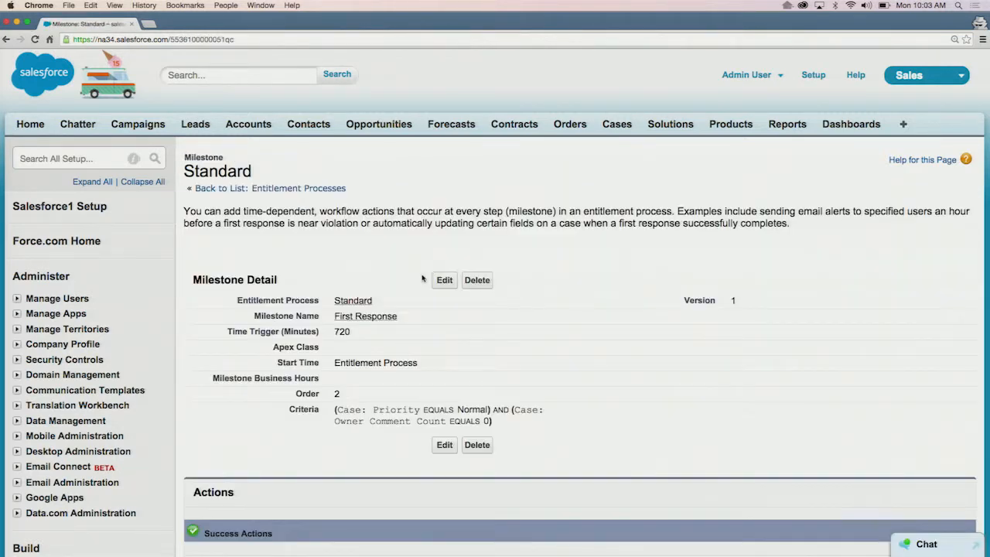
Attach the existing email alert "Breach notification" to the normal-priority First Response milestone's 0-minute violation trigger and save
{"action": "scroll", "coordinate": [404, 292], "scroll_direction": "down", "scroll_amount": 10}
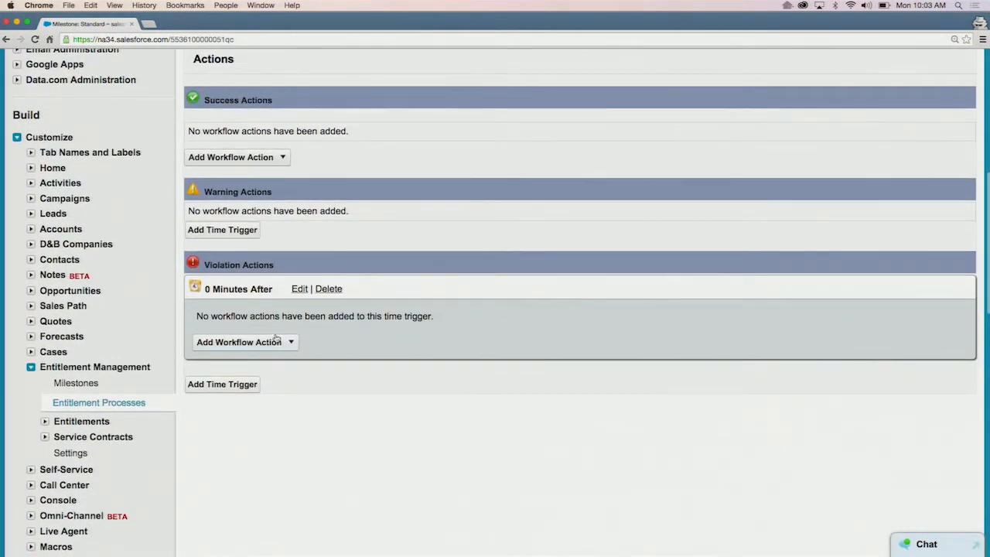
{"action": "left_click", "coordinate": [276, 341]}
{"action": "right_click", "coordinate": [269, 431]}
{"action": "left_click", "coordinate": [253, 431]}
{"action": "left_click", "coordinate": [410, 229]}
{"action": "left_click", "coordinate": [398, 194]}
{"action": "right_click", "coordinate": [398, 276]}
{"action": "left_click", "coordinate": [395, 275]}
{"action": "left_click", "coordinate": [396, 274]}
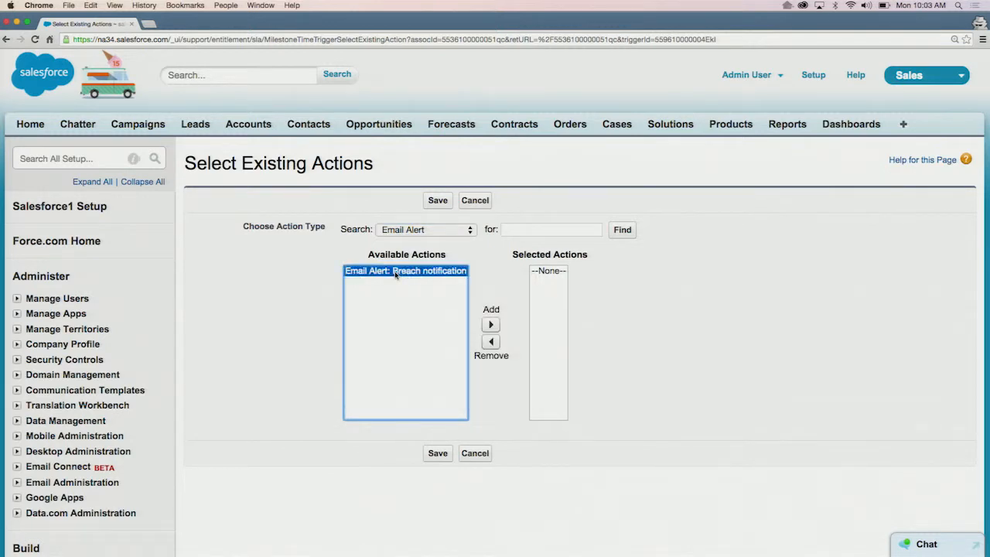
{"action": "left_click", "coordinate": [490, 325]}
{"action": "left_click", "coordinate": [437, 453]}
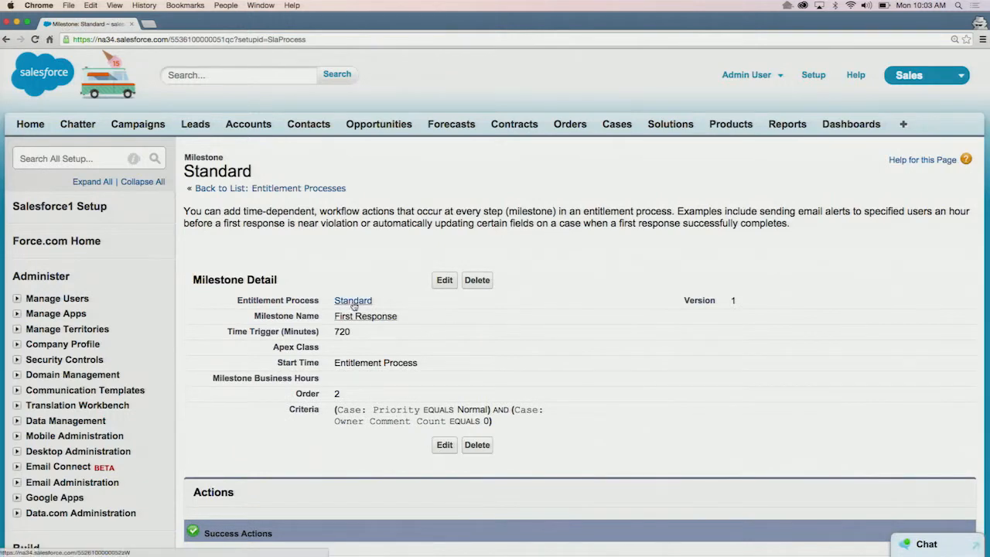
Open the Standard process's high-priority Case Resolution milestone and save a violation time trigger at 0 Minutes after Case Resolution
{"action": "scroll", "coordinate": [309, 348], "scroll_direction": "down", "scroll_amount": 5}
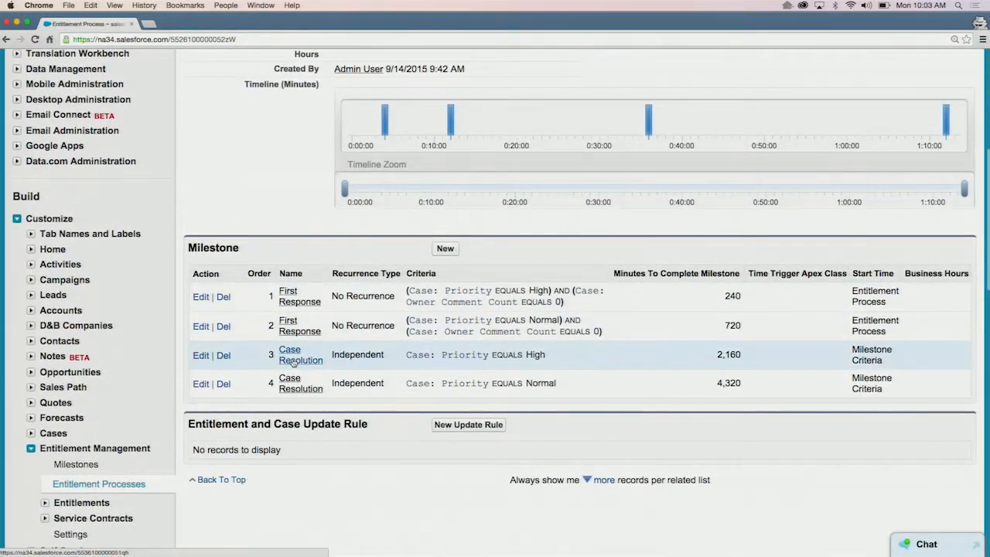
{"action": "scroll", "coordinate": [369, 376], "scroll_direction": "down", "scroll_amount": 5}
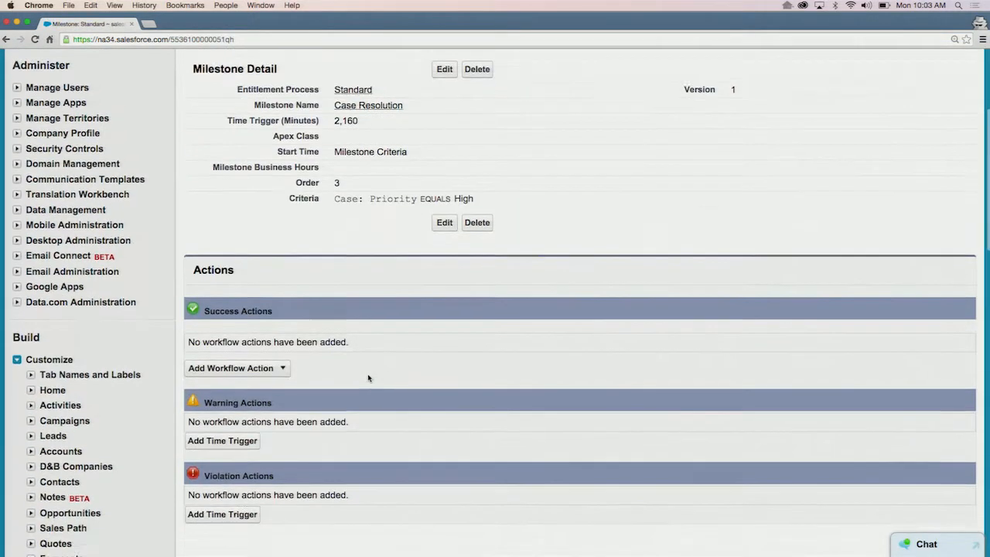
{"action": "left_click", "coordinate": [238, 484]}
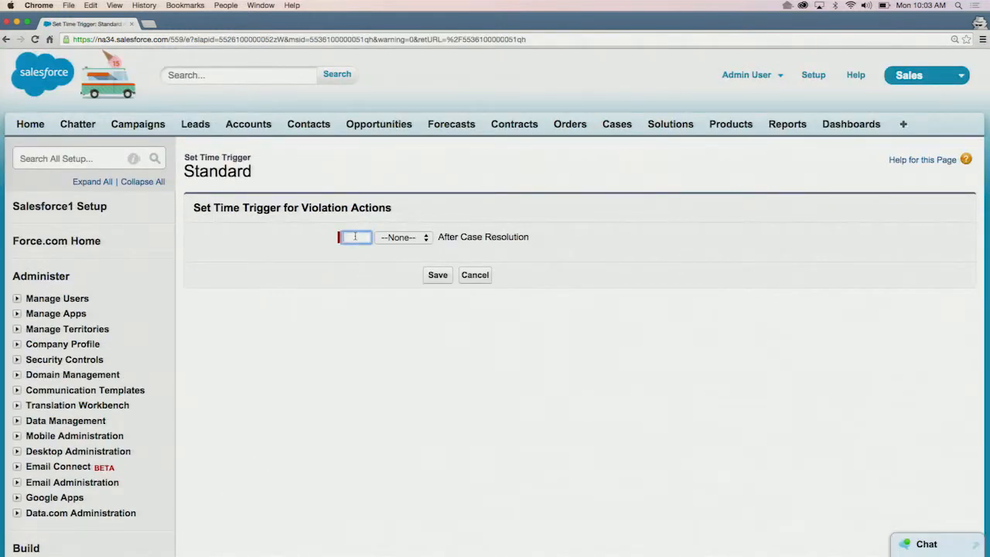
{"action": "left_click", "coordinate": [384, 241]}
{"action": "left_click", "coordinate": [394, 250]}
{"action": "left_click", "coordinate": [431, 275]}
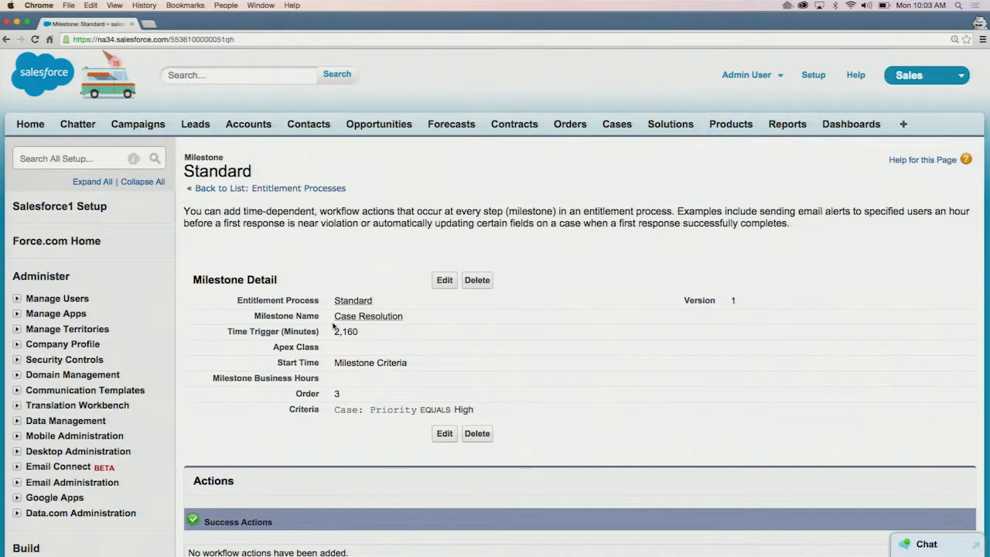
Add the existing task "Reach out to customer" to the selected actions of the high-priority Case Resolution milestone's violation trigger
{"action": "scroll", "coordinate": [335, 326], "scroll_direction": "down", "scroll_amount": 10}
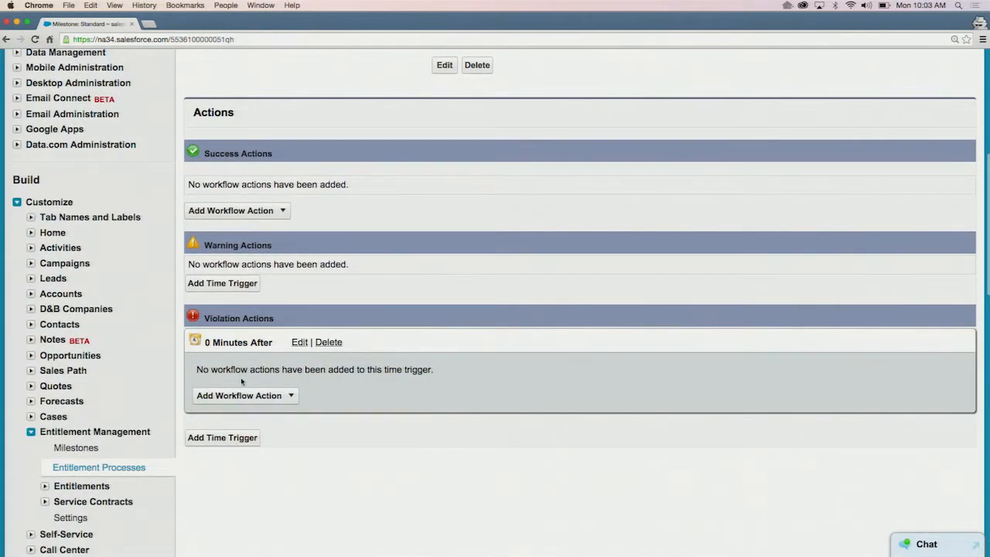
{"action": "left_click", "coordinate": [242, 395]}
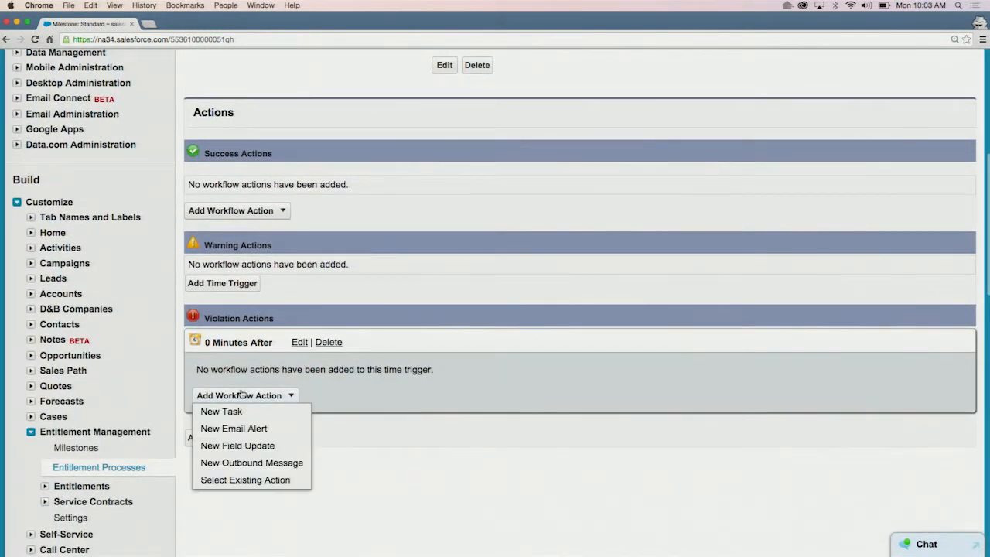
{"action": "right_click", "coordinate": [246, 479]}
{"action": "left_click", "coordinate": [230, 470]}
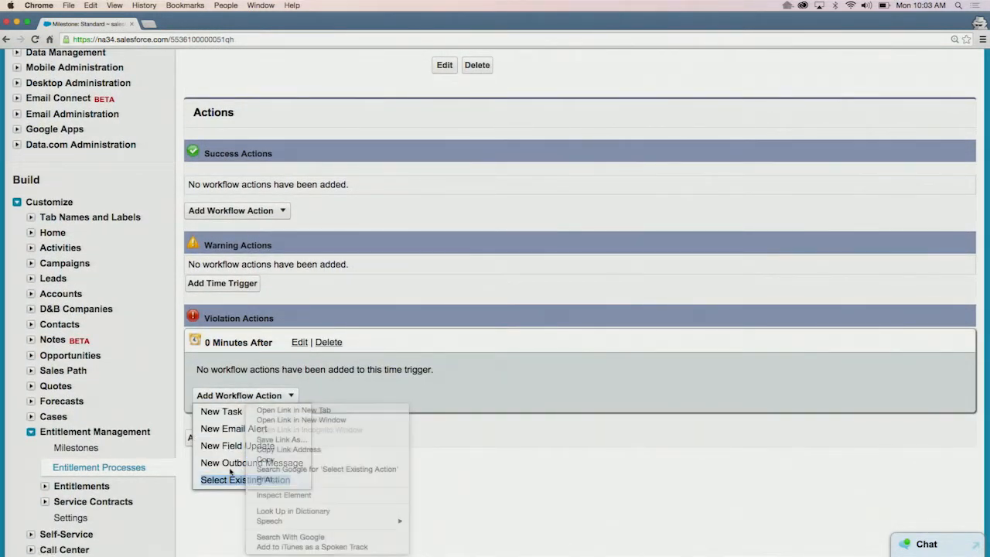
{"action": "left_click", "coordinate": [229, 479]}
{"action": "left_click", "coordinate": [395, 271]}
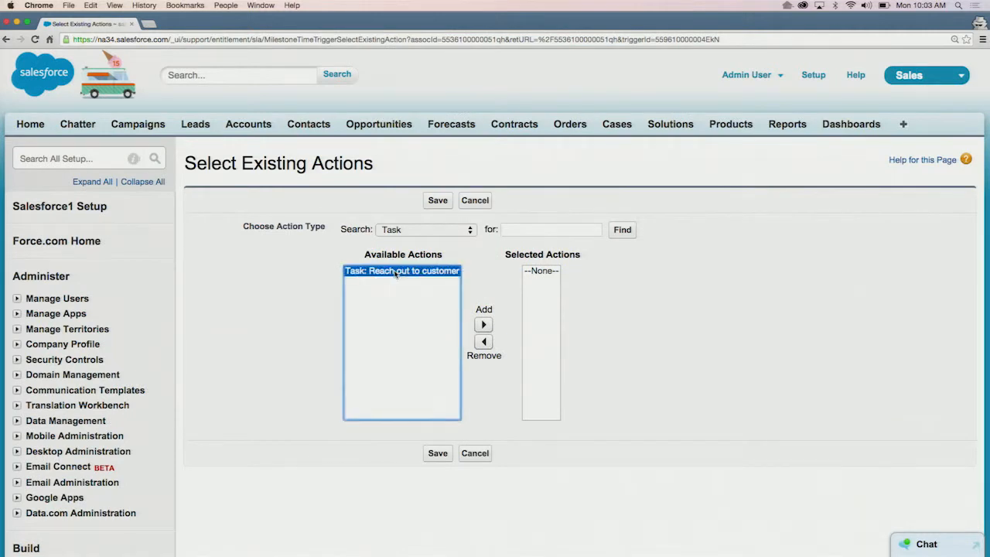
{"action": "left_click", "coordinate": [489, 328]}
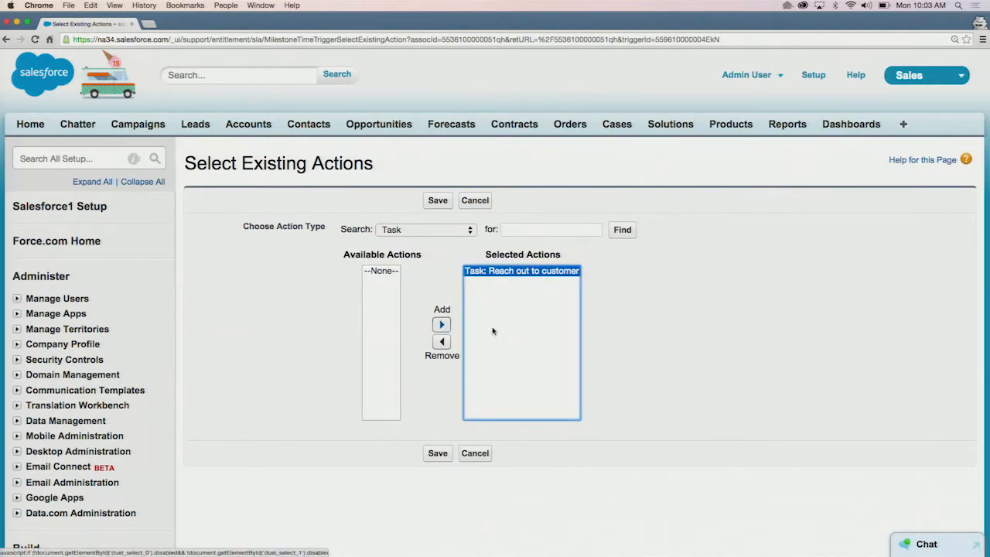
Add the email alert "Breach notification" to the high-priority Case Resolution trigger's actions, save, and return to the Standard process
{"action": "left_click", "coordinate": [424, 230]}
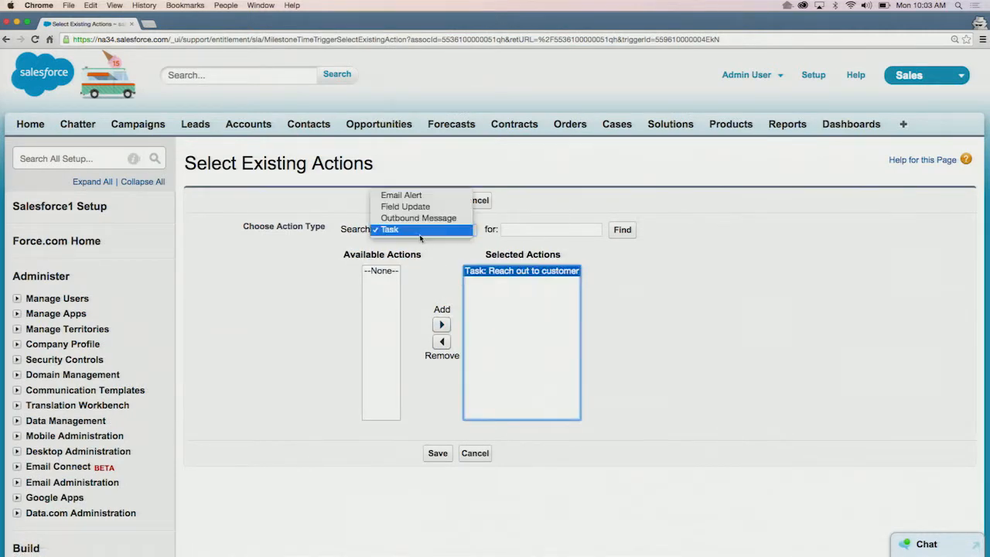
{"action": "left_click", "coordinate": [419, 196]}
{"action": "left_click", "coordinate": [391, 272]}
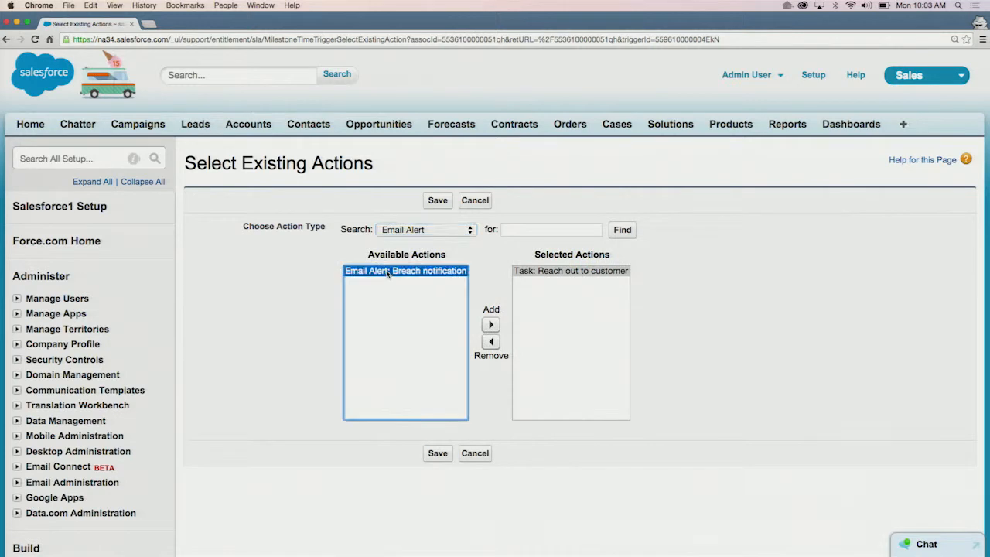
{"action": "left_click", "coordinate": [492, 326]}
{"action": "left_click", "coordinate": [438, 453]}
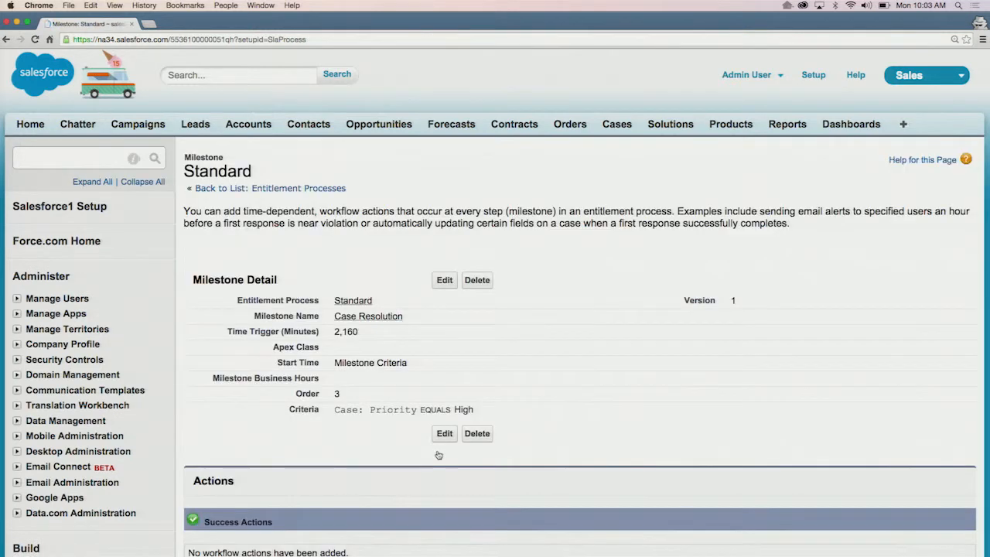
{"action": "left_click", "coordinate": [354, 300]}
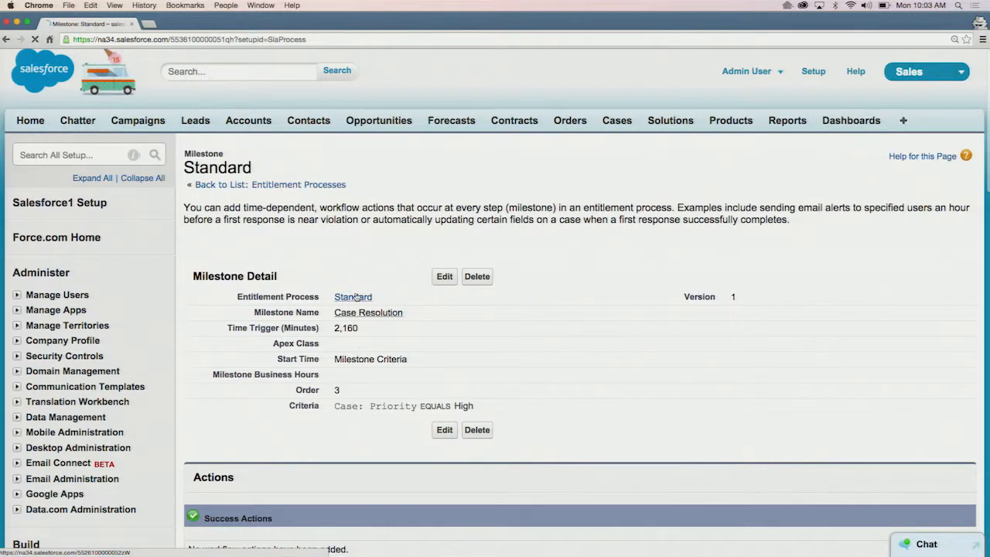
Open the Standard process's normal-priority Case Resolution milestone and save a violation time trigger at 0 Minutes after Case Resolution
{"action": "scroll", "coordinate": [357, 297], "scroll_direction": "down", "scroll_amount": 5}
{"action": "scroll", "coordinate": [357, 297], "scroll_direction": "down", "scroll_amount": 2}
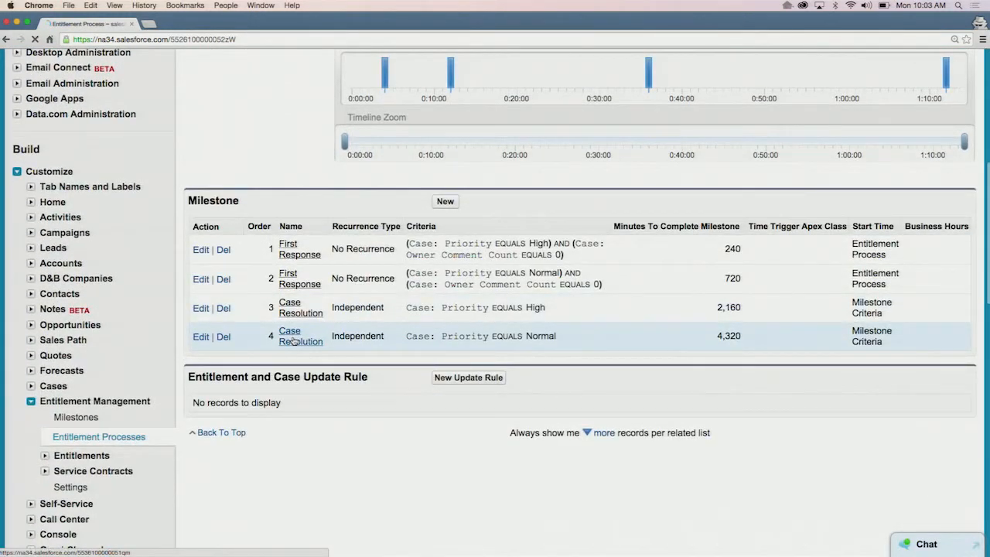
{"action": "left_click", "coordinate": [297, 340]}
{"action": "scroll", "coordinate": [372, 342], "scroll_direction": "down", "scroll_amount": 6}
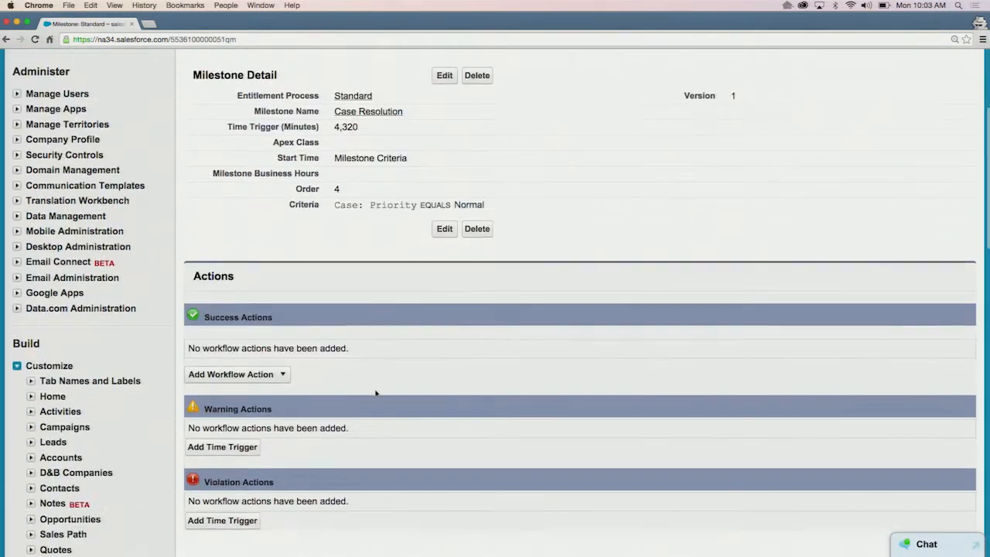
{"action": "left_click", "coordinate": [245, 272]}
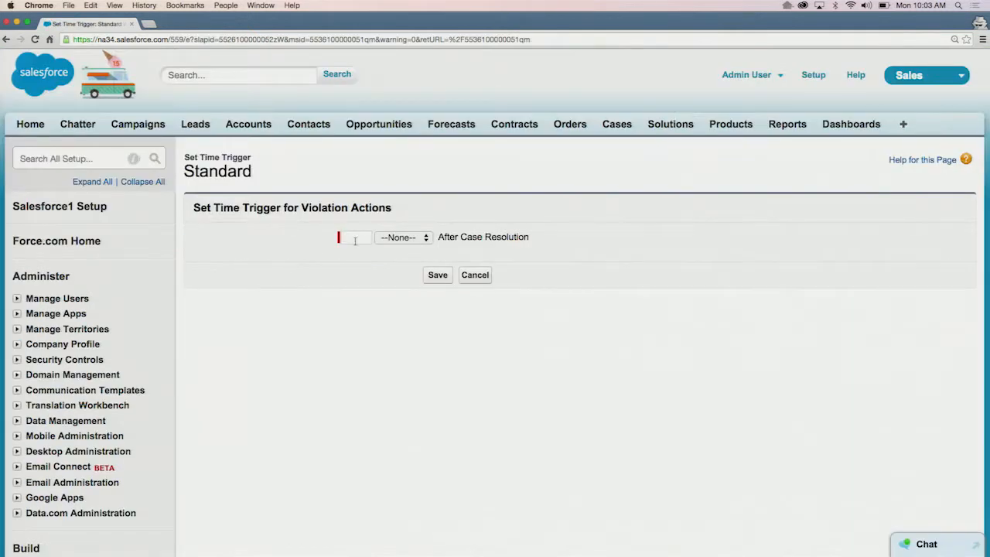
{"action": "left_click", "coordinate": [388, 238]}
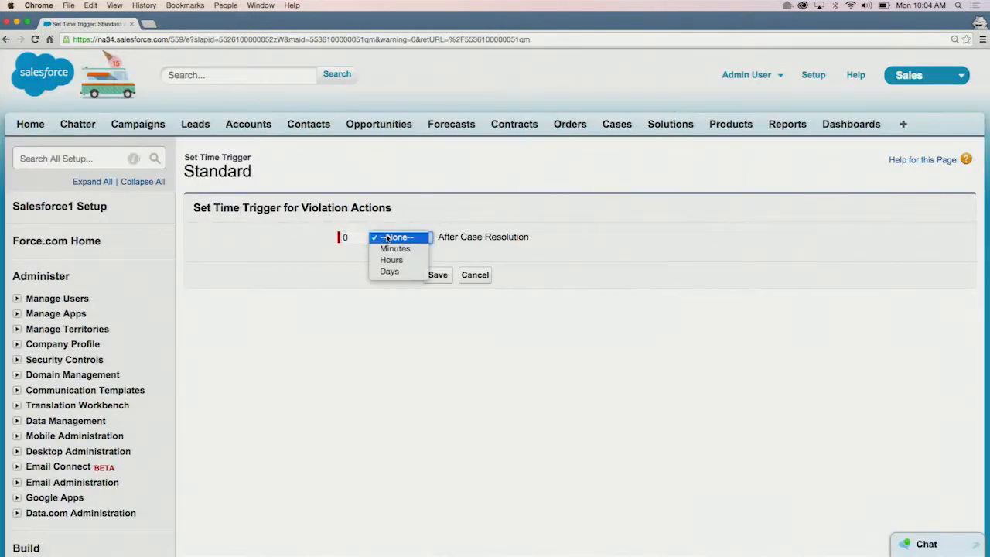
{"action": "left_click", "coordinate": [391, 250]}
{"action": "left_click", "coordinate": [431, 274]}
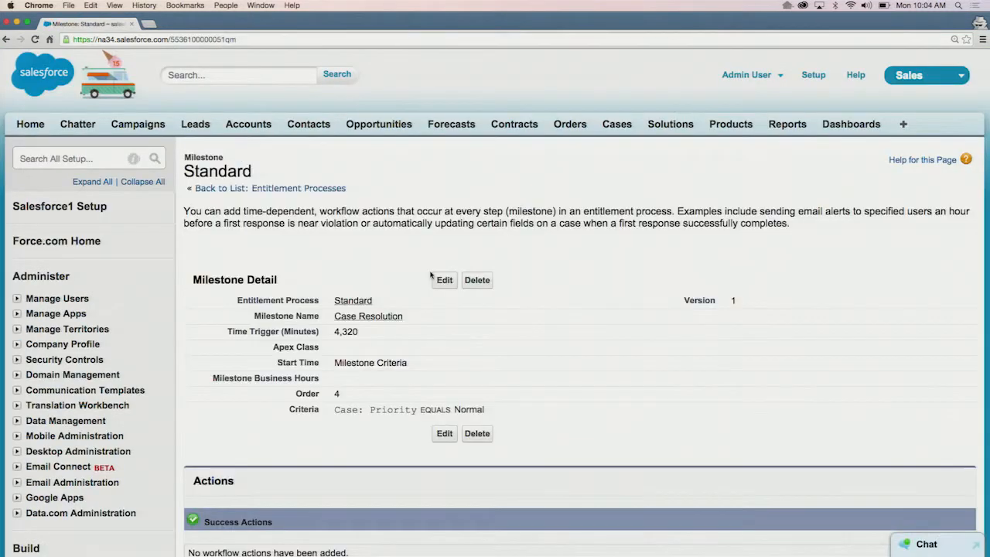
Attach the existing email alert "Breach notification" to the normal-priority Case Resolution milestone's 0-minute violation trigger and save
{"action": "scroll", "coordinate": [390, 400], "scroll_direction": "down", "scroll_amount": 4}
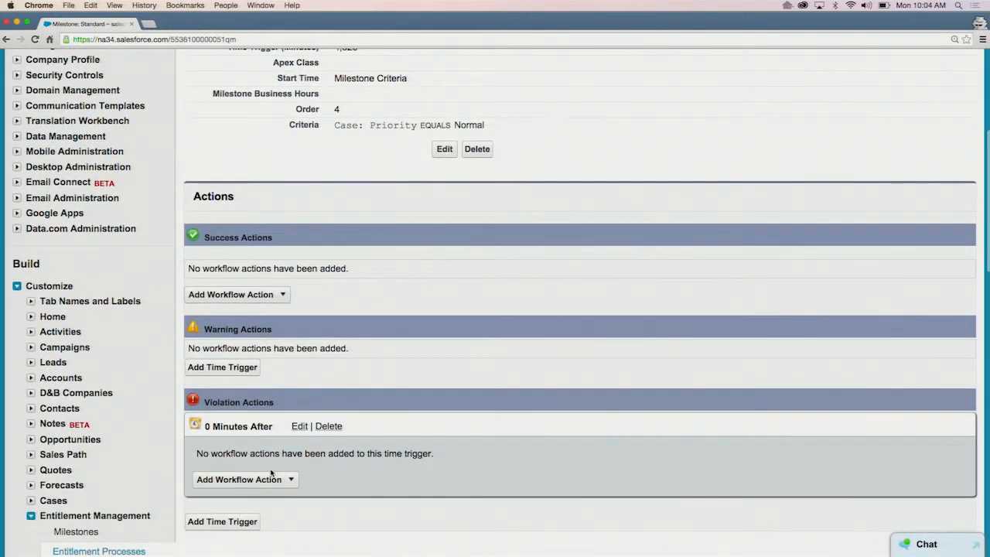
{"action": "left_click", "coordinate": [271, 479]}
{"action": "scroll", "coordinate": [276, 526], "scroll_direction": "down", "scroll_amount": 2}
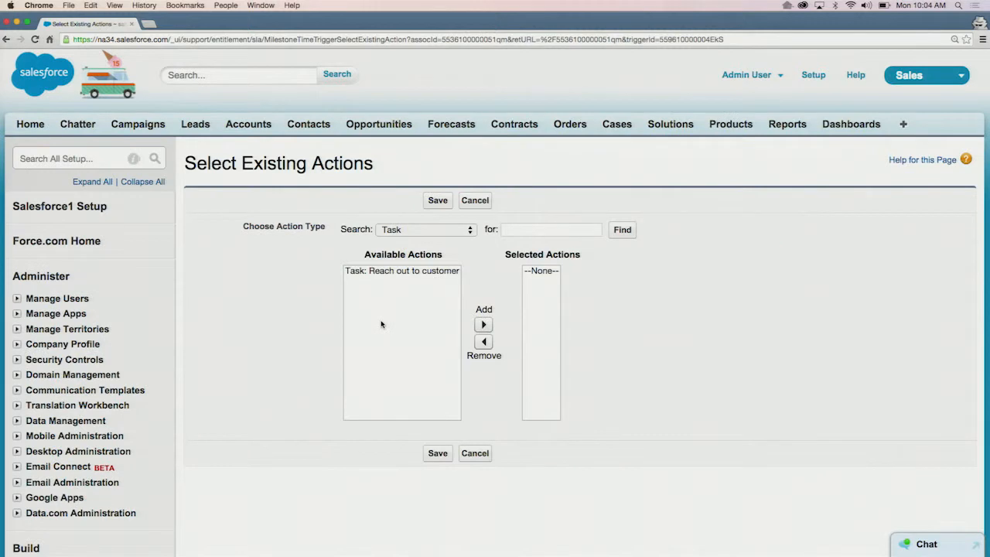
{"action": "left_click", "coordinate": [414, 233]}
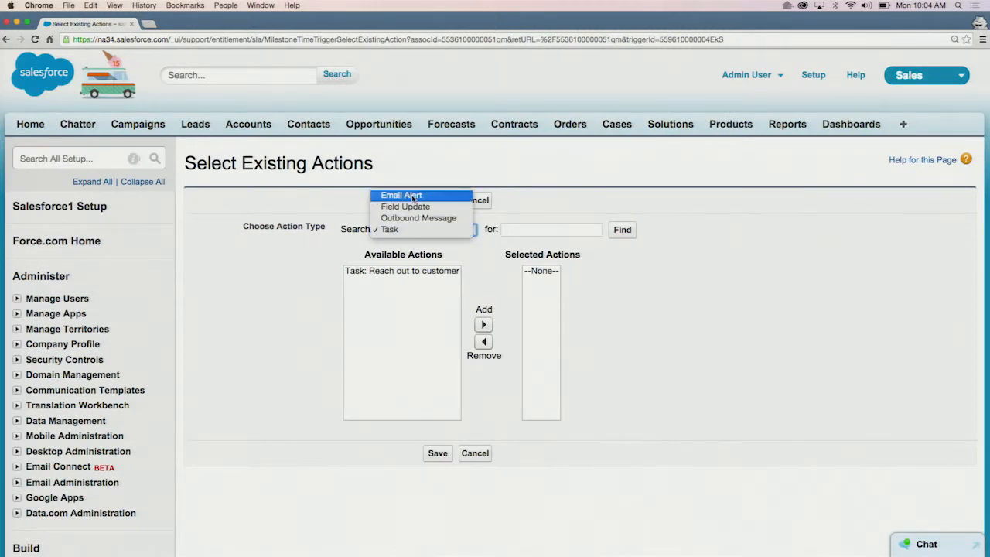
{"action": "left_click", "coordinate": [413, 198]}
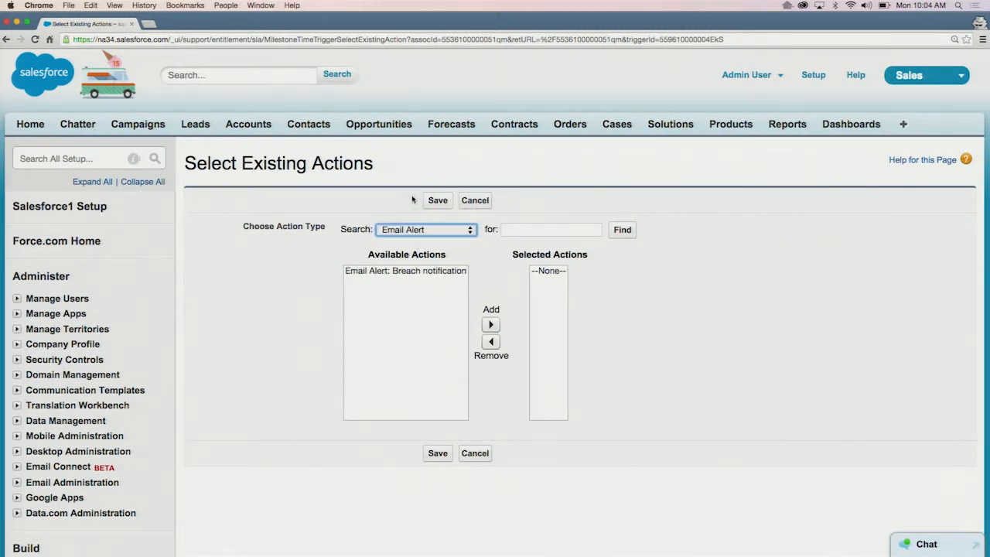
{"action": "left_click", "coordinate": [405, 271]}
{"action": "left_click", "coordinate": [491, 324]}
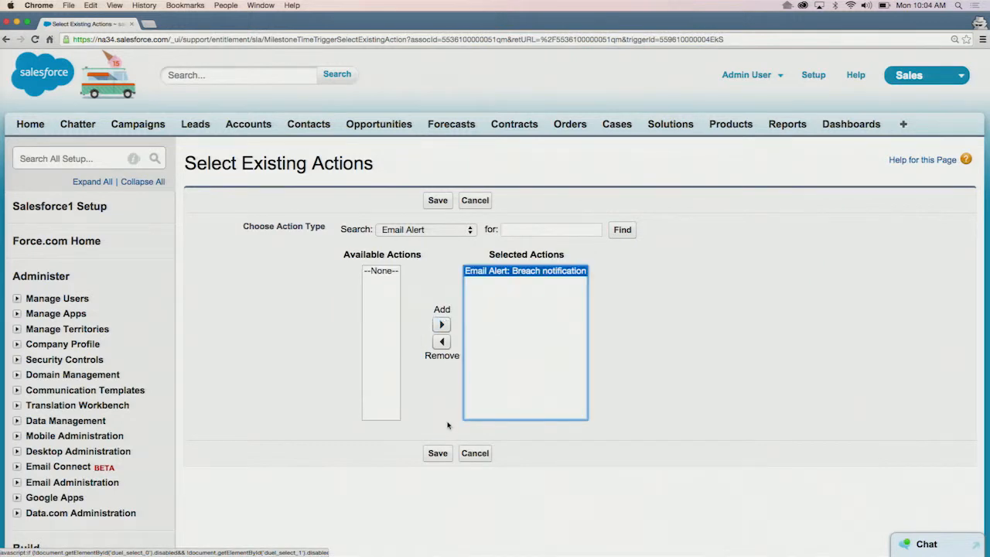
{"action": "left_click", "coordinate": [438, 452]}
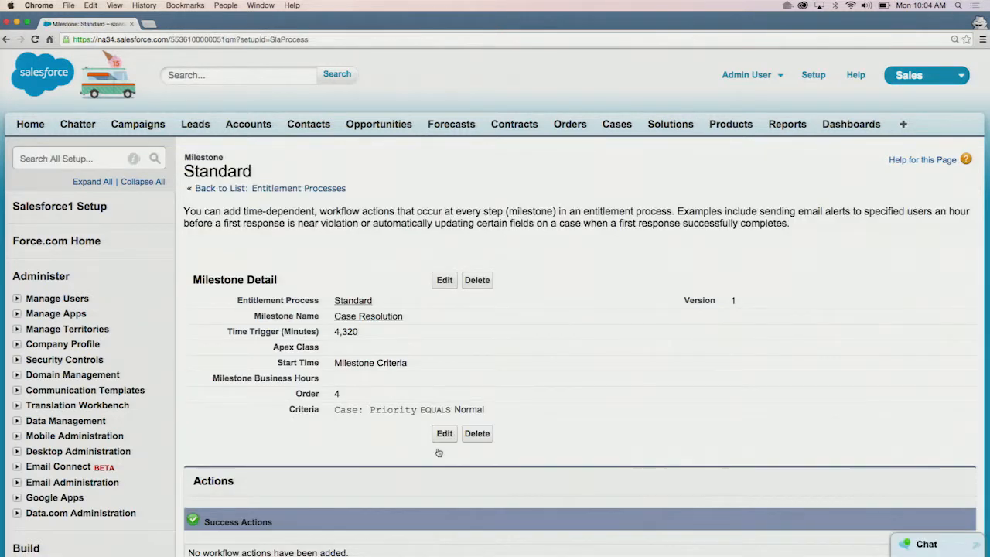
Review the actions of the normal-priority Case Resolution milestone and go back to the entitlement processes list
{"action": "scroll", "coordinate": [553, 395], "scroll_direction": "down", "scroll_amount": 5}
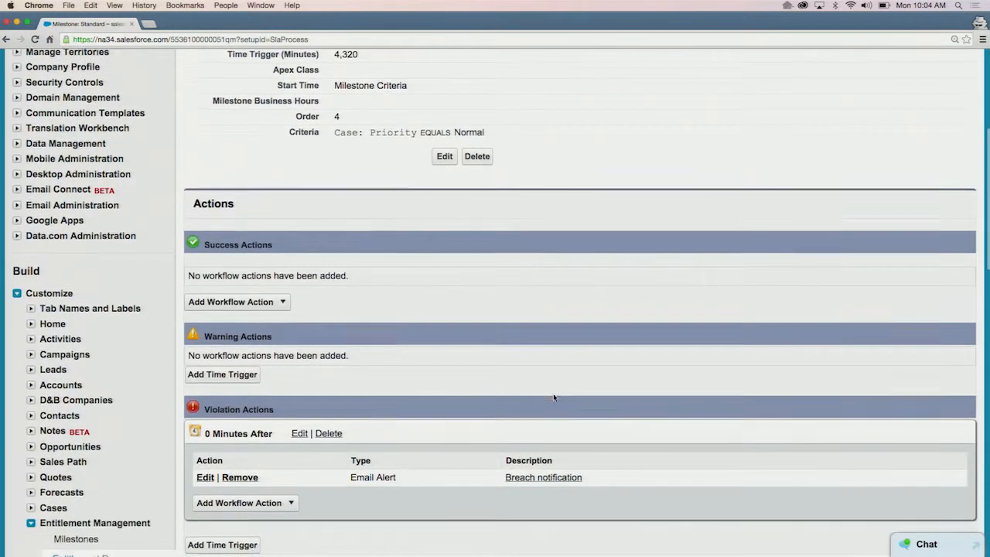
{"action": "scroll", "coordinate": [554, 398], "scroll_direction": "down", "scroll_amount": 1}
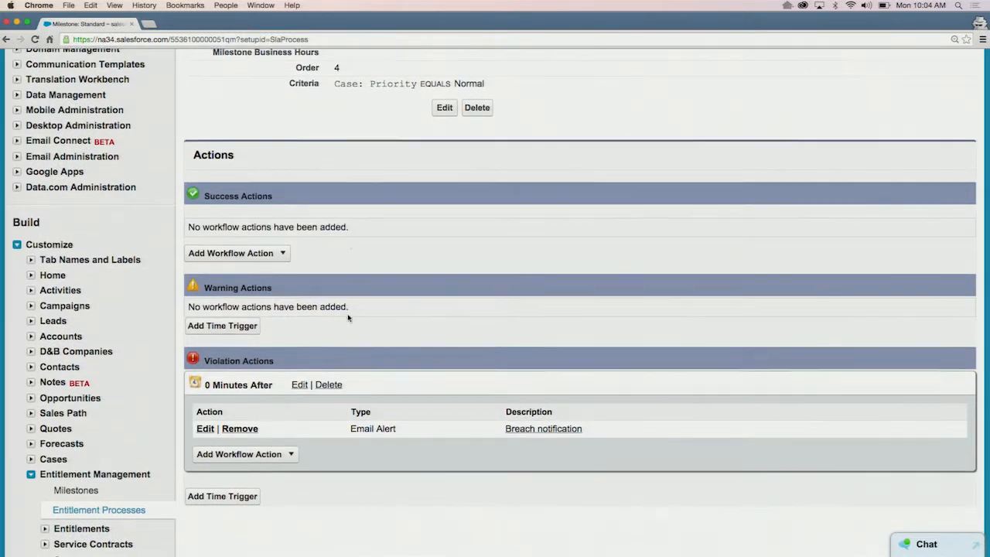
{"action": "scroll", "coordinate": [348, 313], "scroll_direction": "down", "scroll_amount": 3}
{"action": "scroll", "coordinate": [347, 313], "scroll_direction": "up", "scroll_amount": 4}
{"action": "scroll", "coordinate": [348, 316], "scroll_direction": "up", "scroll_amount": 3}
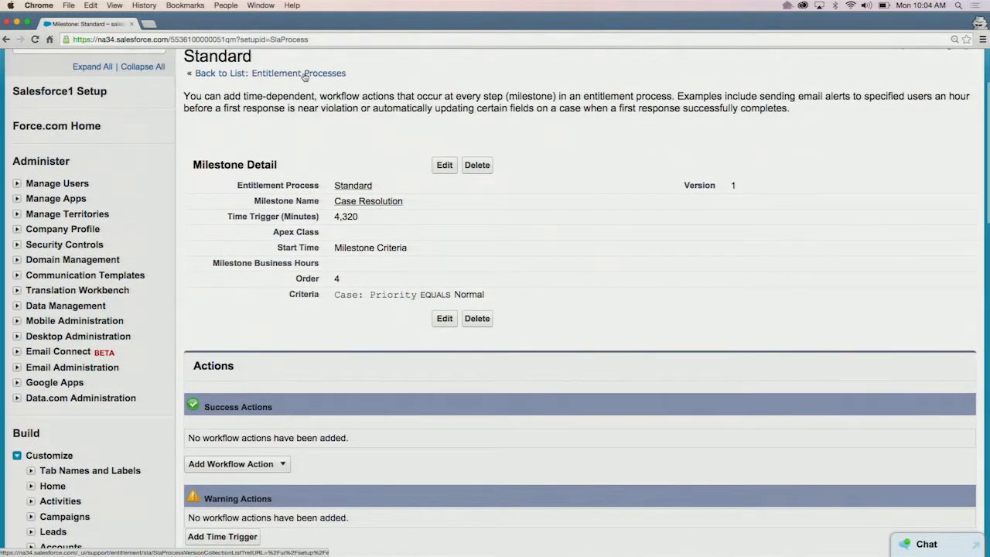
{"action": "left_click", "coordinate": [304, 75]}
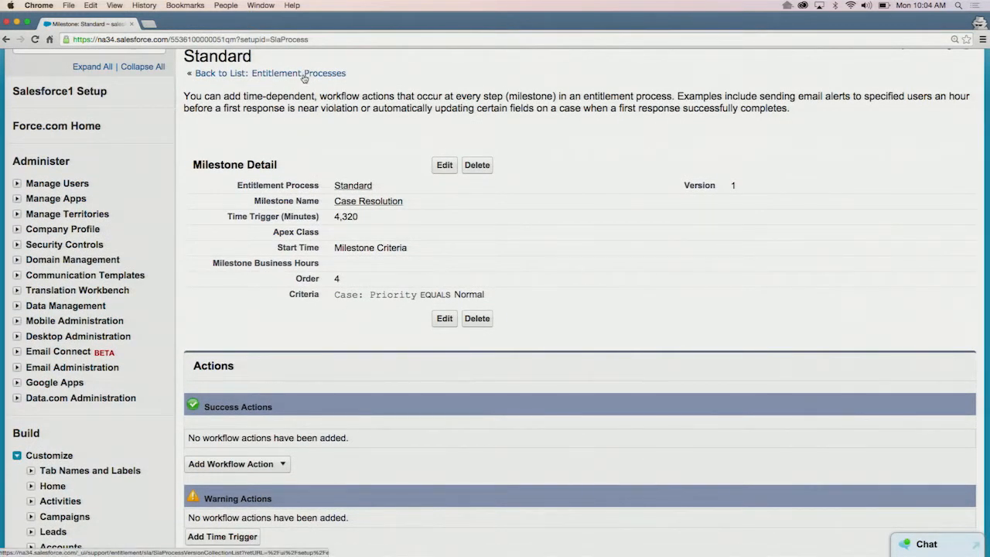
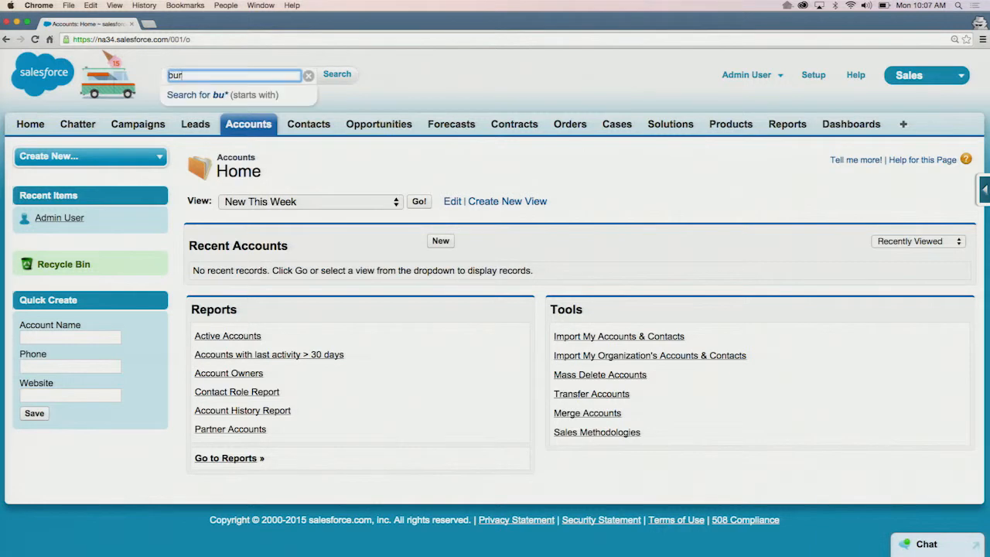
Search all records for "burlington" and open the Burlington Textiles Corp of America account
{"action": "type", "text": "gton"}
{"action": "key", "text": "Return"}
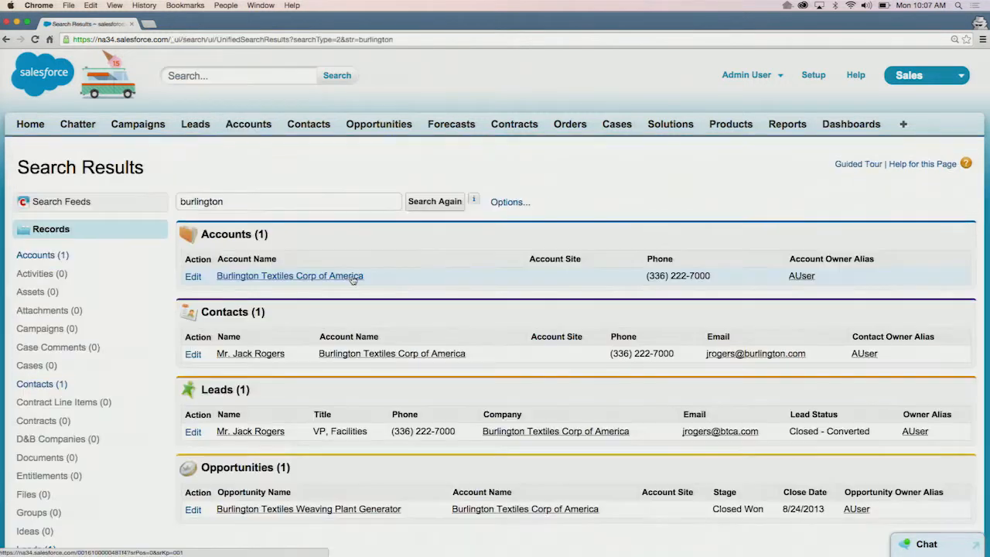
{"action": "left_click", "coordinate": [353, 277]}
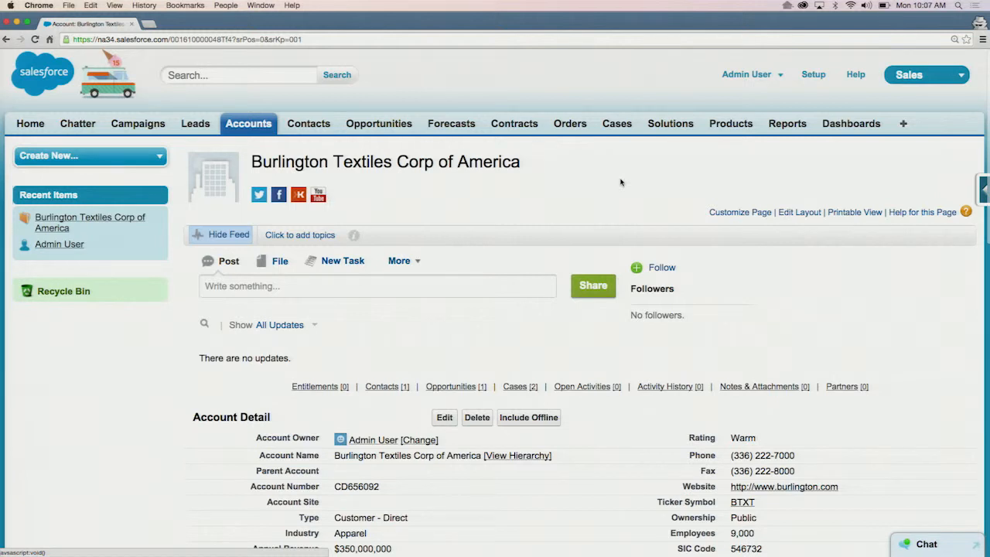
Start a new entitlement on the Burlington account named "Premium Phone Support", with start date 9/14/2015 and end date 9/14/2016
{"action": "scroll", "coordinate": [621, 183], "scroll_direction": "down", "scroll_amount": 10}
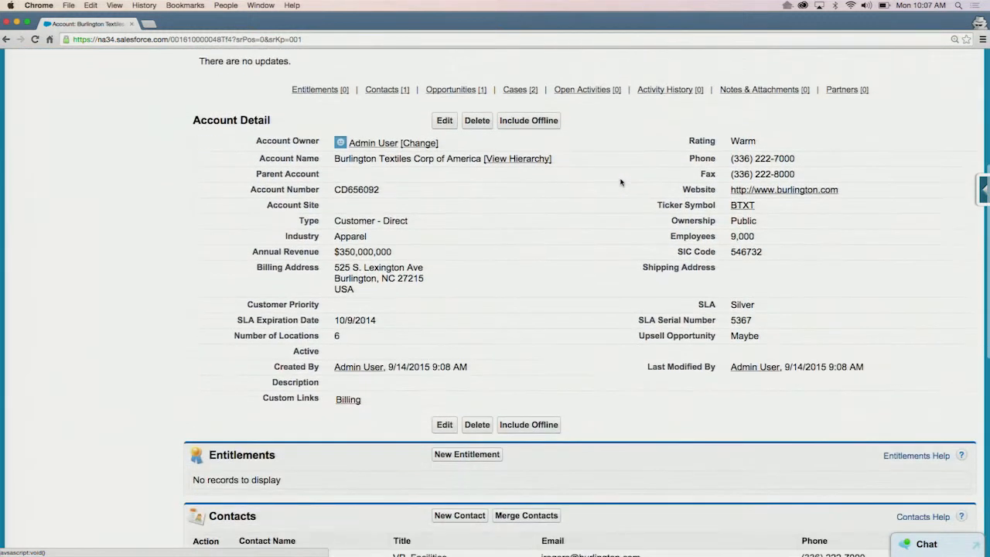
{"action": "scroll", "coordinate": [620, 183], "scroll_direction": "down", "scroll_amount": 2}
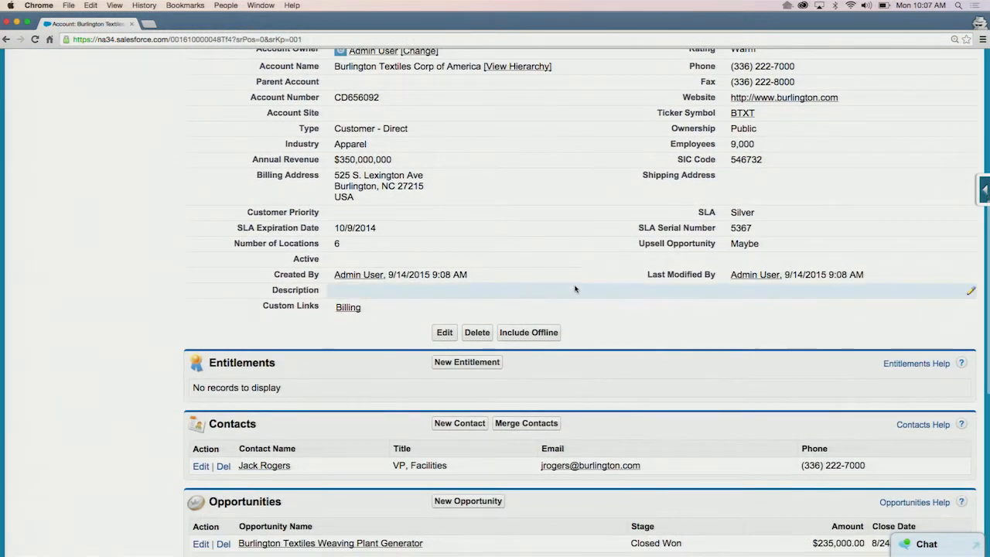
{"action": "left_click", "coordinate": [482, 364]}
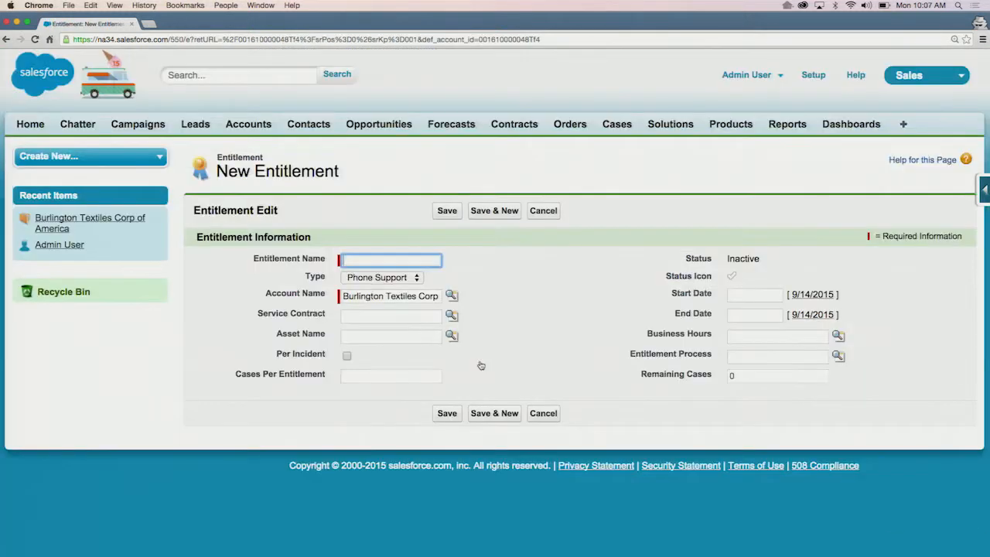
{"action": "type", "text": "Premi"}
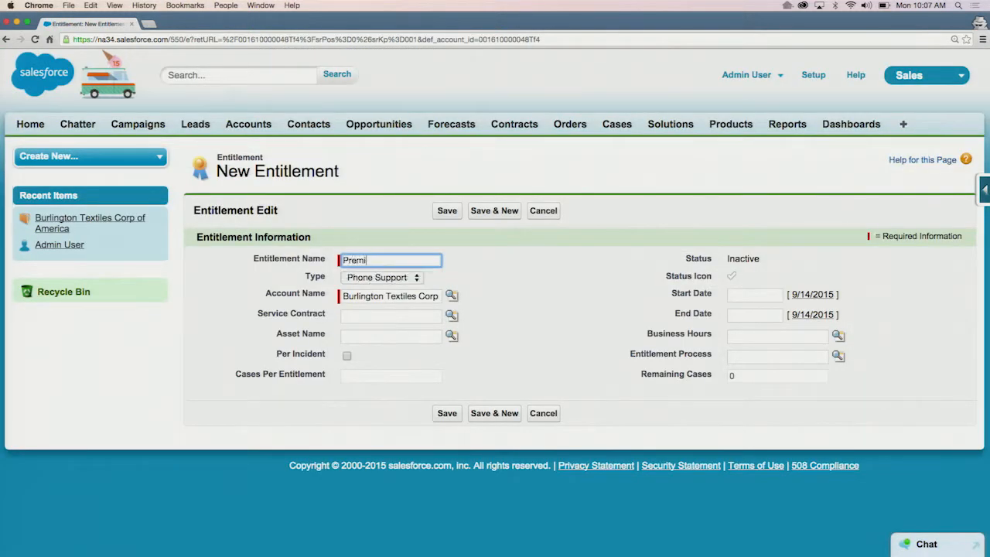
{"action": "type", "text": "um Phone Support"}
{"action": "left_click", "coordinate": [811, 295]}
{"action": "left_click", "coordinate": [807, 315]}
{"action": "key", "text": "BackSpace"}
{"action": "type", "text": "6"}
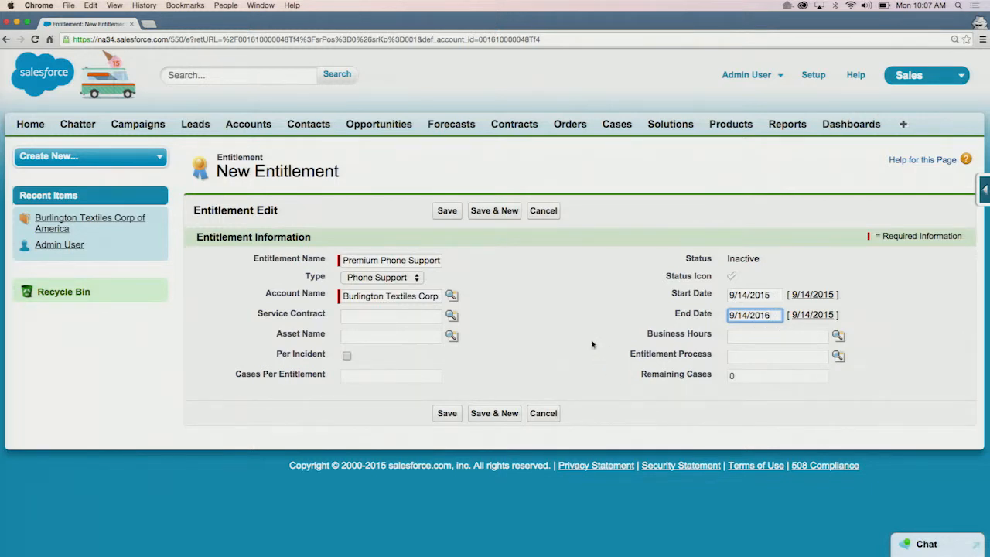
Assign the Premium entitlement process to the Premium Phone Support entitlement, save it and review its details and milestones
{"action": "left_click", "coordinate": [837, 355]}
{"action": "left_click", "coordinate": [685, 428]}
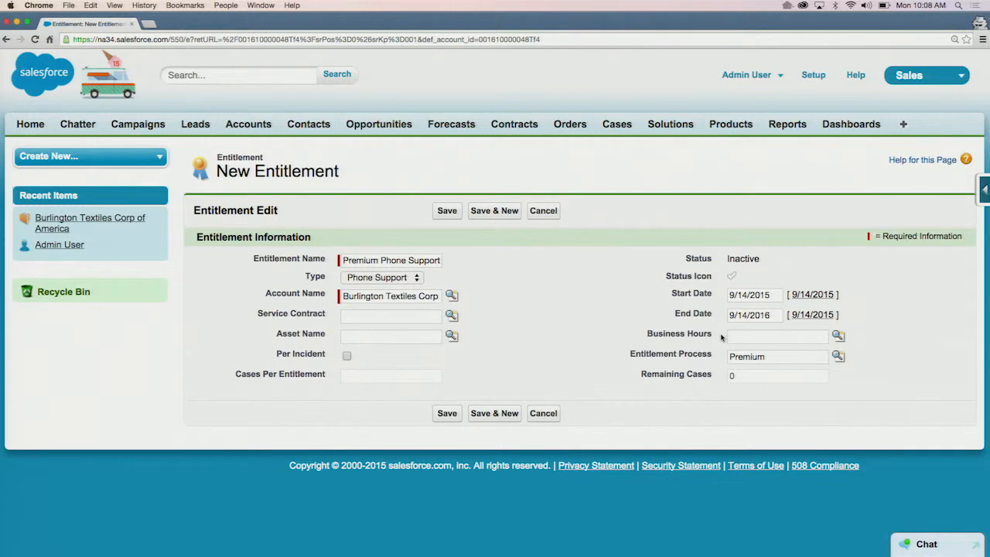
{"action": "left_click", "coordinate": [447, 412]}
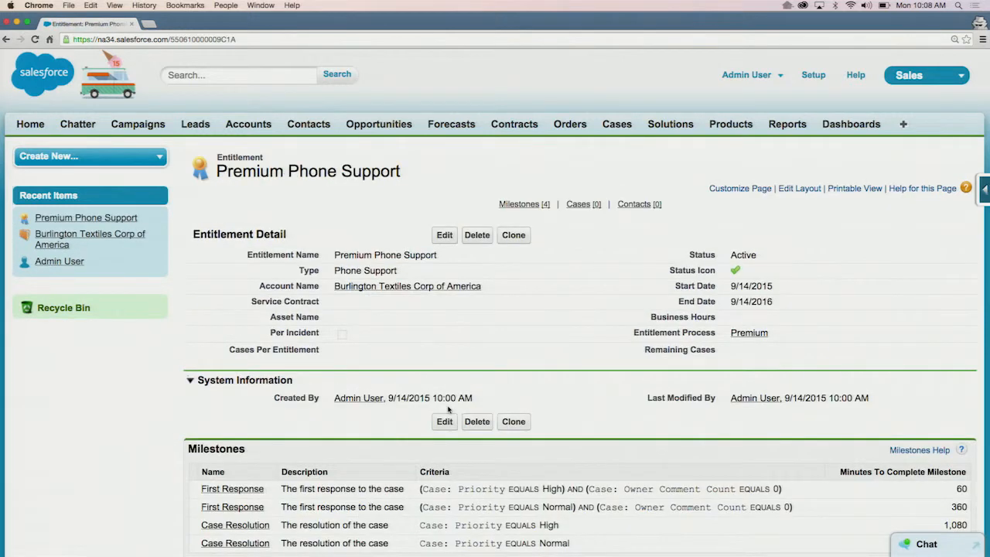
{"action": "scroll", "coordinate": [523, 348], "scroll_direction": "down", "scroll_amount": 2}
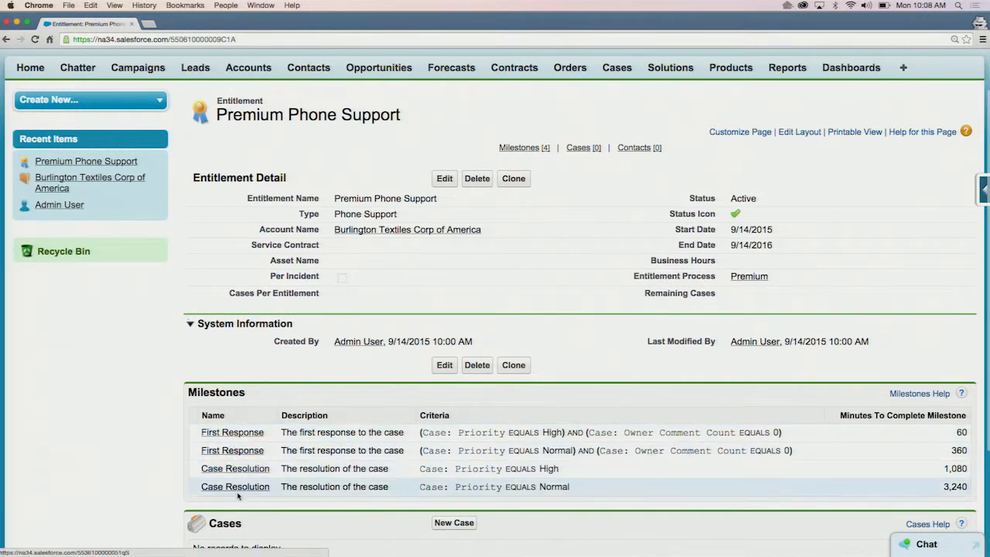
{"action": "scroll", "coordinate": [152, 431], "scroll_direction": "down", "scroll_amount": 1}
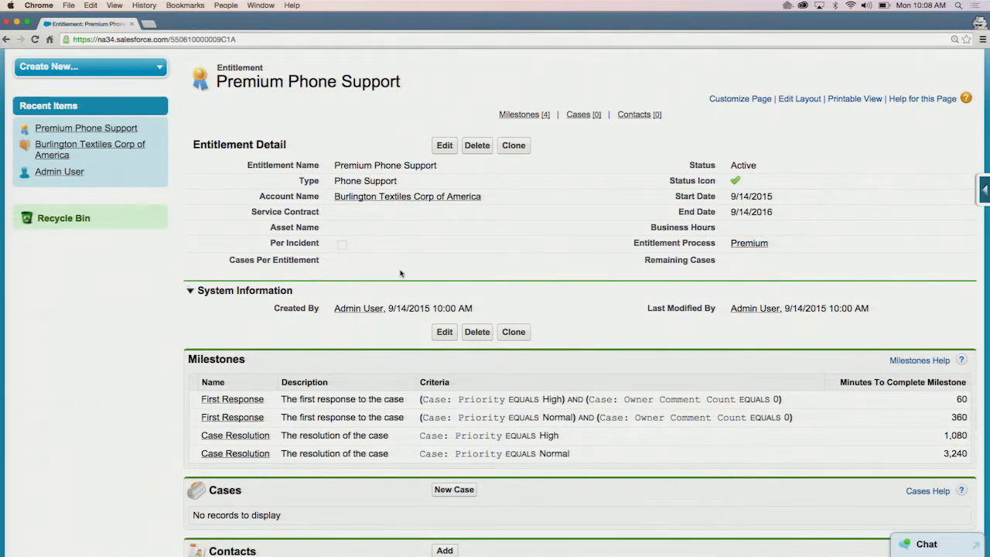
{"action": "scroll", "coordinate": [401, 272], "scroll_direction": "up", "scroll_amount": 2}
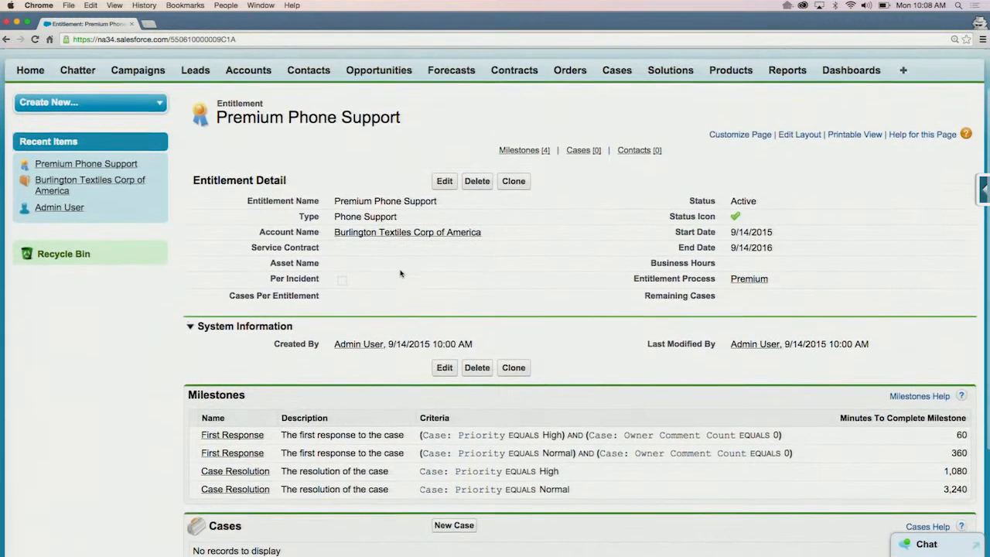
Search all records for "gene" and open the GenePoint account
{"action": "left_click", "coordinate": [279, 69]}
{"action": "type", "text": "gene"}
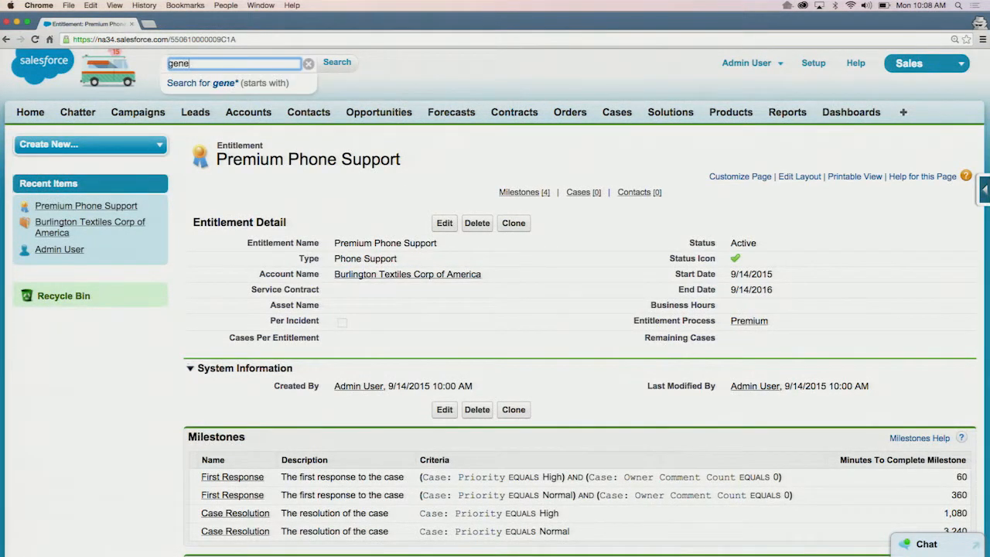
{"action": "key", "text": "Return"}
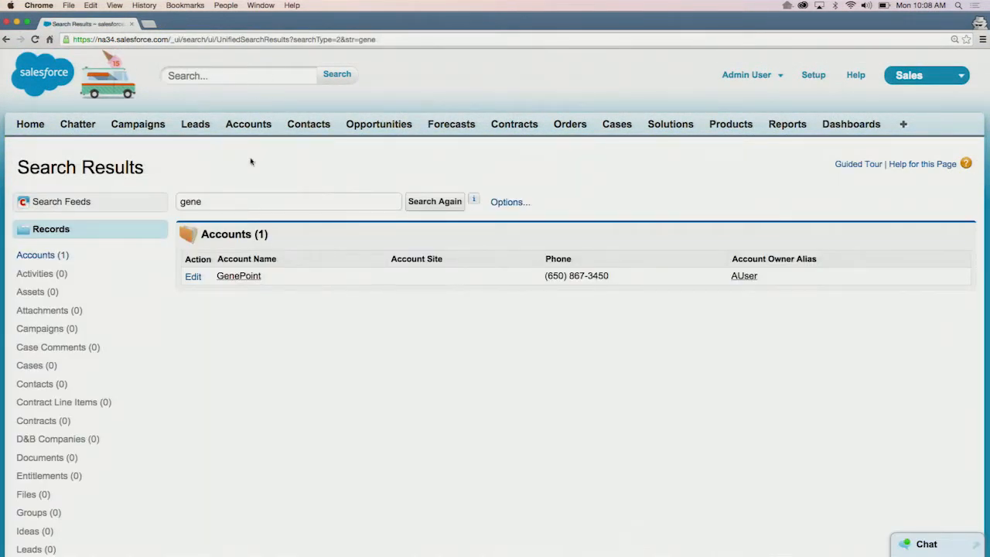
{"action": "left_click", "coordinate": [250, 276]}
Start a new entitlement on the GenePoint account named "Standard Phone Support", with start date 9/14/2015 and end date 9/14/2016
{"action": "scroll", "coordinate": [251, 275], "scroll_direction": "down", "scroll_amount": 10}
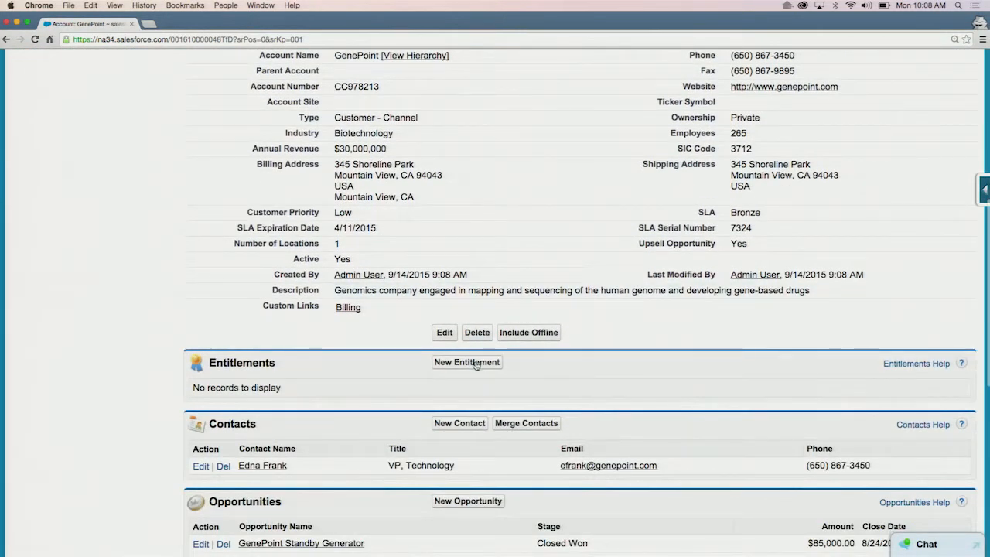
{"action": "left_click", "coordinate": [467, 362]}
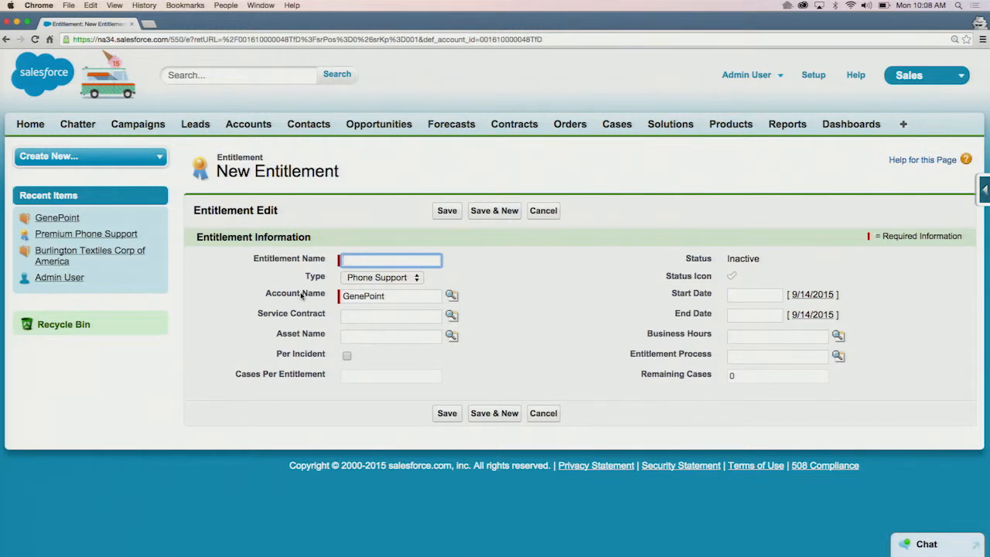
{"action": "type", "text": "Standard Phone Support"}
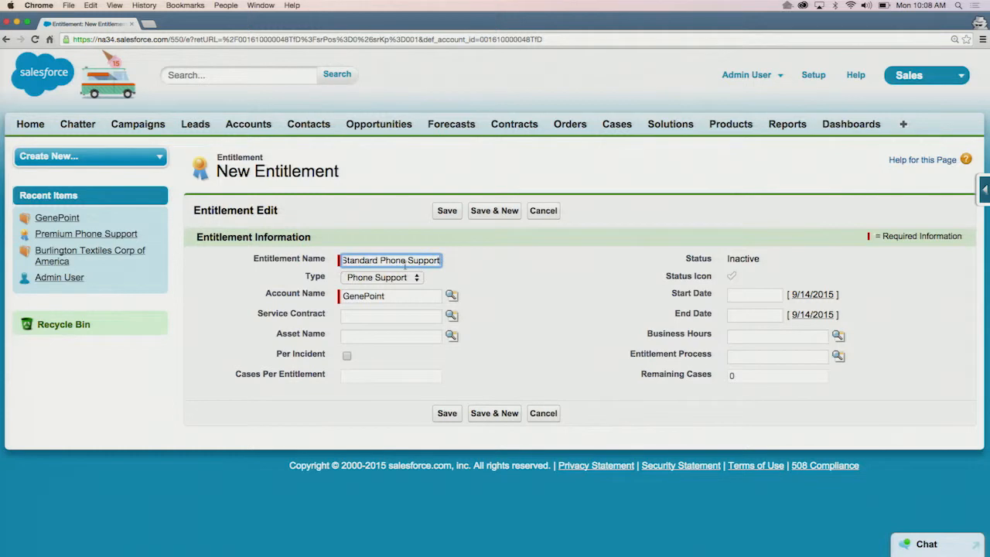
{"action": "left_click", "coordinate": [816, 296]}
{"action": "left_click", "coordinate": [814, 315]}
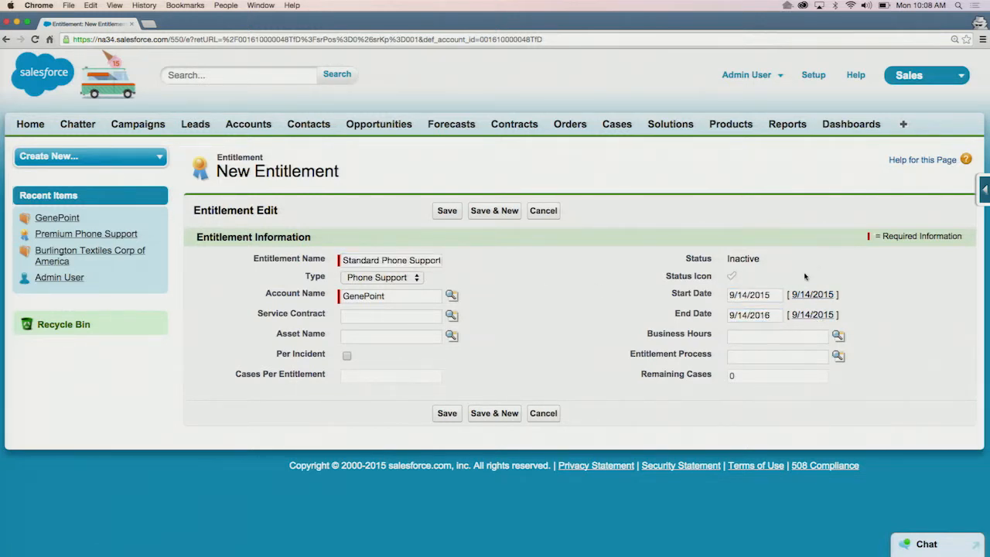
Assign the Standard entitlement process to the Standard Phone Support entitlement, save it and review its details and milestones
{"action": "left_click", "coordinate": [838, 356]}
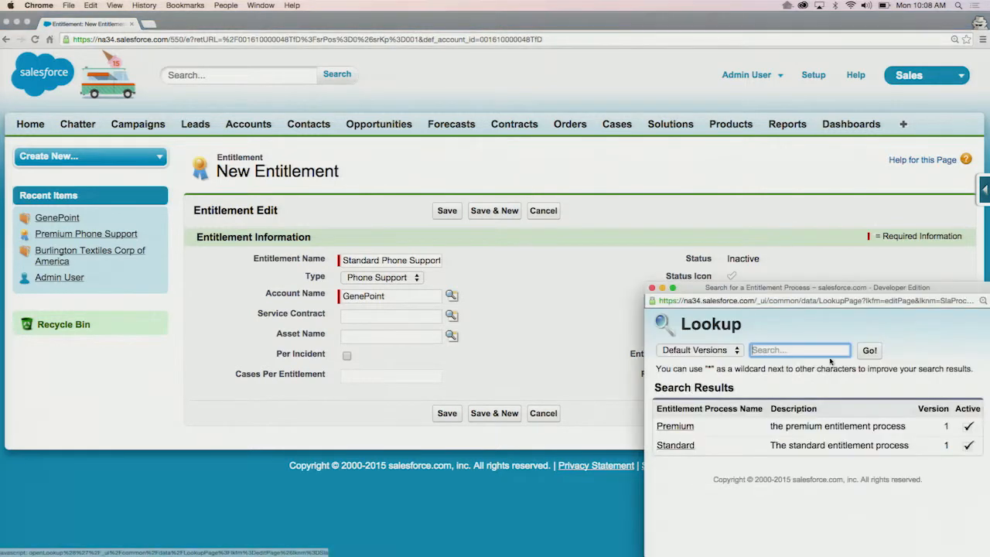
{"action": "left_click", "coordinate": [681, 446]}
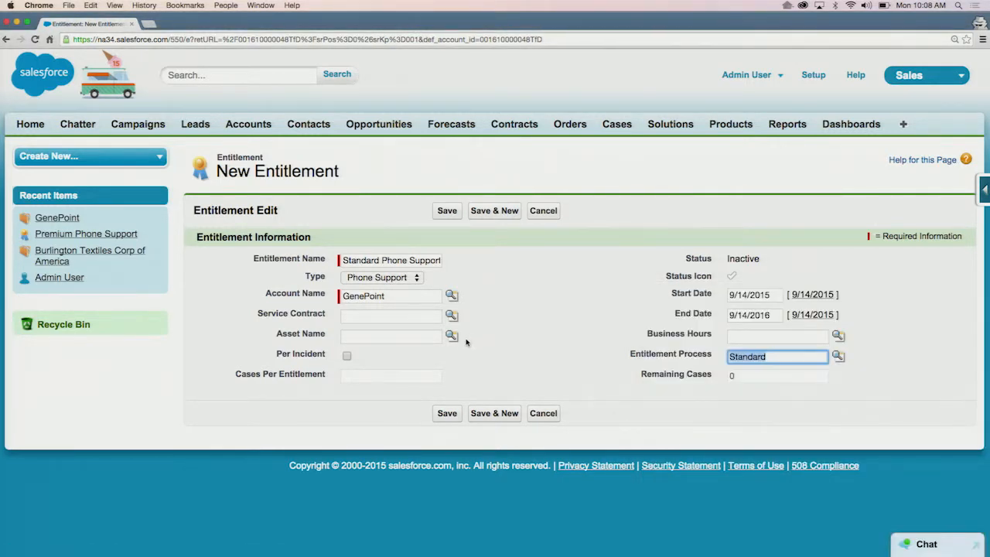
{"action": "left_click", "coordinate": [449, 414]}
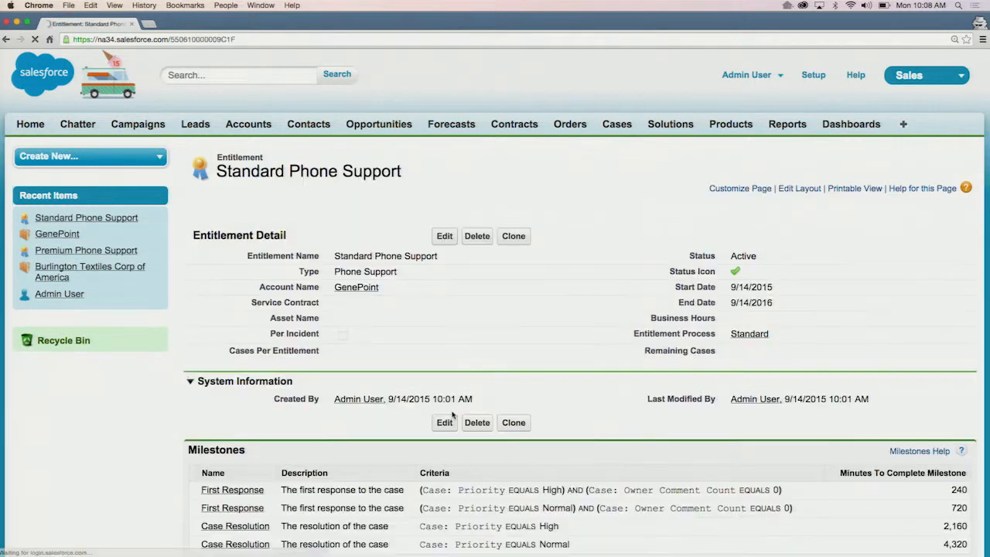
{"action": "scroll", "coordinate": [442, 377], "scroll_direction": "down", "scroll_amount": 1}
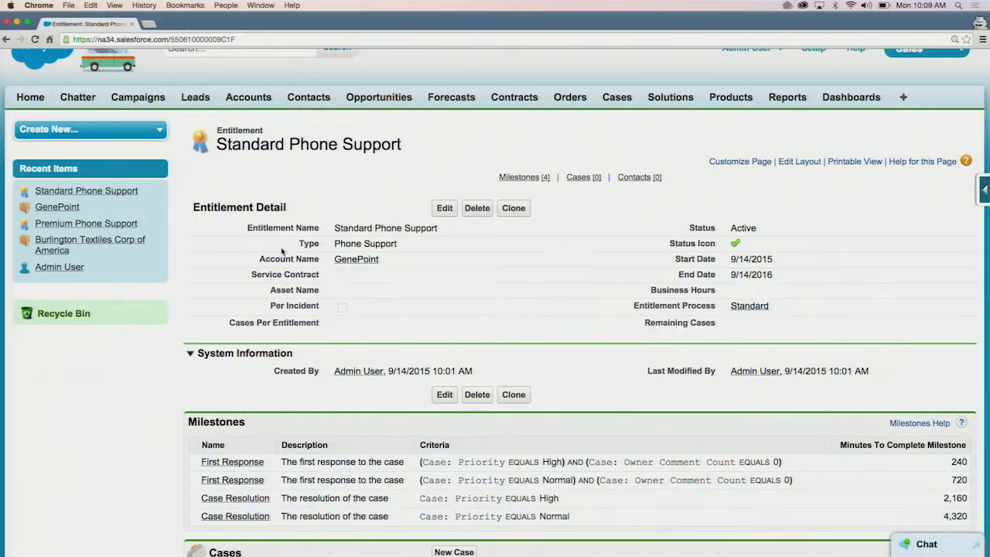
Open the Burlington Textiles Corp of America account and start a new case from it
{"action": "left_click", "coordinate": [104, 240]}
{"action": "scroll", "coordinate": [224, 338], "scroll_direction": "down", "scroll_amount": 10}
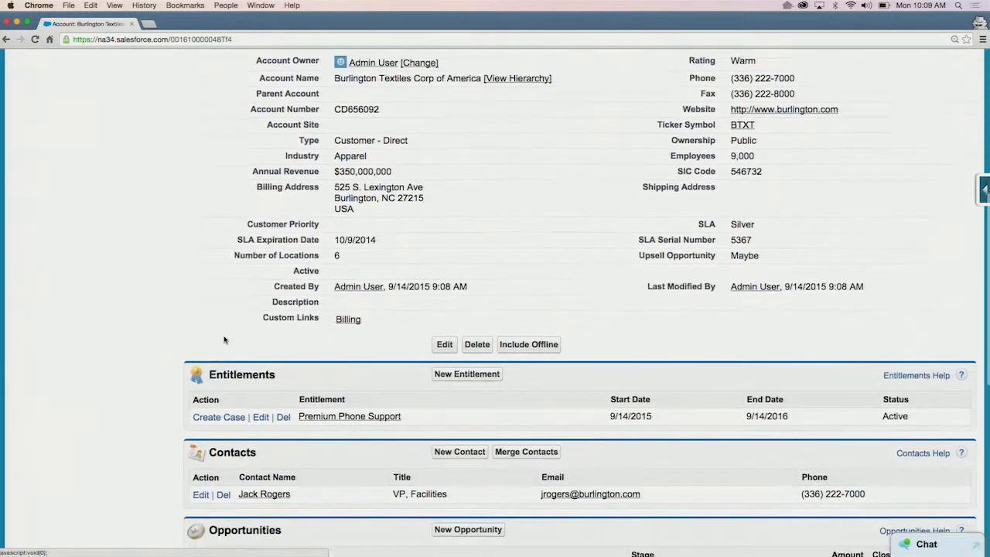
{"action": "scroll", "coordinate": [224, 341], "scroll_direction": "down", "scroll_amount": 2}
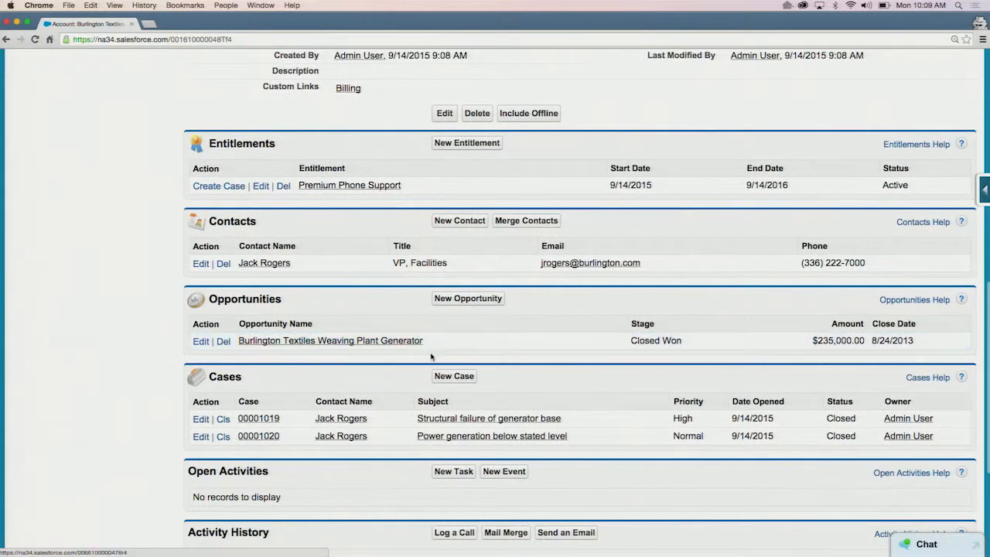
{"action": "left_click", "coordinate": [460, 377]}
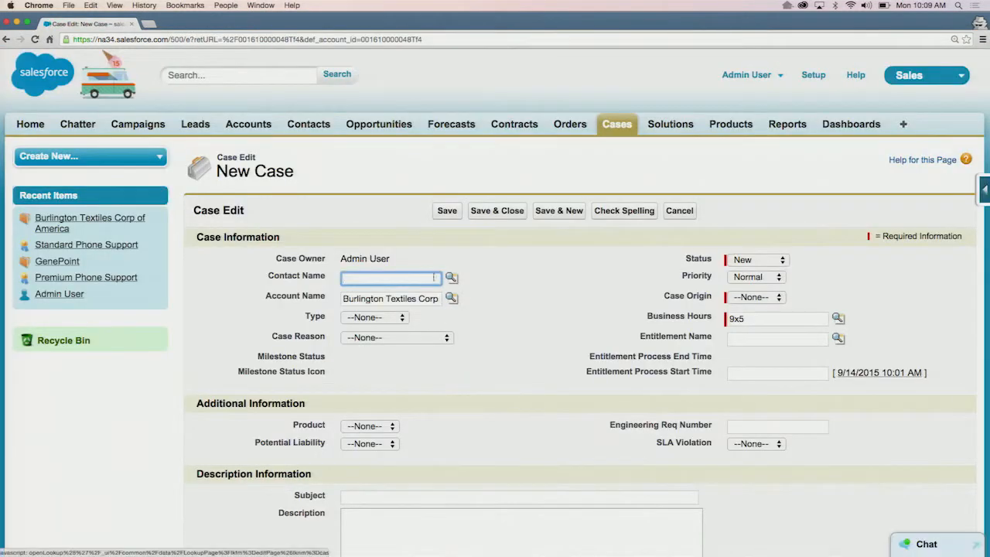
Look up the Burlington contact by first name and assign that person as the new case's contact
{"action": "left_click", "coordinate": [452, 276]}
{"action": "type", "text": "jack"}
{"action": "key", "text": "Return"}
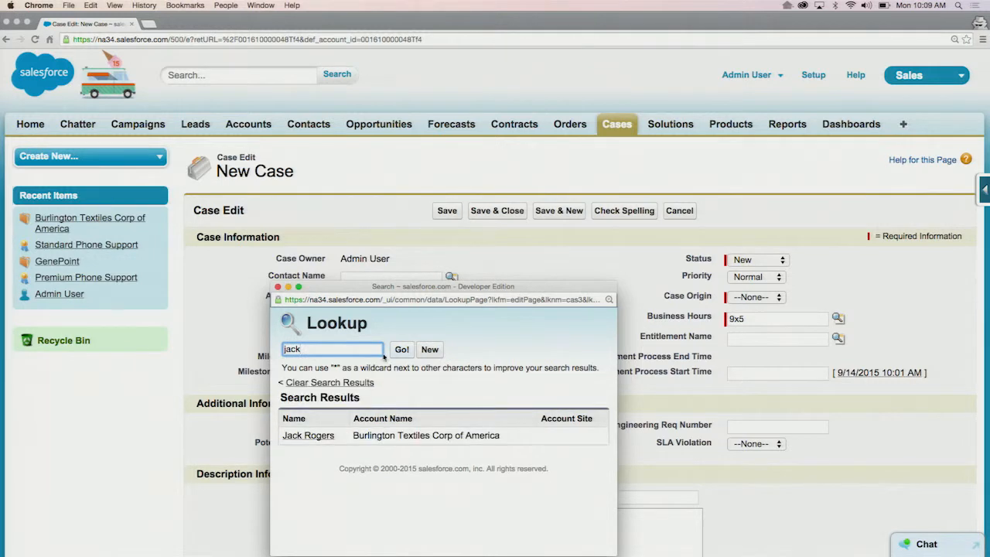
{"action": "left_click", "coordinate": [312, 435]}
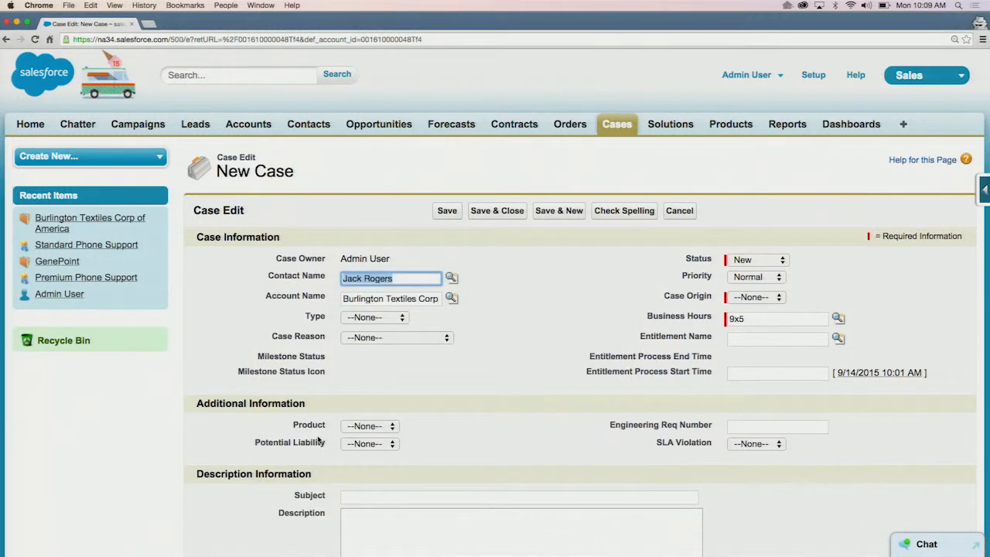
{"action": "left_click", "coordinate": [480, 360]}
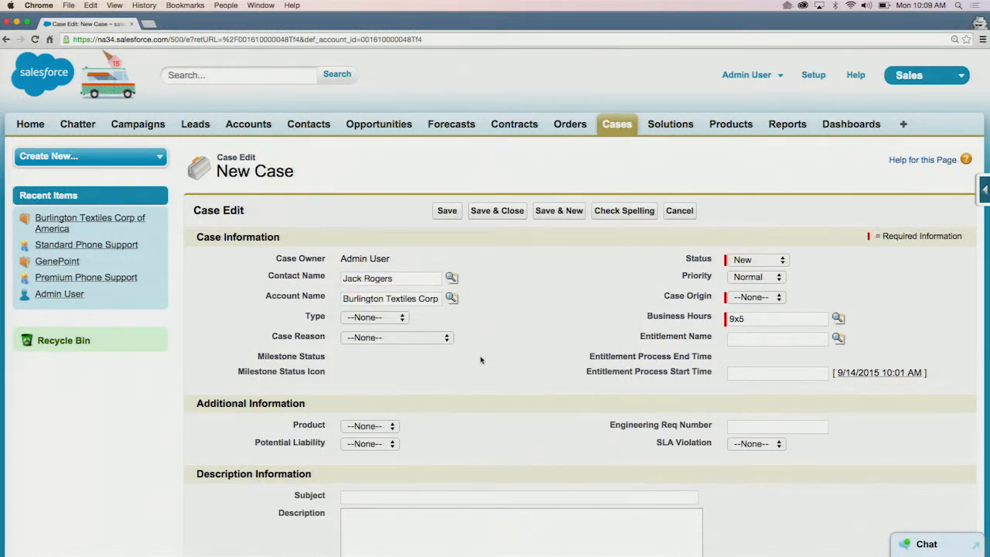
Set the case origin to Phone and priority to High, and assign the Premium Phone Support entitlement to the case
{"action": "left_click", "coordinate": [744, 300]}
{"action": "left_click", "coordinate": [745, 308]}
{"action": "left_click", "coordinate": [750, 279]}
{"action": "left_click", "coordinate": [749, 267]}
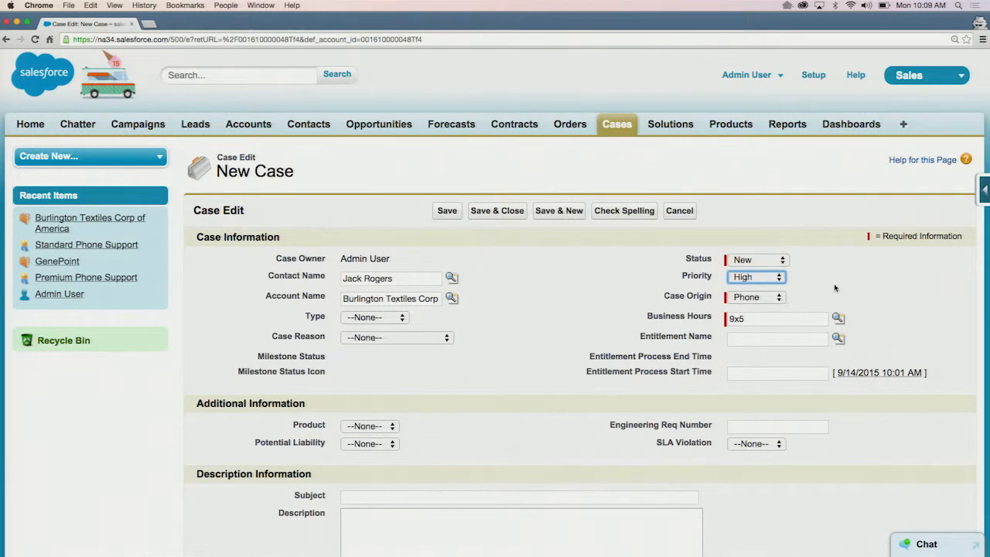
{"action": "left_click", "coordinate": [858, 285]}
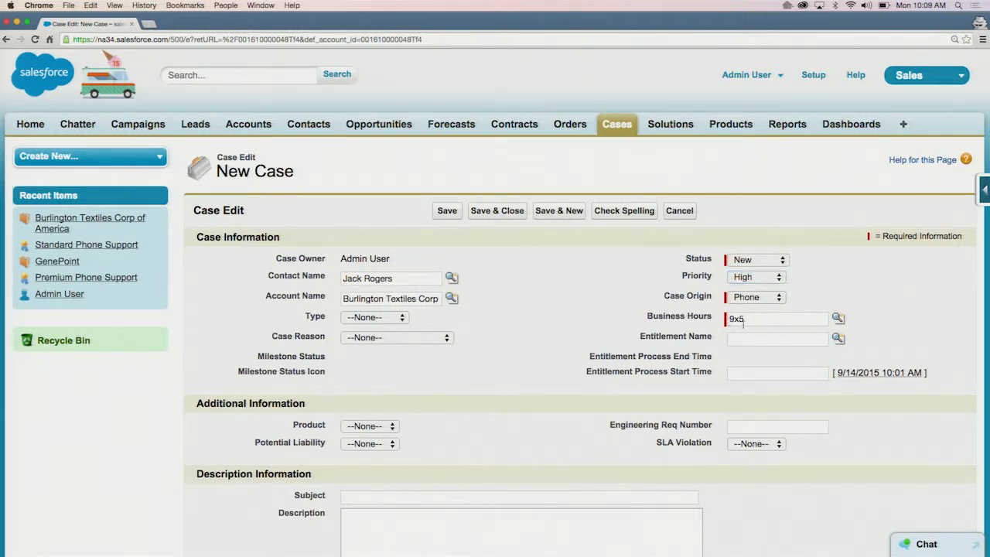
{"action": "left_click", "coordinate": [838, 338]}
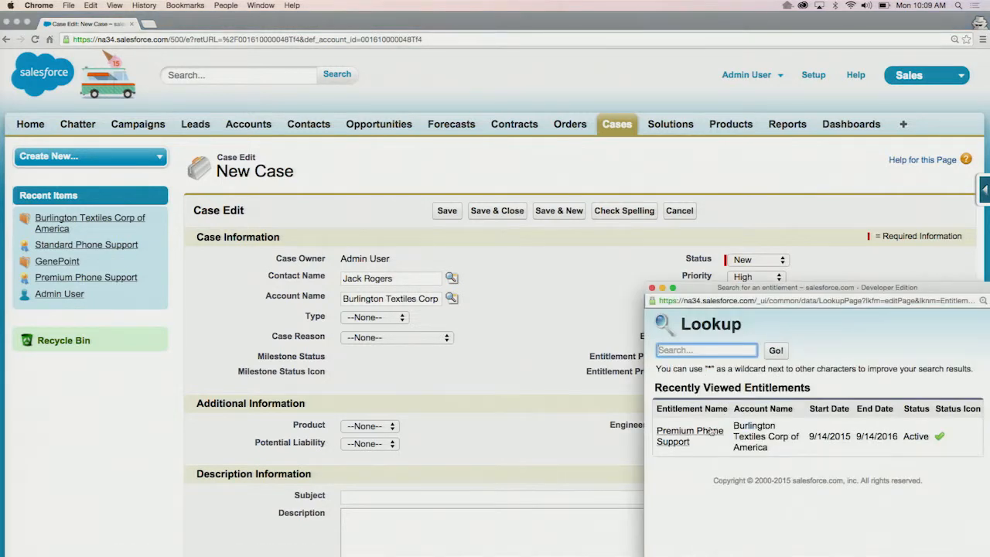
{"action": "left_click", "coordinate": [684, 434]}
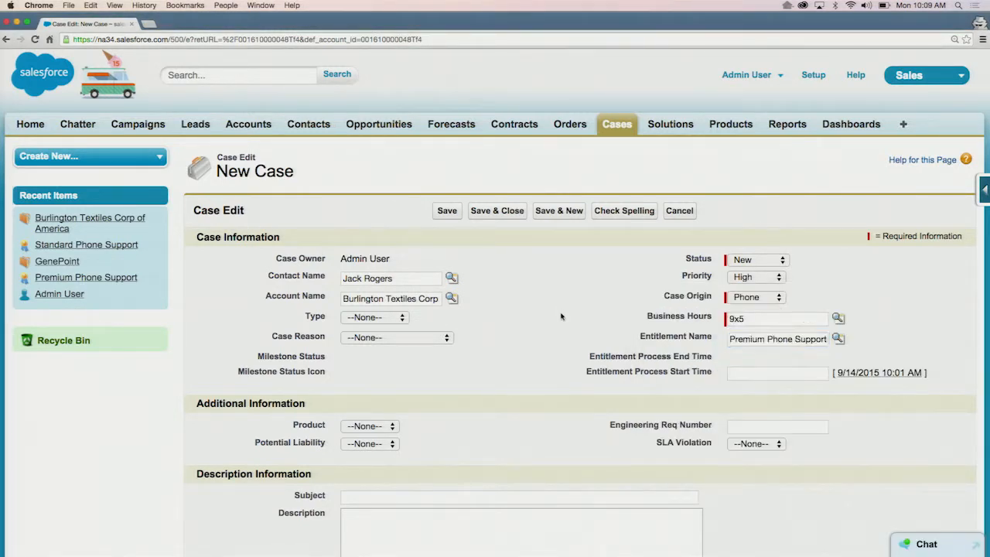
Enter the subject "Premium support case" and description "This is a premium support case", and save the case
{"action": "scroll", "coordinate": [561, 316], "scroll_direction": "down", "scroll_amount": 3}
{"action": "left_click", "coordinate": [551, 496]}
{"action": "type", "text": "Premi"}
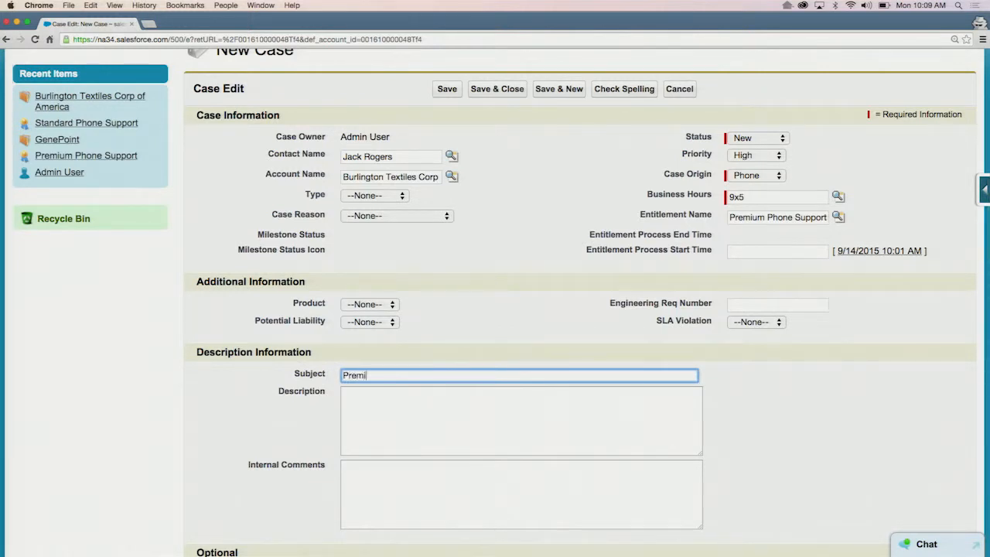
{"action": "type", "text": "um support case"}
{"action": "left_click", "coordinate": [569, 414]}
{"action": "type", "text": "This"}
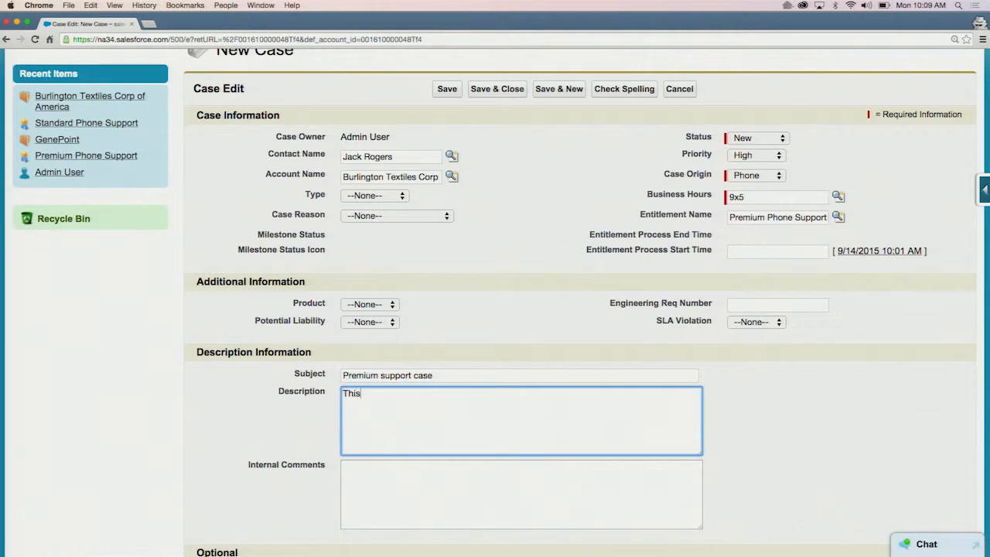
{"action": "type", "text": " is a premium support case"}
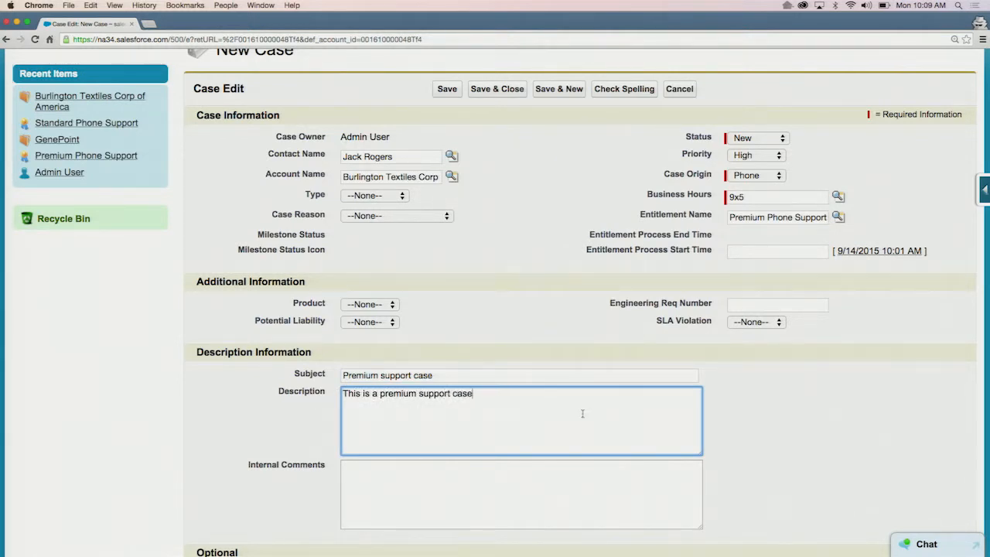
{"action": "left_click", "coordinate": [758, 434]}
{"action": "scroll", "coordinate": [758, 434], "scroll_direction": "down", "scroll_amount": 2}
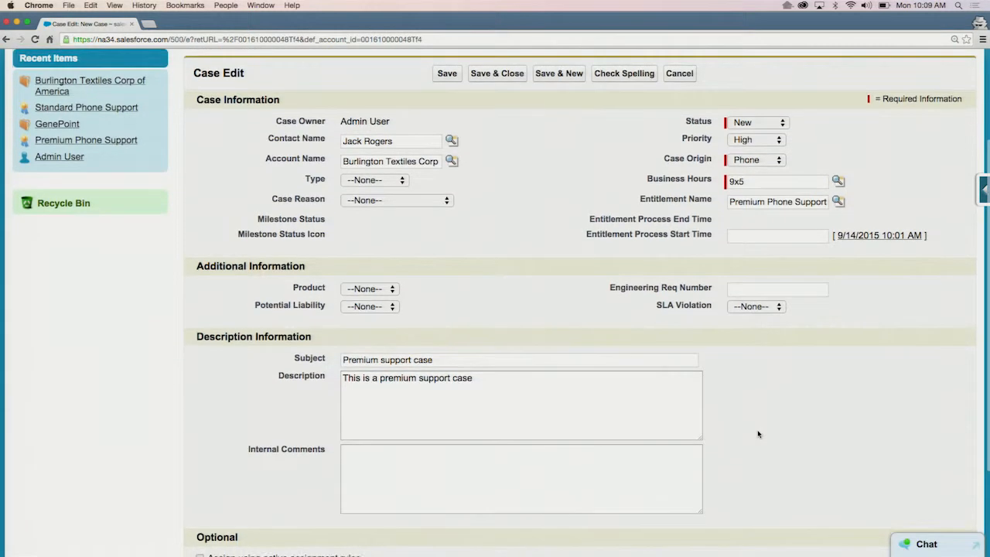
{"action": "scroll", "coordinate": [758, 434], "scroll_direction": "down", "scroll_amount": 3}
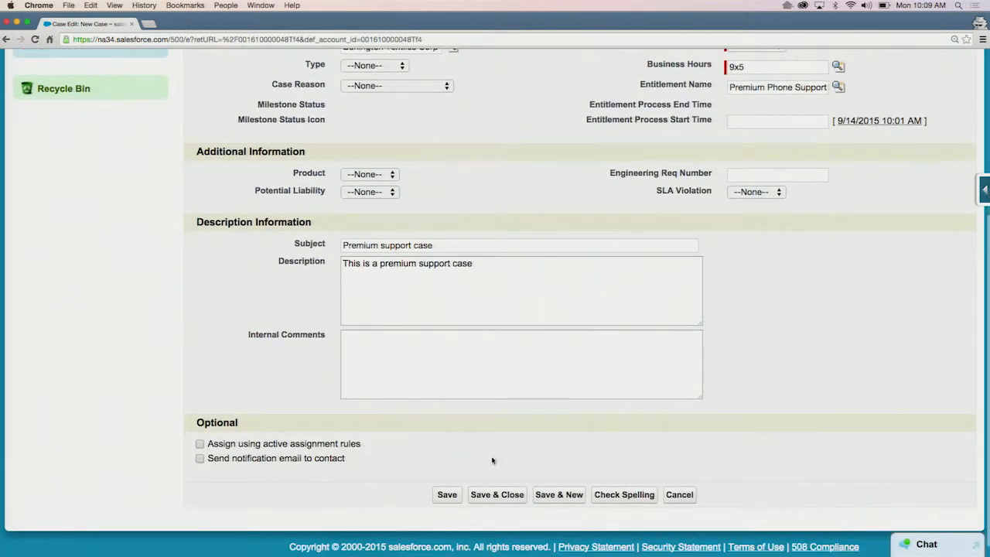
{"action": "left_click", "coordinate": [447, 494]}
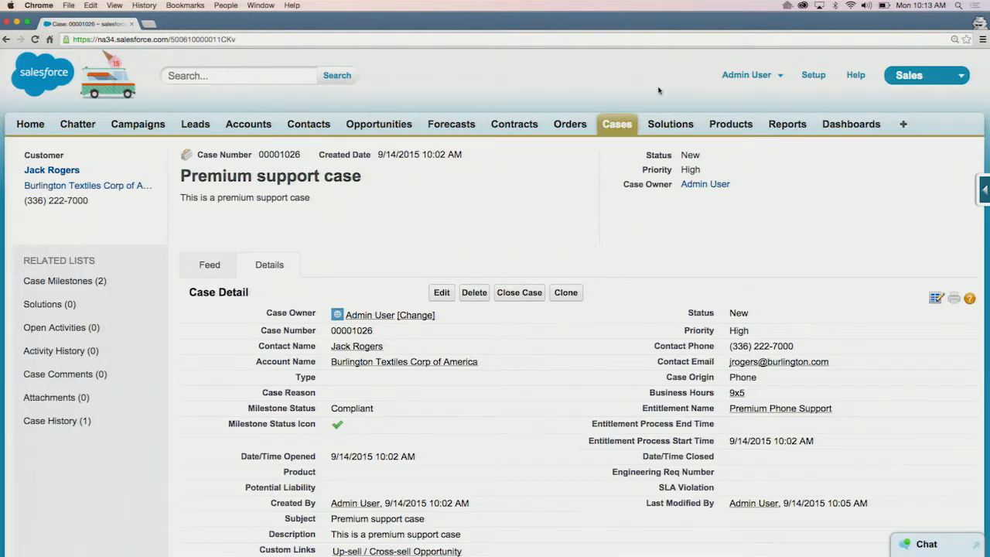
Review the case milestones, and add and save the case comment "This is a case comment"
{"action": "scroll", "coordinate": [659, 90], "scroll_direction": "down", "scroll_amount": 8}
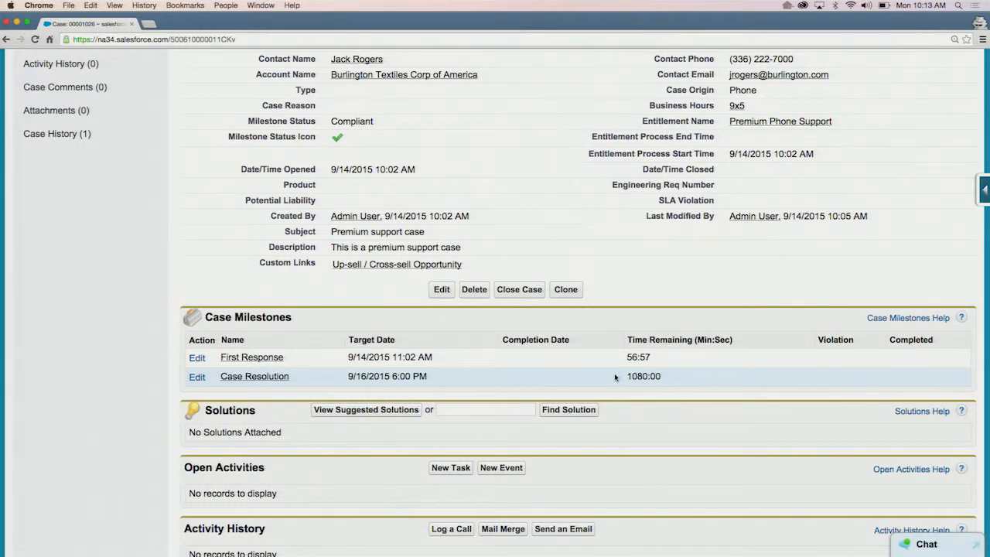
{"action": "scroll", "coordinate": [615, 377], "scroll_direction": "up", "scroll_amount": 2}
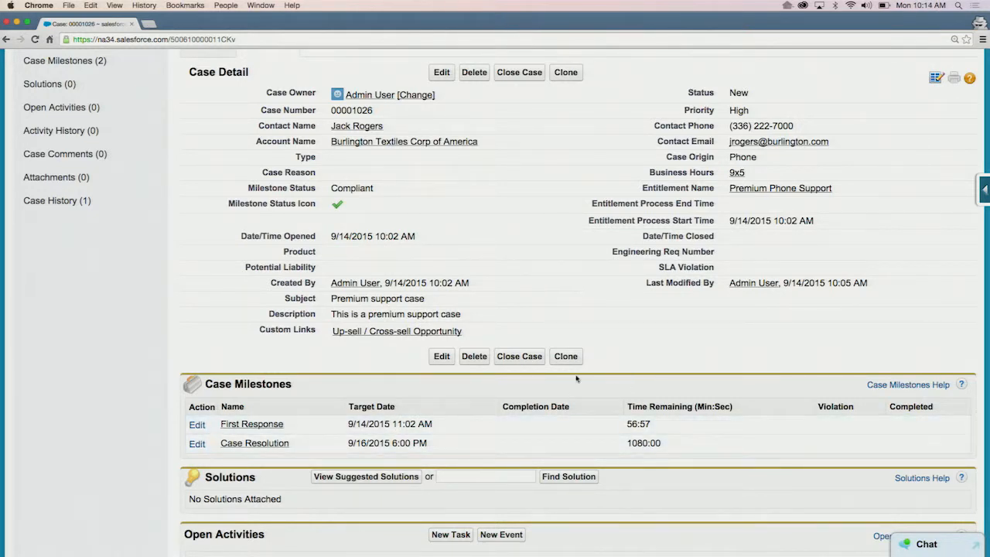
{"action": "scroll", "coordinate": [569, 364], "scroll_direction": "down", "scroll_amount": 5}
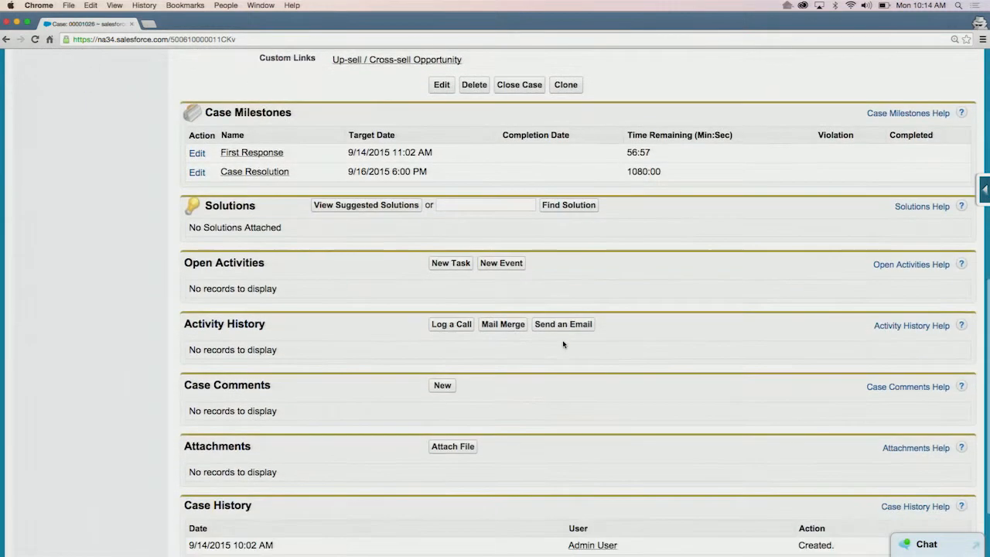
{"action": "left_click", "coordinate": [443, 385]}
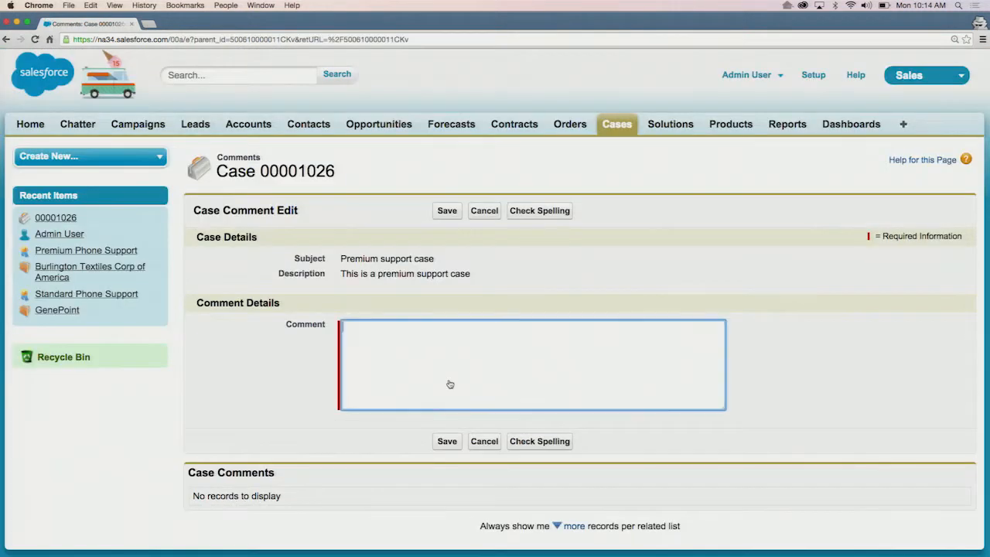
{"action": "type", "text": "This is a case comment"}
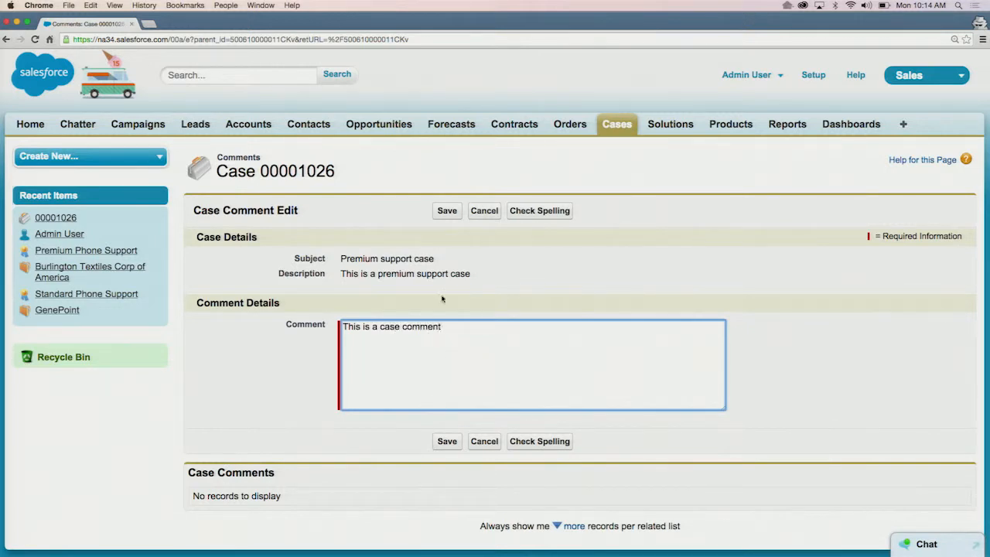
{"action": "left_click", "coordinate": [447, 210]}
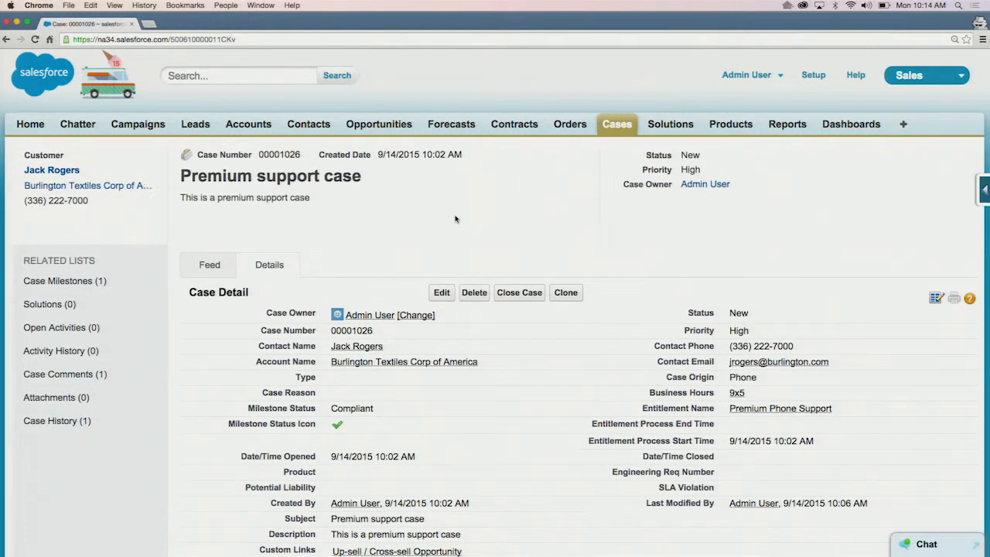
Examine the Case Milestones list and milestone status of the premium support case following the added comment
{"action": "scroll", "coordinate": [444, 369], "scroll_direction": "down", "scroll_amount": 5}
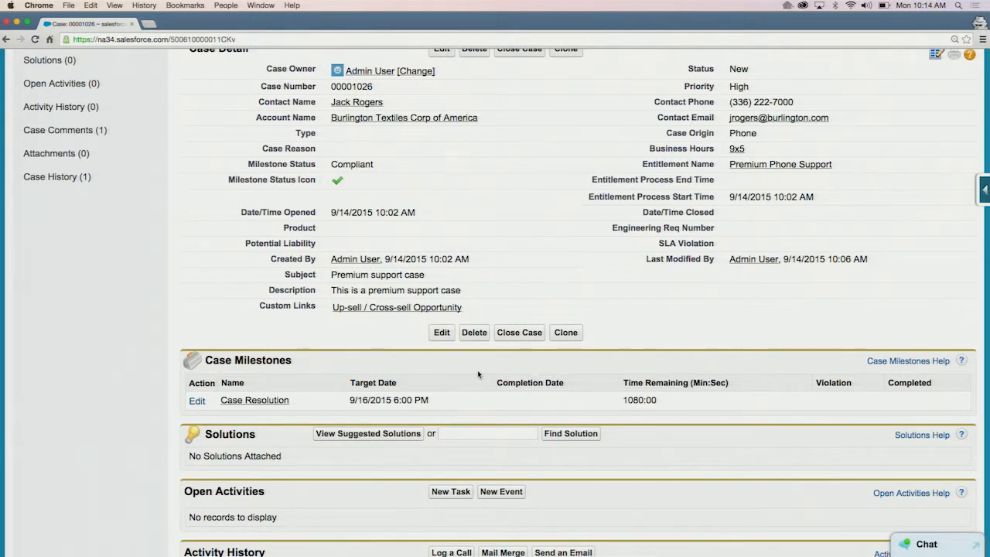
{"action": "scroll", "coordinate": [478, 375], "scroll_direction": "up", "scroll_amount": 2}
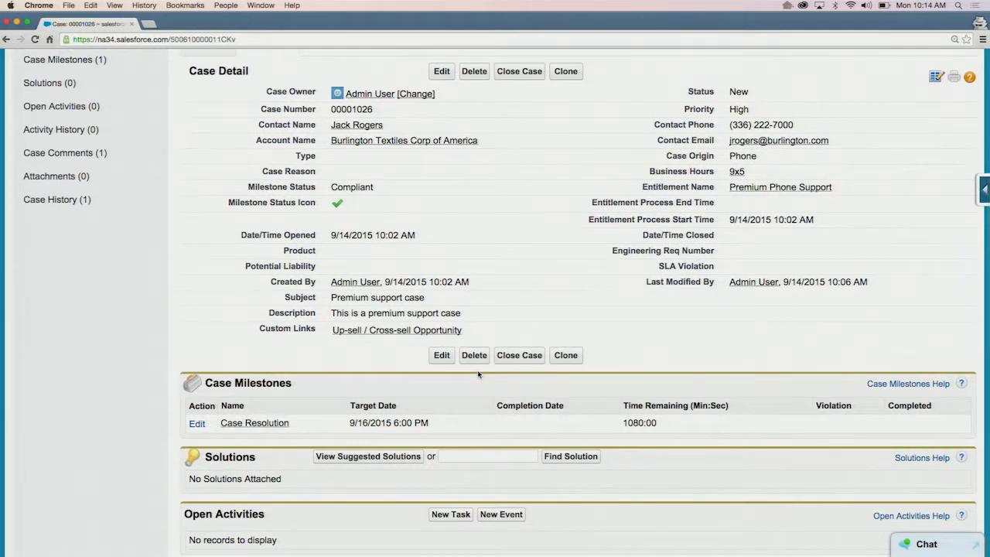
{"action": "scroll", "coordinate": [478, 374], "scroll_direction": "up", "scroll_amount": 1}
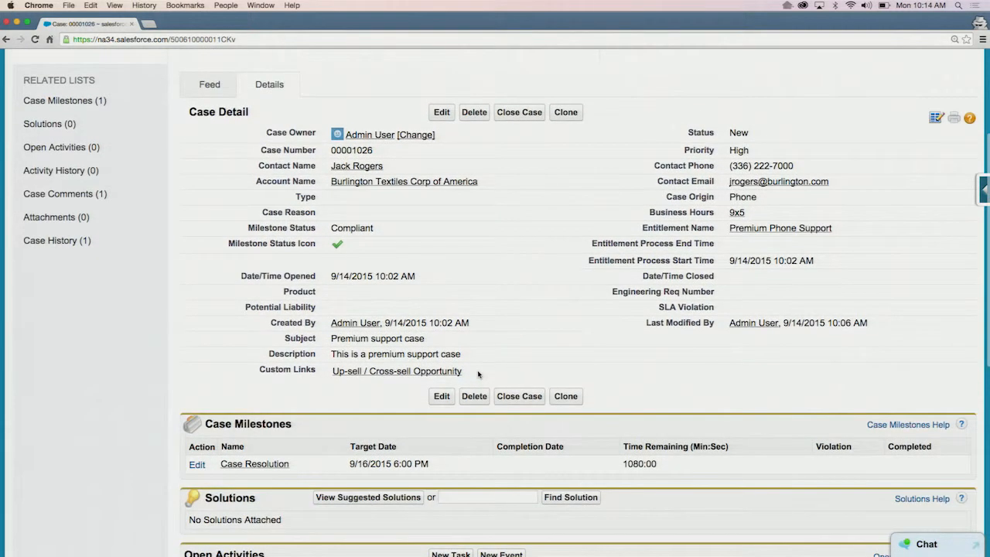
{"action": "scroll", "coordinate": [485, 445], "scroll_direction": "up", "scroll_amount": 1}
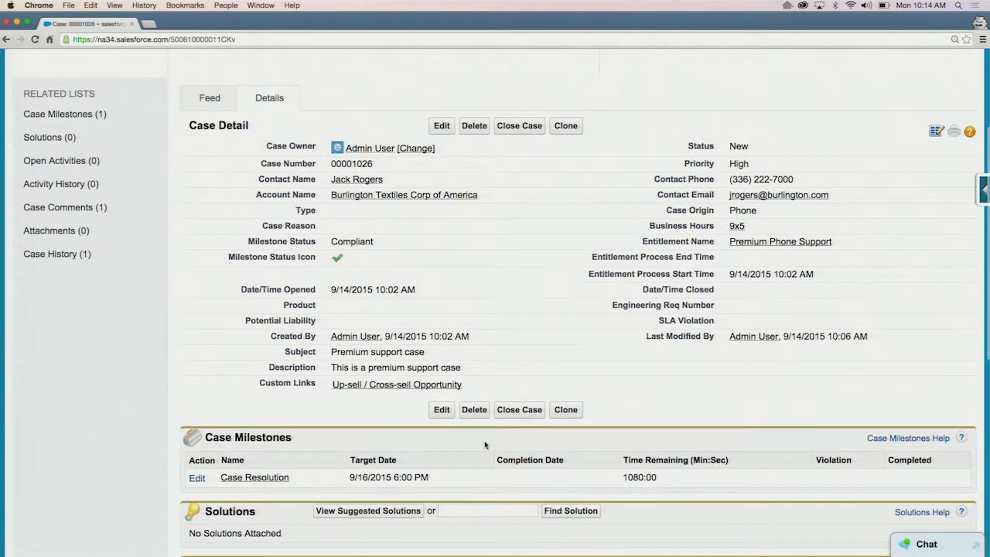
{"action": "scroll", "coordinate": [465, 446], "scroll_direction": "up", "scroll_amount": 5}
{"action": "scroll", "coordinate": [456, 198], "scroll_direction": "up", "scroll_amount": 7}
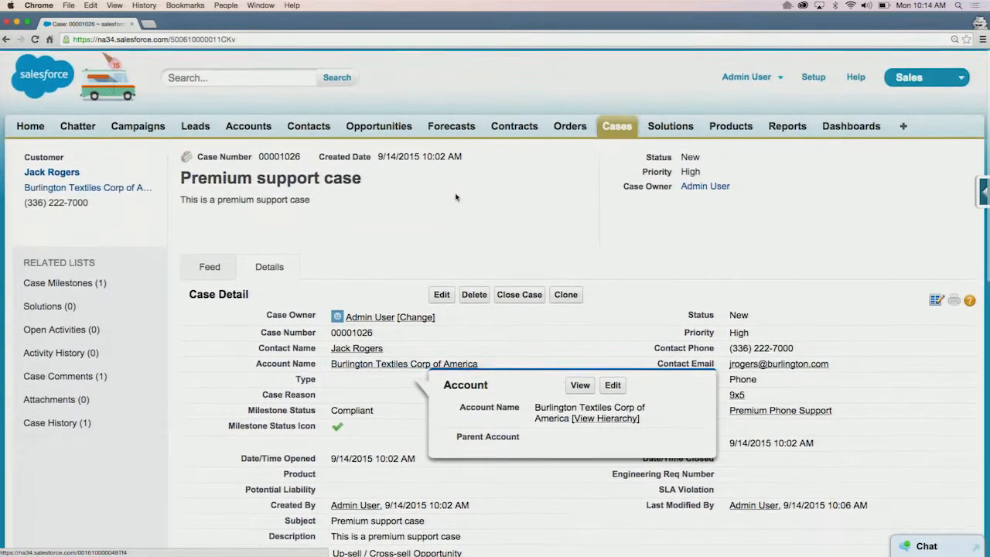
Start a new case from the Burlington Textiles Corp of America account and assign the account's recently viewed contact to it
{"action": "left_click", "coordinate": [261, 127]}
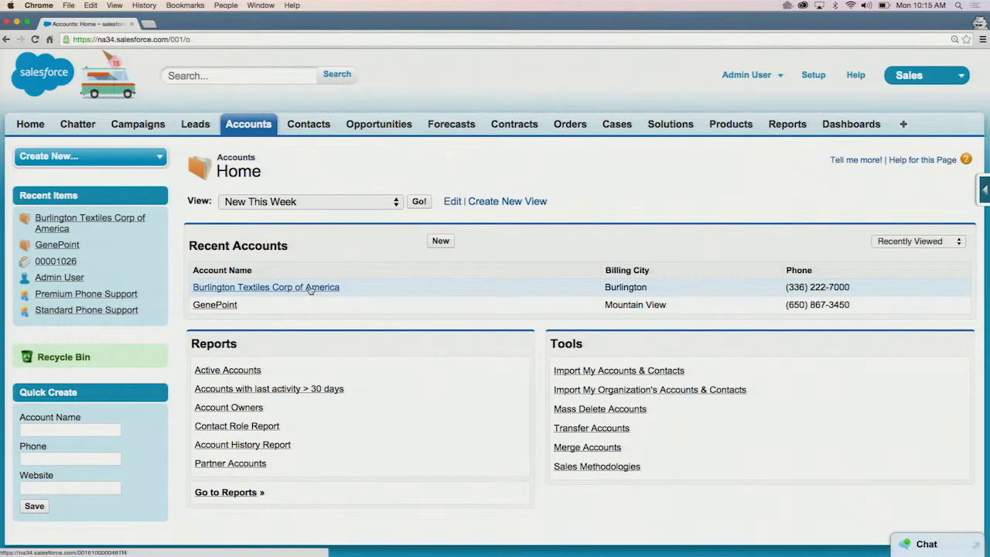
{"action": "left_click", "coordinate": [309, 289]}
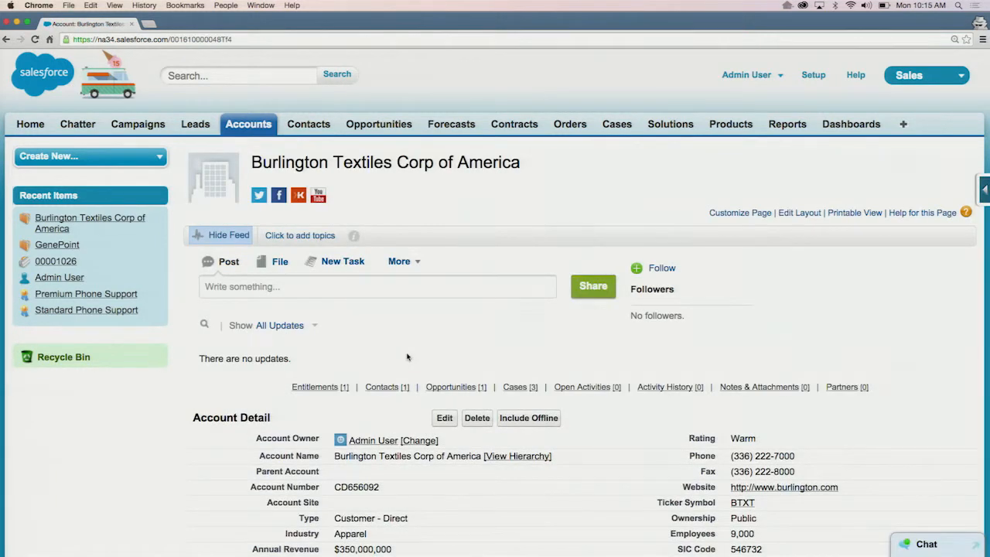
{"action": "scroll", "coordinate": [407, 356], "scroll_direction": "down", "scroll_amount": 5}
{"action": "scroll", "coordinate": [407, 356], "scroll_direction": "down", "scroll_amount": 8}
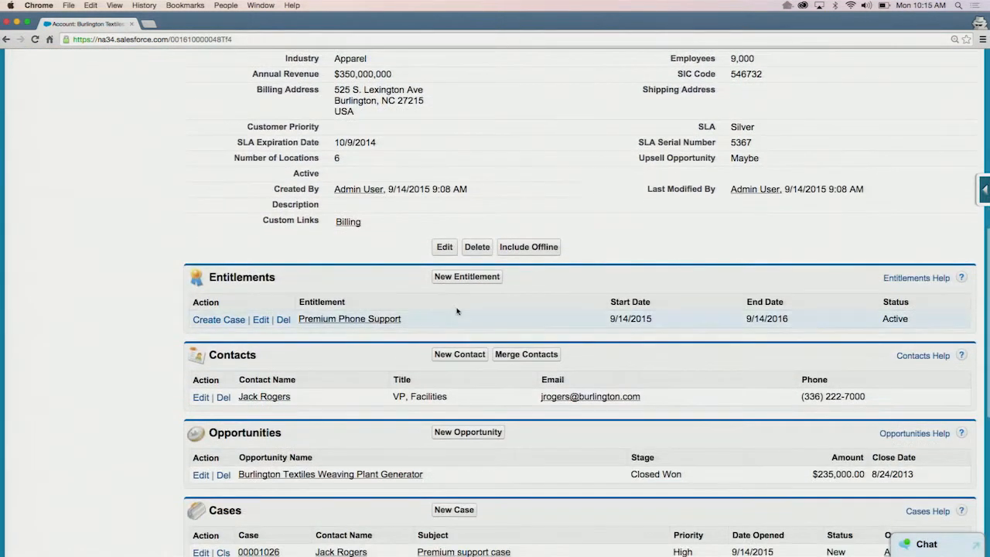
{"action": "scroll", "coordinate": [398, 334], "scroll_direction": "down", "scroll_amount": 3}
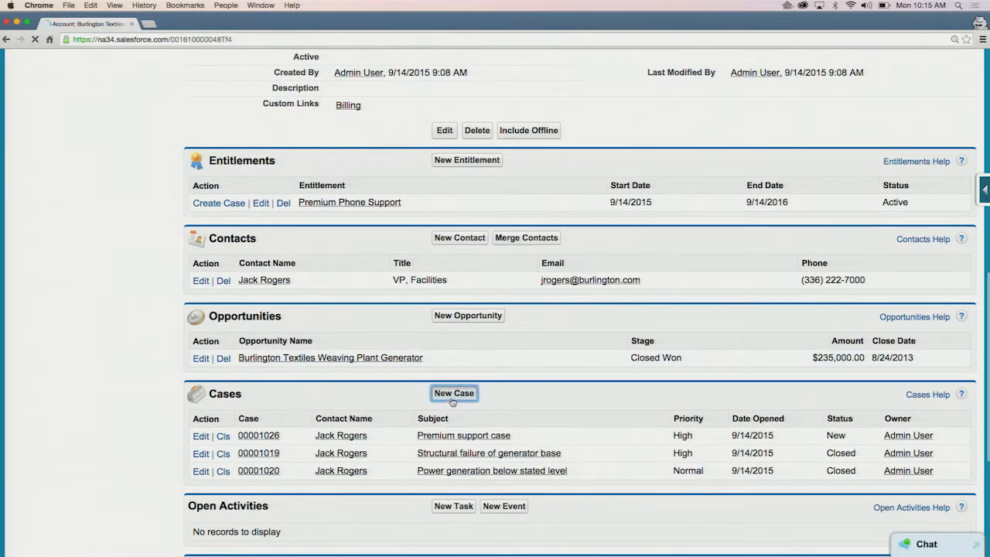
{"action": "left_click", "coordinate": [455, 396]}
{"action": "left_click", "coordinate": [451, 277]}
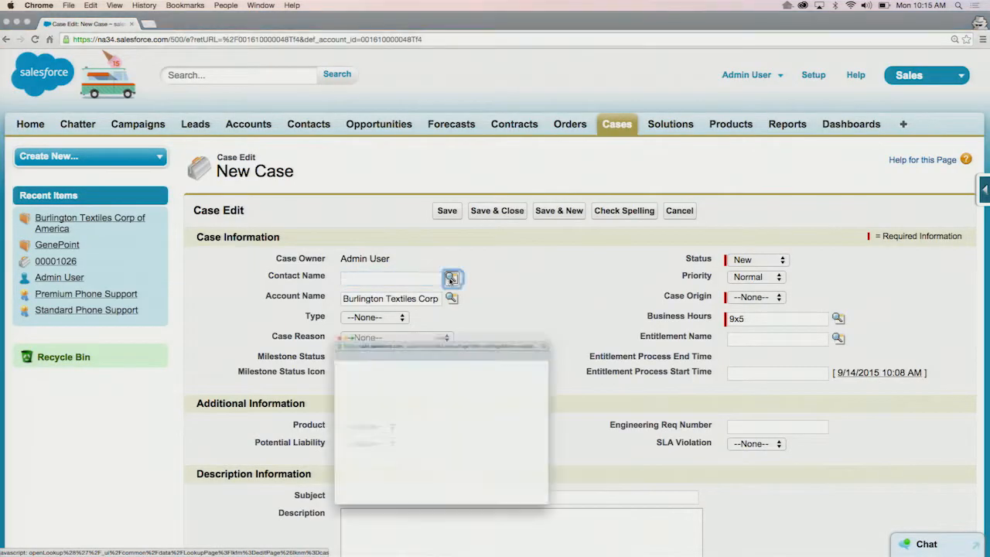
{"action": "left_click", "coordinate": [307, 426]}
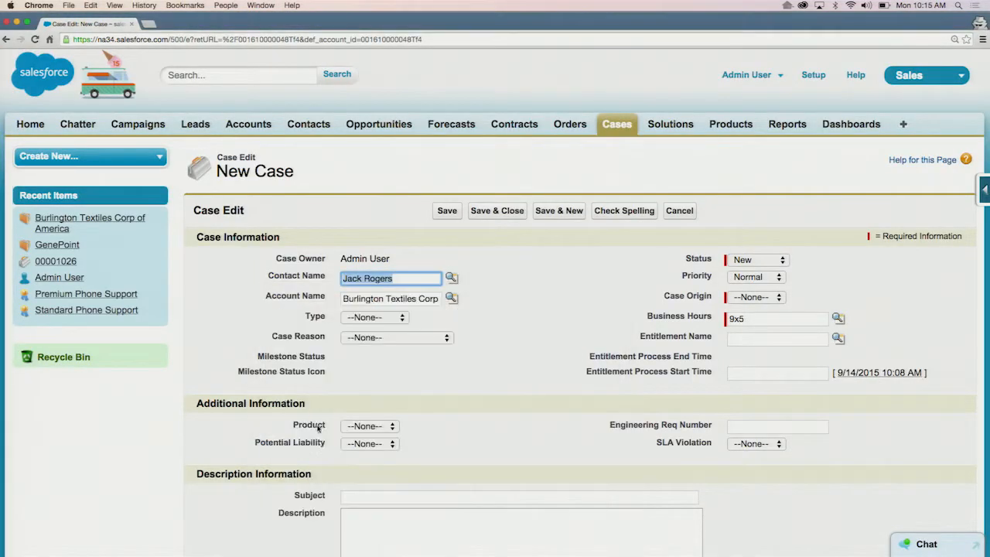
Set the new case's priority to High and origin to Phone, and assign the Premium Phone Support entitlement
{"action": "left_click", "coordinate": [754, 279]}
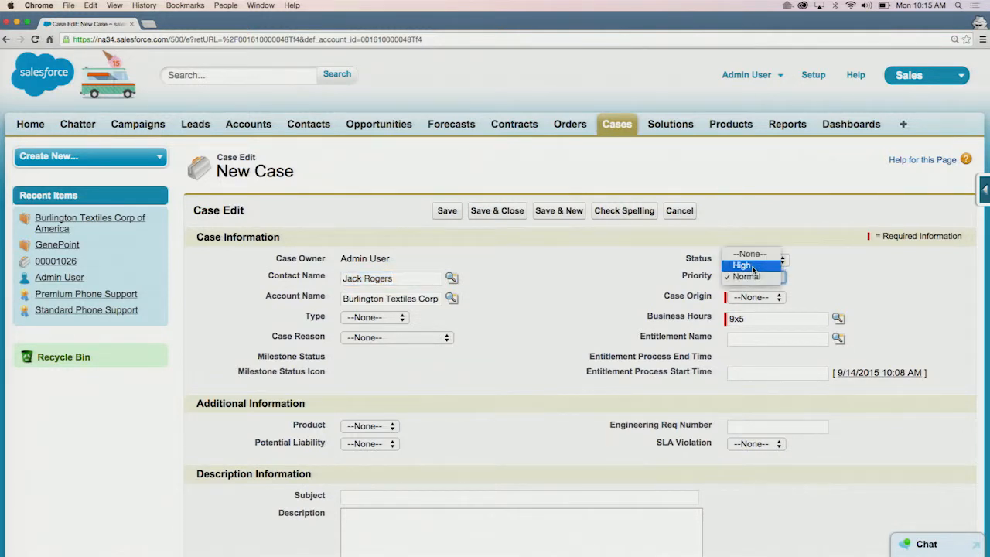
{"action": "left_click", "coordinate": [753, 265]}
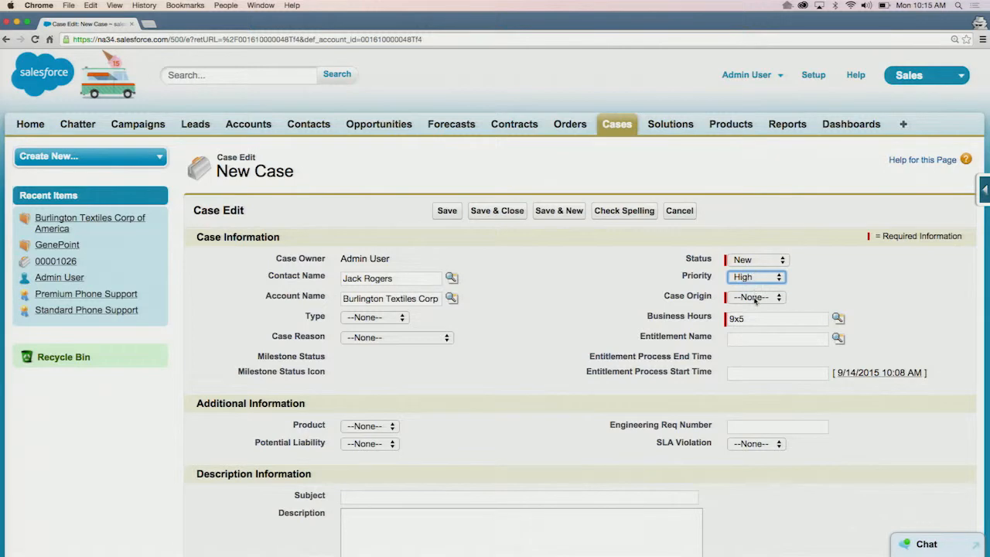
{"action": "left_click", "coordinate": [756, 297]}
{"action": "left_click", "coordinate": [754, 308]}
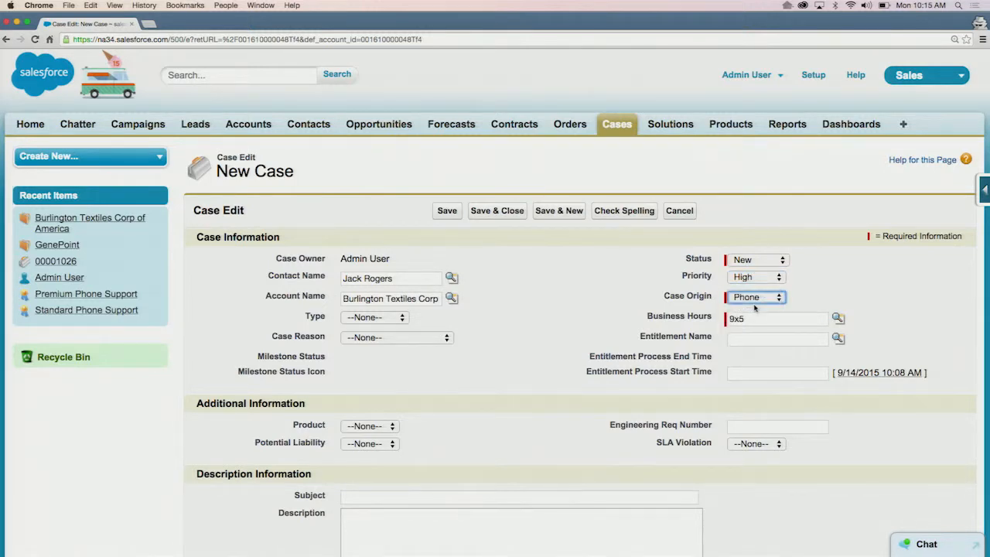
{"action": "left_click", "coordinate": [837, 338]}
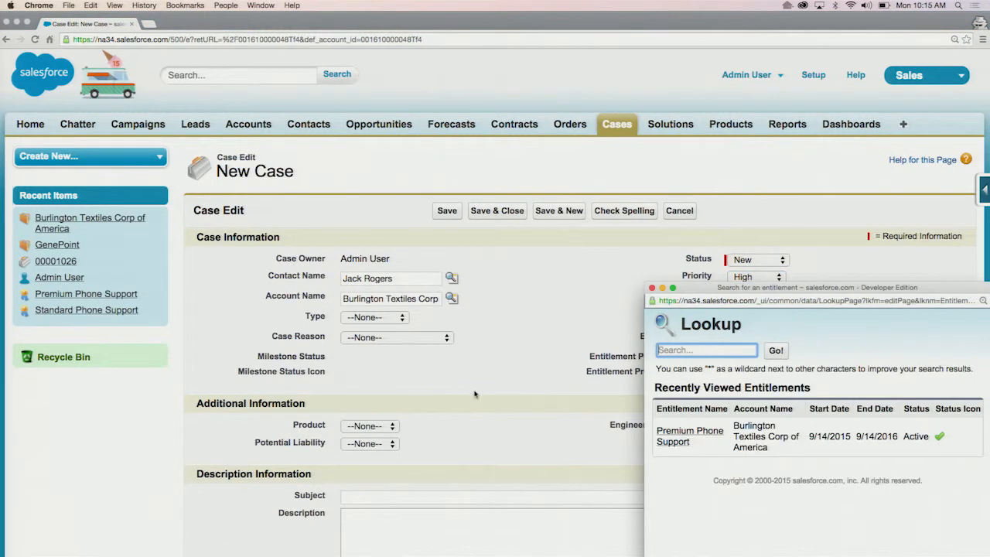
{"action": "left_click", "coordinate": [681, 435]}
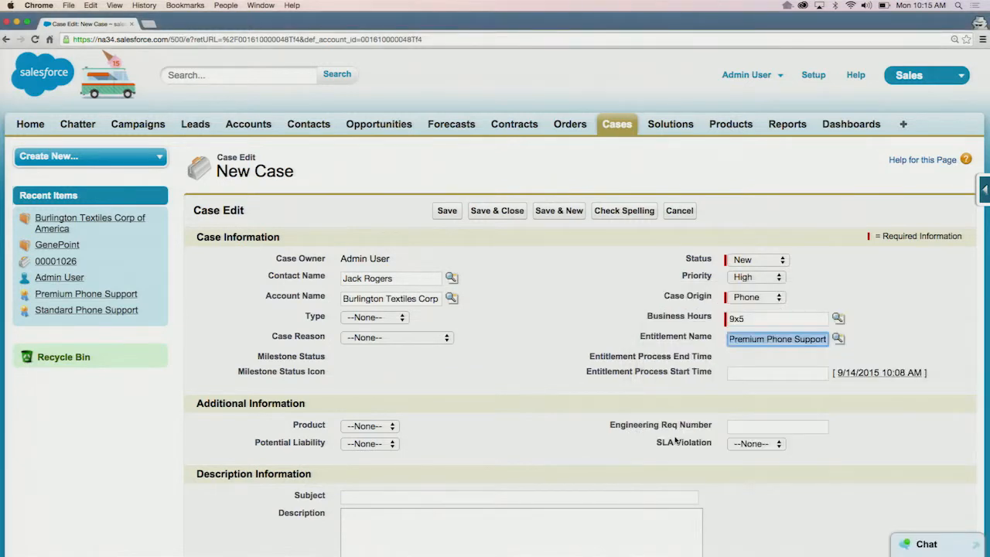
Enter the subject "Another premium case" and description "This is another premium case", and save the case
{"action": "scroll", "coordinate": [424, 414], "scroll_direction": "down", "scroll_amount": 2}
{"action": "left_click", "coordinate": [431, 430]}
{"action": "type", "text": "Another "}
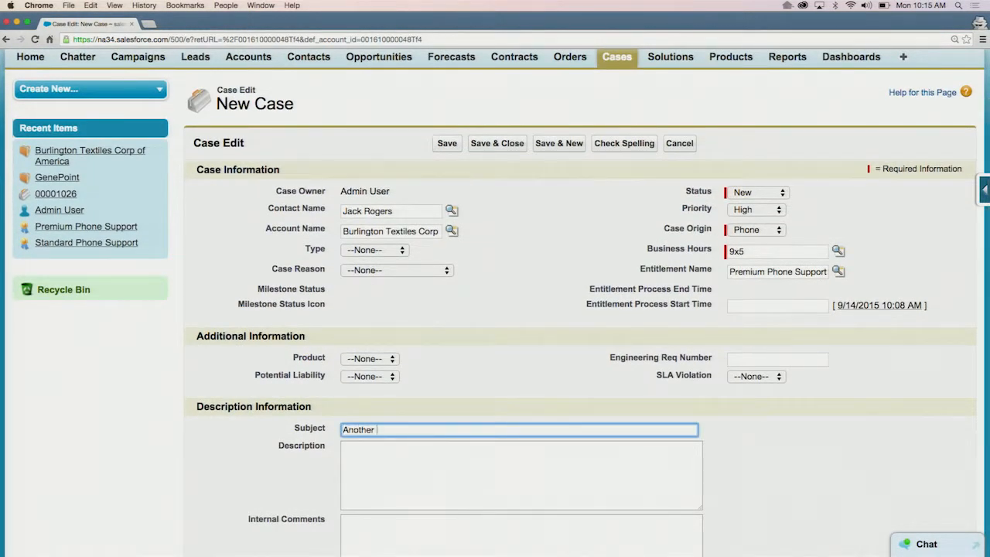
{"action": "type", "text": "premium case"}
{"action": "left_click", "coordinate": [435, 480]}
{"action": "type", "text": "This is a"}
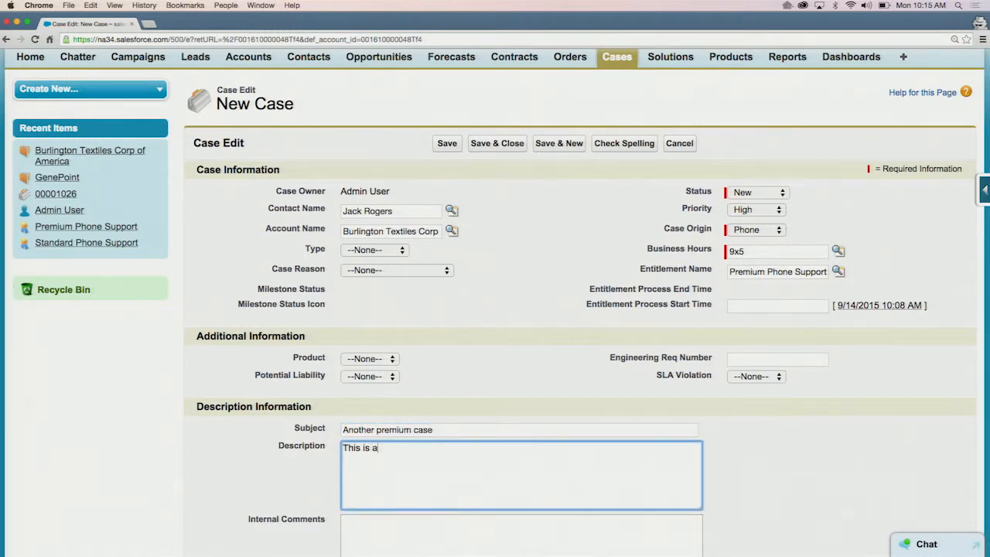
{"action": "type", "text": "nother premium case"}
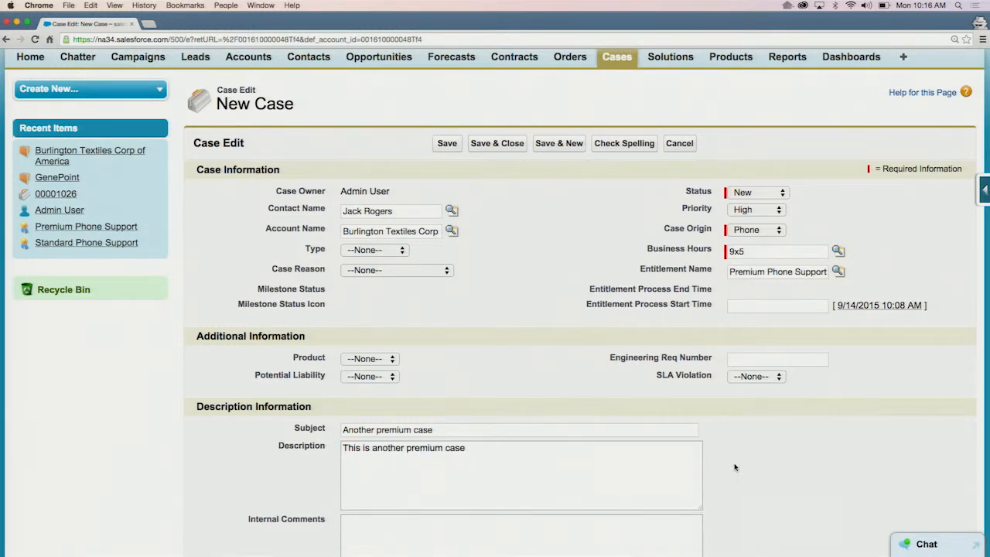
{"action": "left_click", "coordinate": [447, 145]}
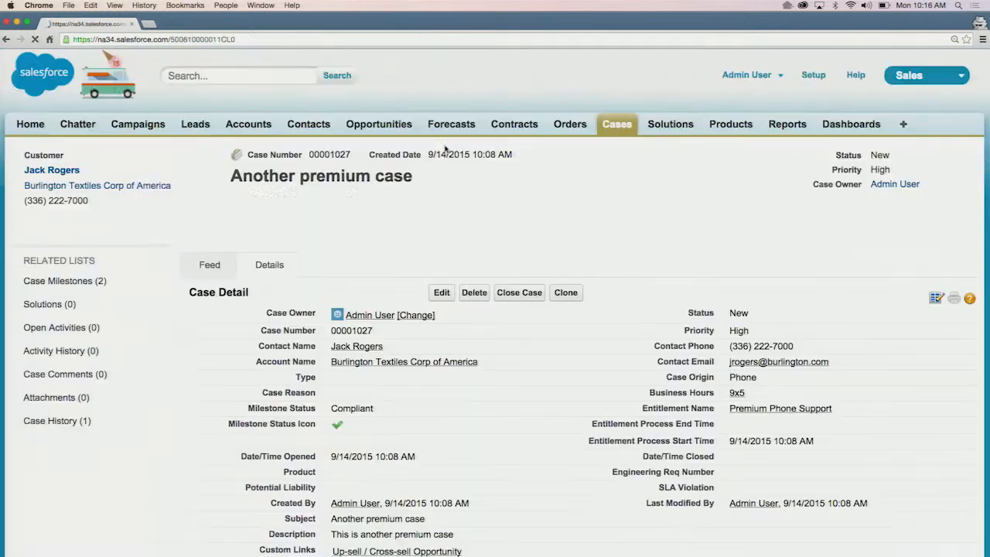
Set the case's priority to Normal and save it, checking the Case Milestones list before and after the change
{"action": "scroll", "coordinate": [466, 210], "scroll_direction": "down", "scroll_amount": 5}
{"action": "scroll", "coordinate": [468, 210], "scroll_direction": "down", "scroll_amount": 1}
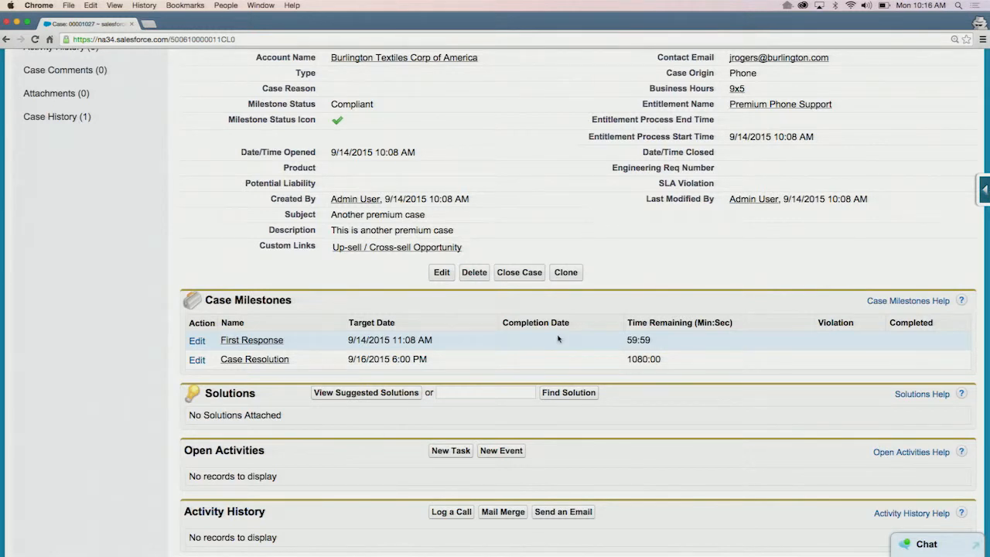
{"action": "scroll", "coordinate": [559, 338], "scroll_direction": "up", "scroll_amount": 5}
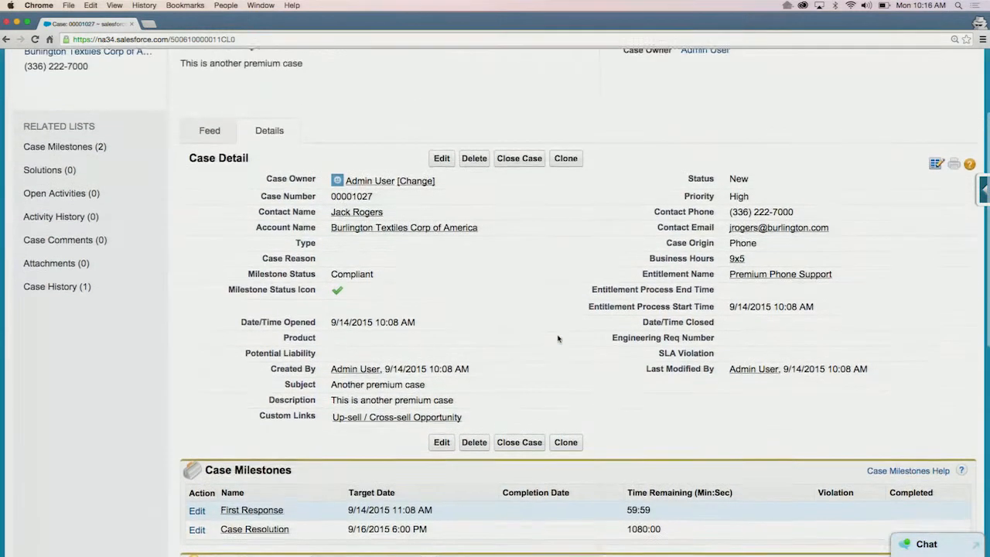
{"action": "left_click", "coordinate": [441, 161]}
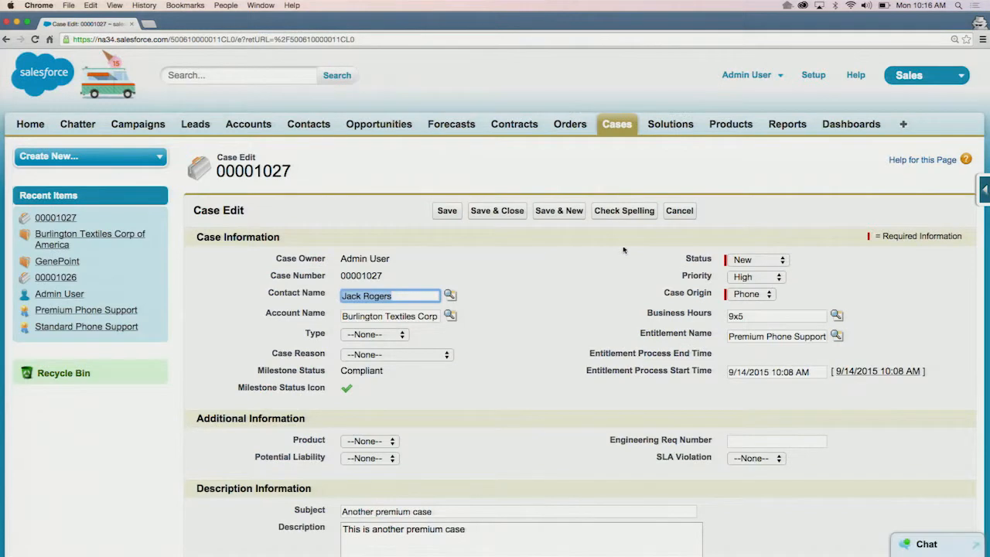
{"action": "left_click", "coordinate": [748, 277]}
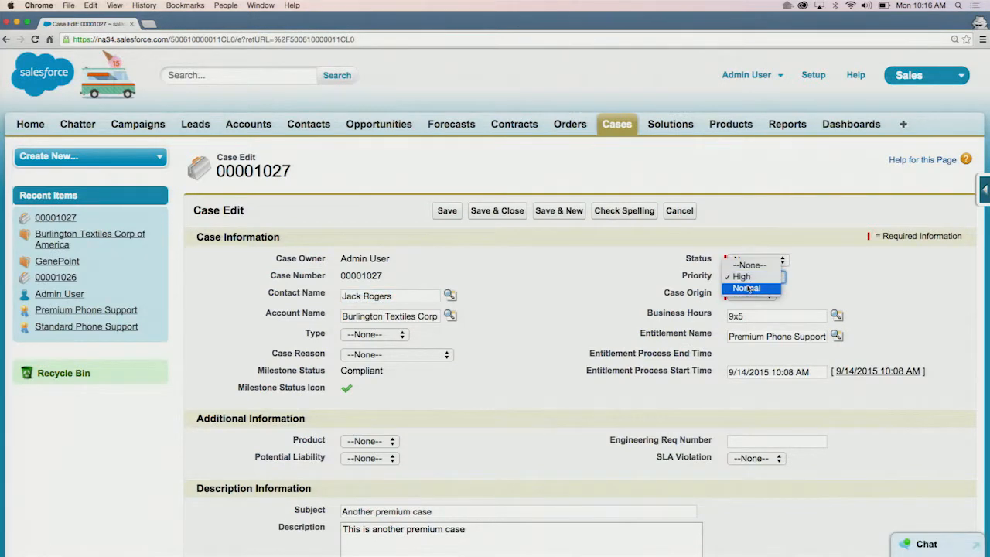
{"action": "left_click", "coordinate": [749, 288]}
{"action": "left_click", "coordinate": [448, 212]}
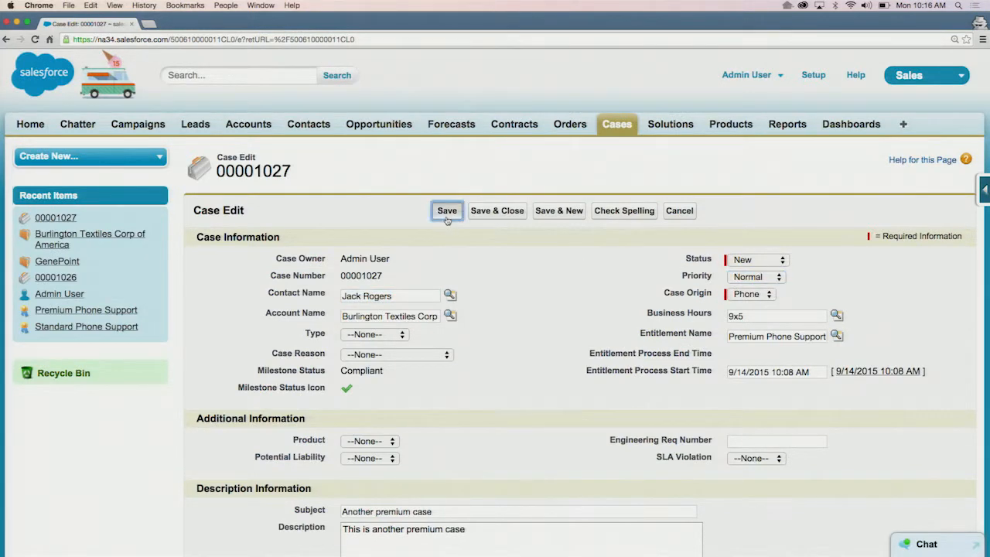
{"action": "scroll", "coordinate": [446, 220], "scroll_direction": "down", "scroll_amount": 8}
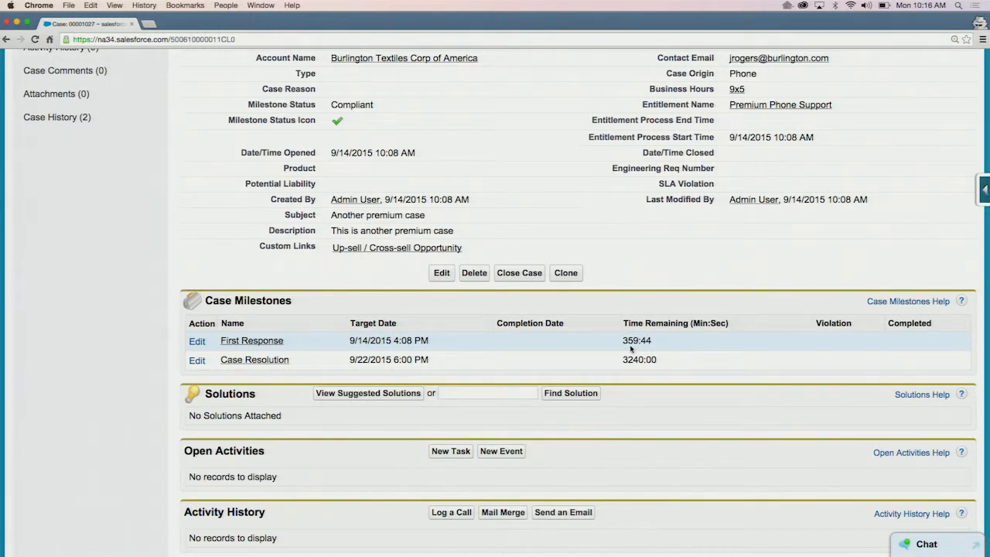
Set the case's business hours to 24x7, save the case, and review its milestone target dates and remaining times
{"action": "scroll", "coordinate": [626, 341], "scroll_direction": "up", "scroll_amount": 2}
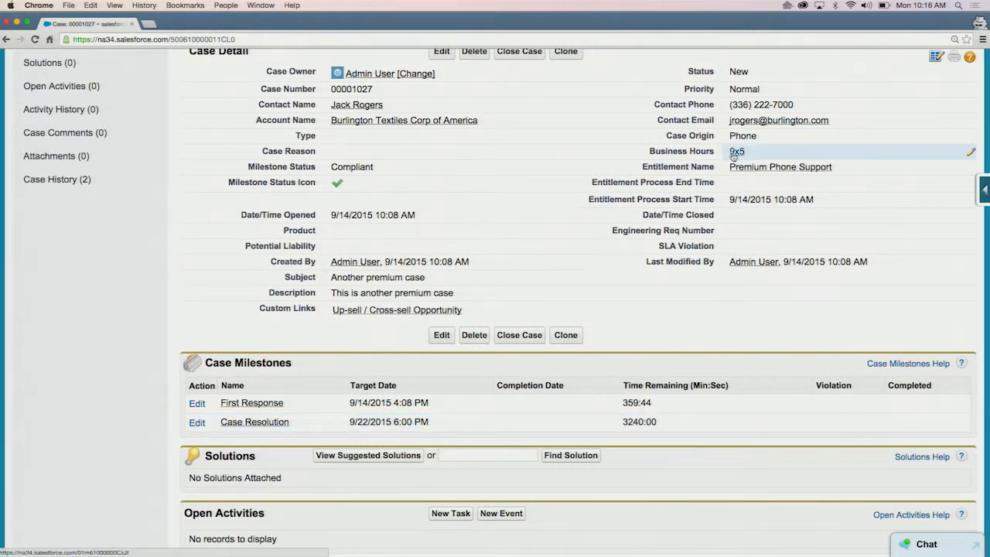
{"action": "left_click", "coordinate": [440, 59]}
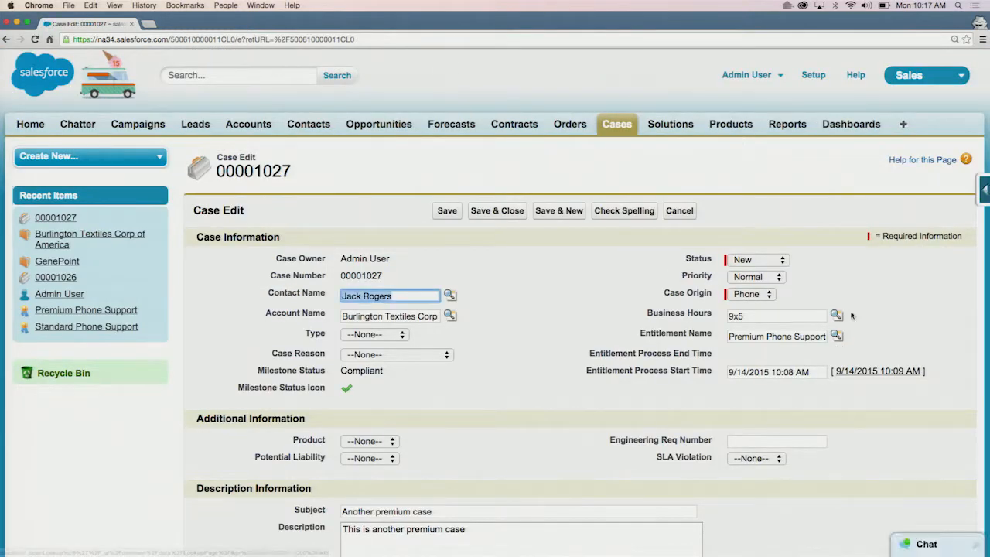
{"action": "left_click", "coordinate": [836, 315]}
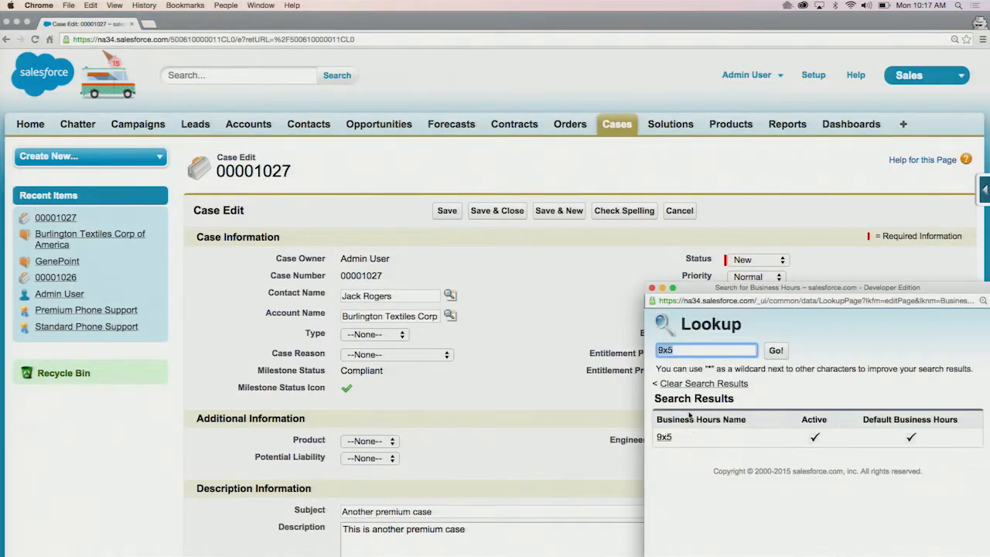
{"action": "left_click", "coordinate": [724, 348]}
{"action": "key", "text": "BackSpace"}
{"action": "key", "text": "BackSpace"}
{"action": "key", "text": "BackSpace"}
{"action": "type", "text": "24x7"}
{"action": "left_click", "coordinate": [776, 352]}
{"action": "left_click", "coordinate": [664, 438]}
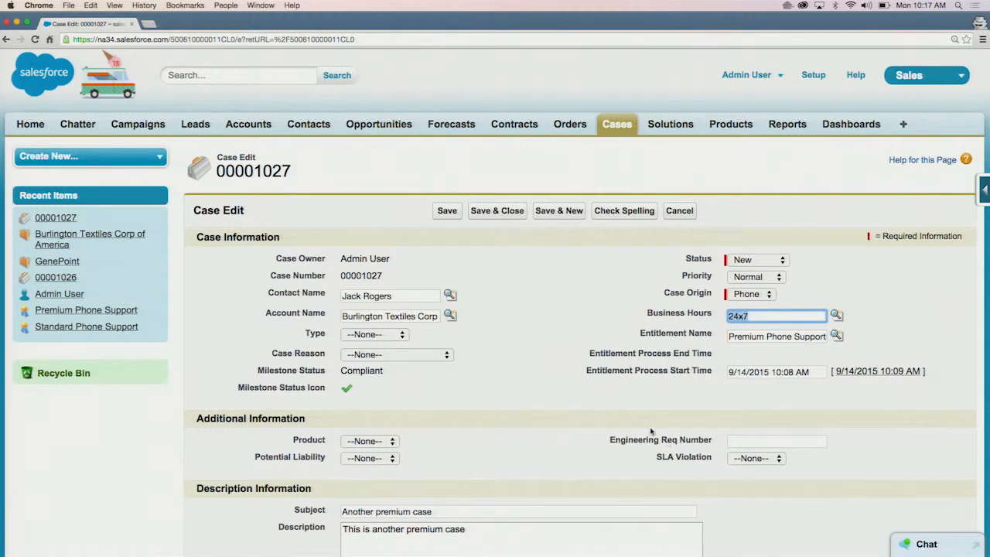
{"action": "left_click", "coordinate": [451, 214]}
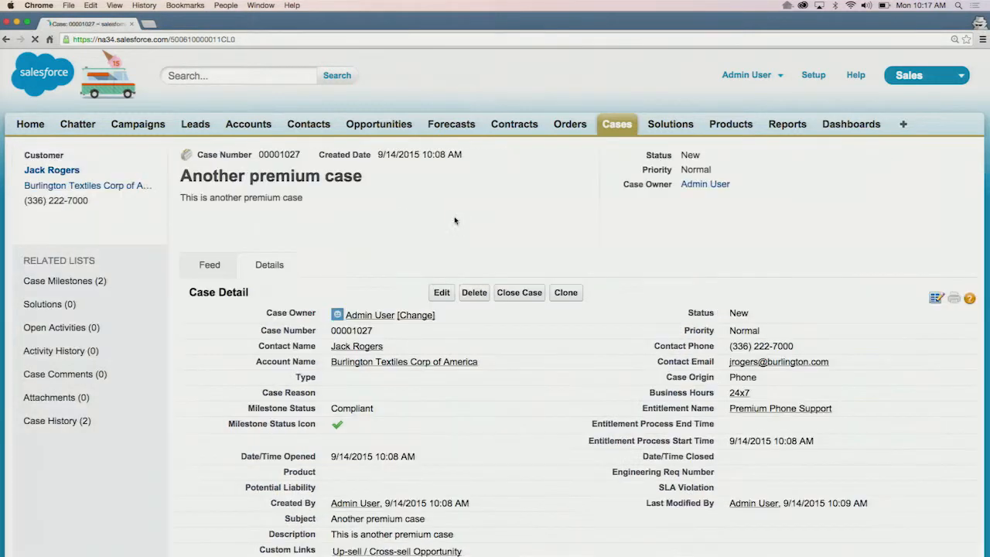
{"action": "scroll", "coordinate": [439, 318], "scroll_direction": "down", "scroll_amount": 8}
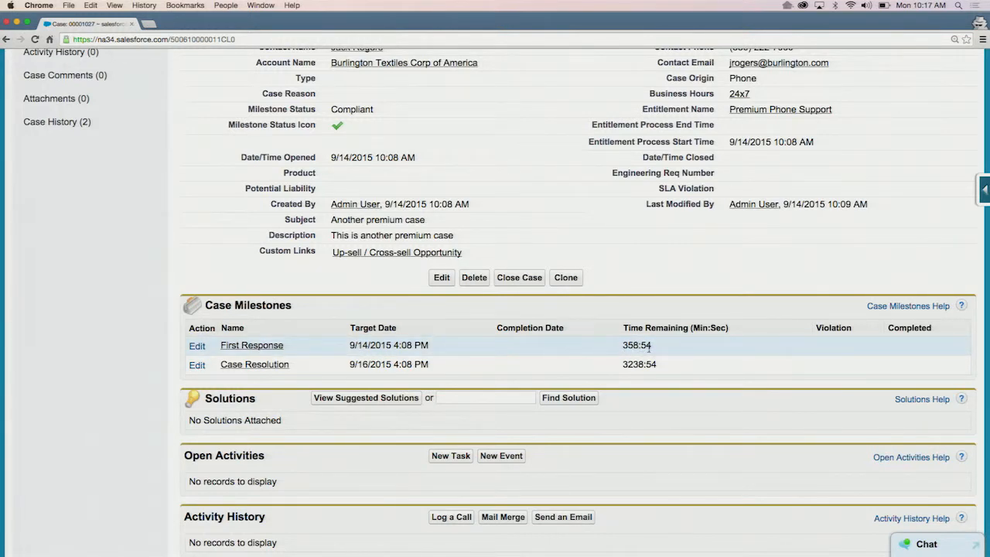
{"action": "scroll", "coordinate": [648, 350], "scroll_direction": "up", "scroll_amount": 1}
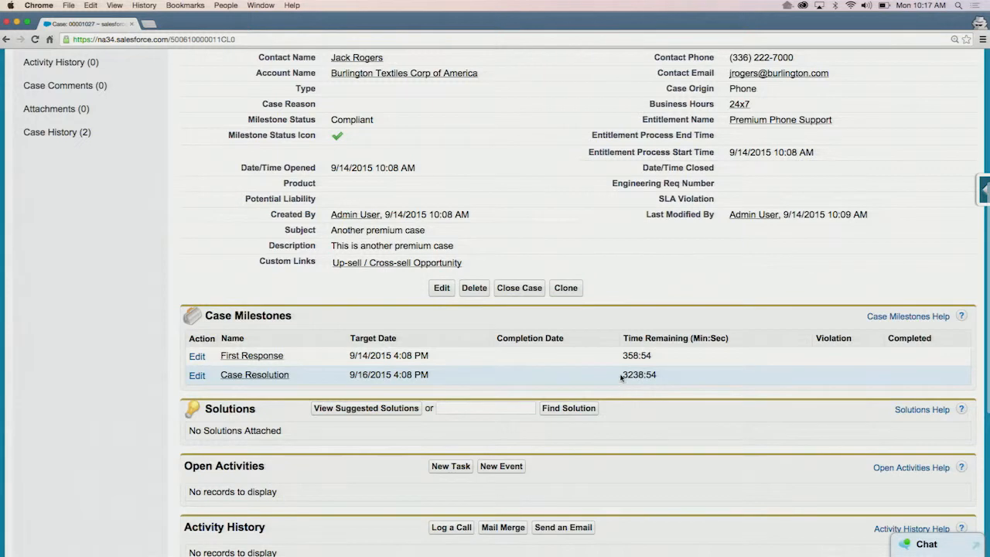